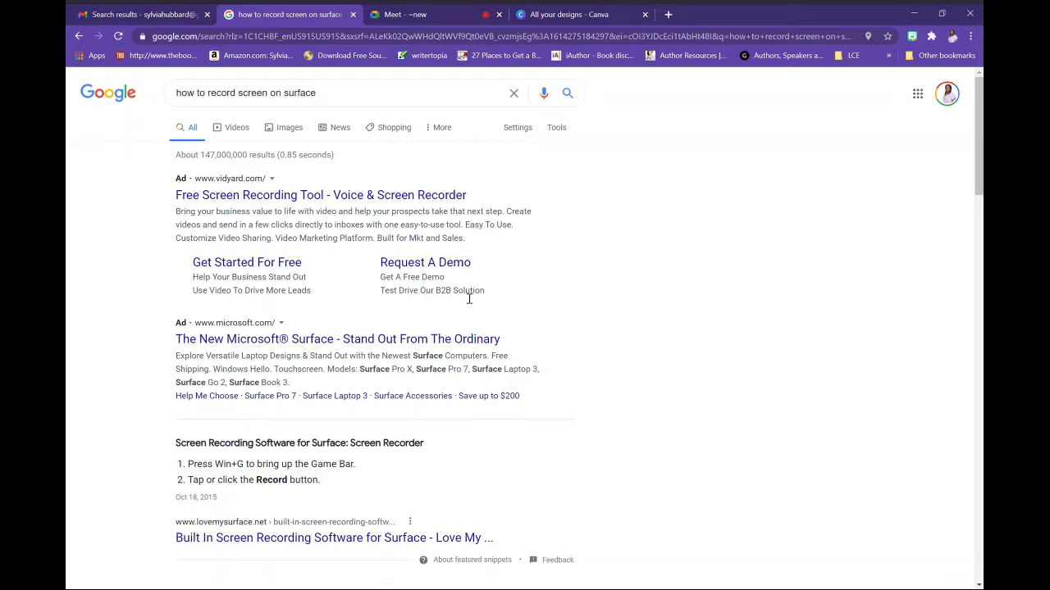
Switch to the Google Meet call tab
click(427, 14)
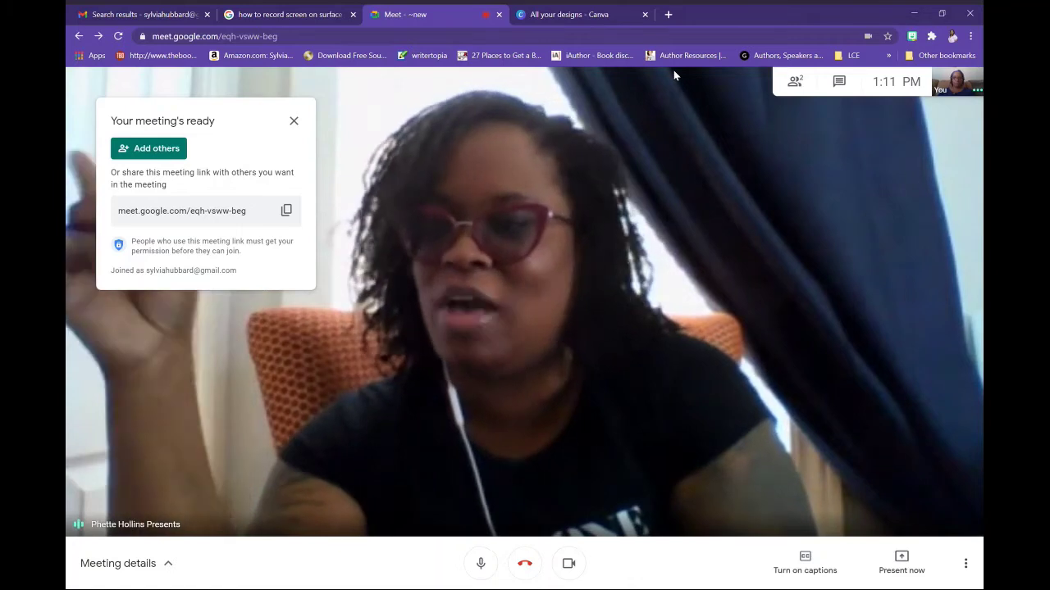
click(839, 82)
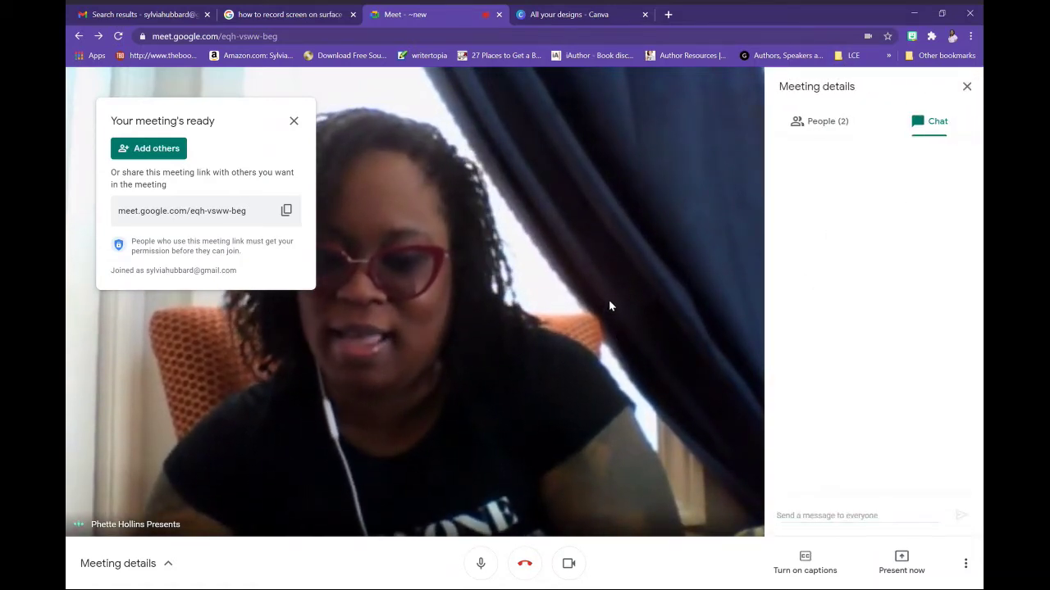
click(971, 87)
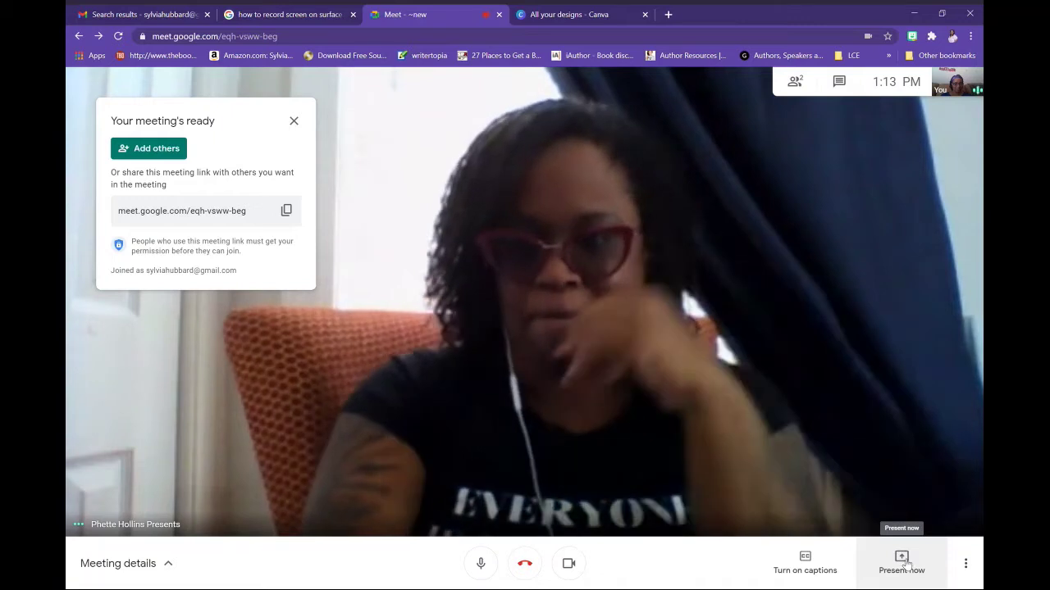
Present your entire screen in Google Meet and start sharing it
click(905, 561)
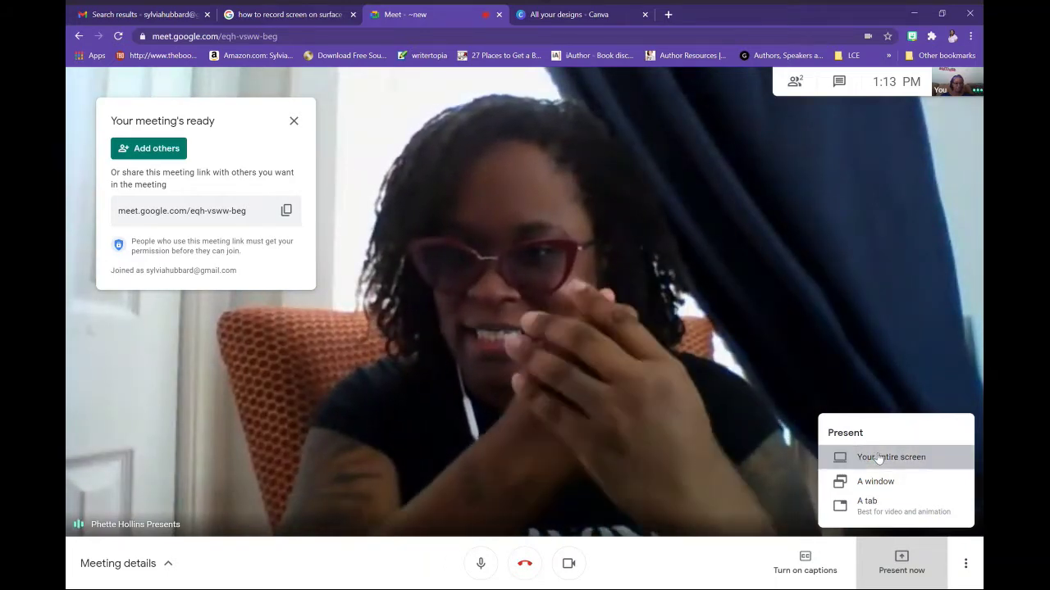
click(878, 458)
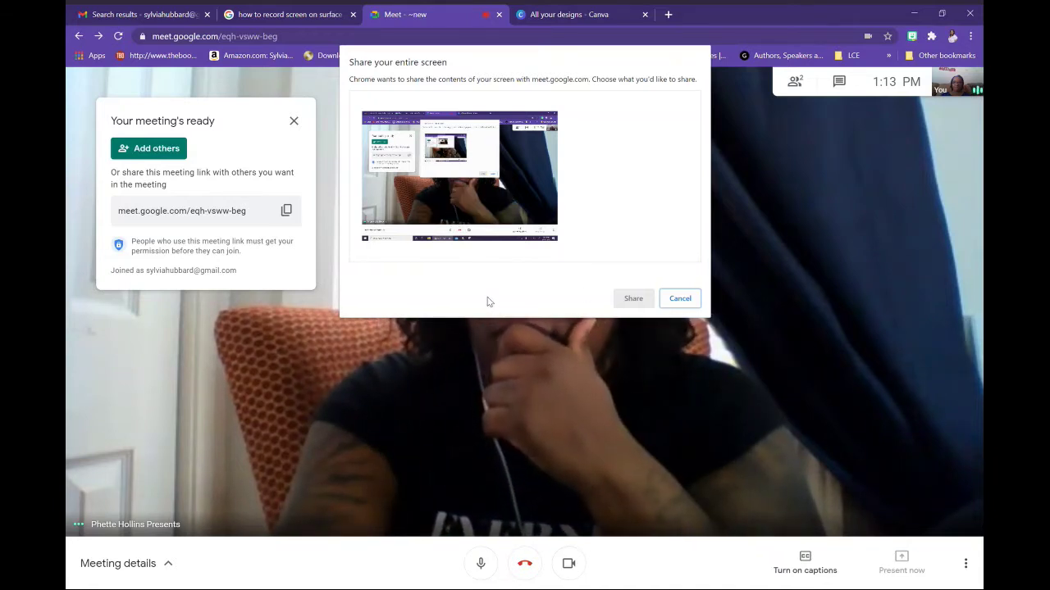
click(437, 220)
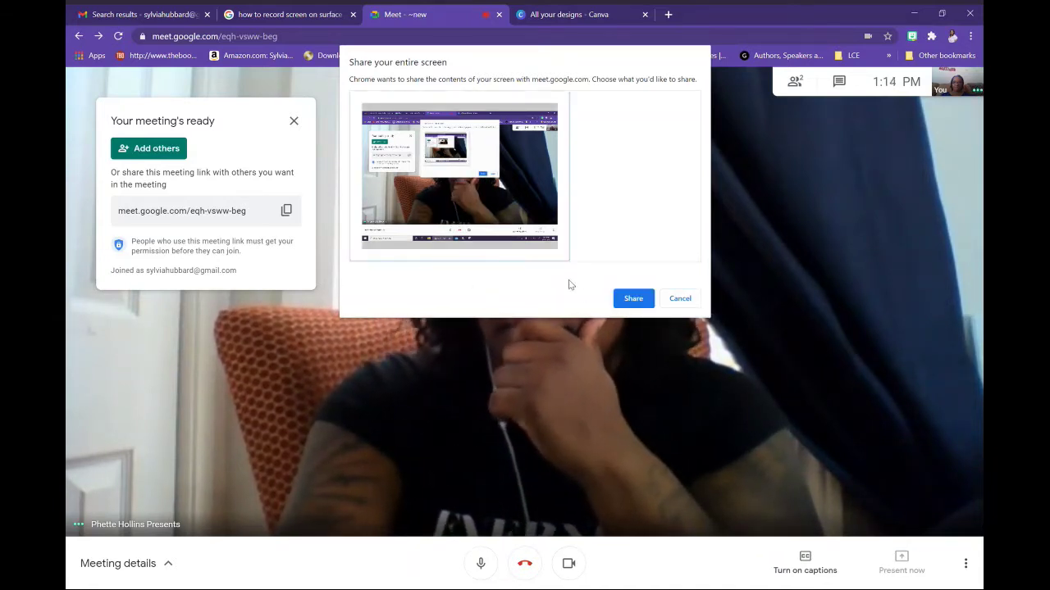
click(631, 300)
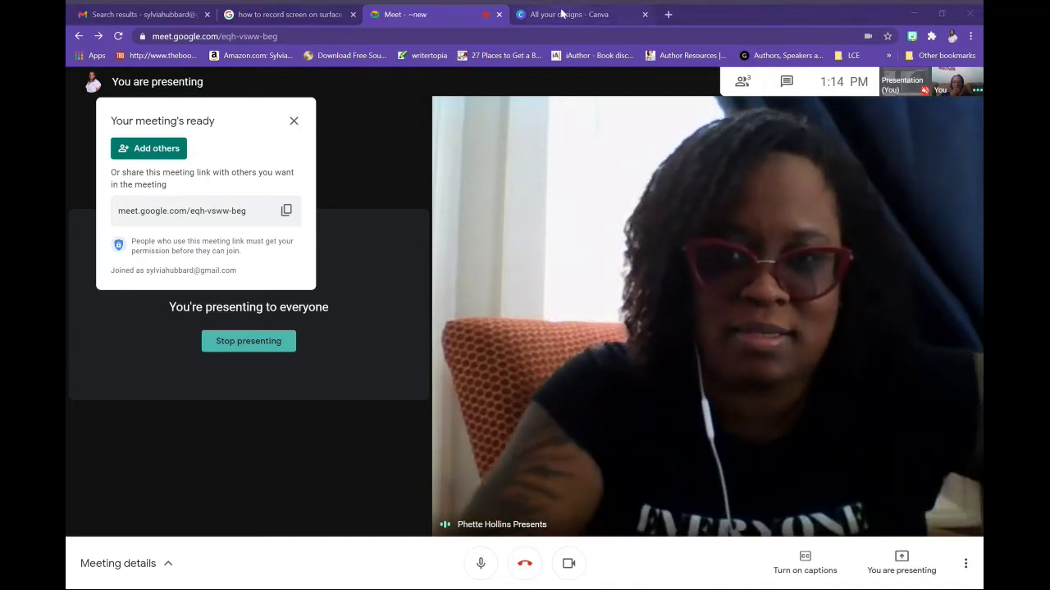
Switch to Canva's All your designs page
click(561, 14)
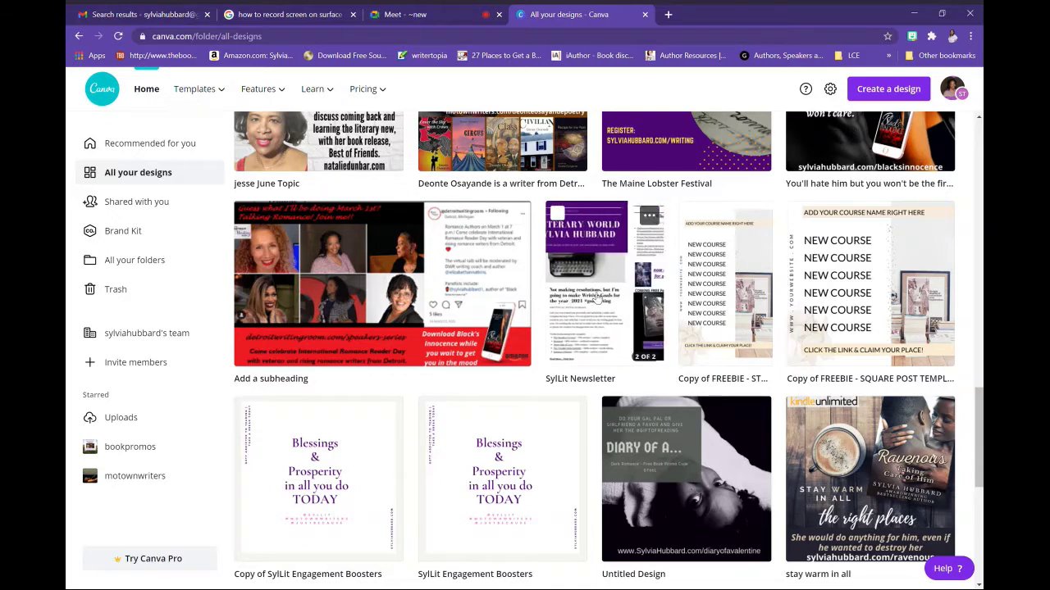
Open the SylLit Newsletter design and scroll through its pages
click(572, 256)
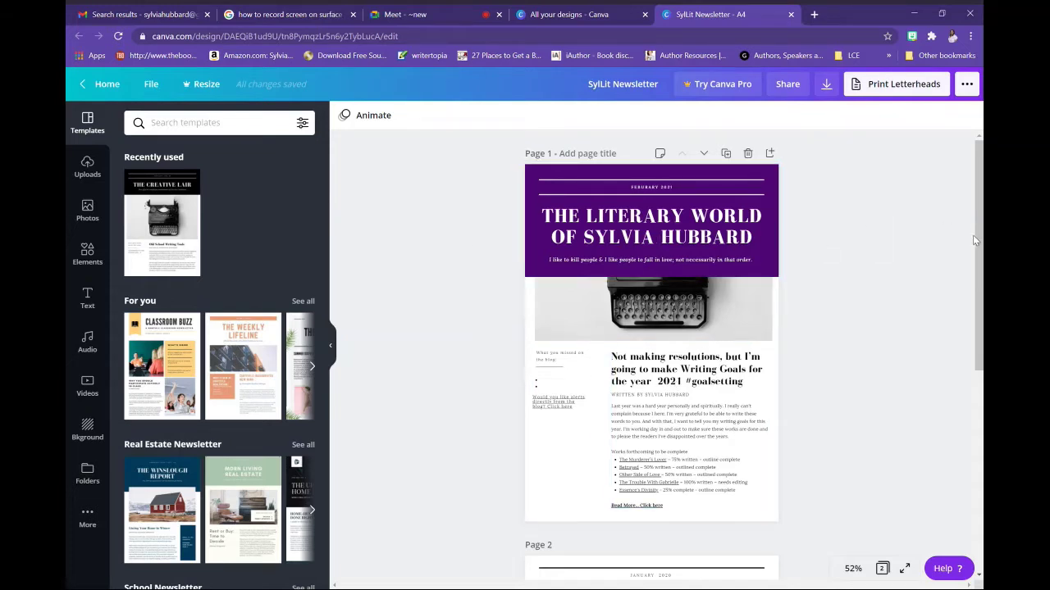
scroll(982, 327, down, 5)
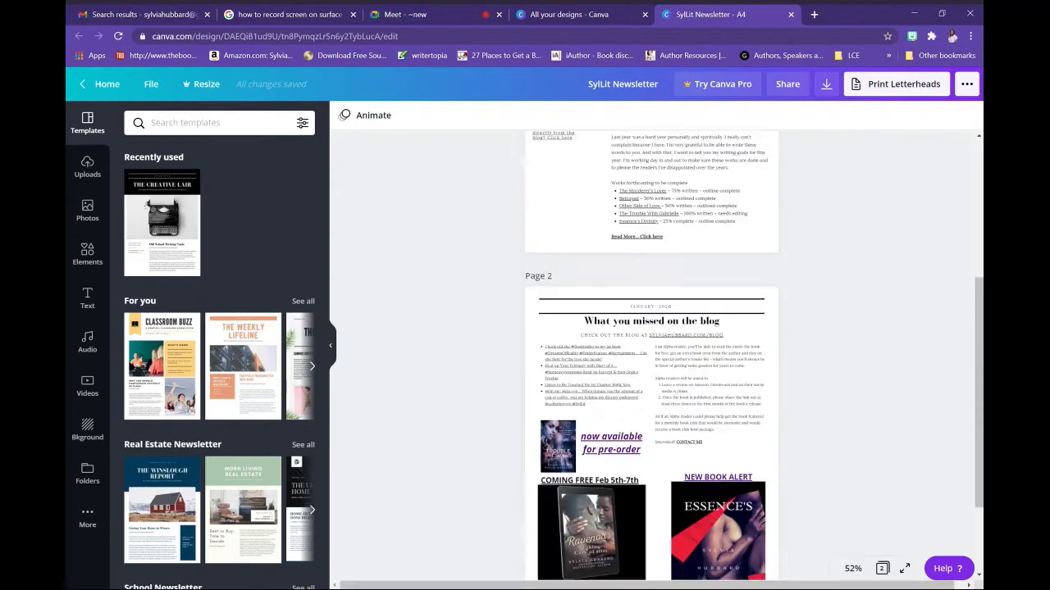
scroll(982, 326, up, 5)
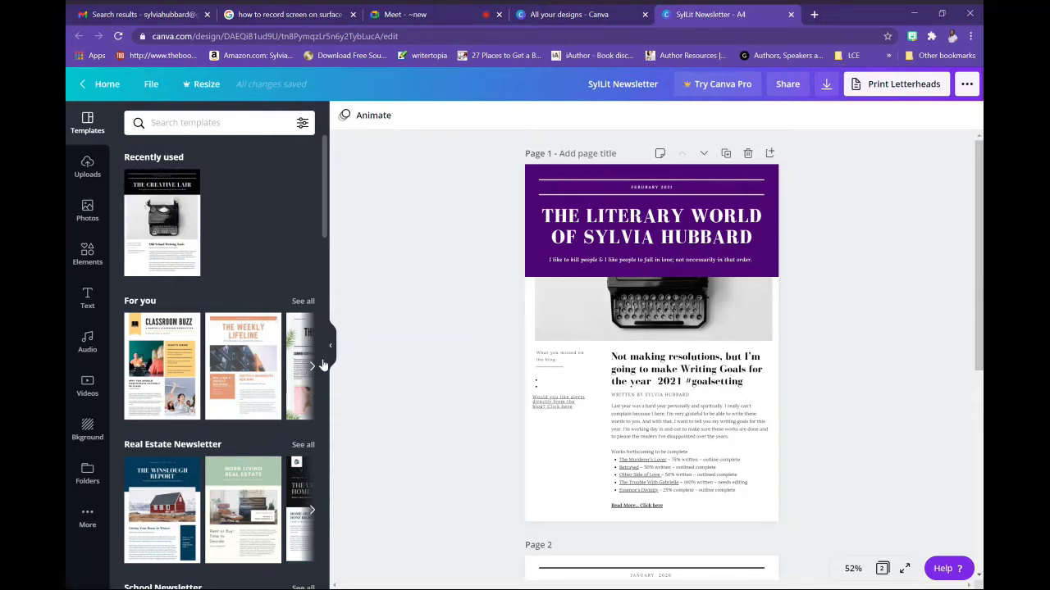
click(320, 367)
click(321, 366)
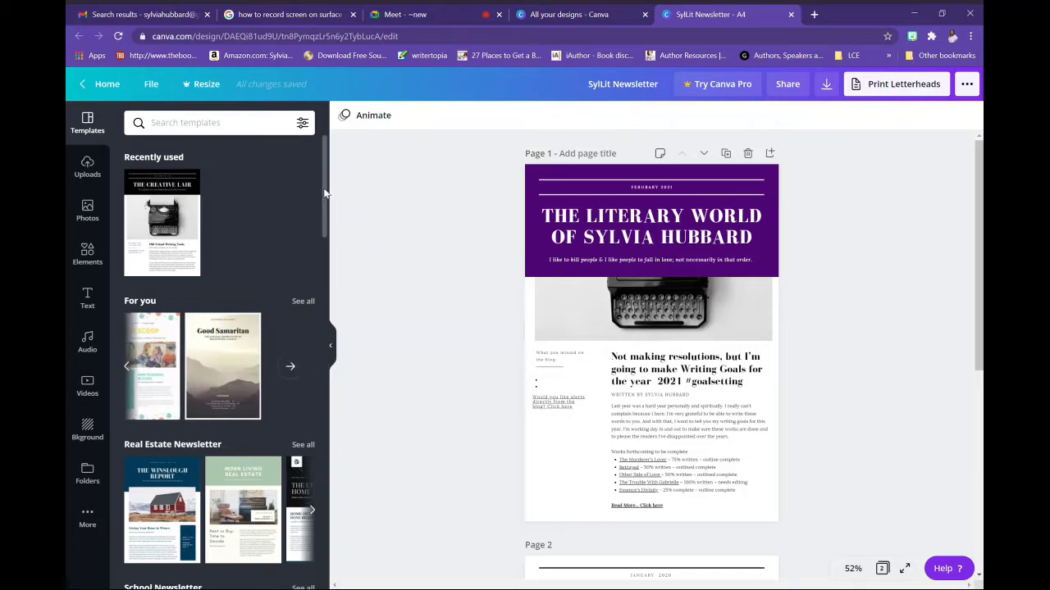
drag(325, 193, 326, 242)
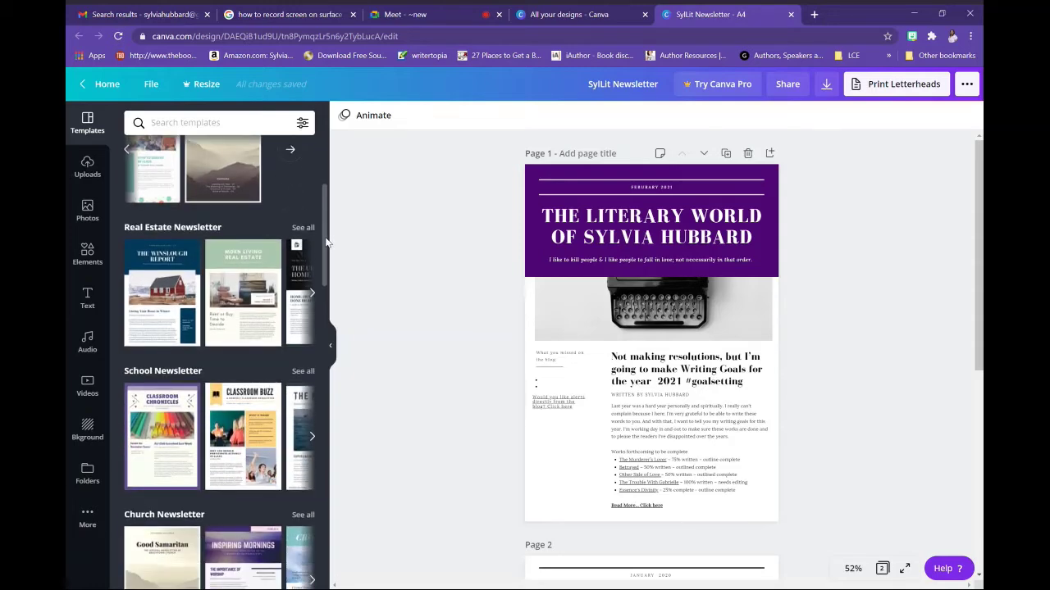
drag(325, 242, 382, 185)
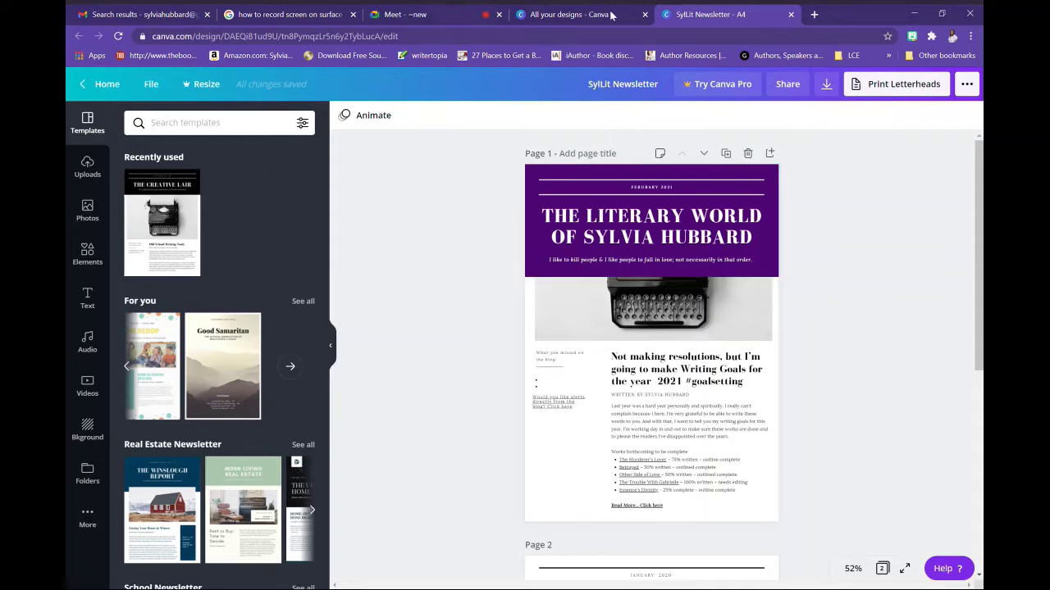
Return to the All your designs tab and go to Canva's Recommended for you home page
click(585, 24)
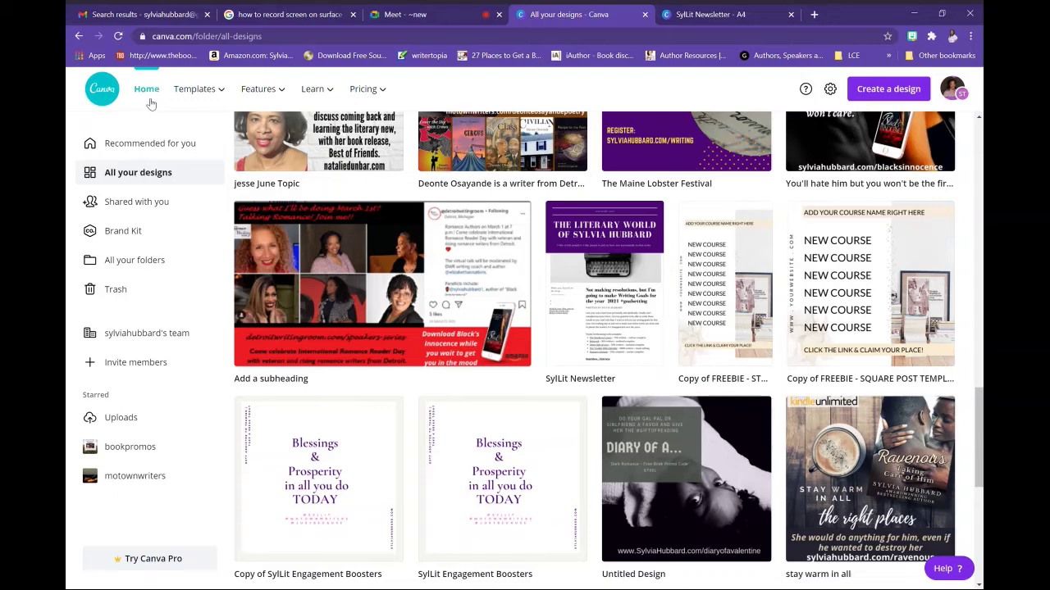
mouse_move(208, 96)
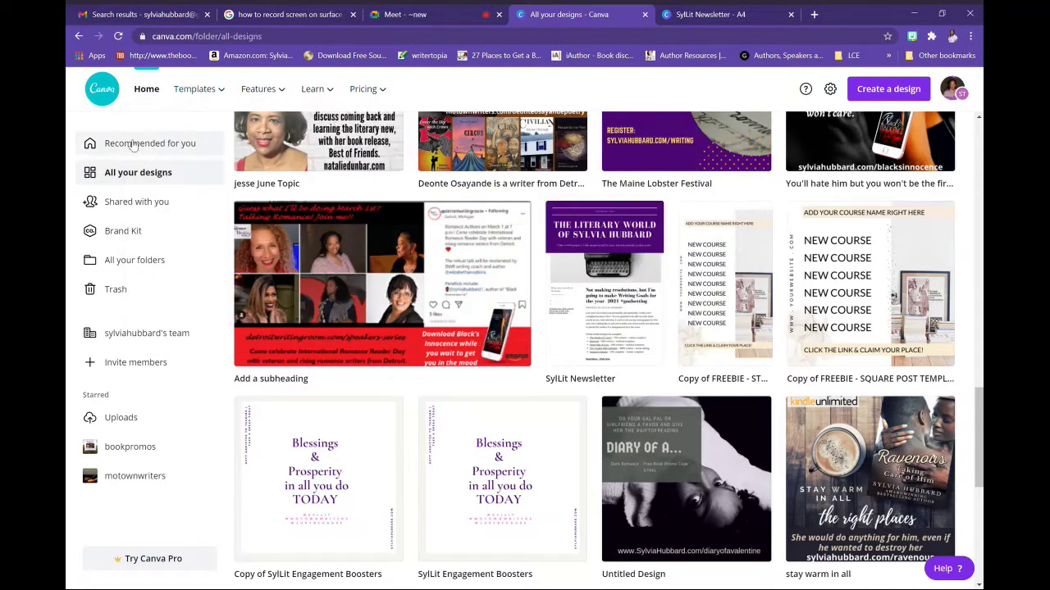
click(135, 146)
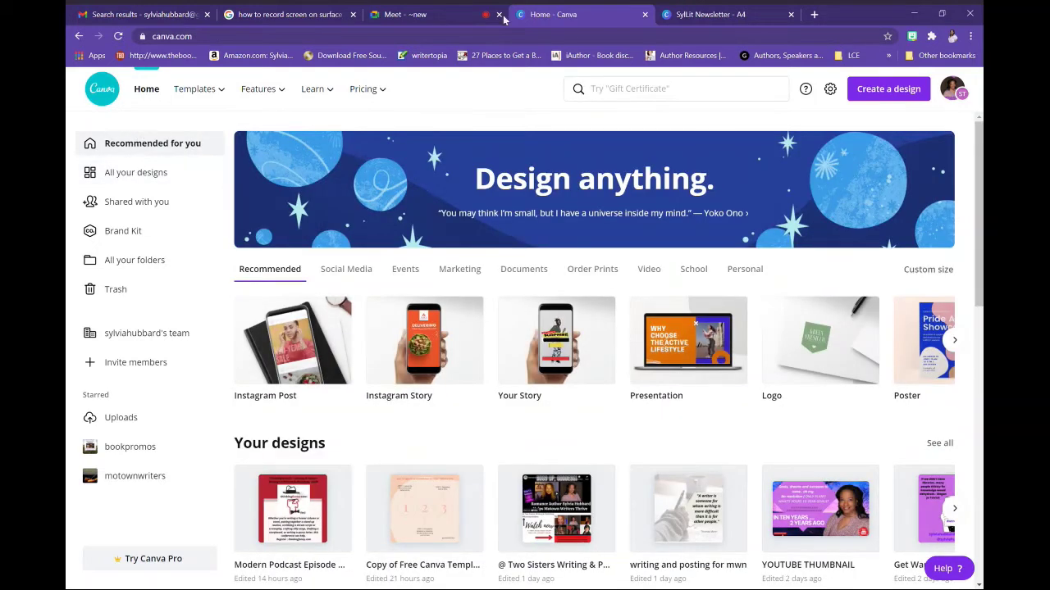
Search Canva for 'newsletter' templates and scroll through the results
click(635, 92)
text(n)
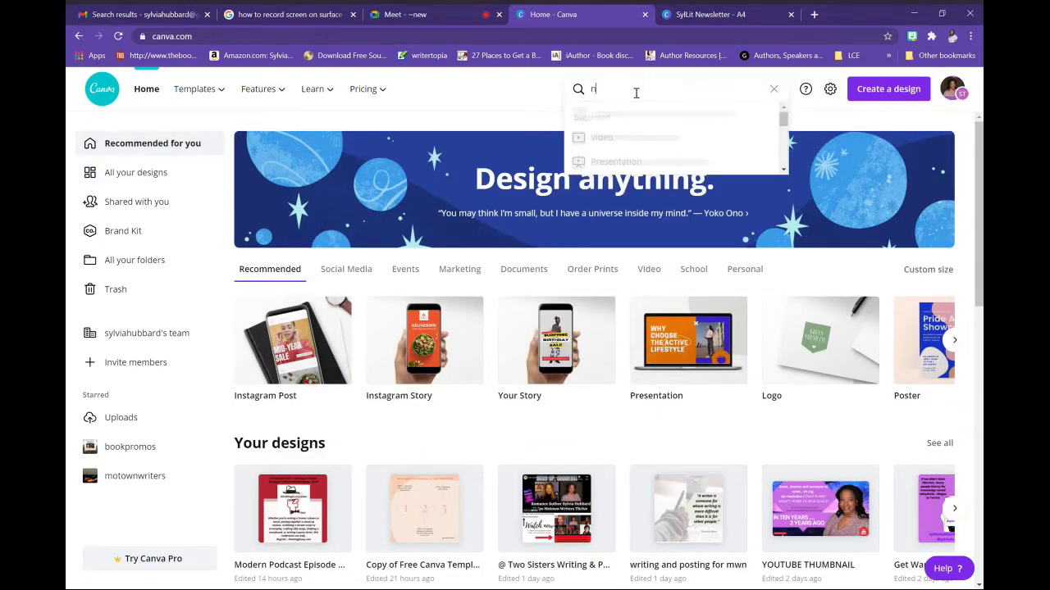
text(ewsletter)
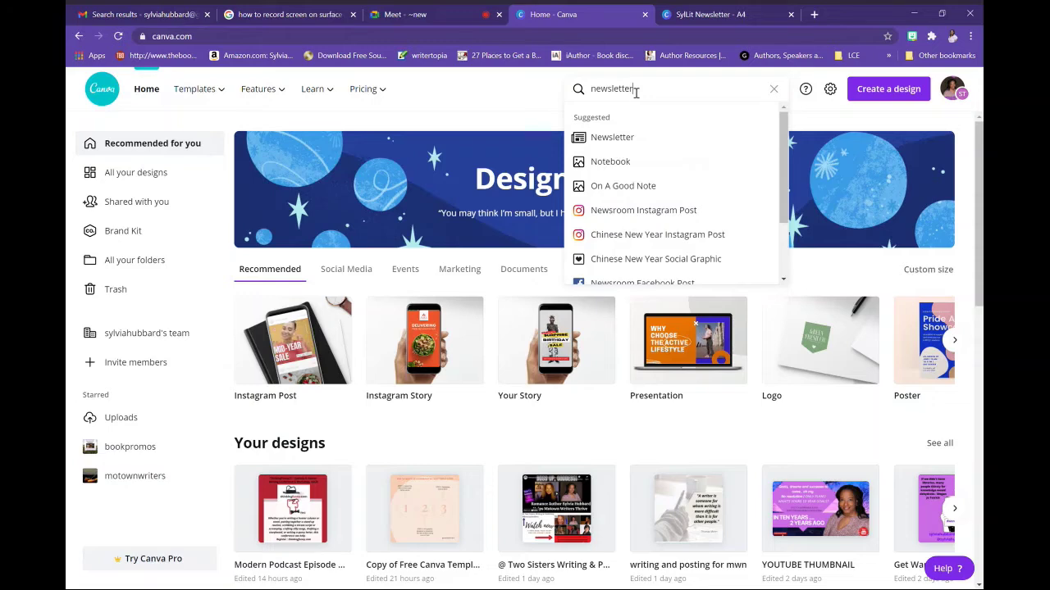
key(Return)
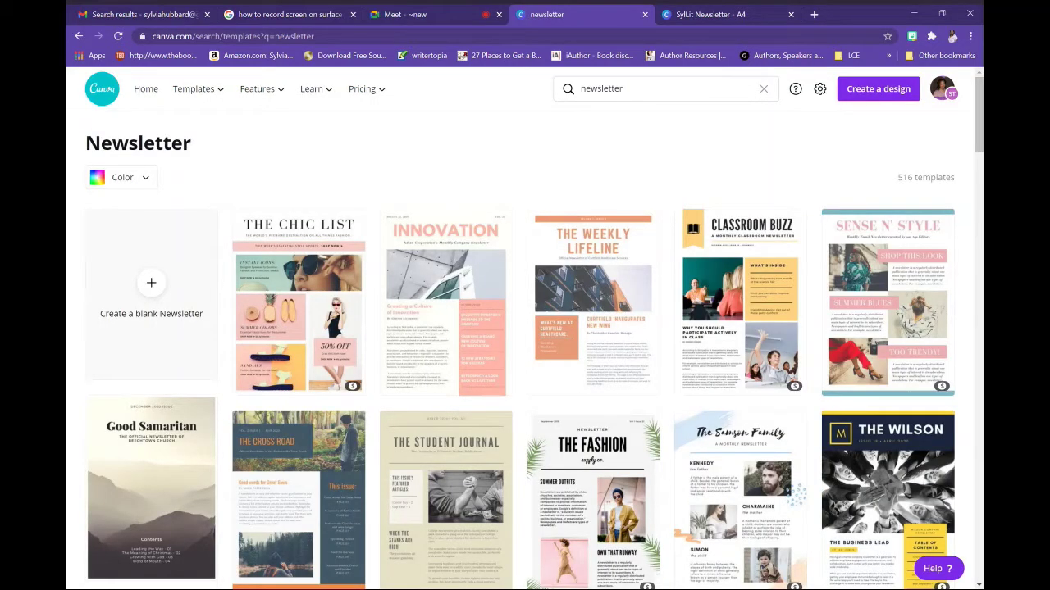
scroll(981, 310, down, 18)
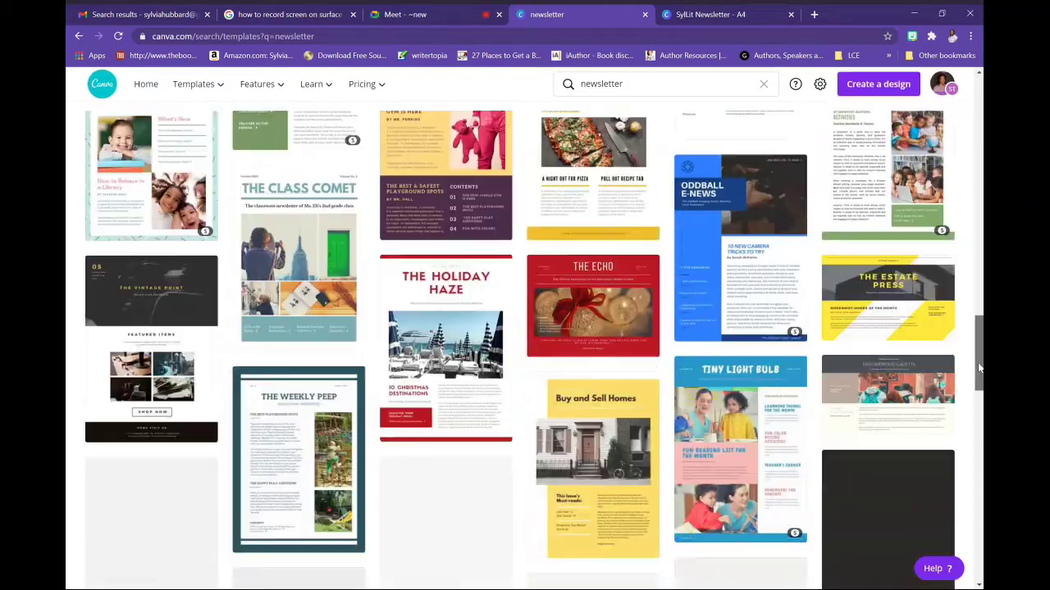
drag(978, 369, 977, 92)
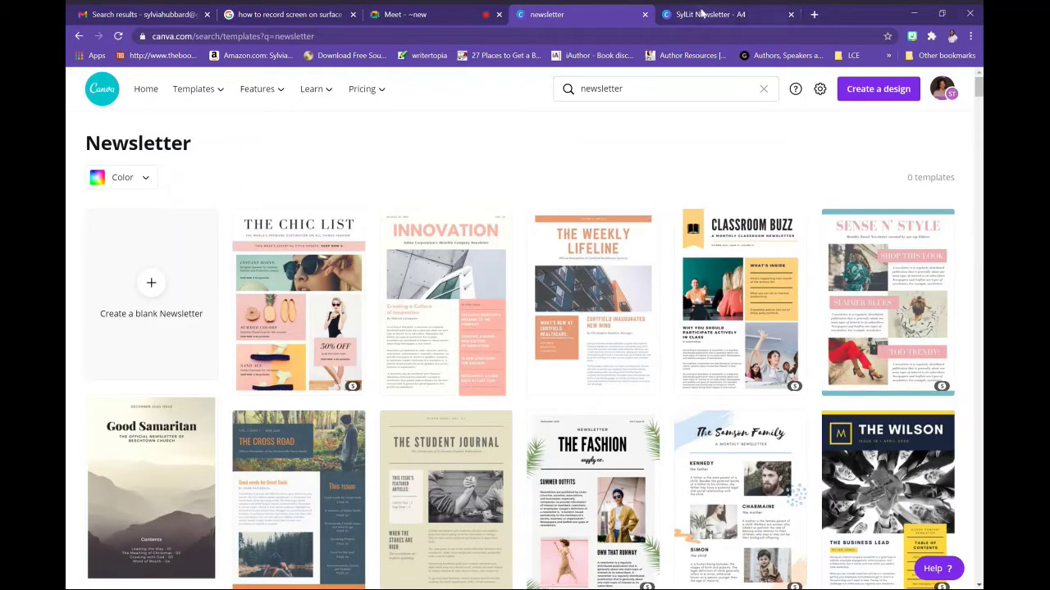
Switch back to the 'SylLit Newsletter - A4' editor tab
click(703, 13)
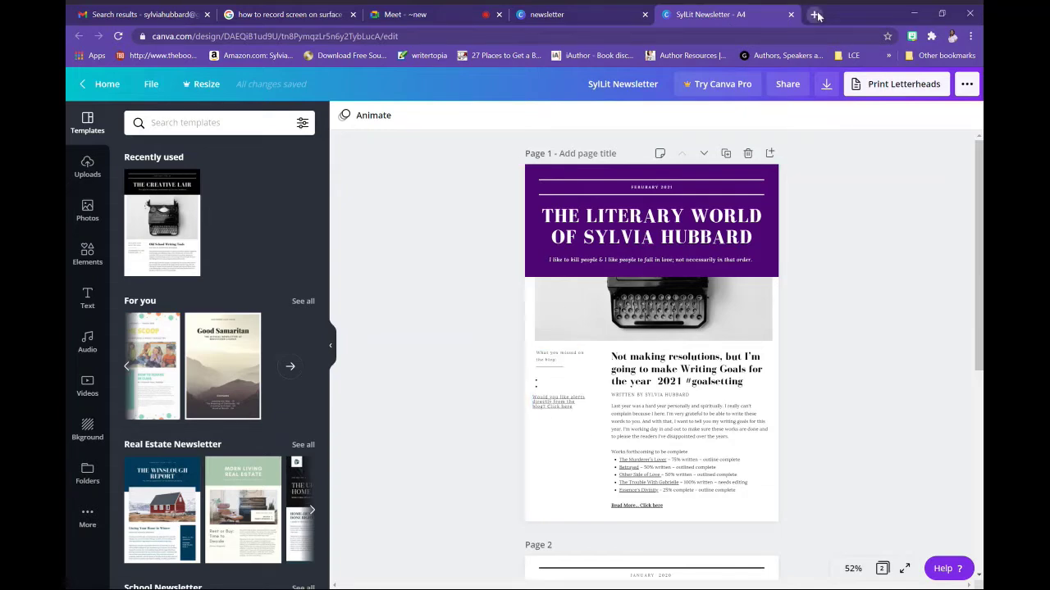
Load sylviahubbard.com/blog in a new browser tab
click(815, 13)
text(sy)
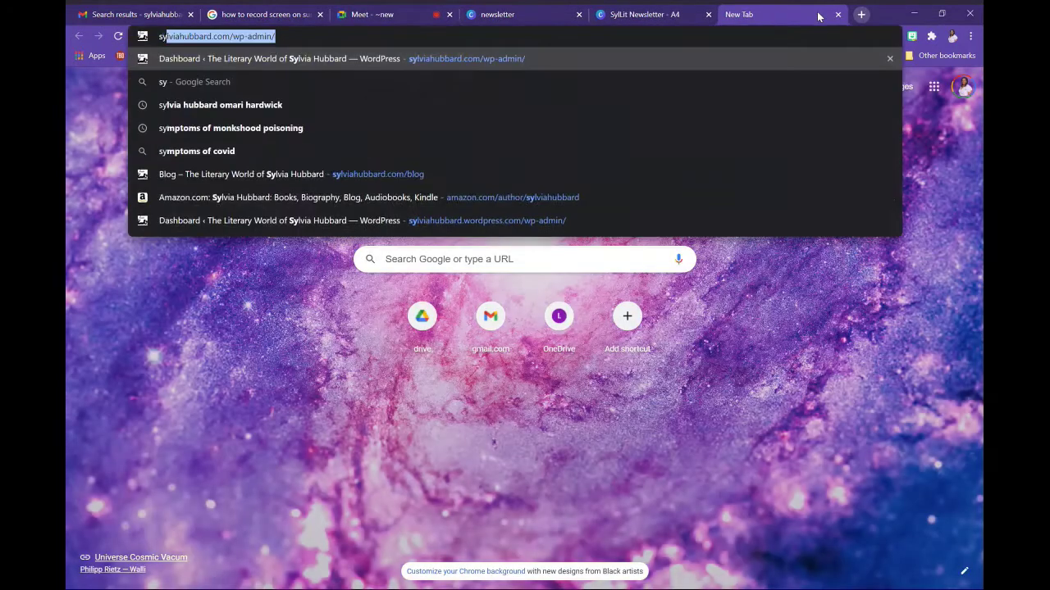
text(lviahubbard)
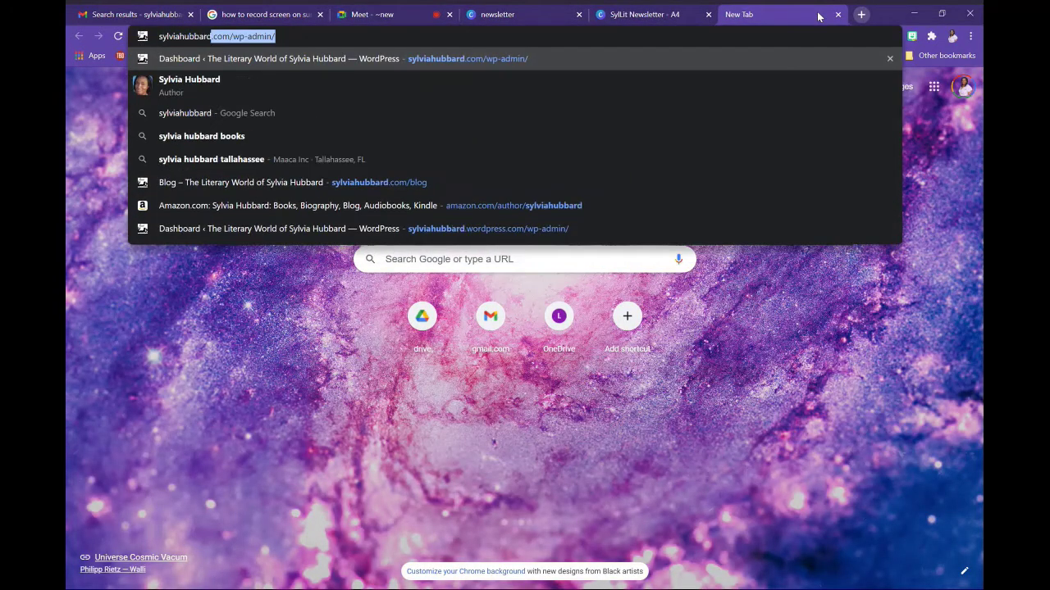
text(.com/blog)
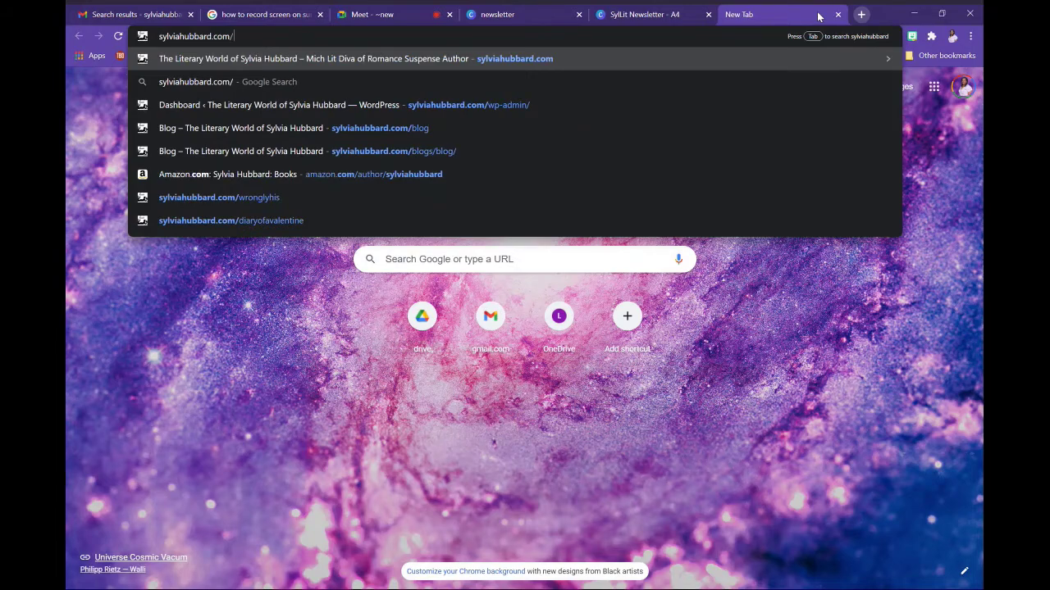
key(Return)
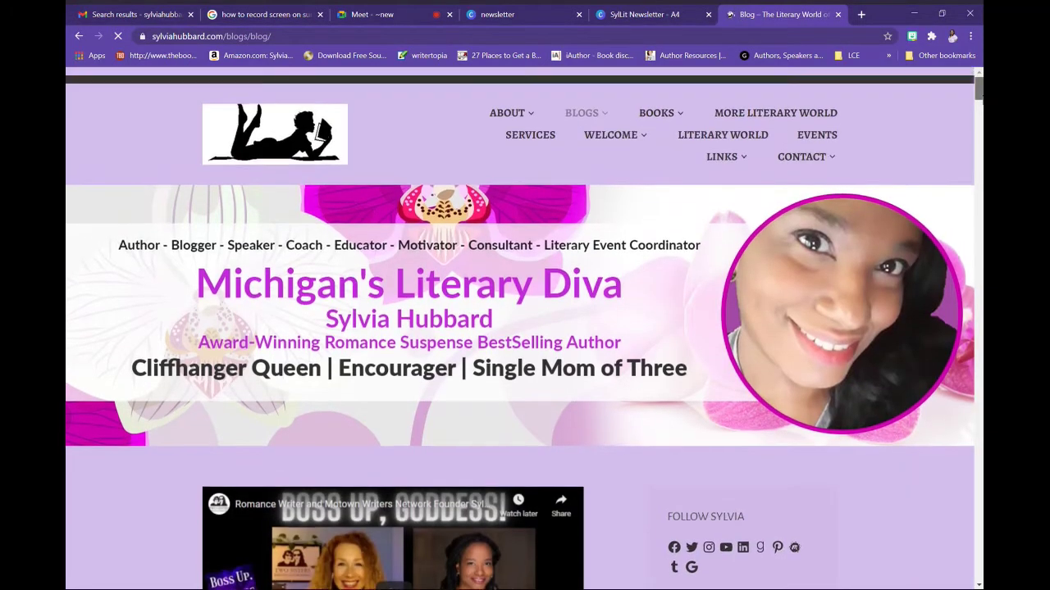
Scroll through the recent blog posts, then return to the SylLit Newsletter design
scroll(968, 211, down, 15)
scroll(966, 215, down, 12)
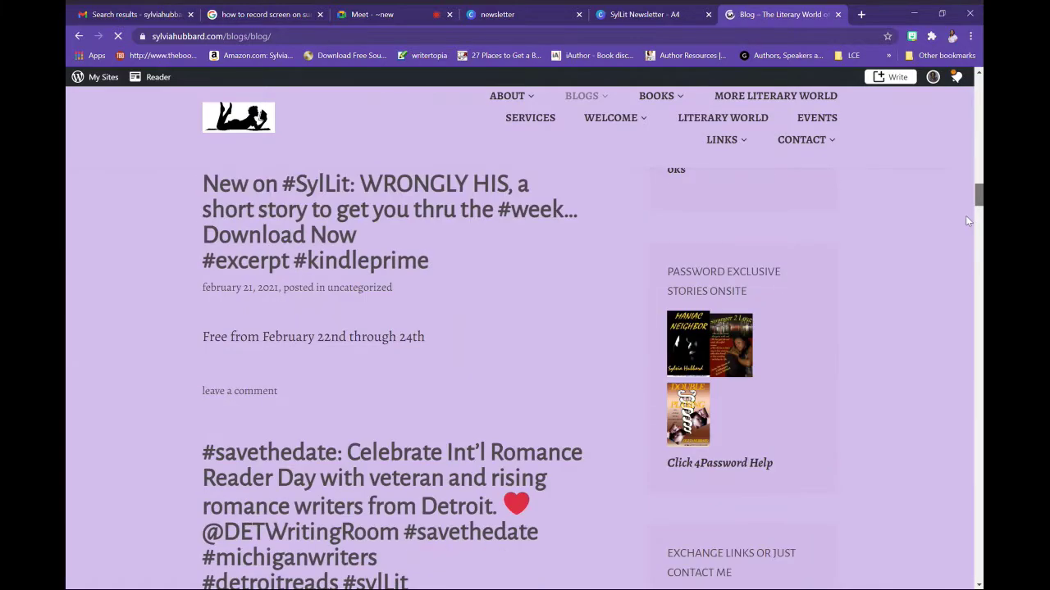
scroll(963, 258, down, 10)
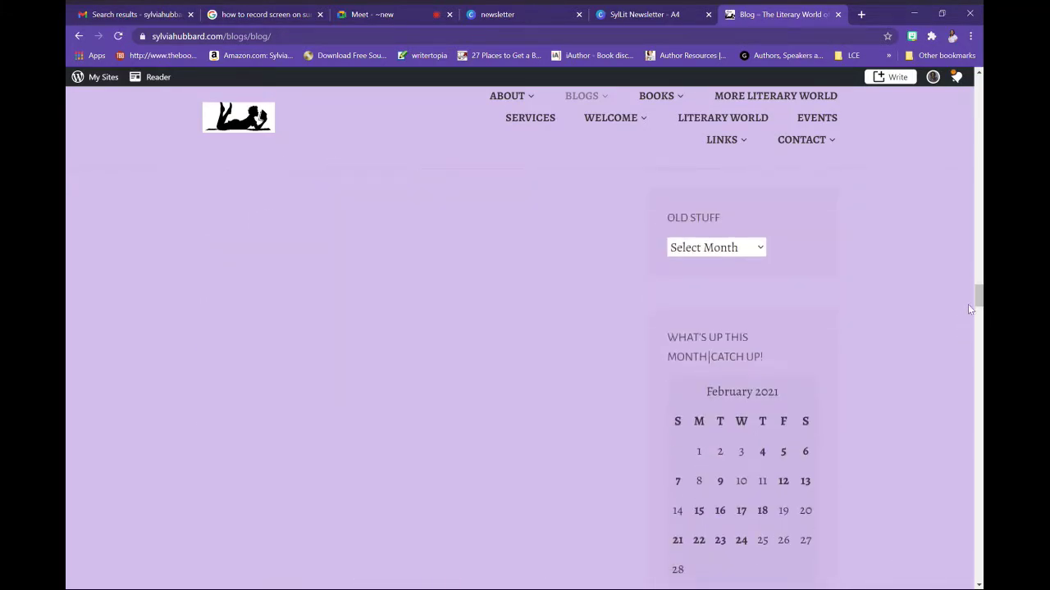
scroll(975, 303, up, 10)
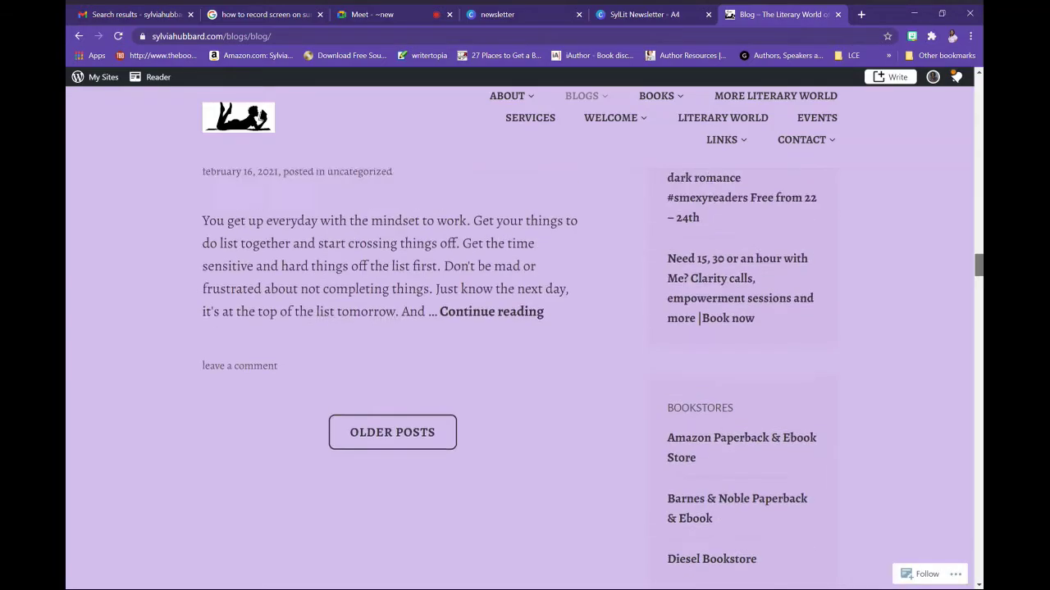
scroll(525, 377, up, 6)
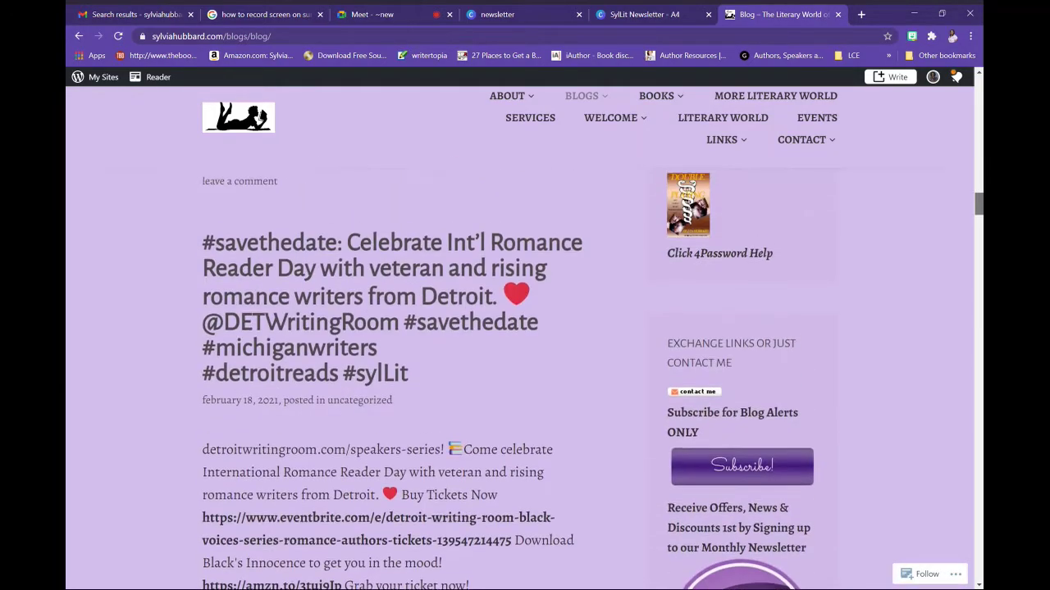
scroll(972, 169, up, 10)
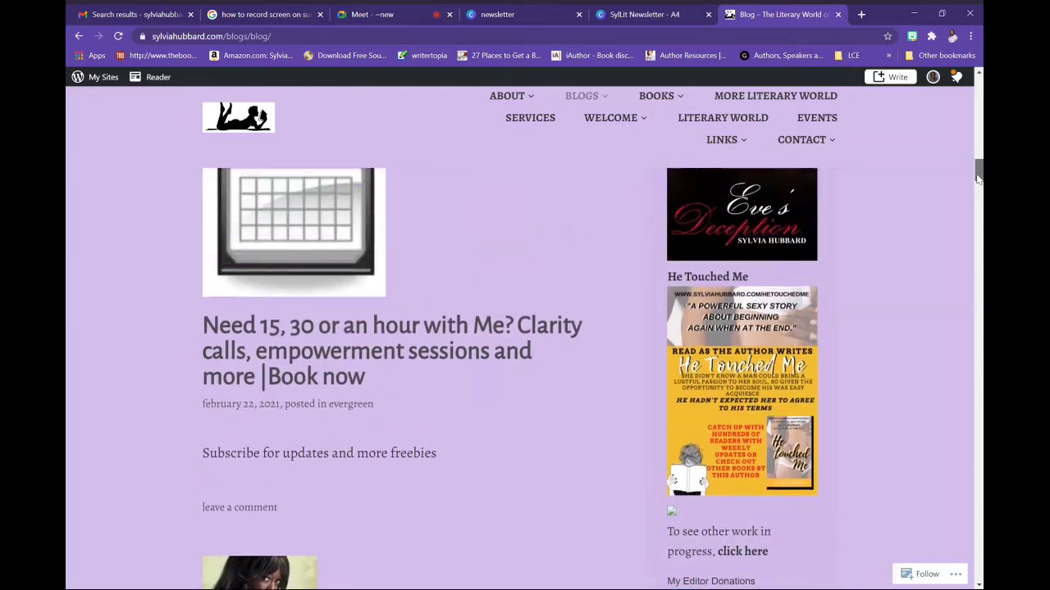
drag(972, 169, 954, 232)
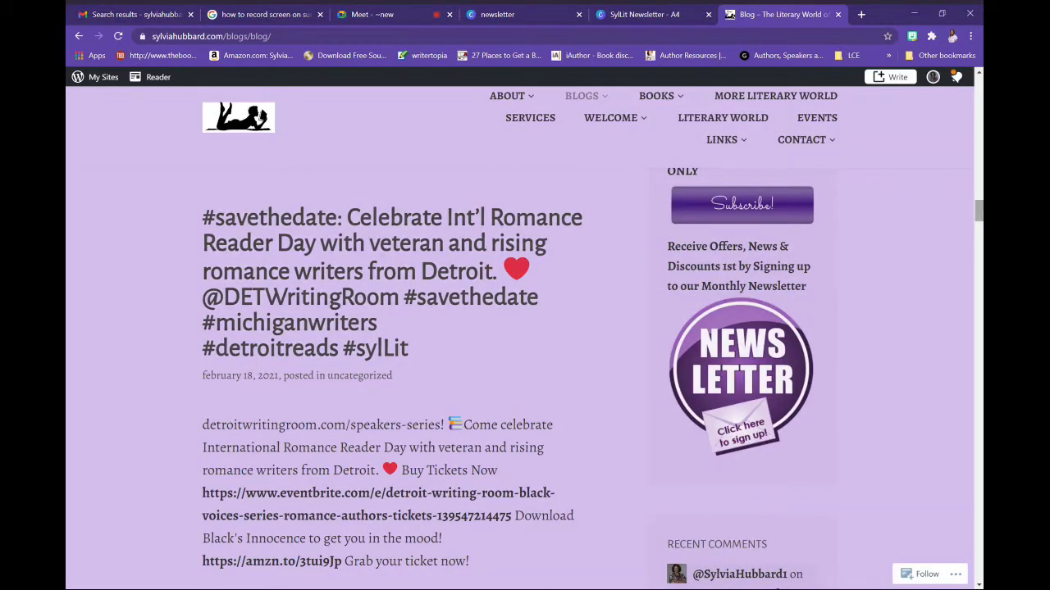
drag(979, 212, 967, 98)
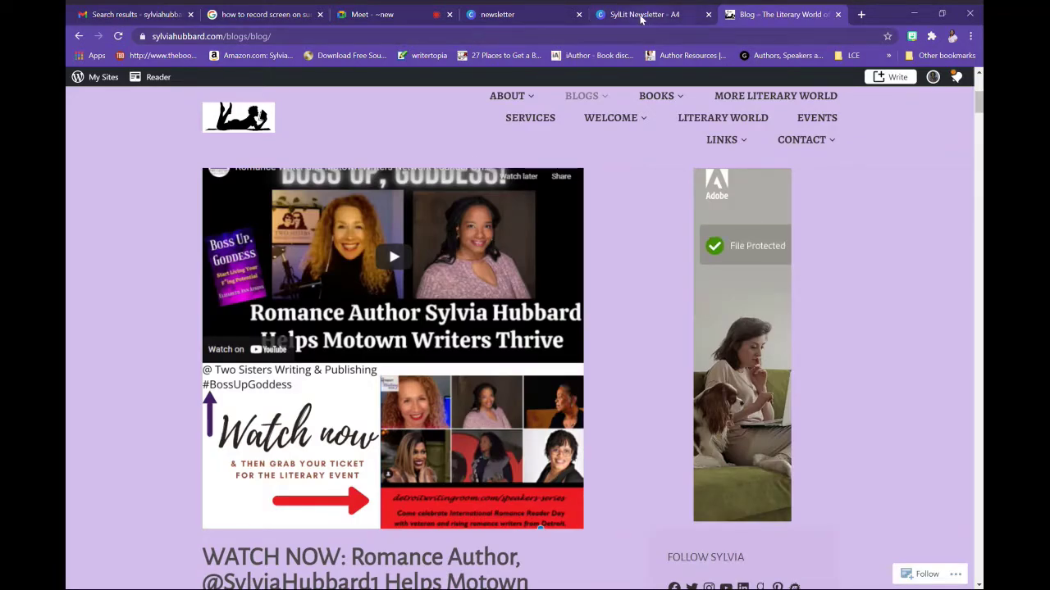
click(643, 18)
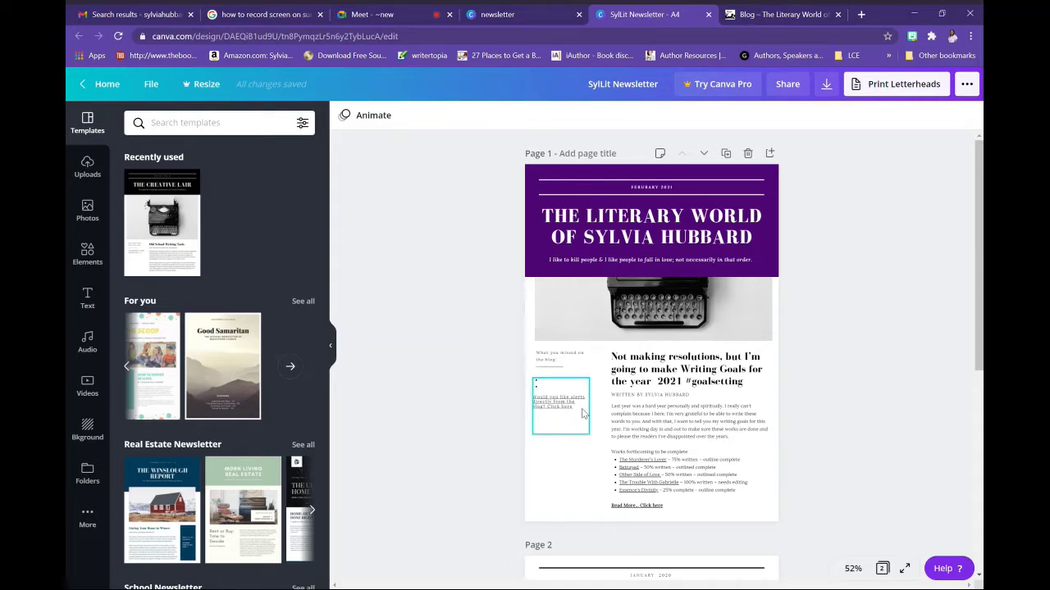
Select the blog-links text box and zoom the page view to 75%
click(584, 414)
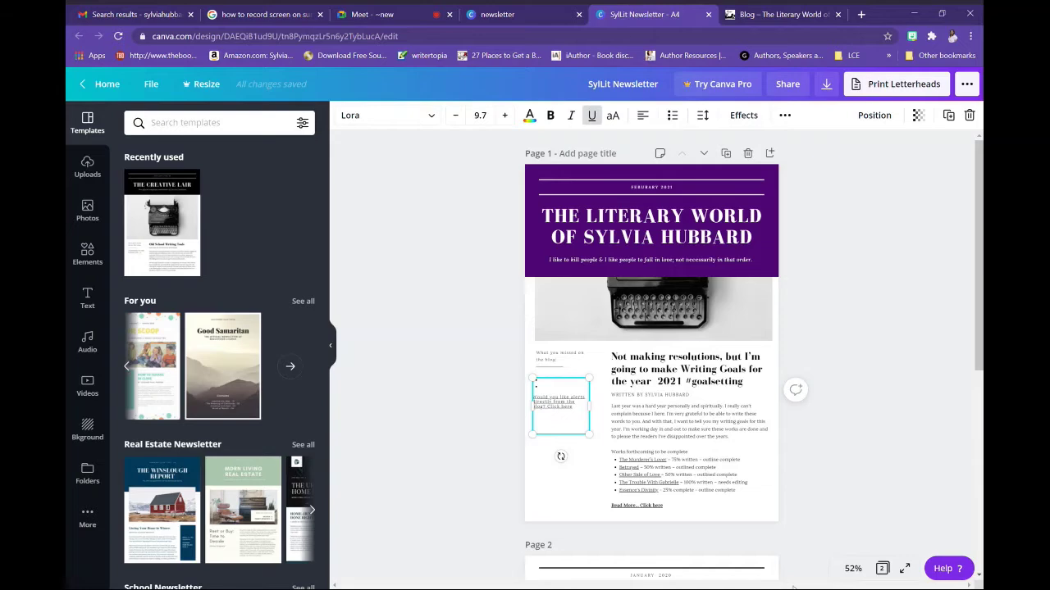
click(853, 574)
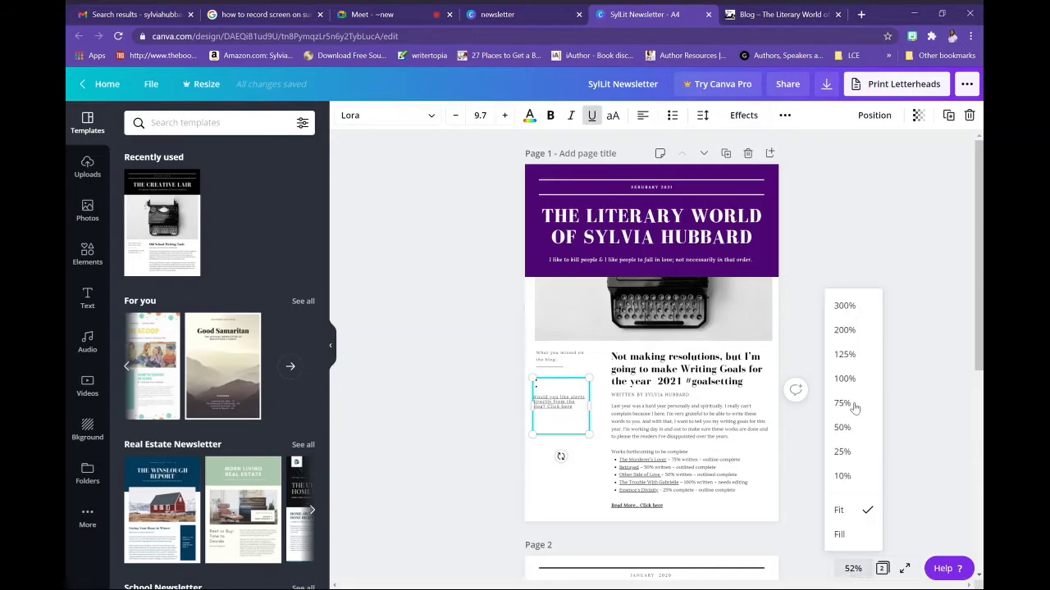
click(852, 405)
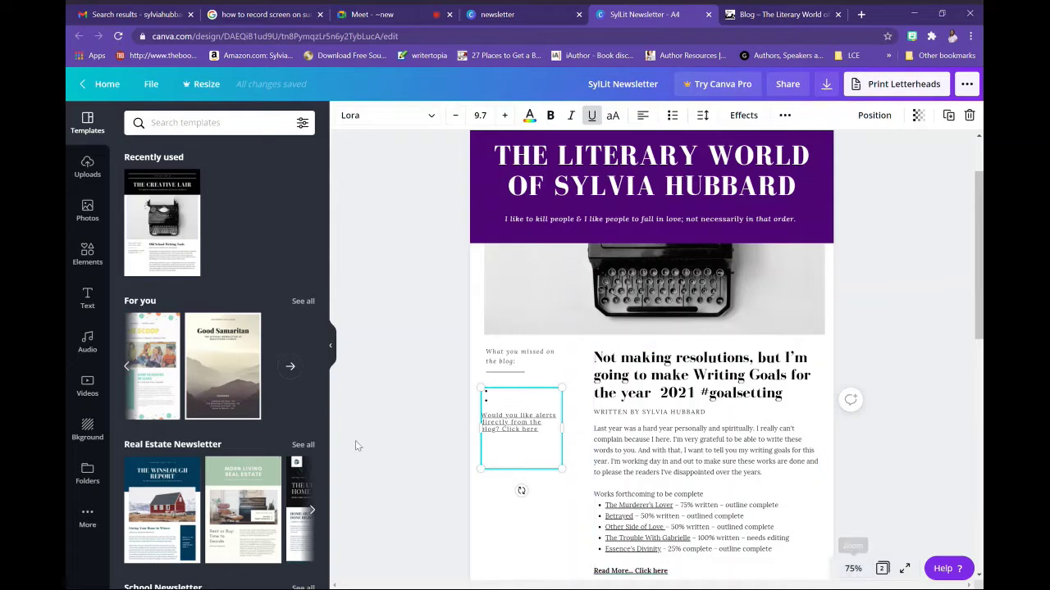
Add a new line '2 blog posts from feb' under 'Click here'
key(Return)
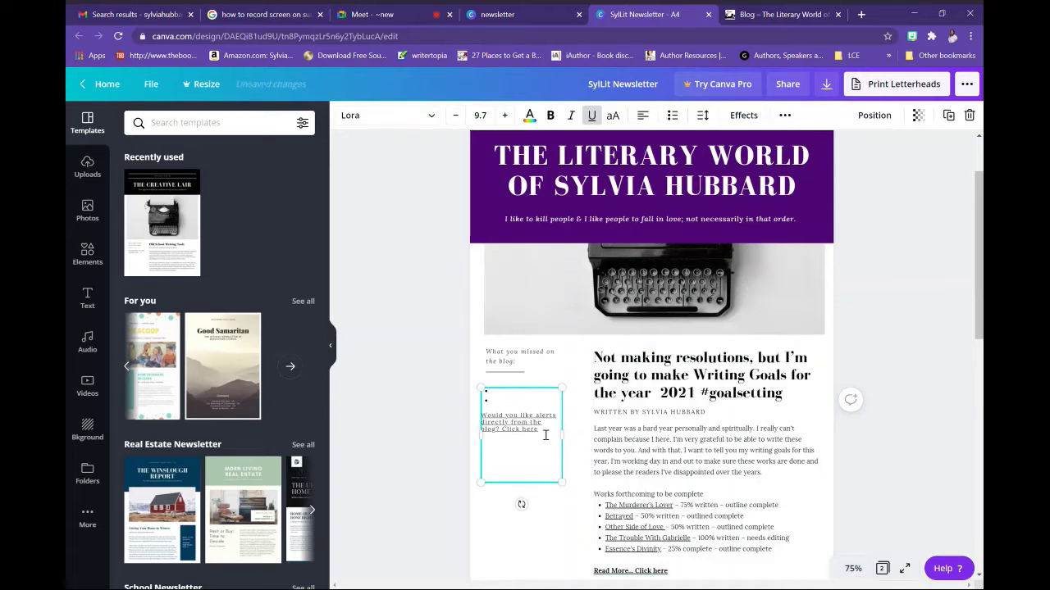
text(w)
key(BackSpace)
text(2 blog posts.)
key(BackSpace)
text(from freb)
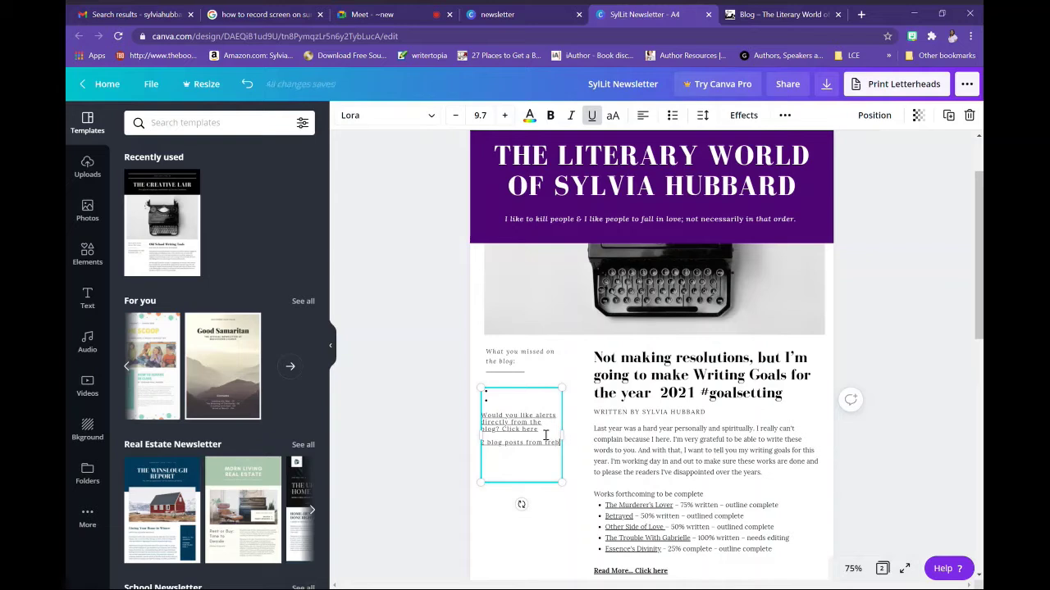
key(BackSpace)
key(BackSpace)
key(BackSpace)
text(e)
Add lines 'add interviews', 'storytellering' and the guest author's name below it
key(Return)
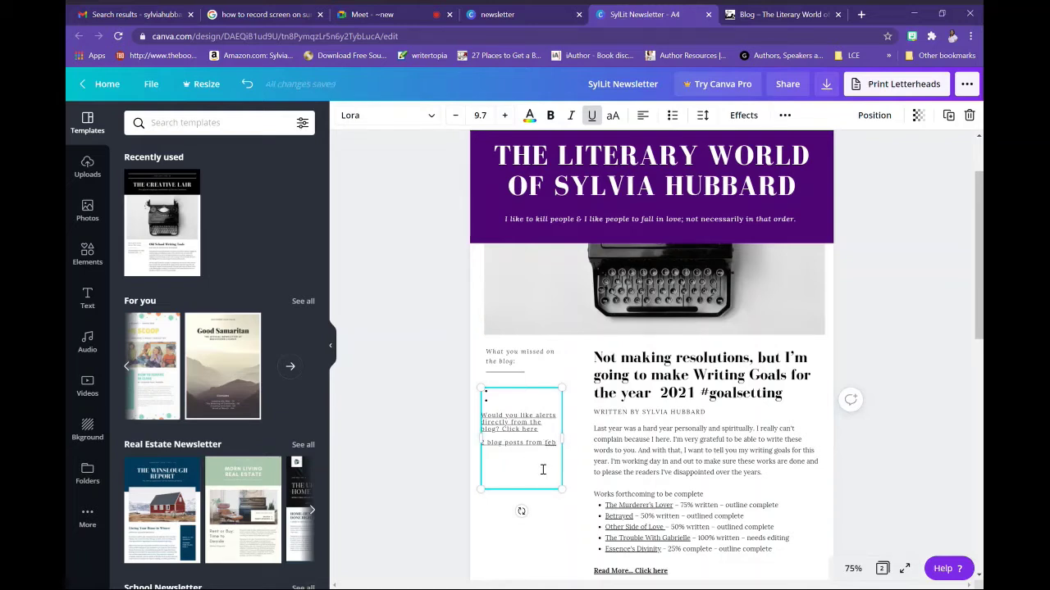
text(add interviews)
key(Return)
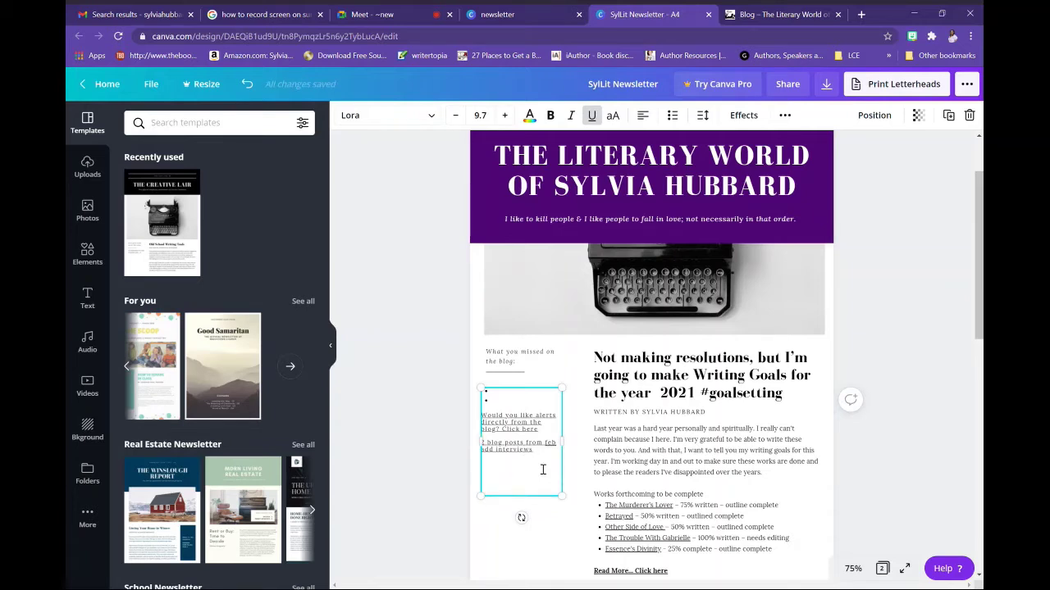
text(storytel)
text(ler)
text(ing)
key(Return)
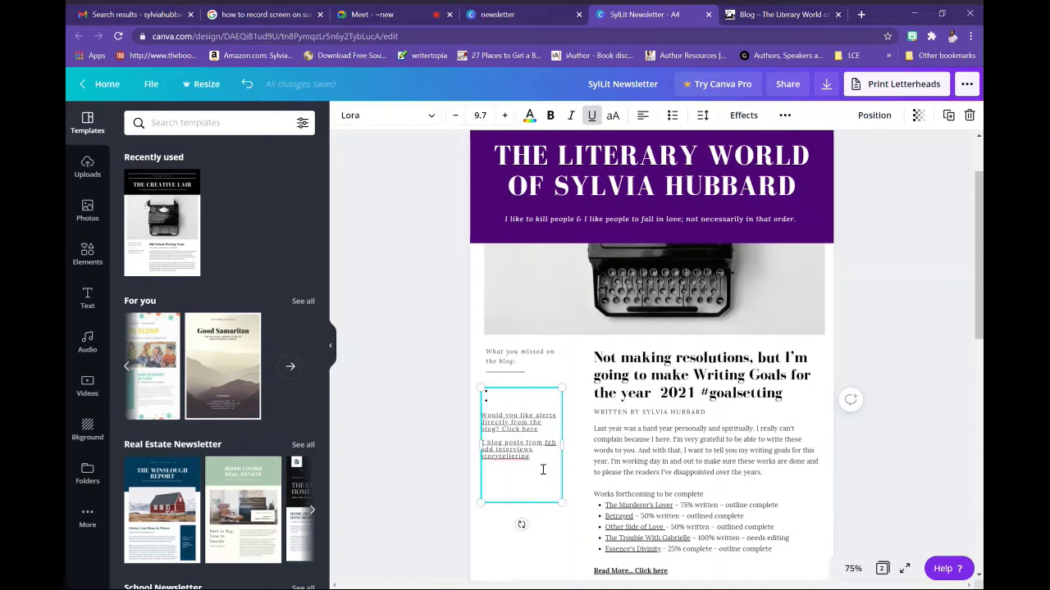
key(Return)
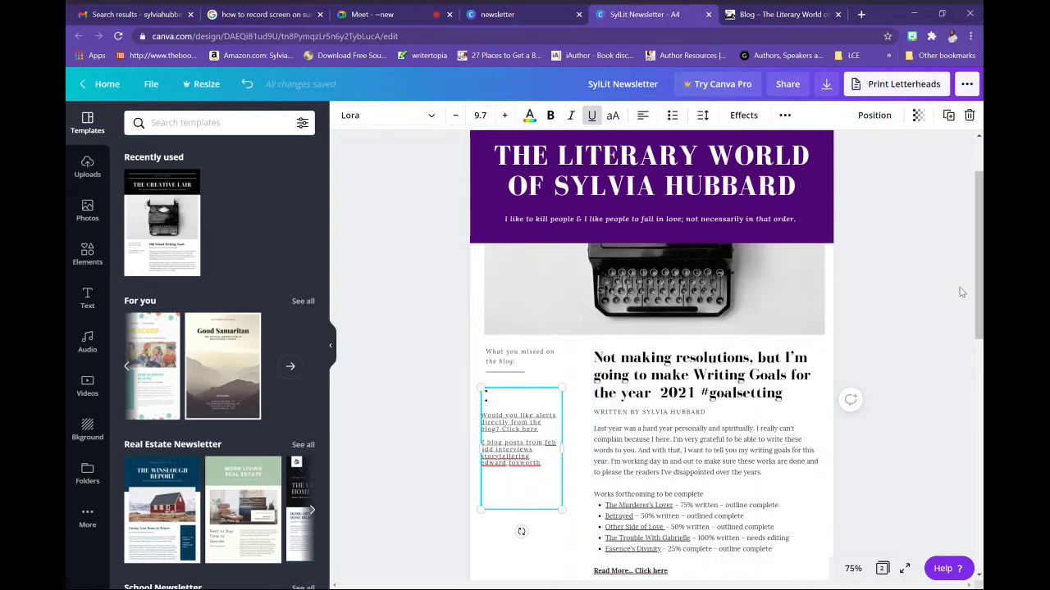
scroll(961, 292, down, 2)
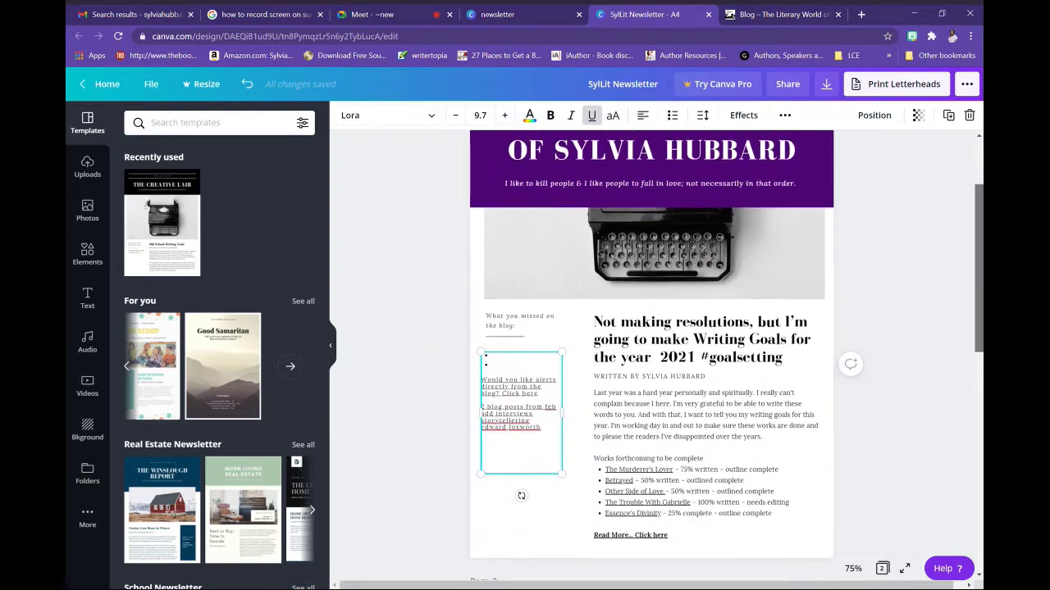
Select the storytellering line in the blog-links box and link it to twistedtellers.org
drag(978, 303, 978, 307)
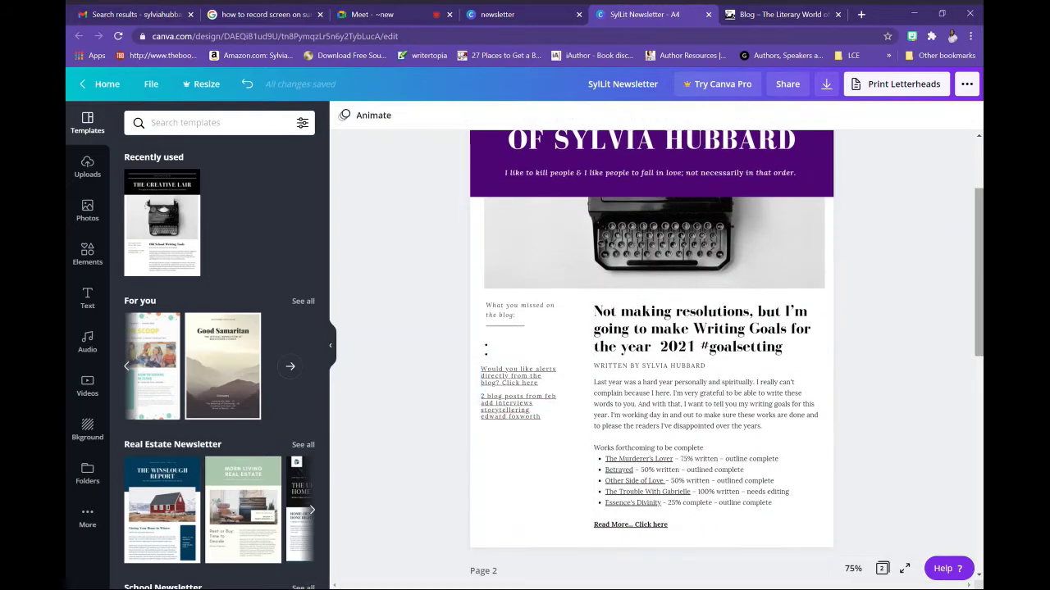
click(506, 416)
click(533, 417)
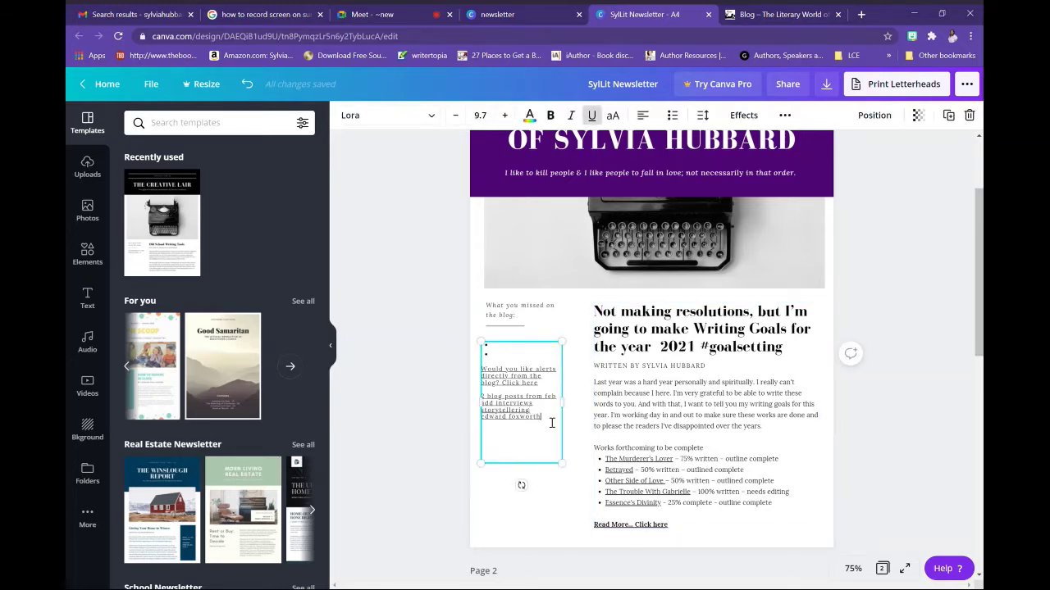
drag(551, 423, 482, 418)
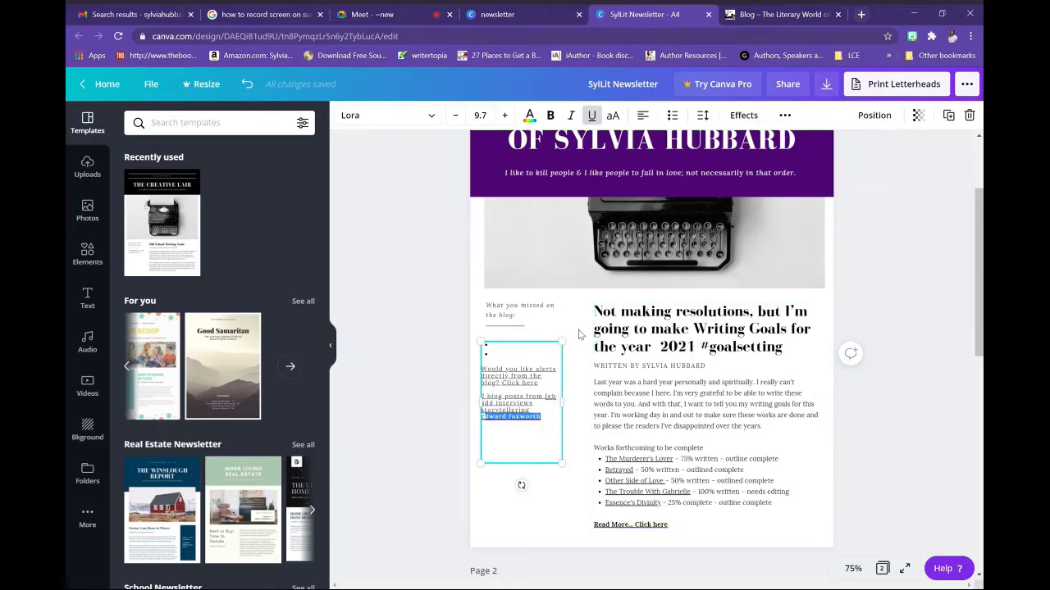
click(539, 415)
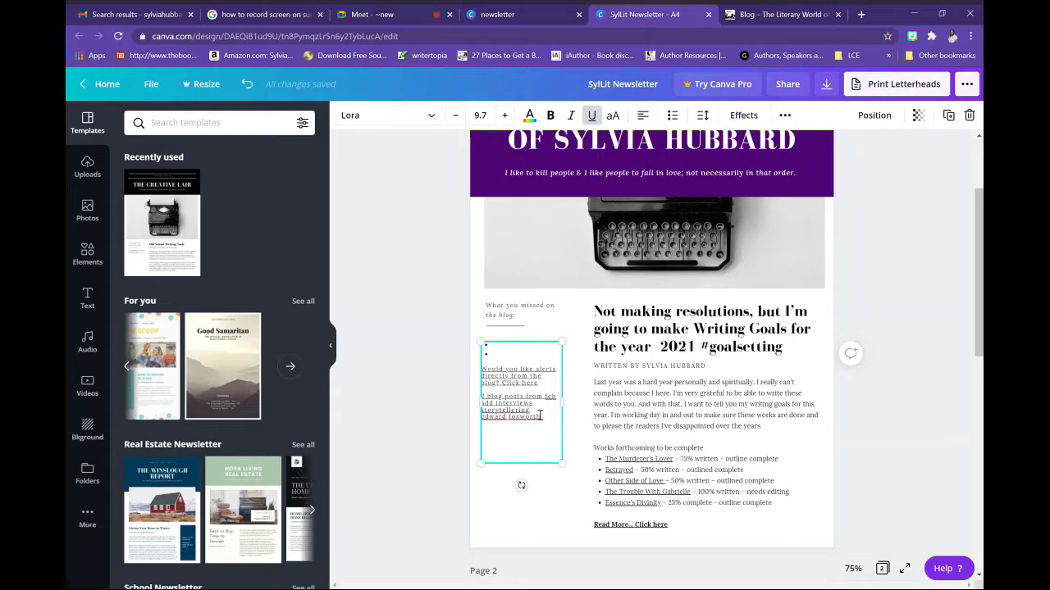
drag(530, 410, 490, 414)
click(785, 116)
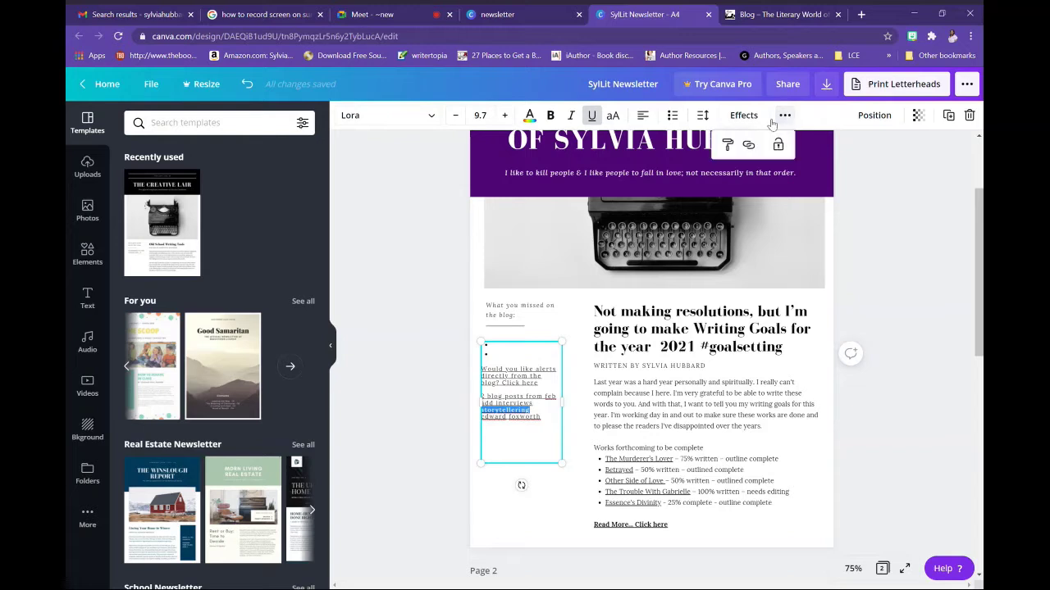
click(748, 146)
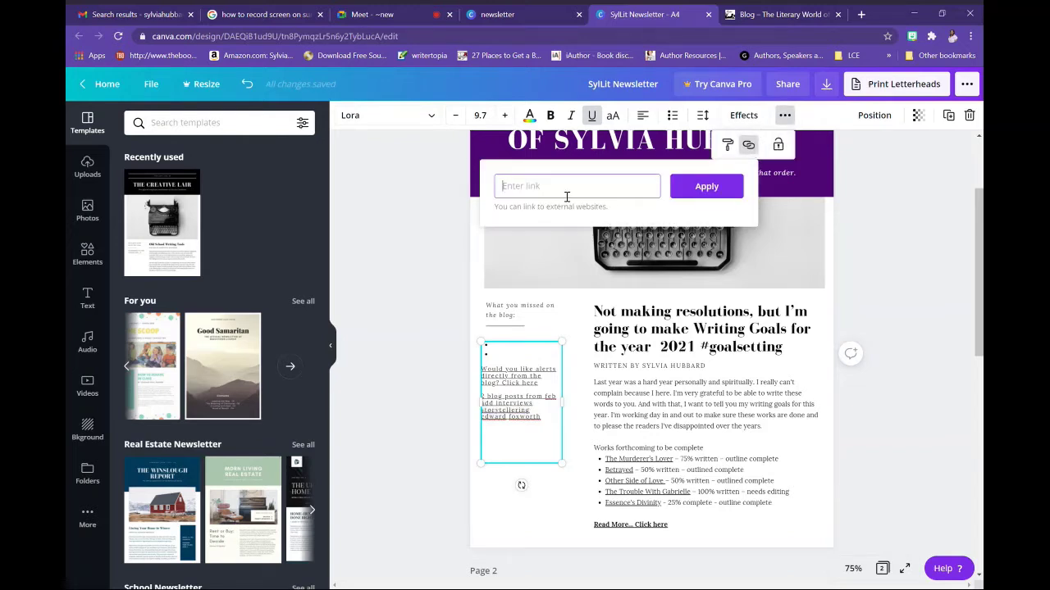
text(twit)
text(tedtellers.org)
click(703, 187)
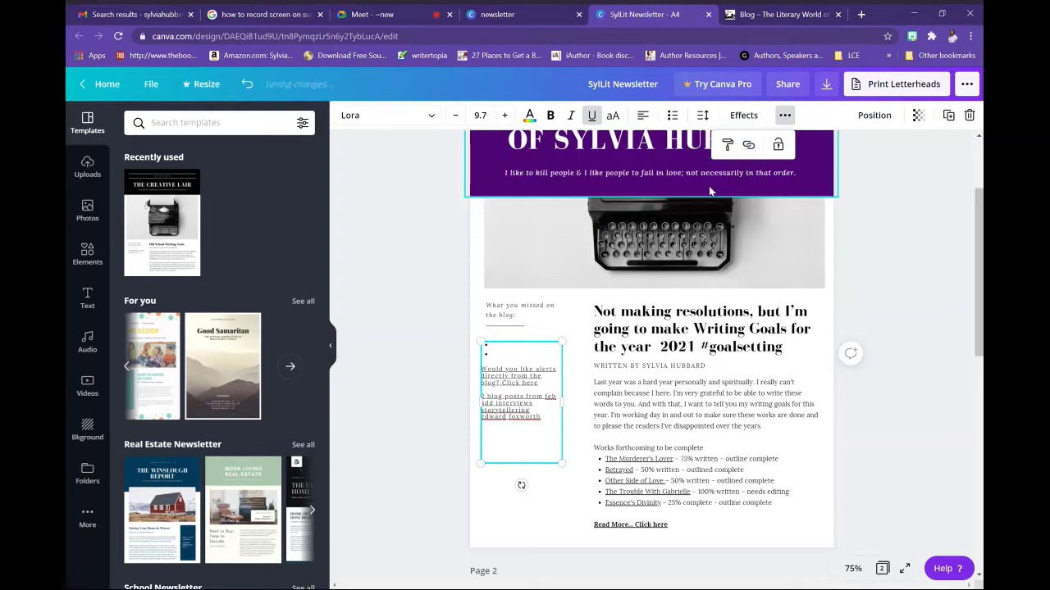
click(542, 417)
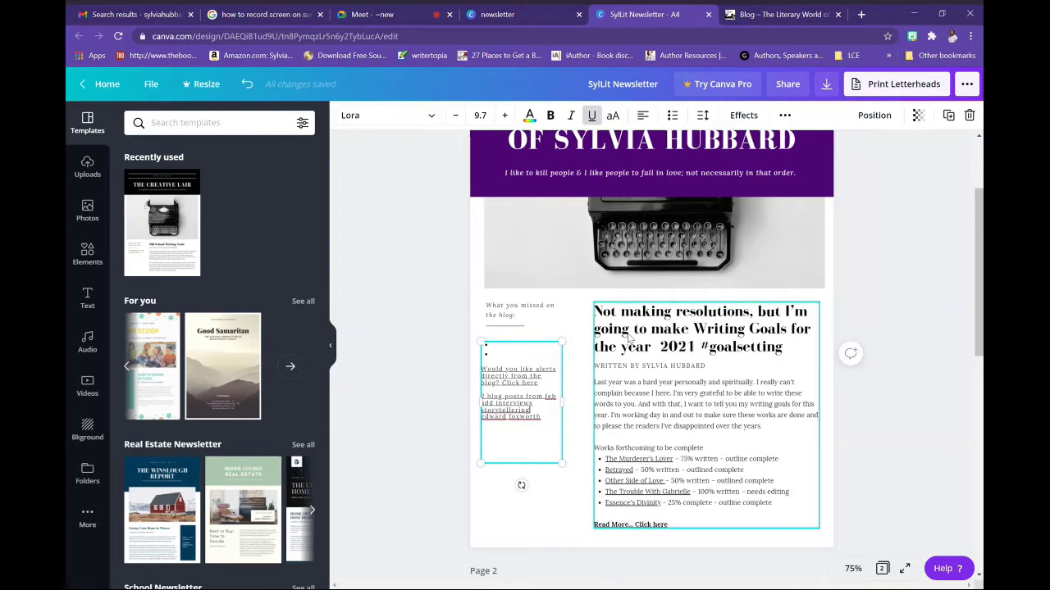
Replace the article headline's text, starting it as 'Prepare to win the March Myster'
click(630, 337)
click(617, 329)
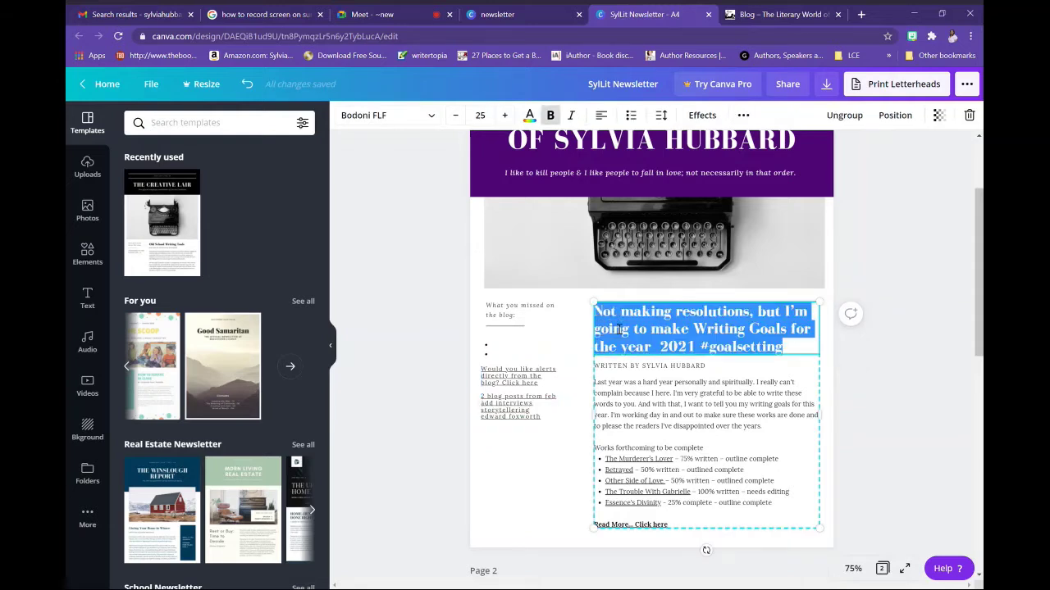
text(m)
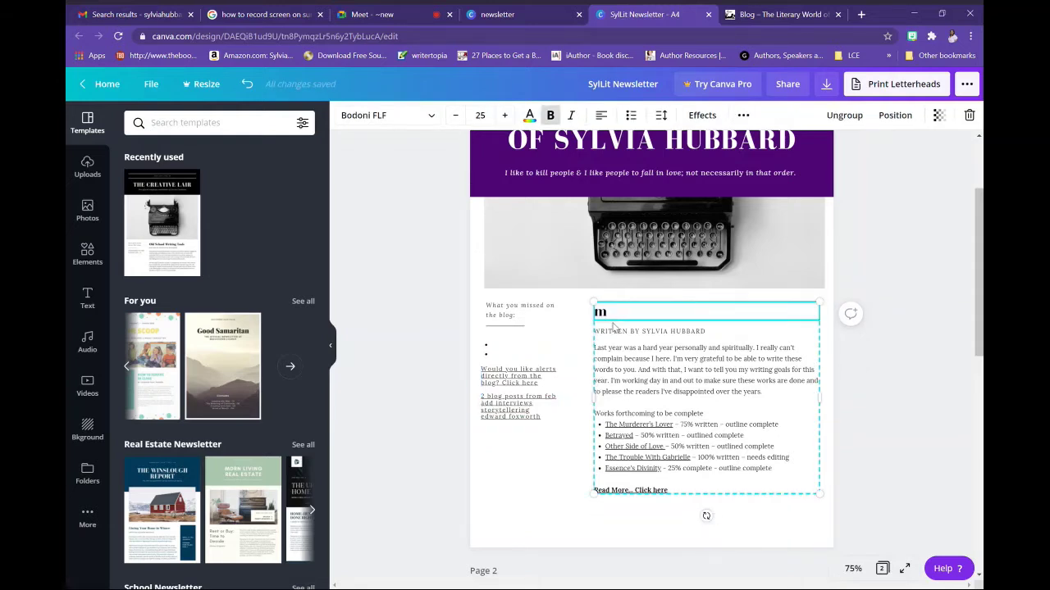
key(BackSpace)
text(Mzf h)
key(BackSpace)
key(BackSpace)
key(BackSpace)
key(BackSpace)
key(BackSpace)
text(p)
key(BackSpace)
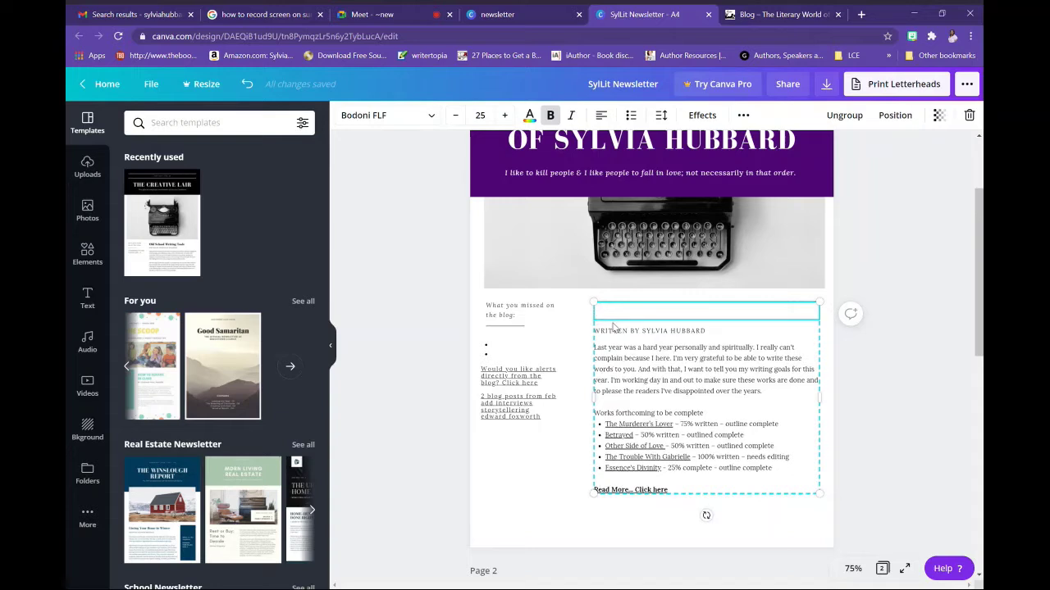
text(Prepare )
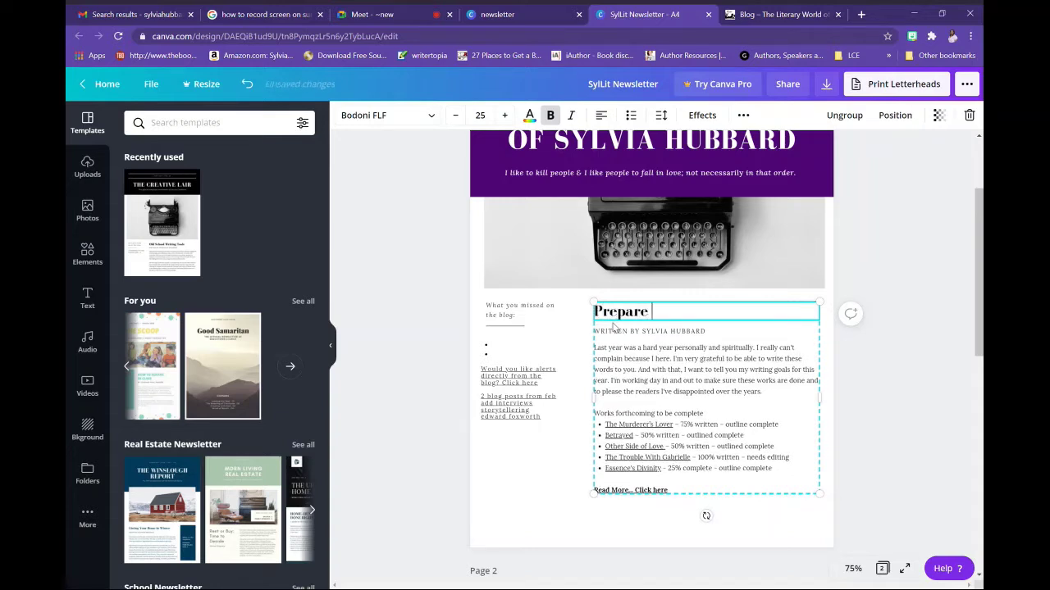
text(for the March Myster)
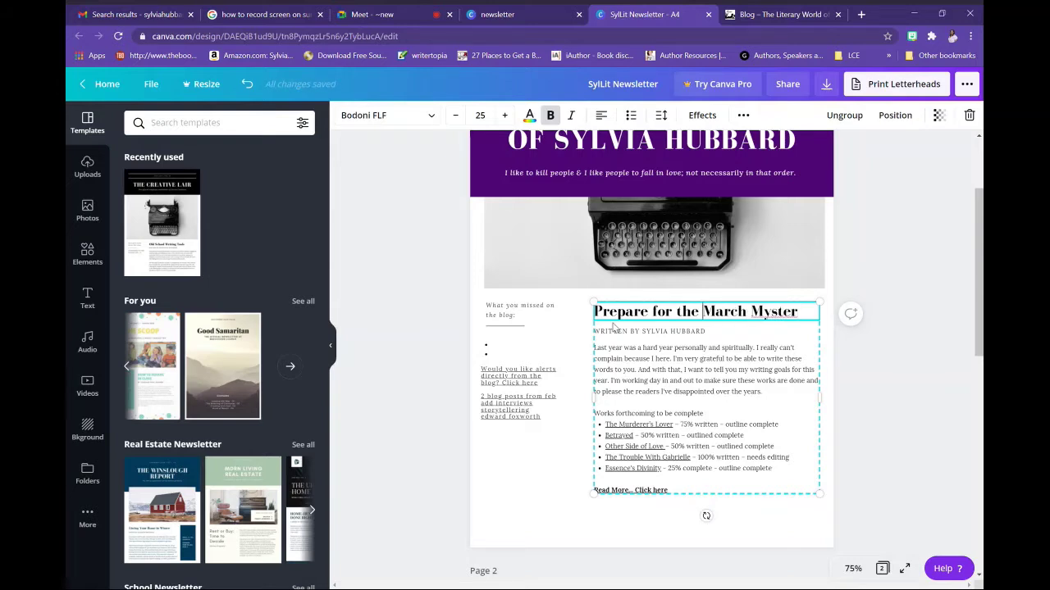
key(ctrl+shift+Left)
text(to win)
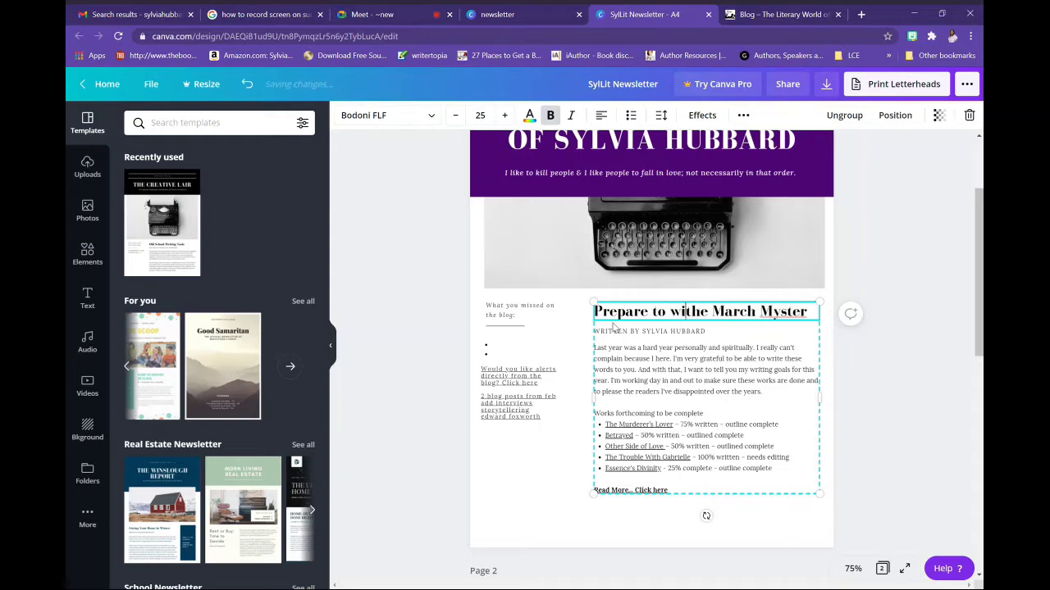
key(ctrl+Right)
key(ctrl+End)
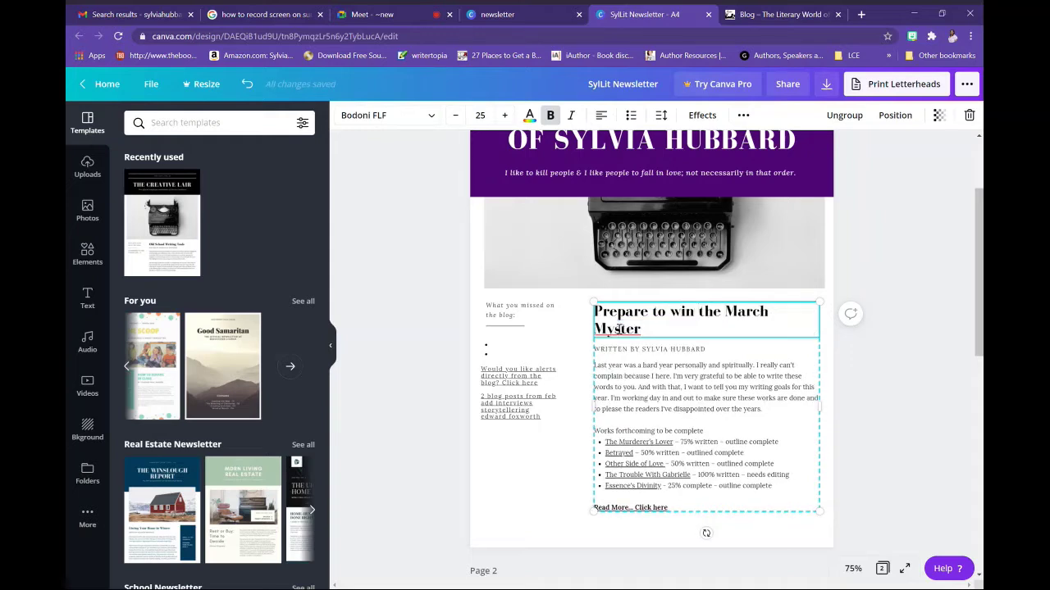
Finish the headline with 'Mystery Book Box for Platinum #Sneakreaders', correcting the typos
text(y M)
text(Boo)
key(BackSpace)
key(BackSpace)
key(BackSpace)
key(BackSpace)
text(Box)
key(BackSpace)
text(ok Box)
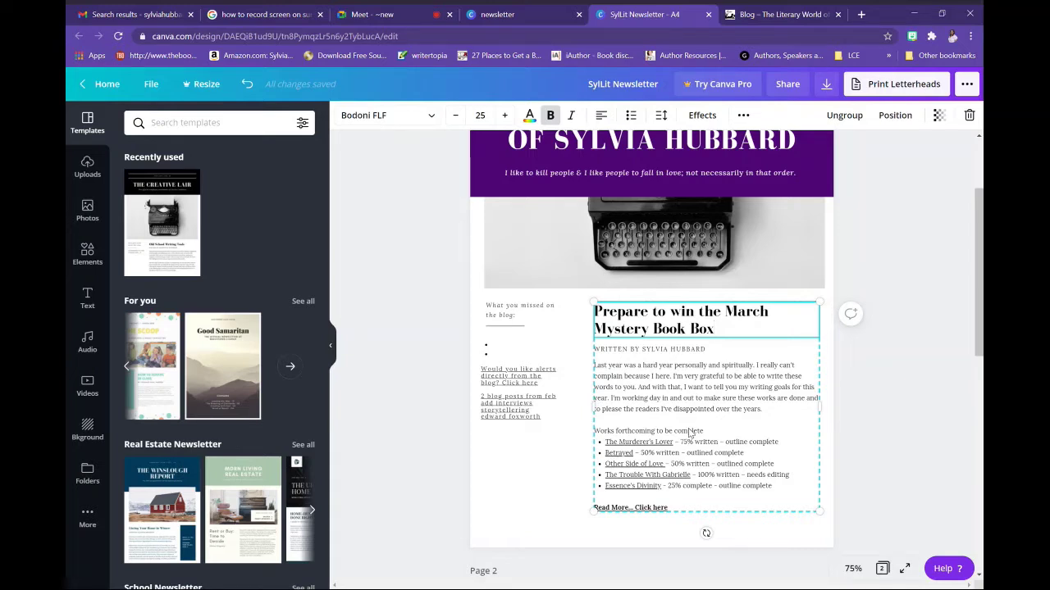
text(for Platin)
key(BackSpace)
text(num)
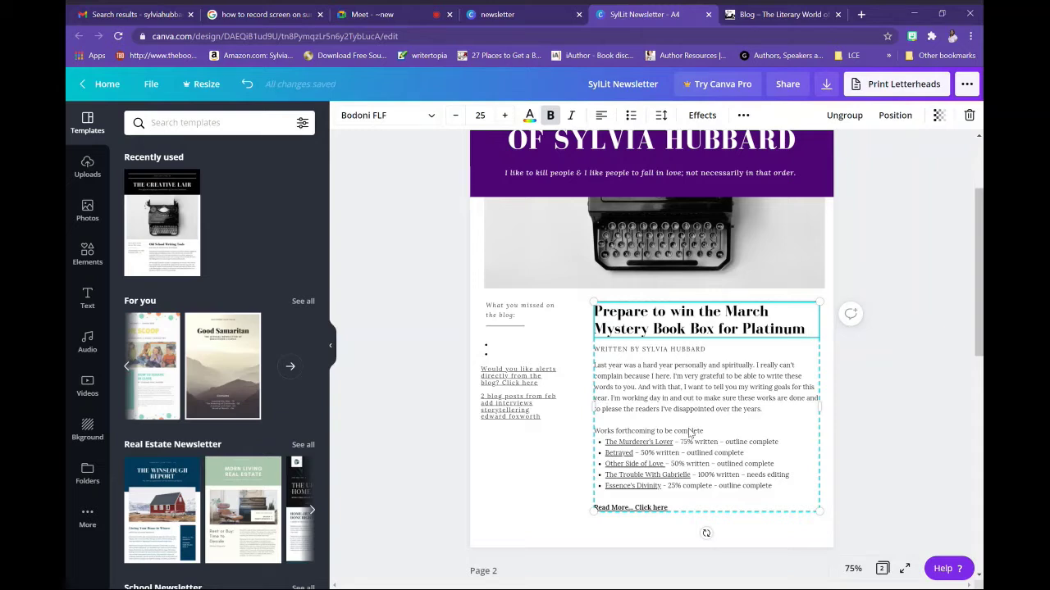
text( #Seri)
key(BackSpace)
key(BackSpace)
key(BackSpace)
key(BackSpace)
text(Sen)
key(BackSpace)
key(BackSpace)
text(ne)
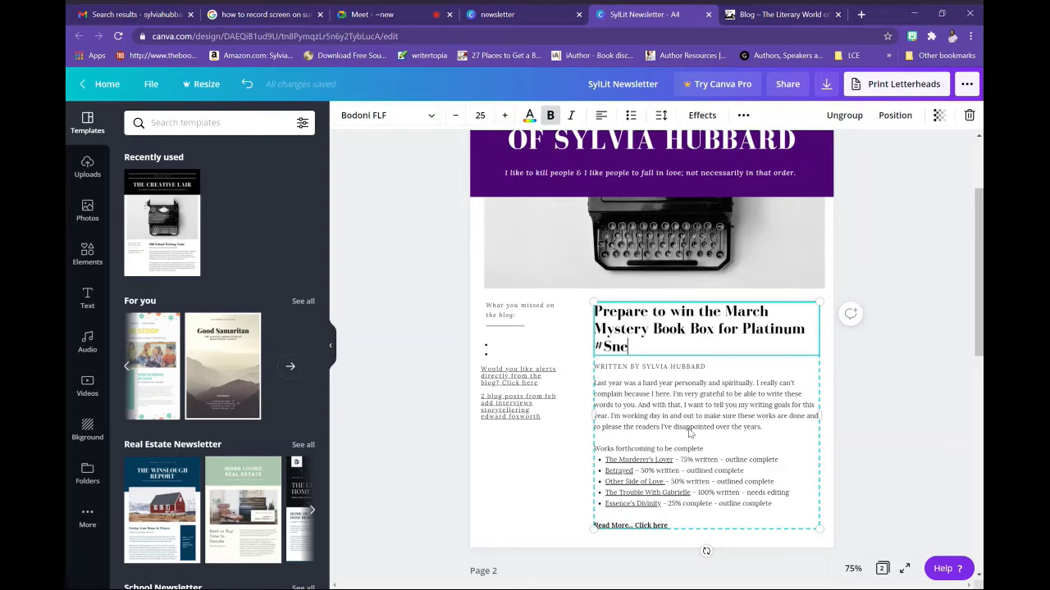
text(akreaders)
Scroll down past page 2, add a blank page 3, then delete it again
scroll(652, 353, down, 10)
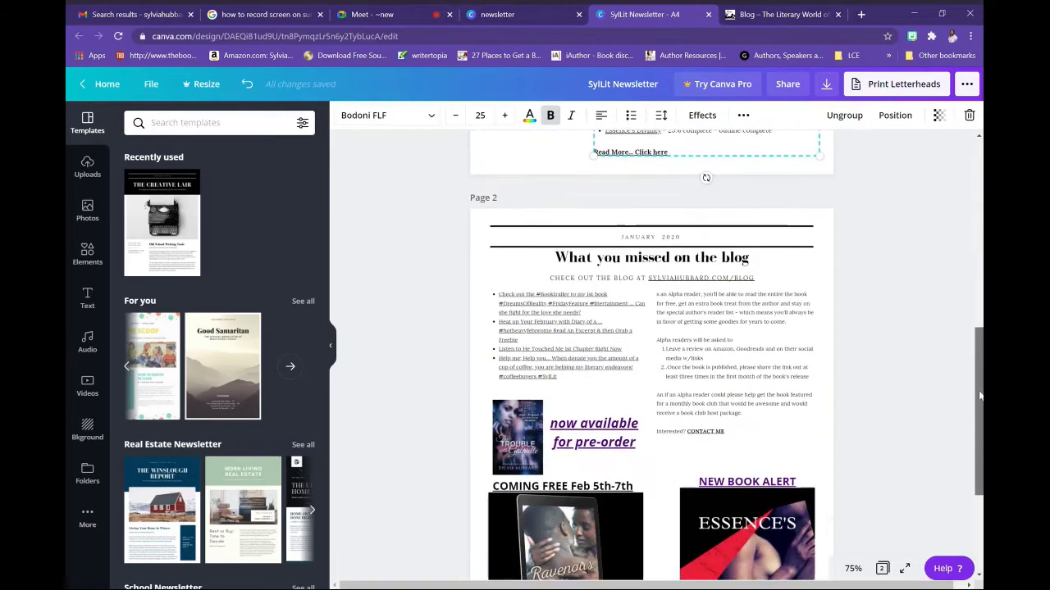
click(682, 251)
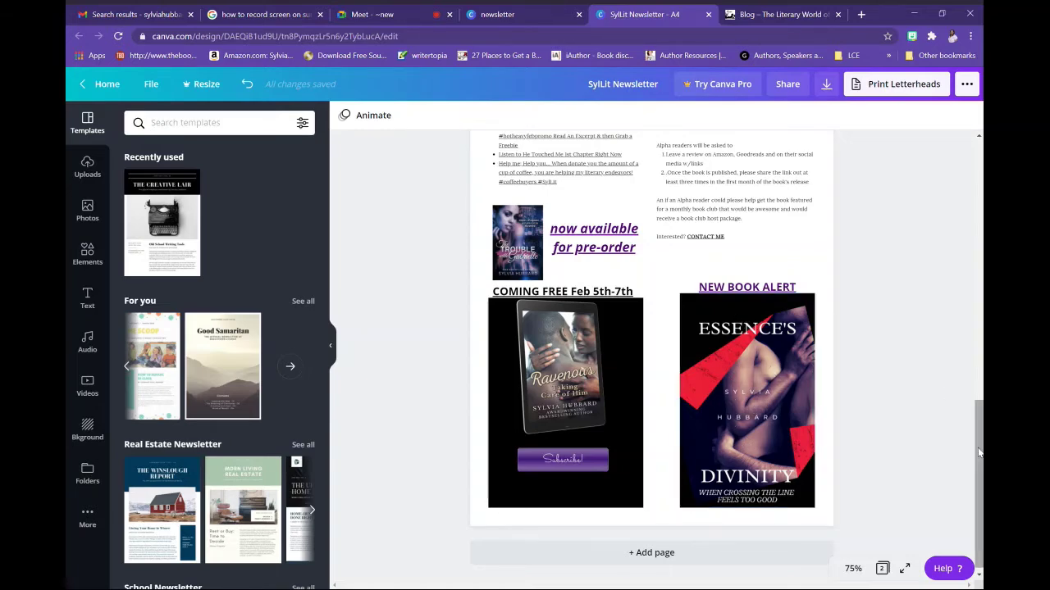
drag(979, 455, 978, 361)
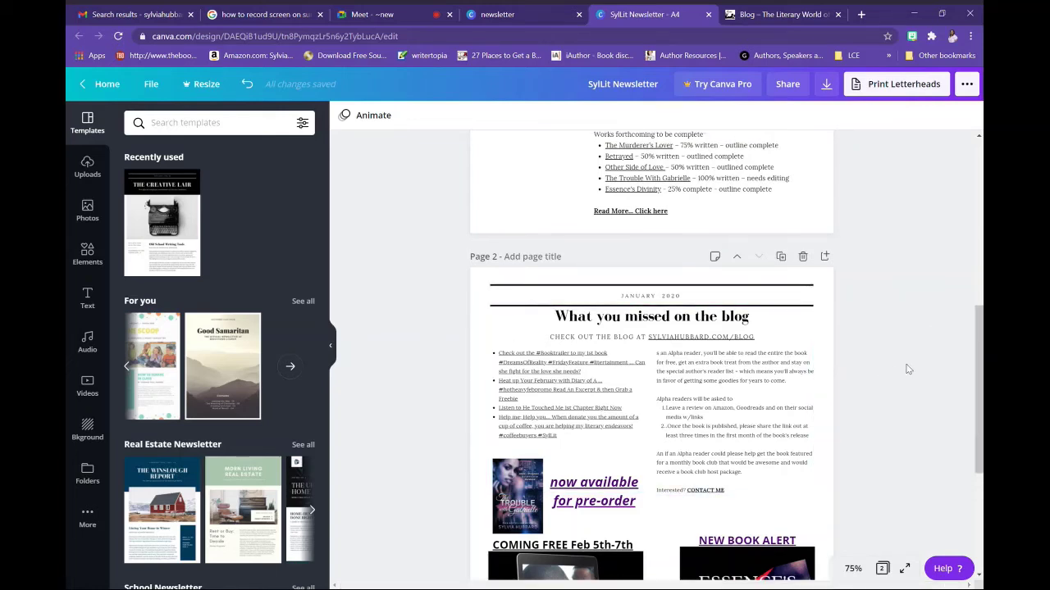
scroll(652, 354, down, 1)
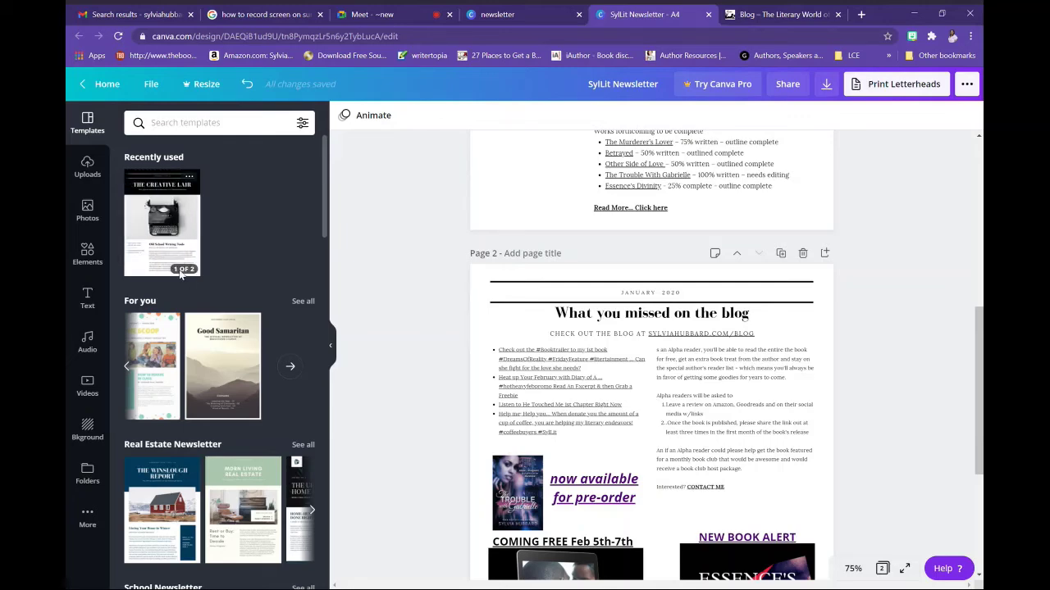
scroll(582, 459, down, 3)
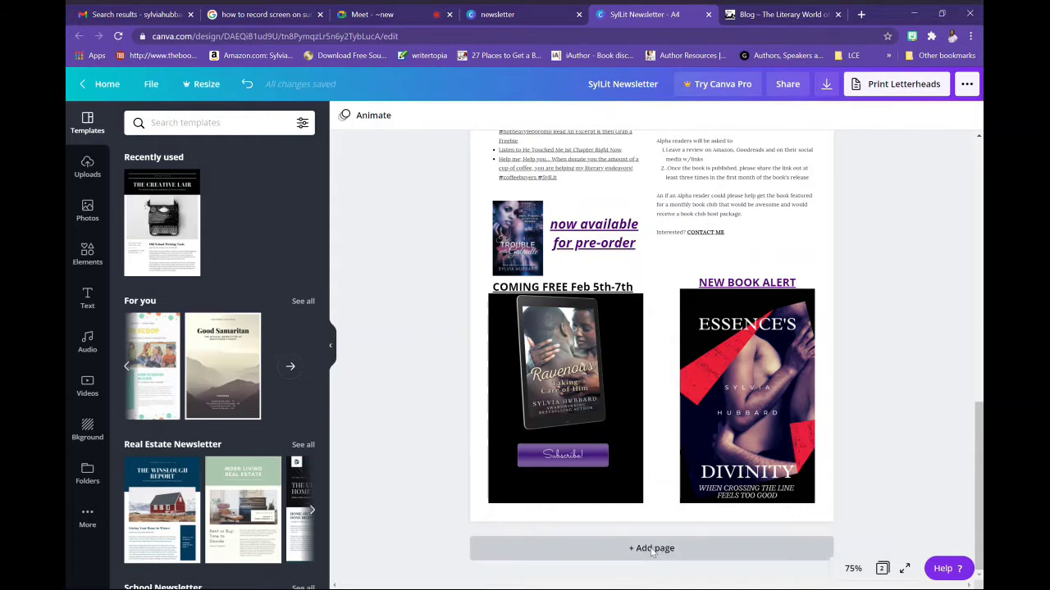
click(628, 548)
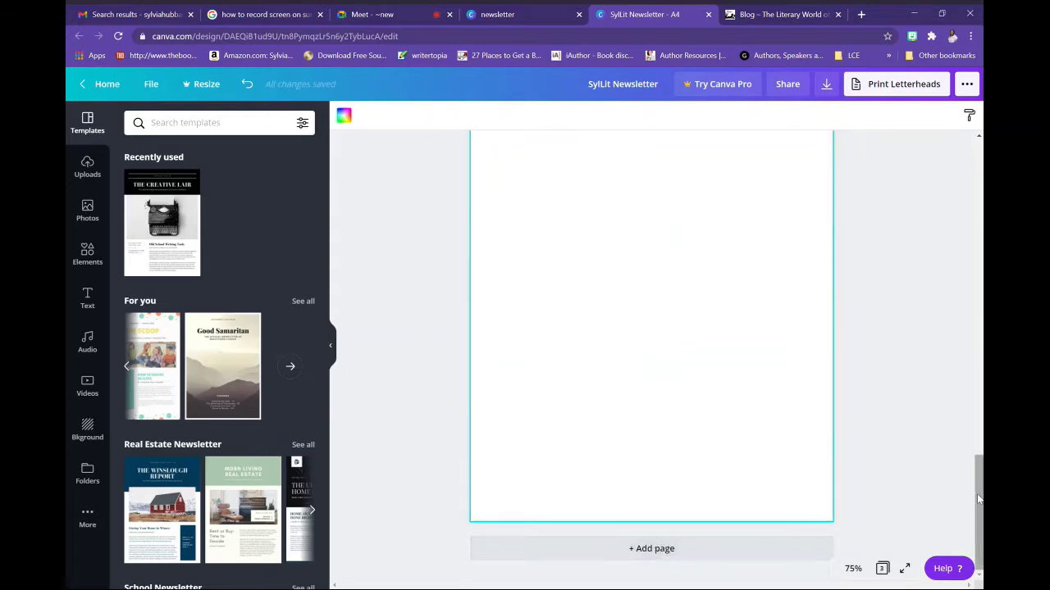
scroll(979, 508, up, 4)
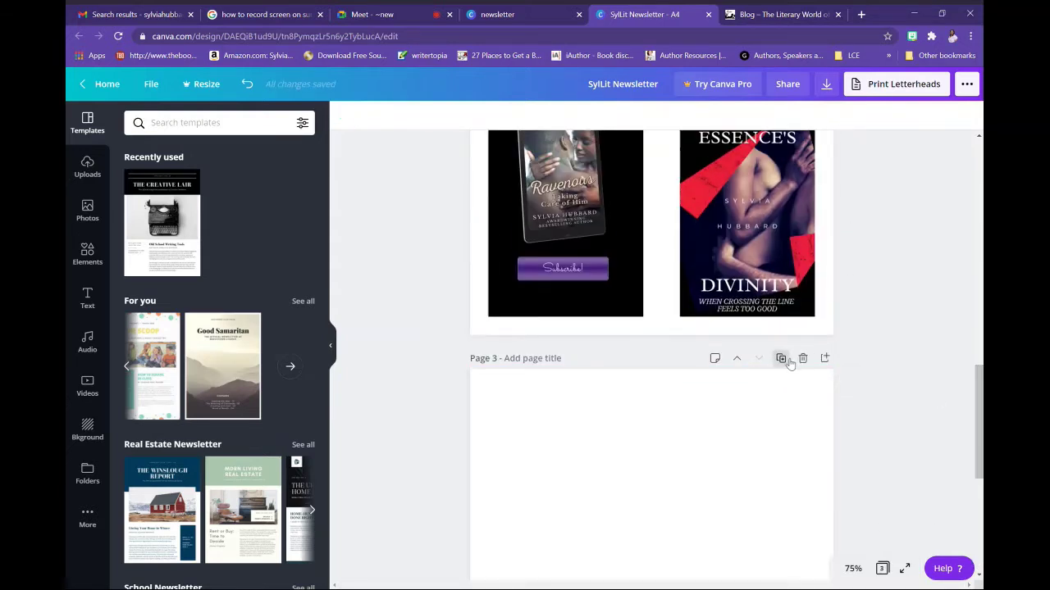
click(803, 358)
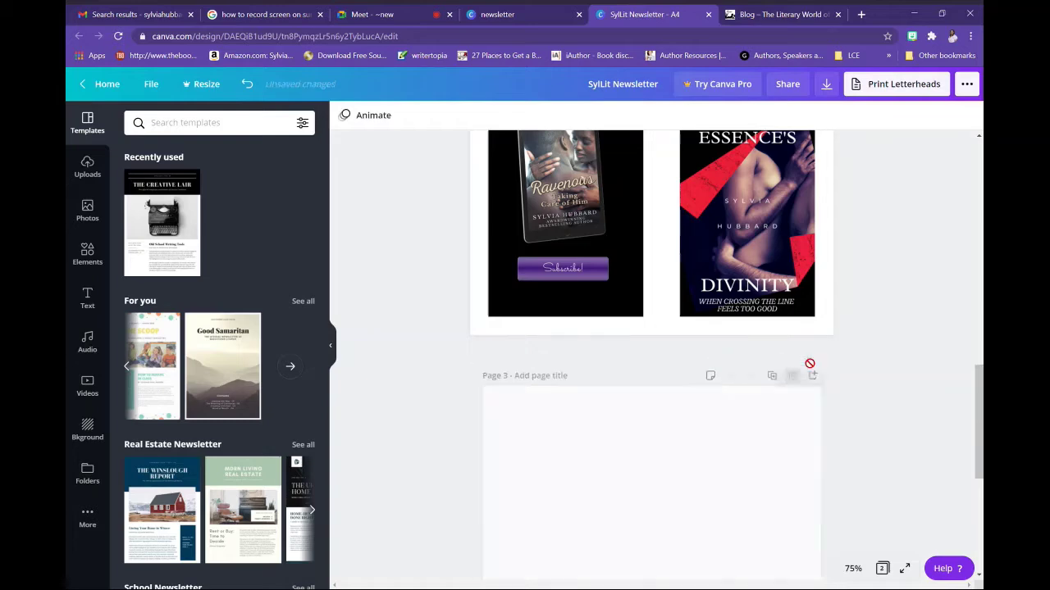
Select the Essence's Divinity cover image on page 2
scroll(976, 454, up, 3)
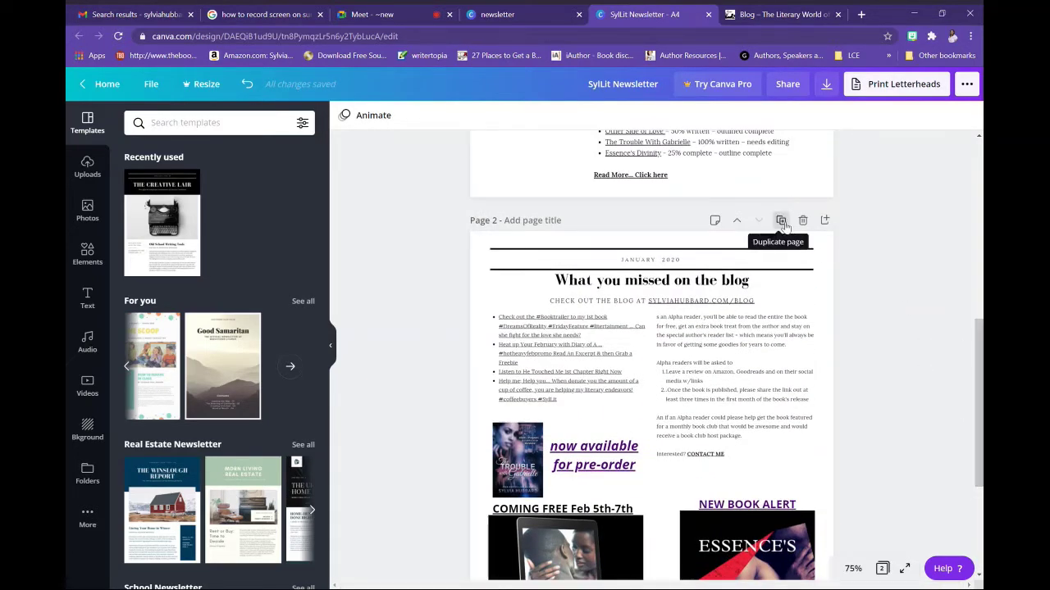
scroll(469, 205, down, 2)
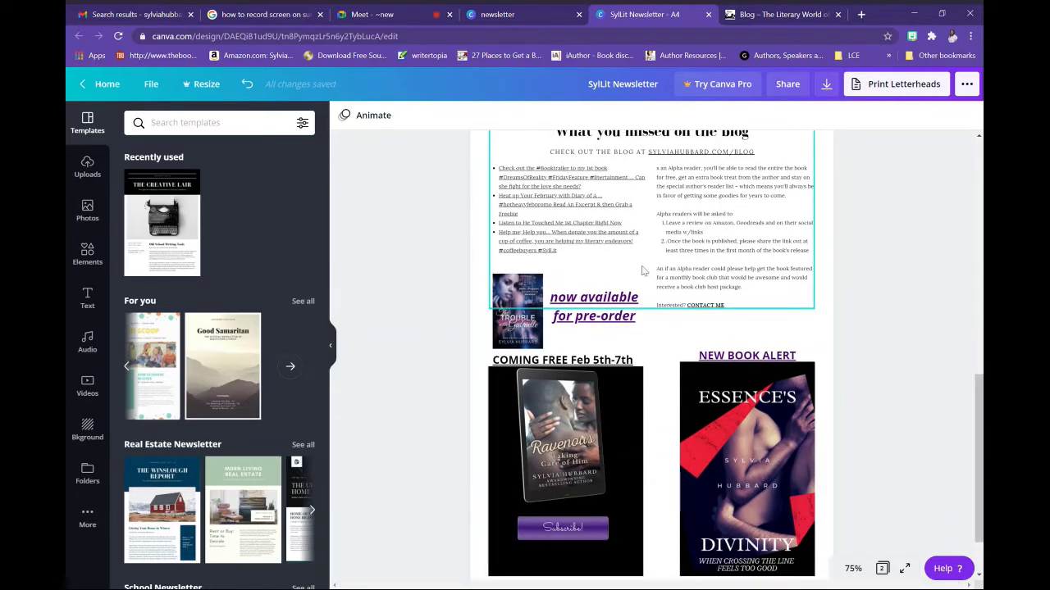
click(710, 426)
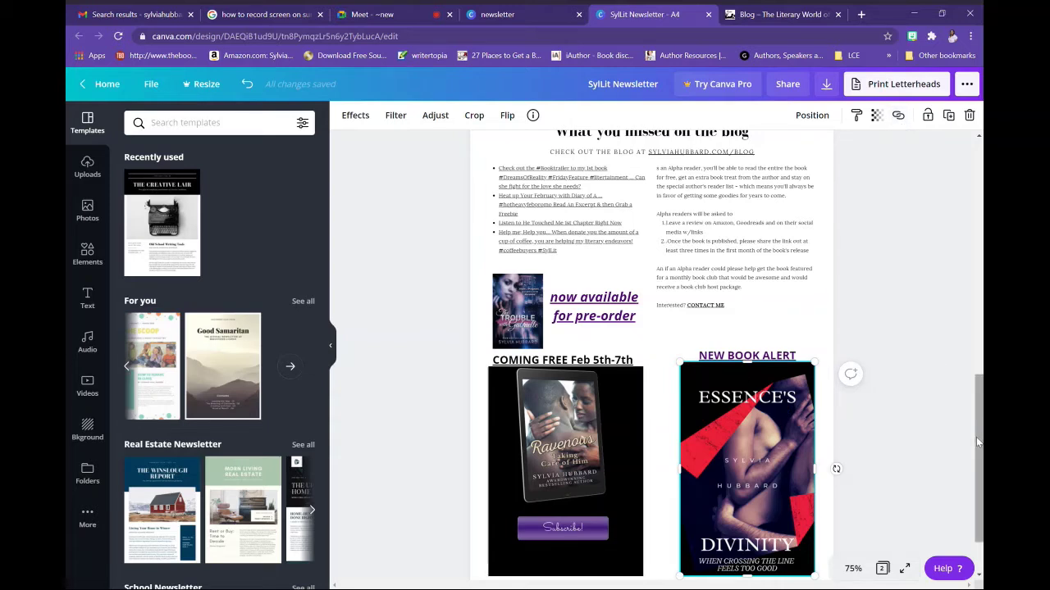
Open the Two Sisters Writing & Publishing design, select all its elements, then return to the newsletter
click(511, 16)
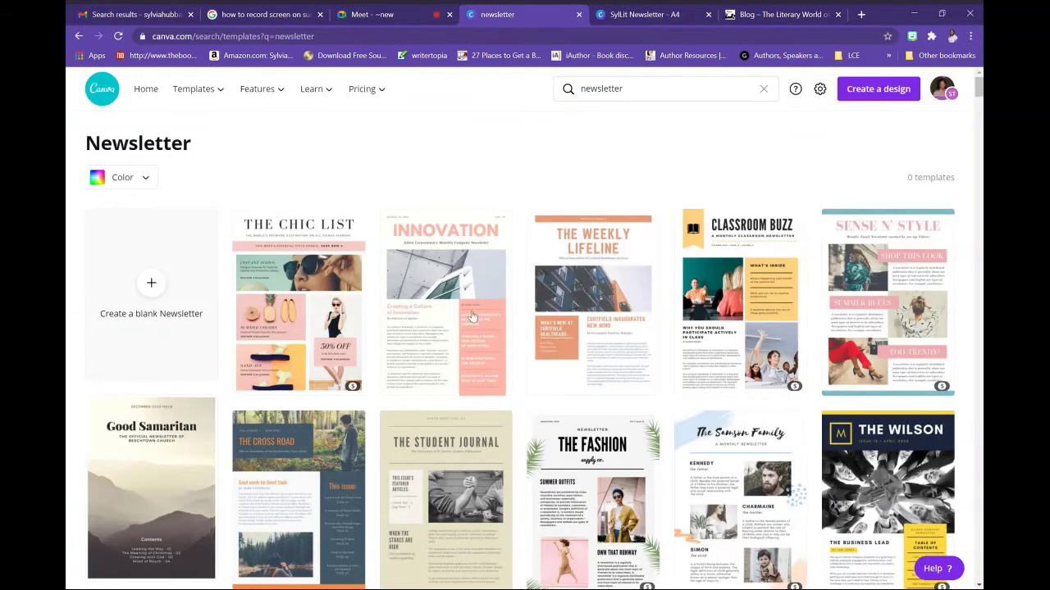
click(147, 89)
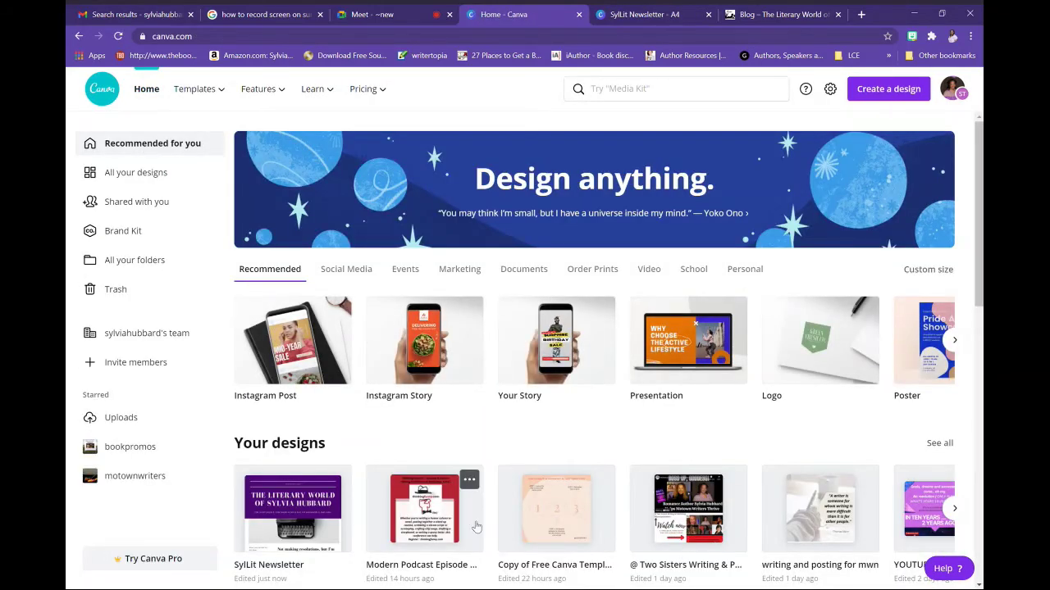
click(709, 520)
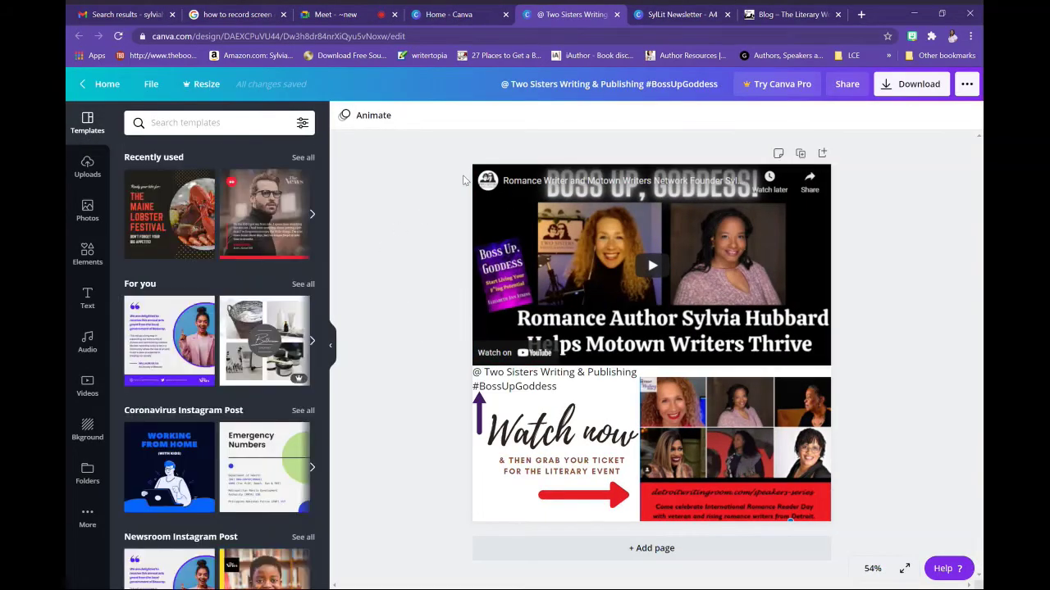
drag(454, 164, 859, 533)
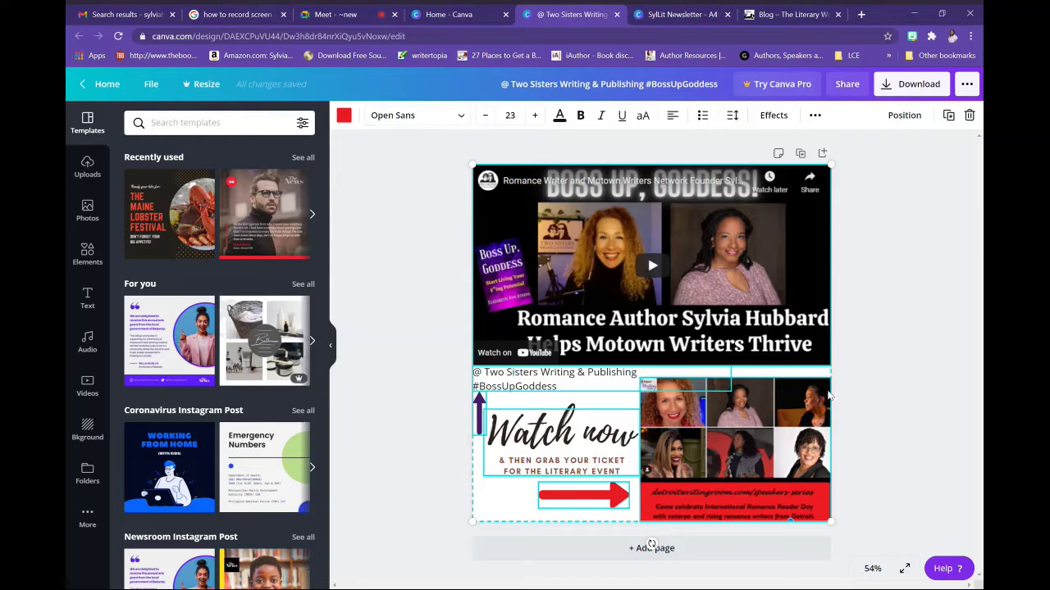
click(683, 17)
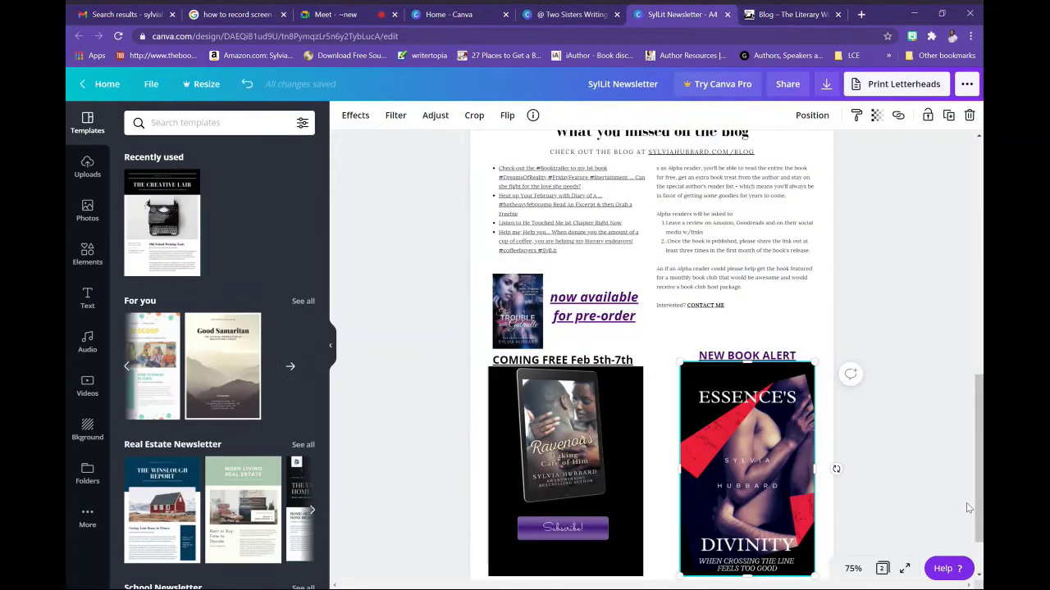
Add page 3 and paste the copied Two Sisters video, Watch now graphic and photo collage
drag(976, 502, 976, 549)
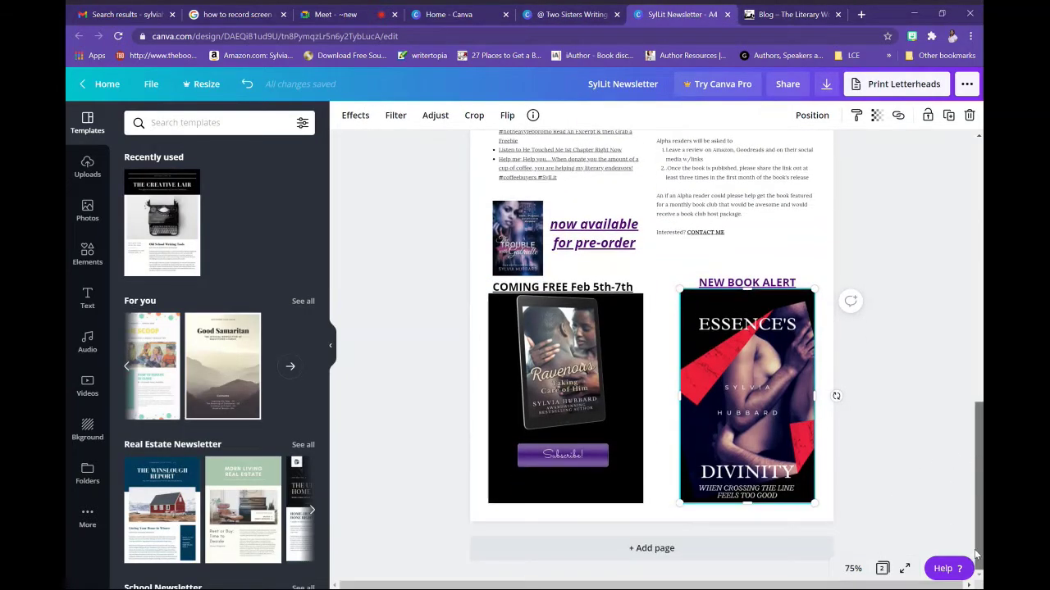
click(742, 551)
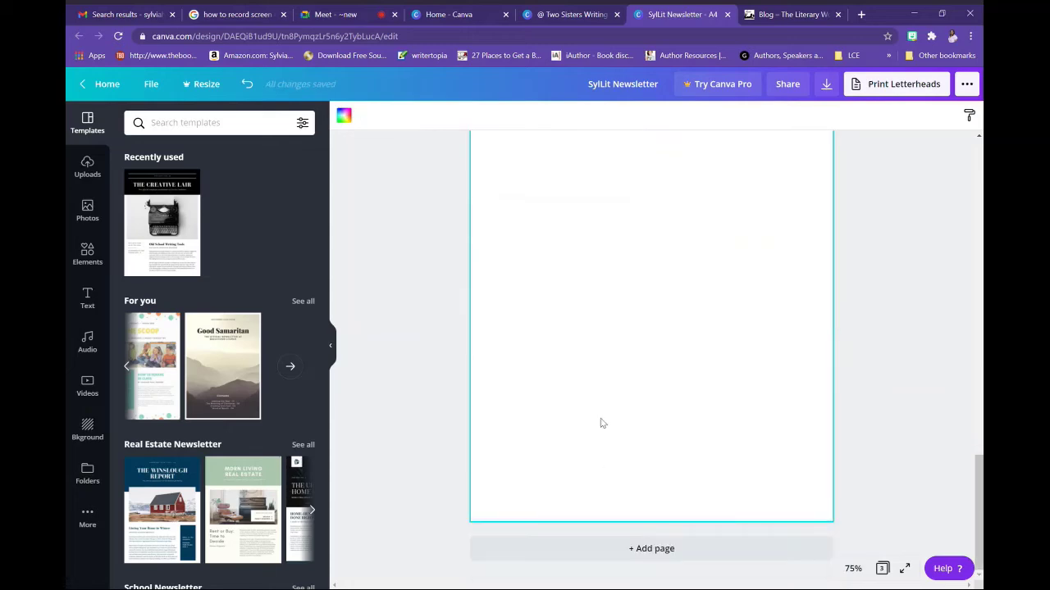
key(ctrl+v)
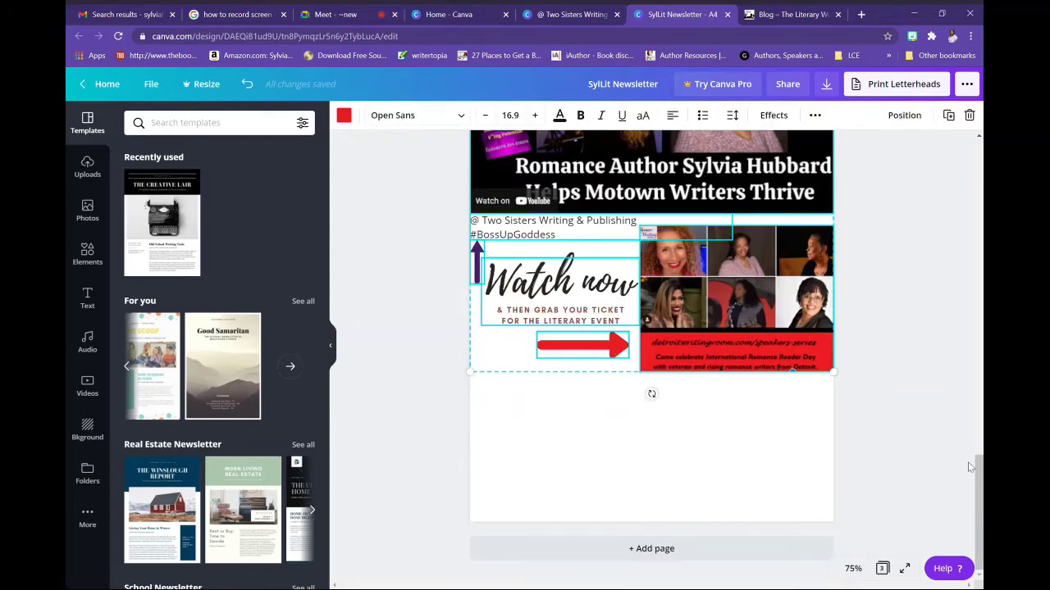
drag(980, 464, 982, 440)
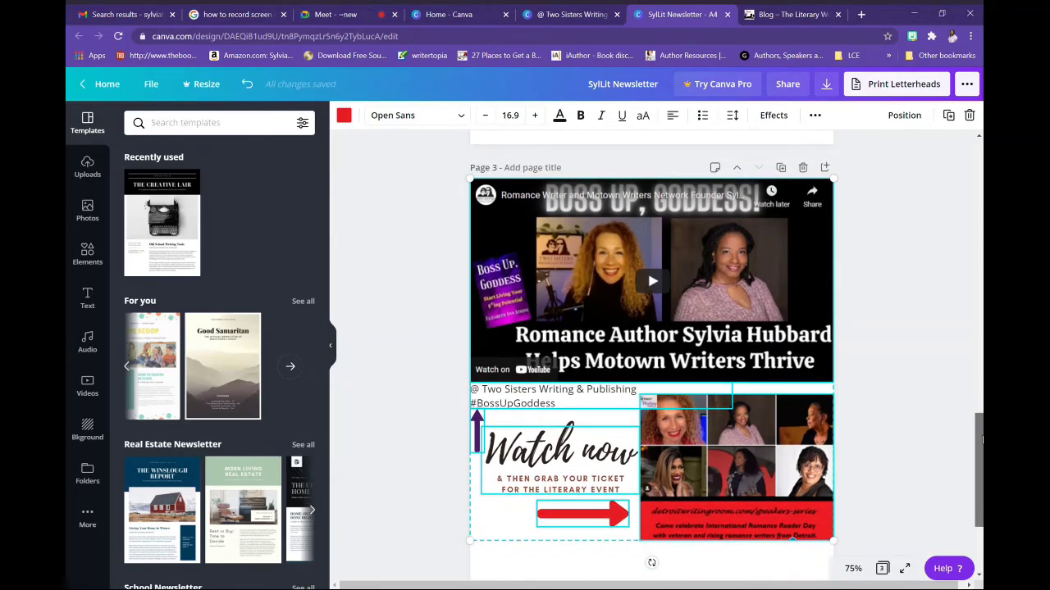
mouse_move(982, 440)
mouse_down()
mouse_move(976, 406)
mouse_move(976, 450)
mouse_up()
click(954, 421)
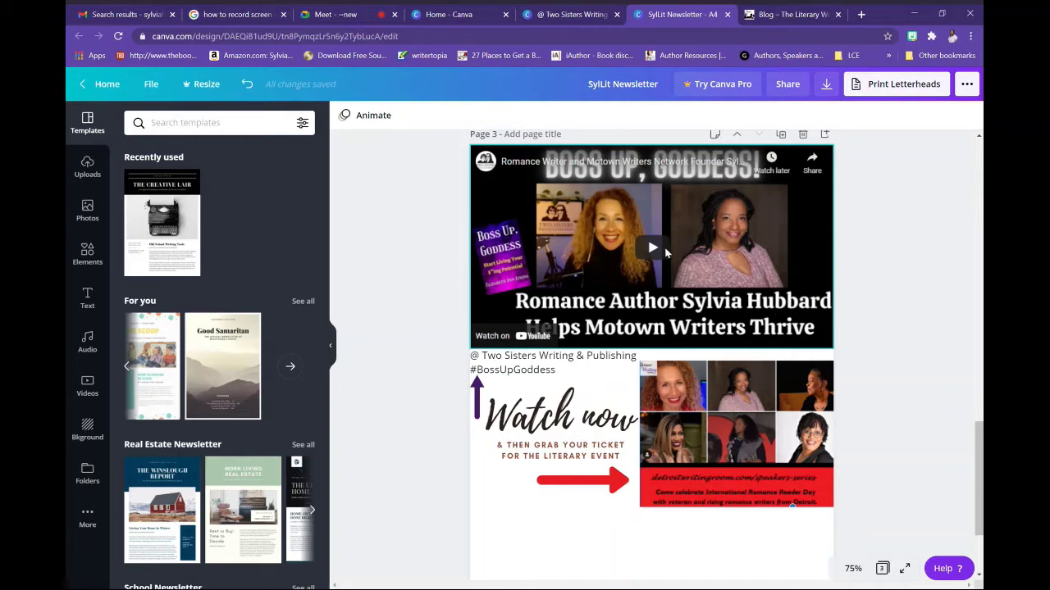
Delete the pasted video, Watch now text and photo collage from page 3, then select the red arrow
click(635, 240)
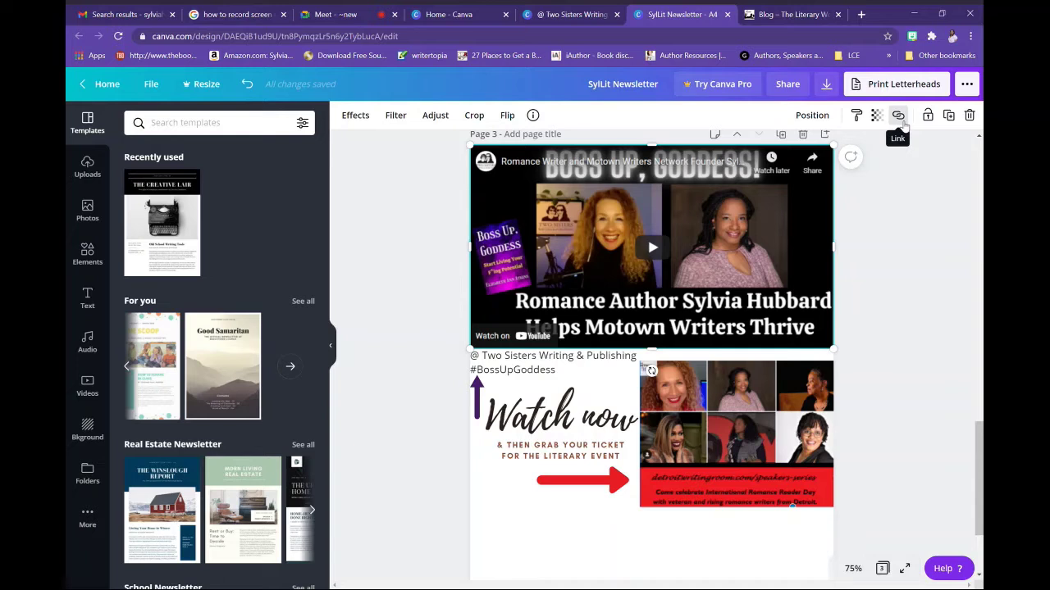
click(899, 117)
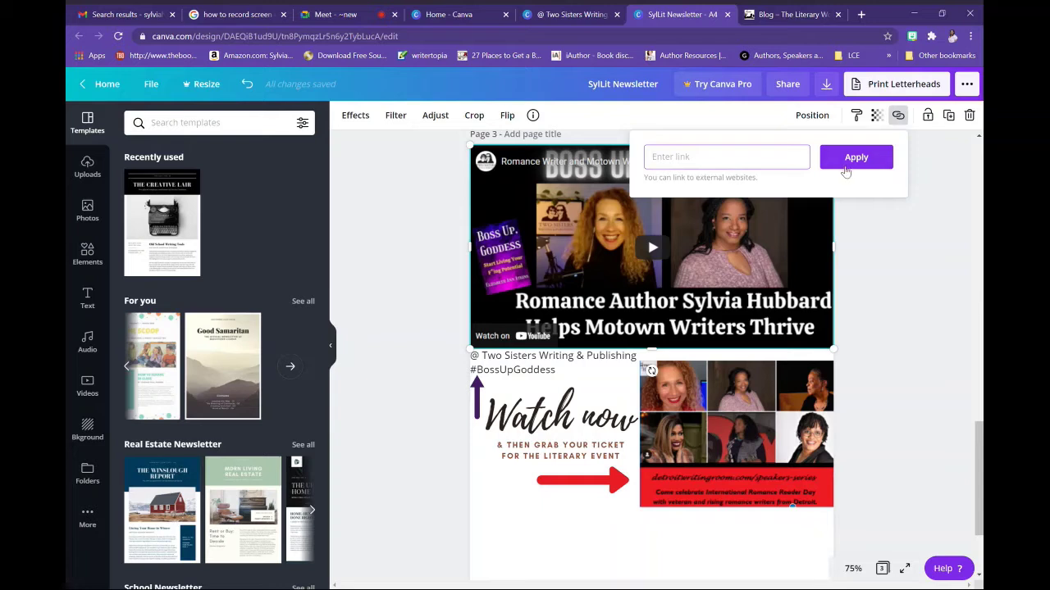
click(857, 300)
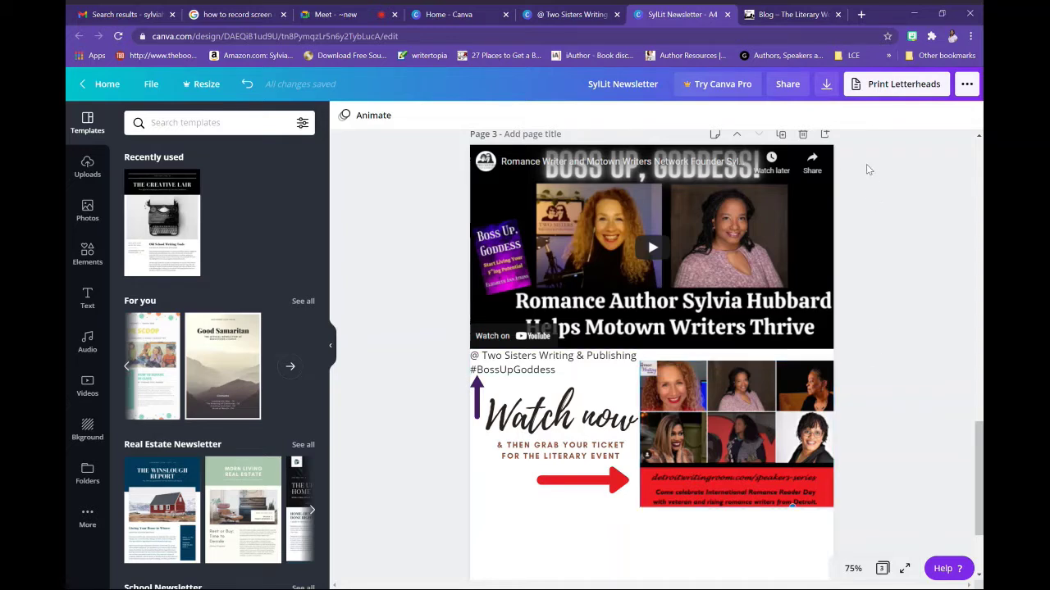
drag(842, 172, 451, 453)
key(Delete)
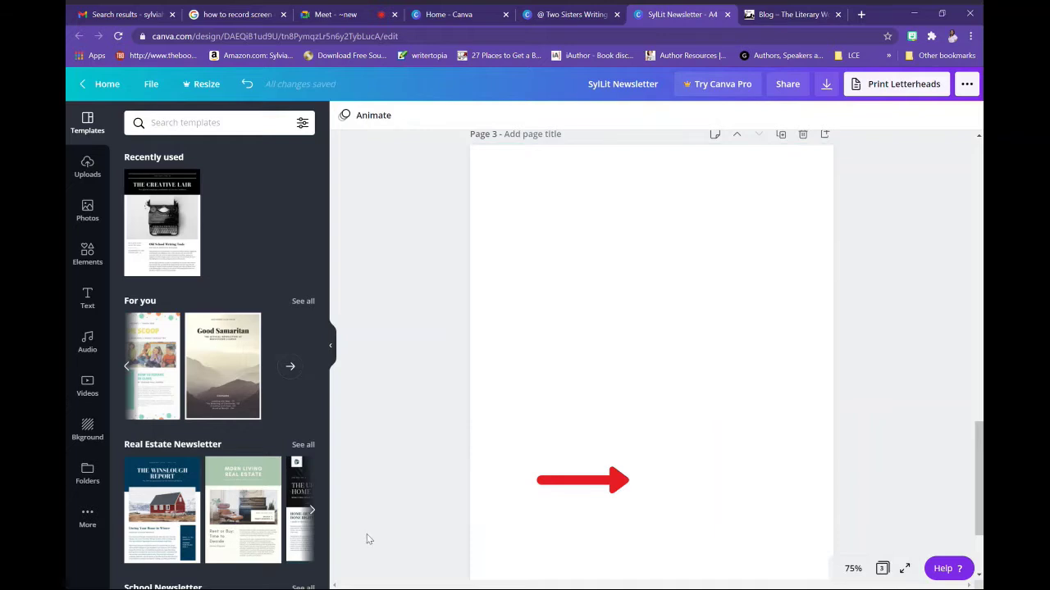
click(574, 480)
Delete the leftover red arrow and the now-empty page 3
key(Delete)
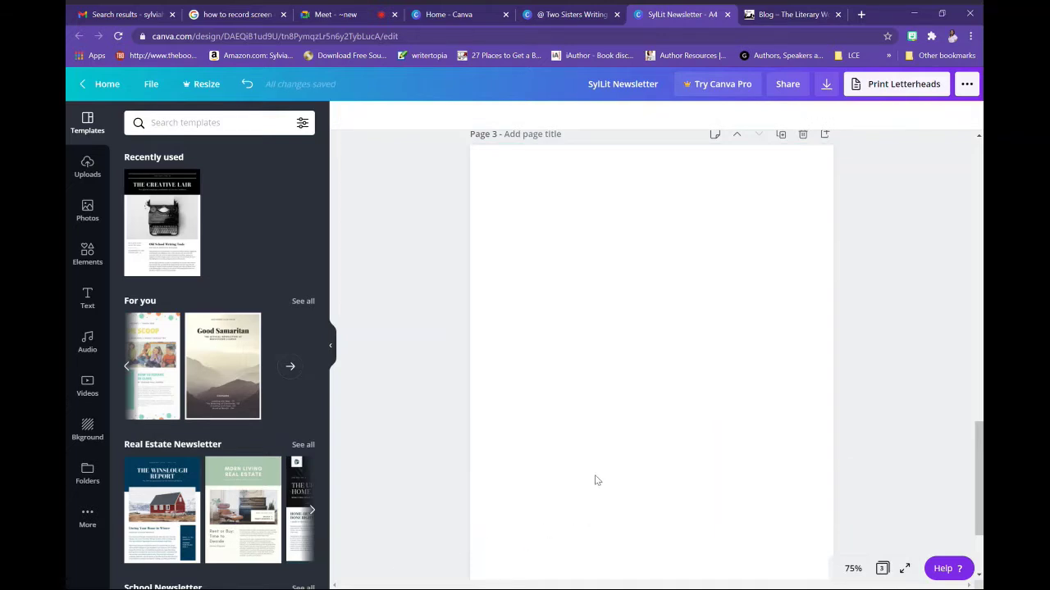
drag(978, 485, 977, 417)
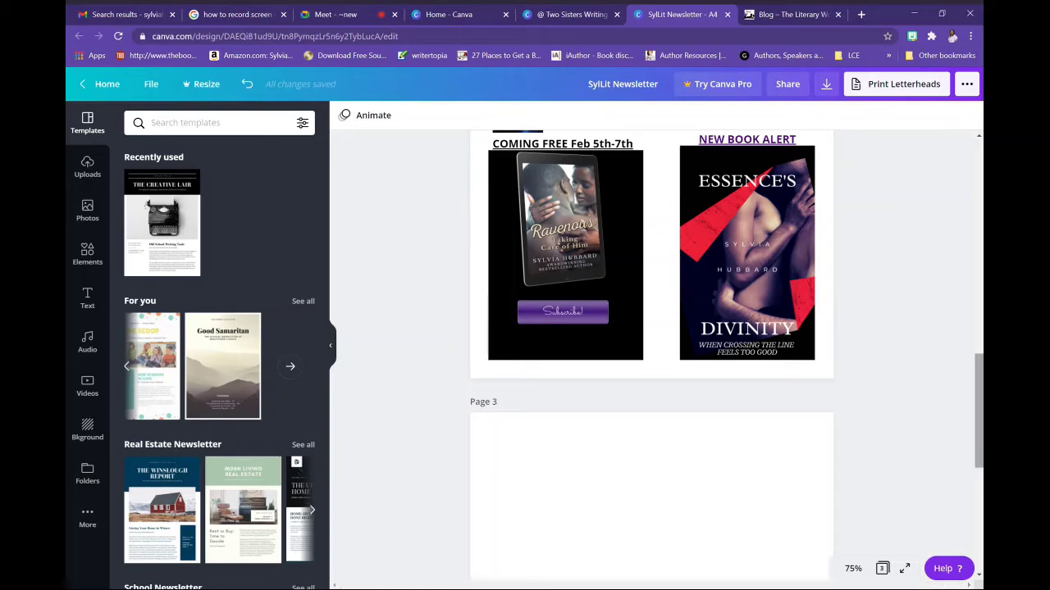
click(803, 402)
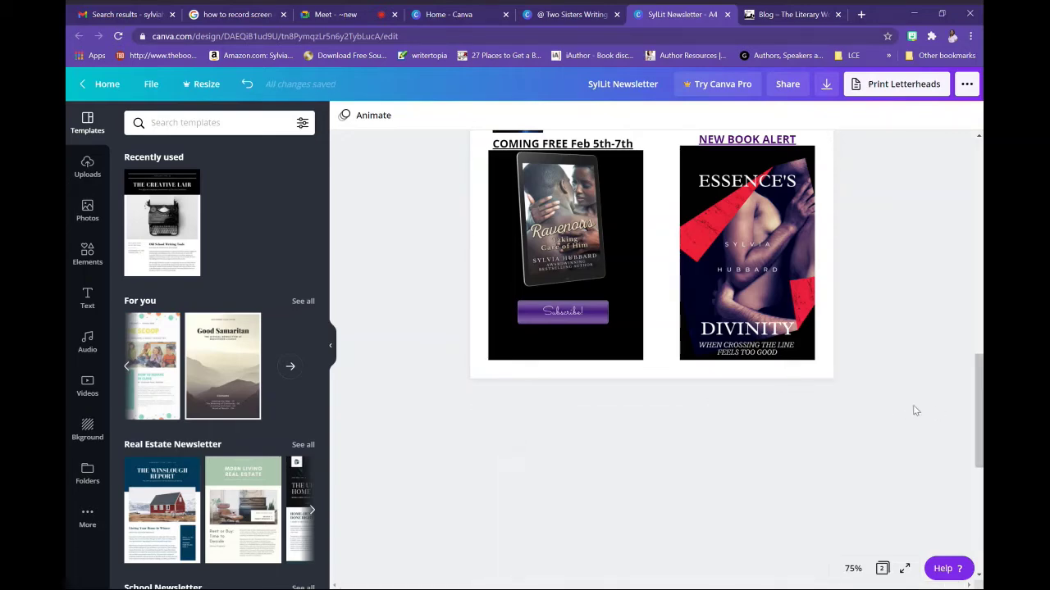
drag(978, 420, 982, 369)
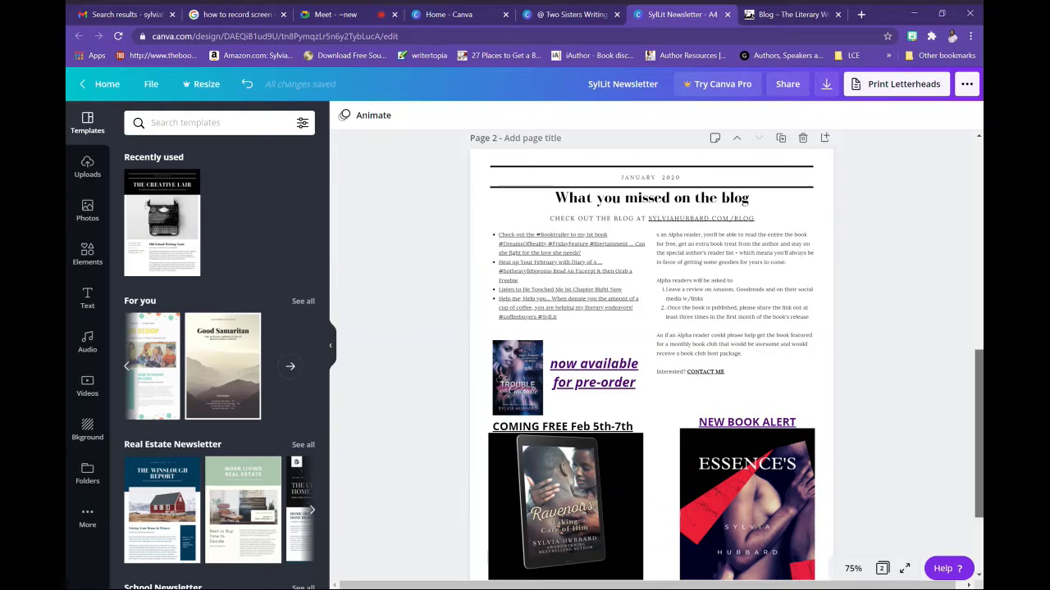
Change page 2's date line from JANUARY 2020 to FEBRUARY 2020
scroll(632, 328, up, 2)
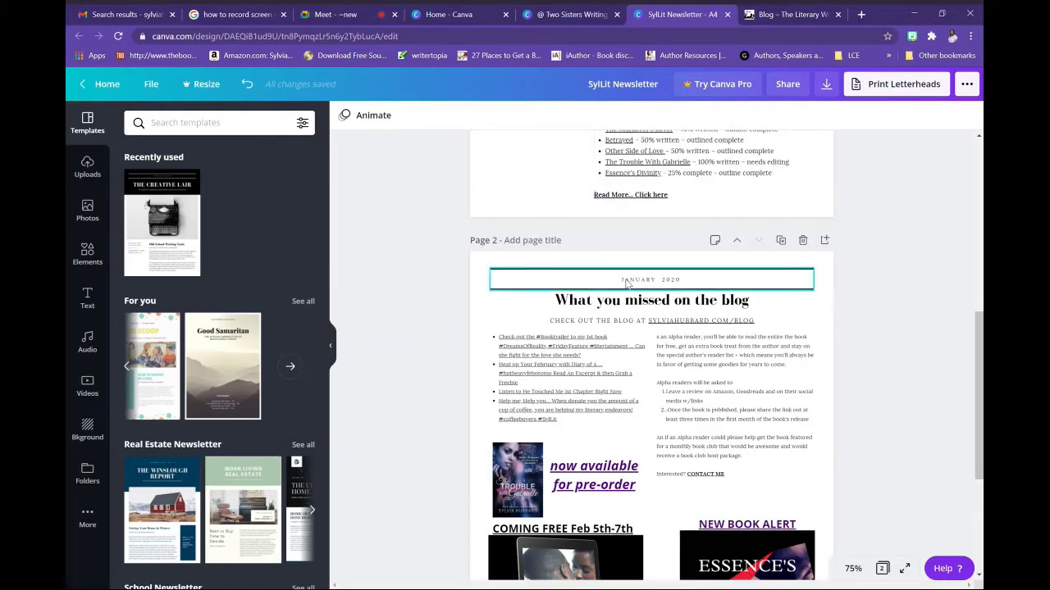
click(631, 281)
double_click(637, 281)
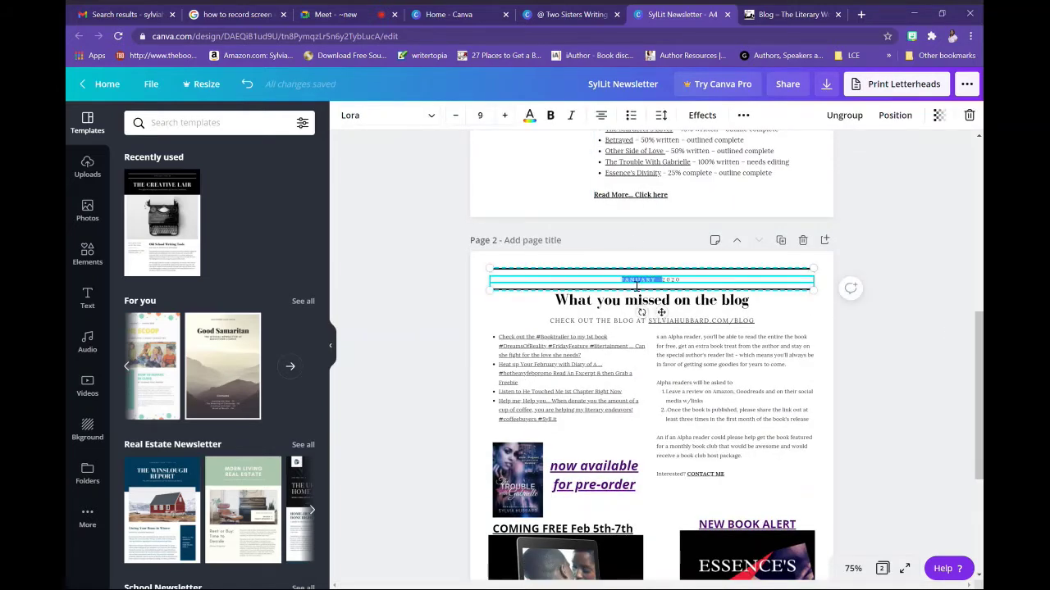
text(FEBRU)
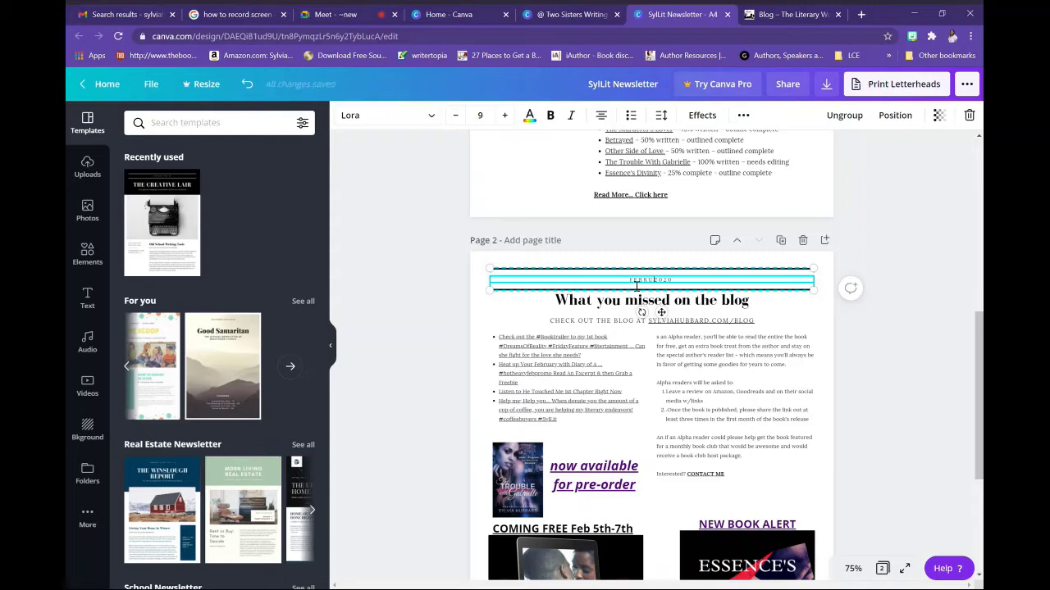
text(ARY)
drag(980, 412, 980, 490)
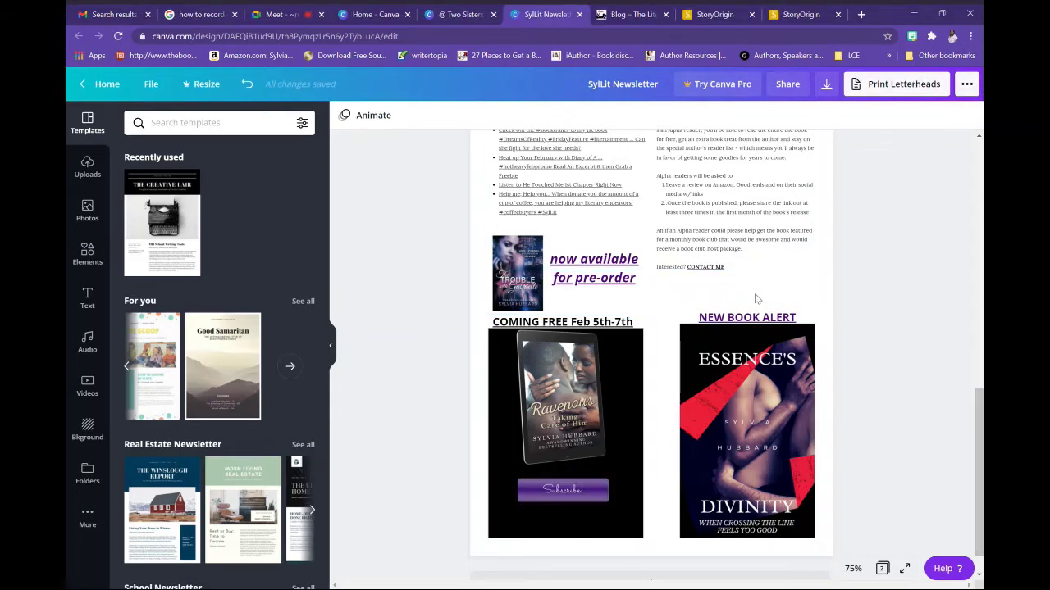
Download all 2 pages as a PDF Print file and dismiss the Content Planner promo
click(877, 84)
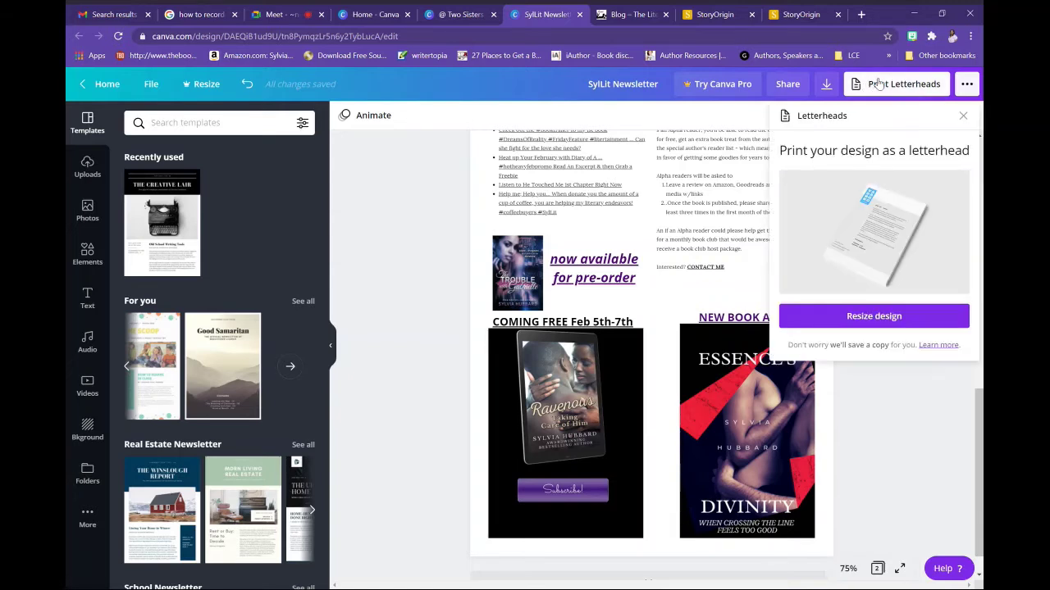
click(967, 84)
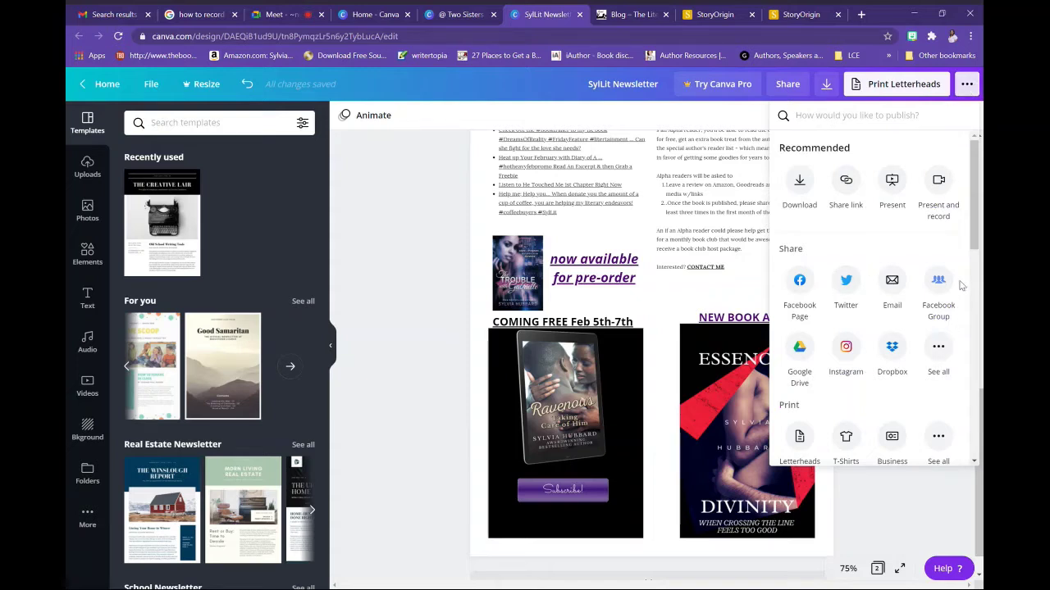
click(826, 82)
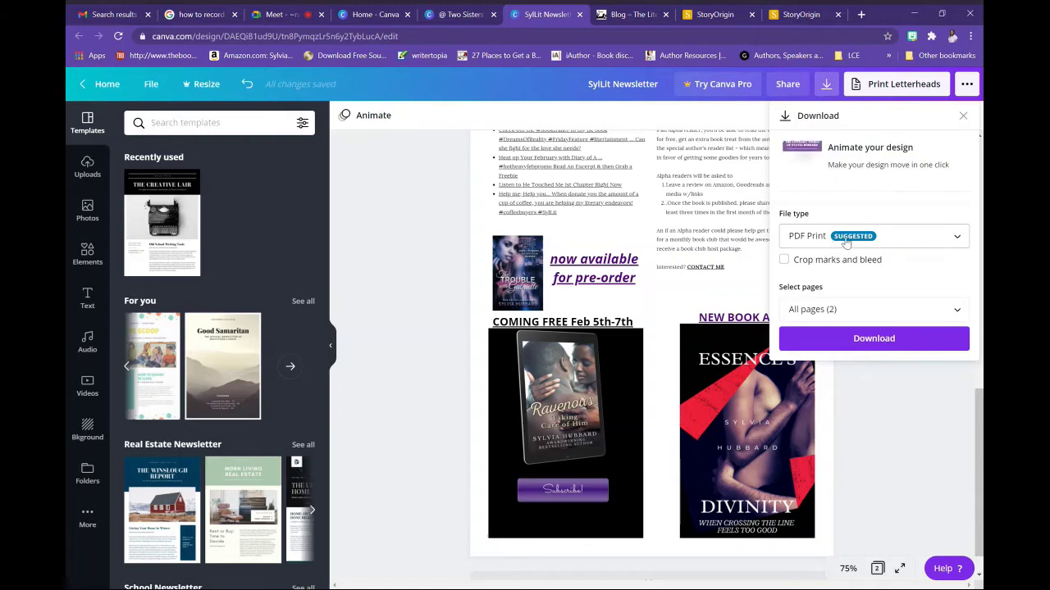
click(852, 338)
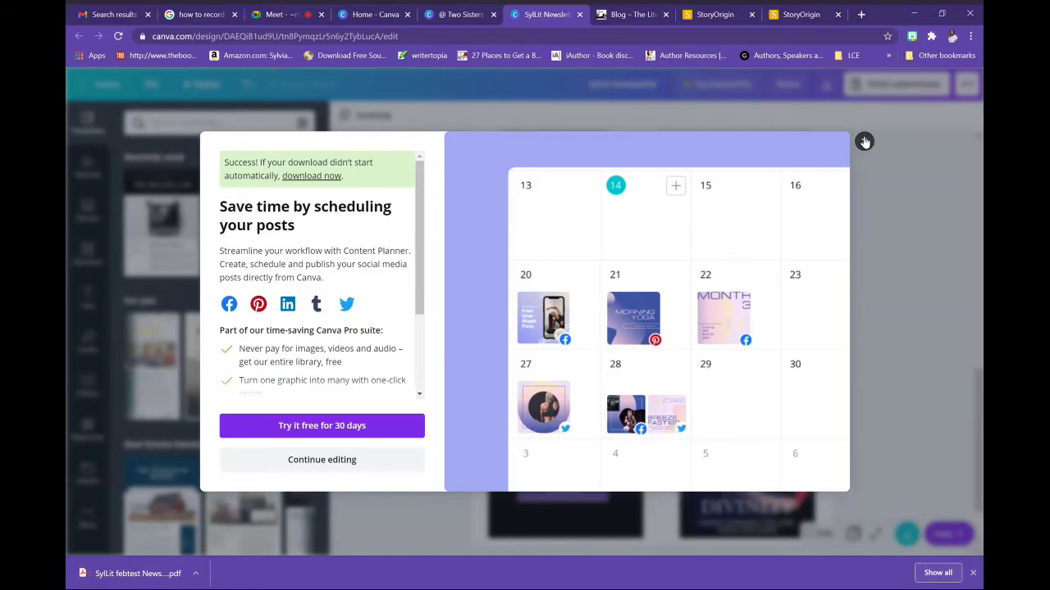
click(865, 142)
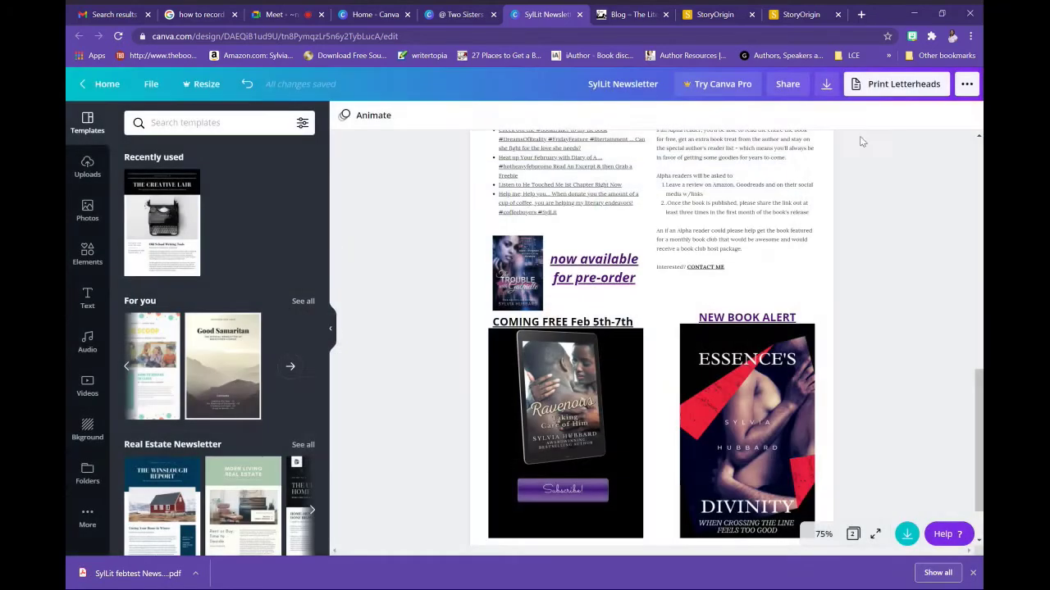
Set the download to PNG for Page 1 only and download it
click(827, 85)
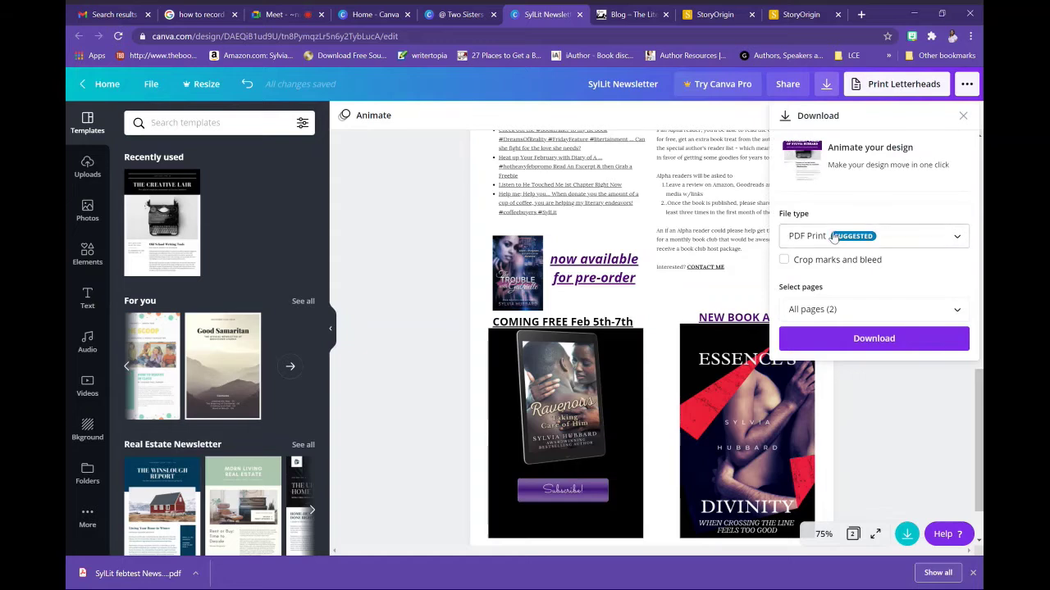
click(869, 237)
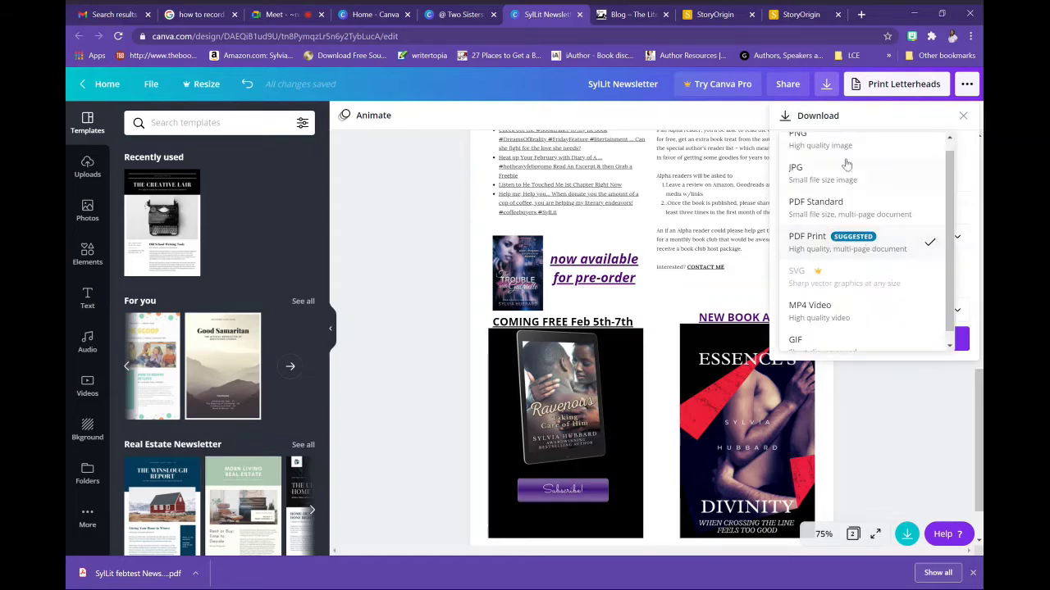
scroll(846, 164, up, 1)
click(882, 155)
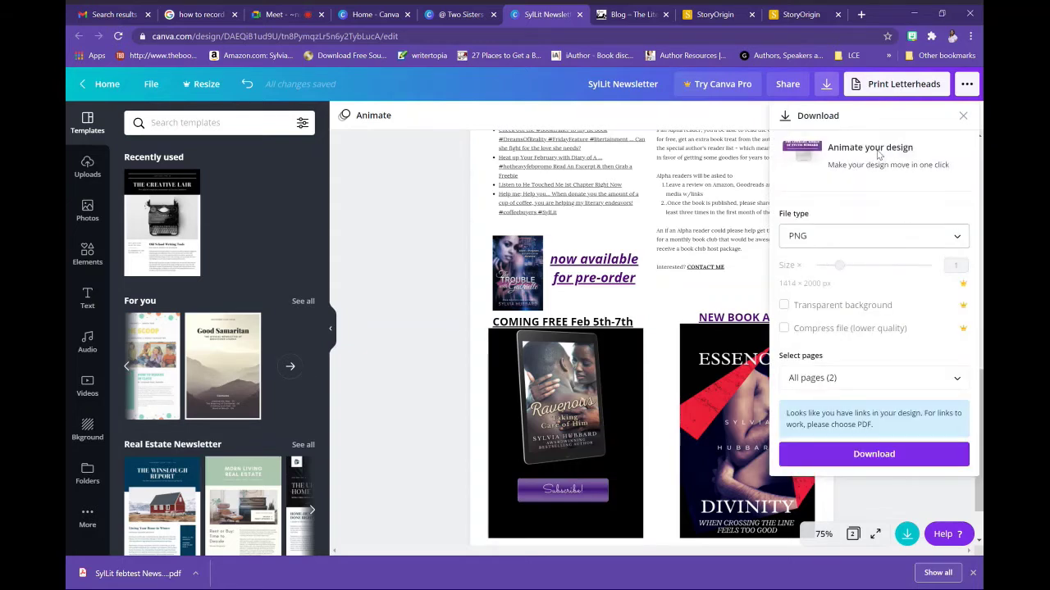
click(853, 382)
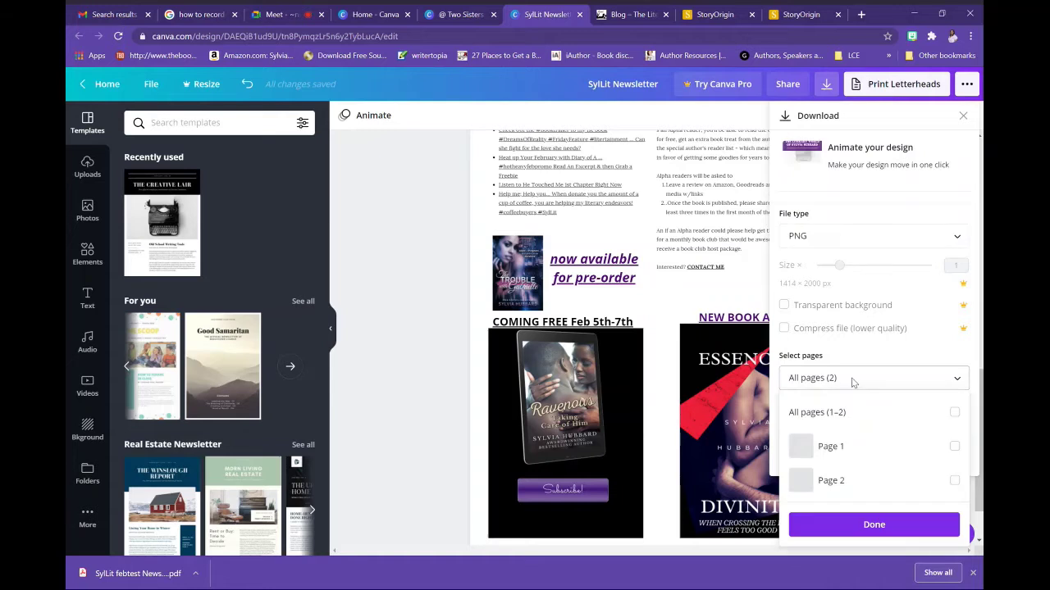
click(833, 447)
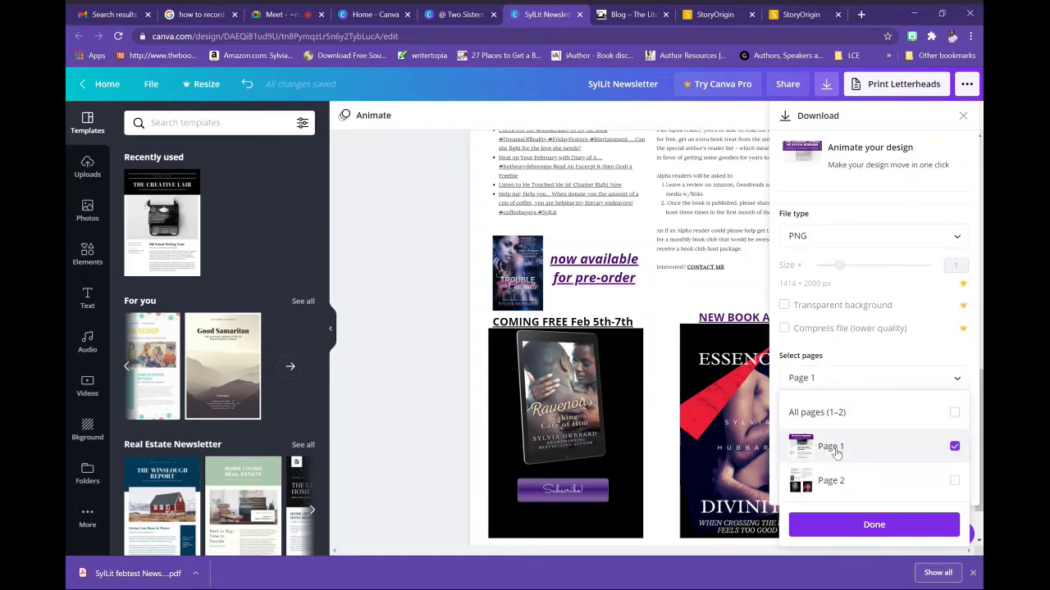
click(871, 526)
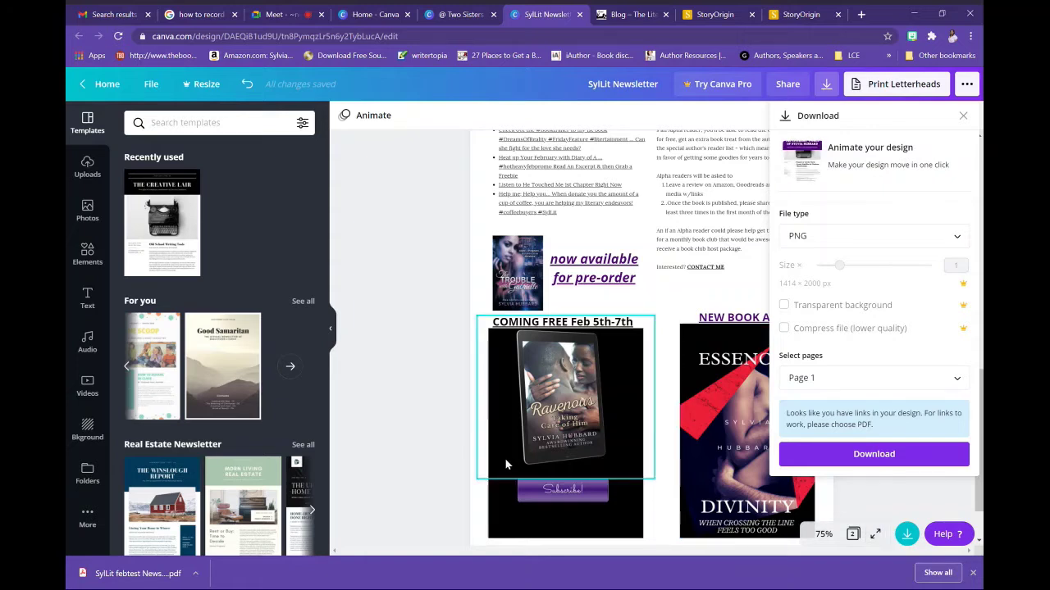
click(866, 463)
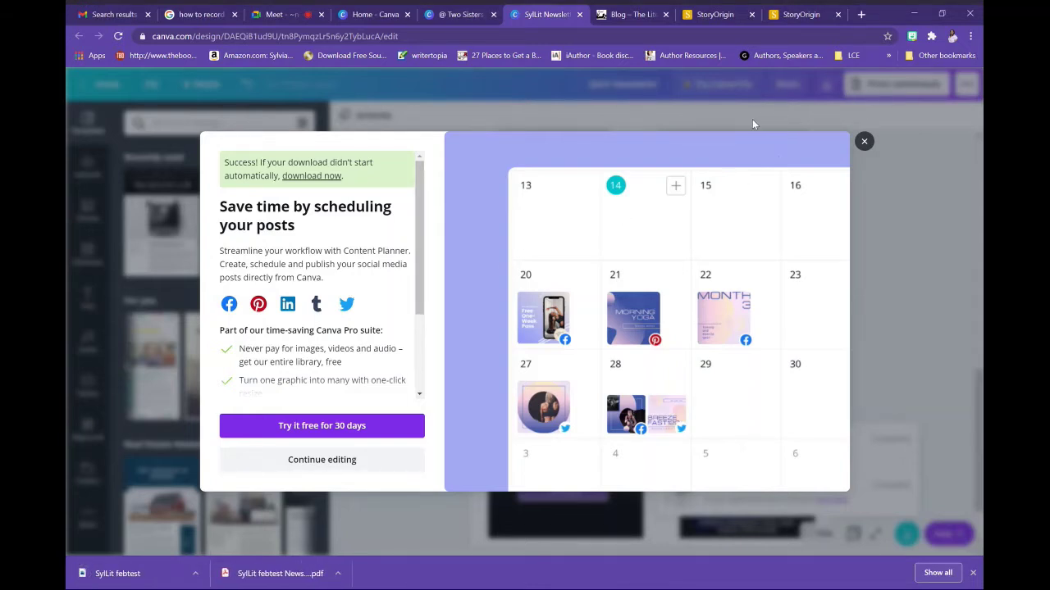
Download only Page 2 of the newsletter as a PDF Print file
click(864, 142)
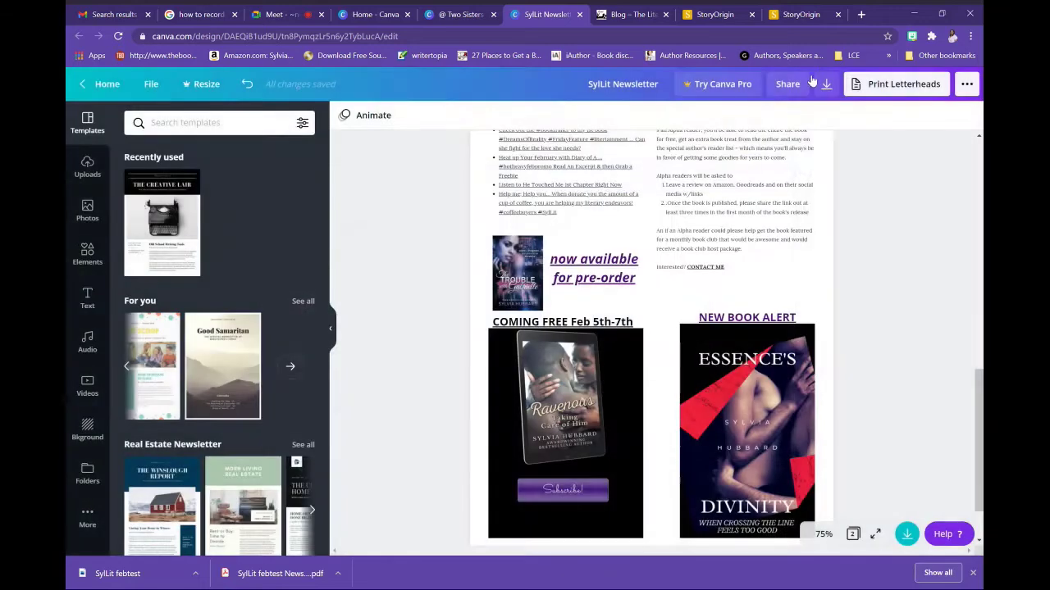
click(827, 84)
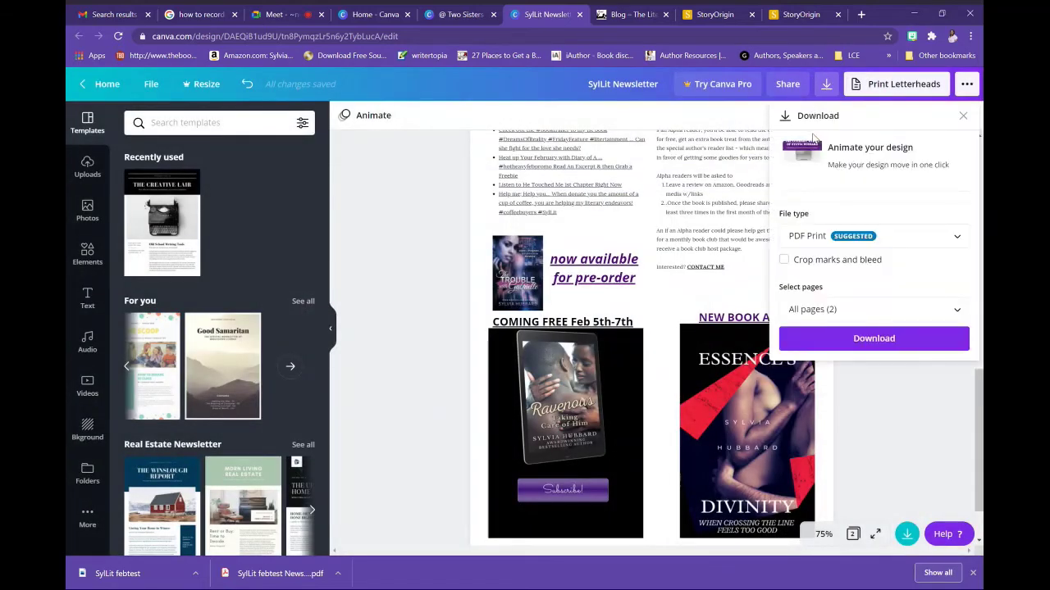
click(839, 323)
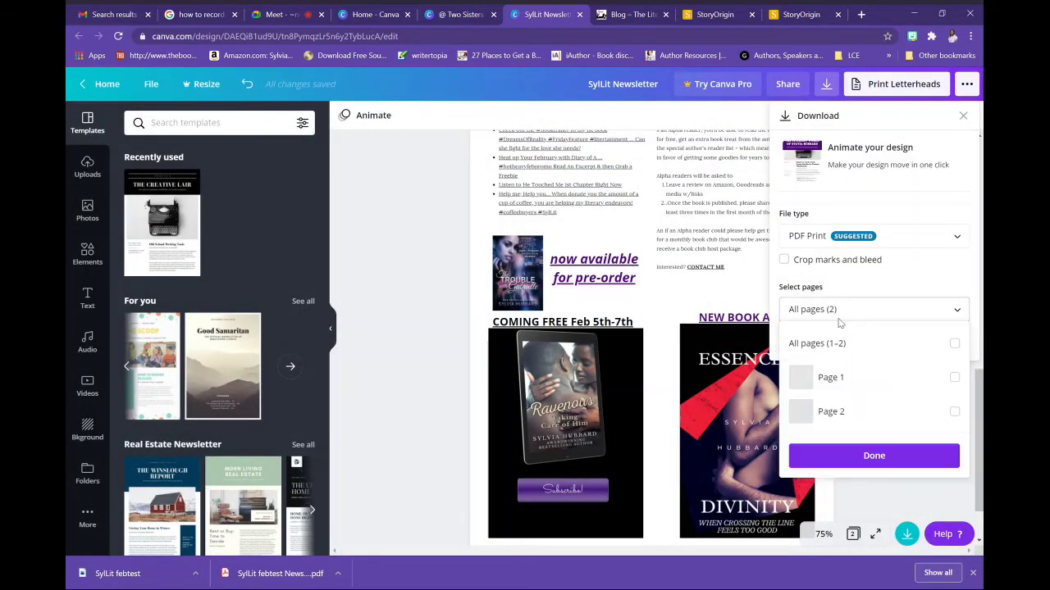
click(840, 410)
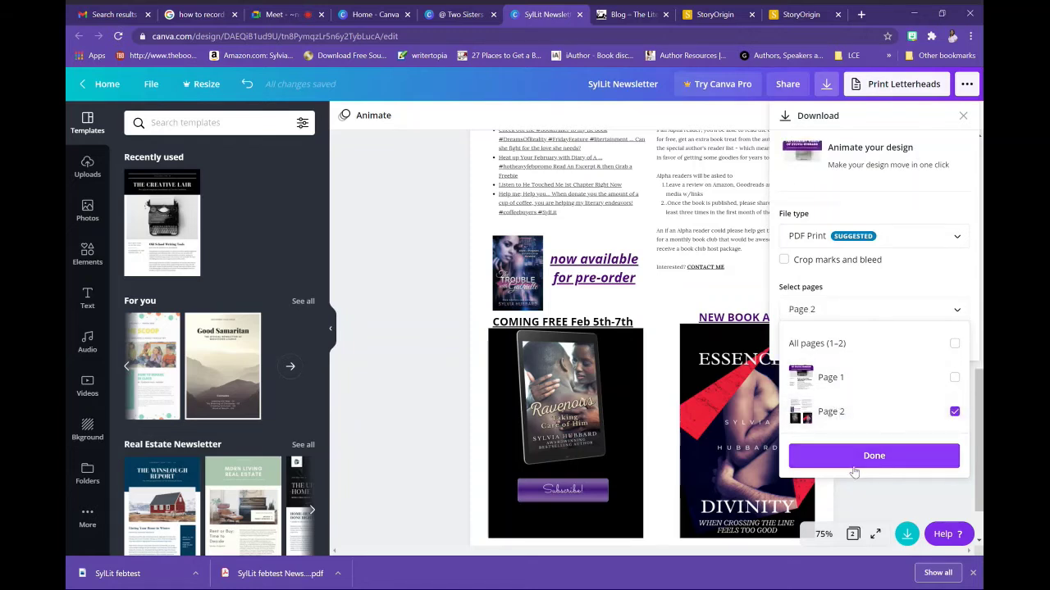
click(860, 458)
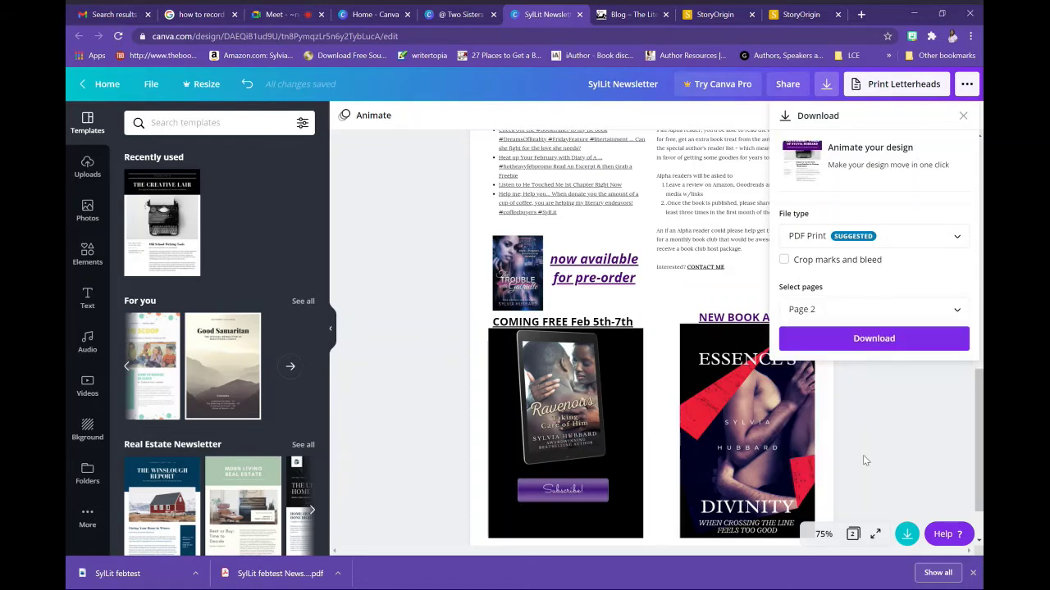
click(874, 339)
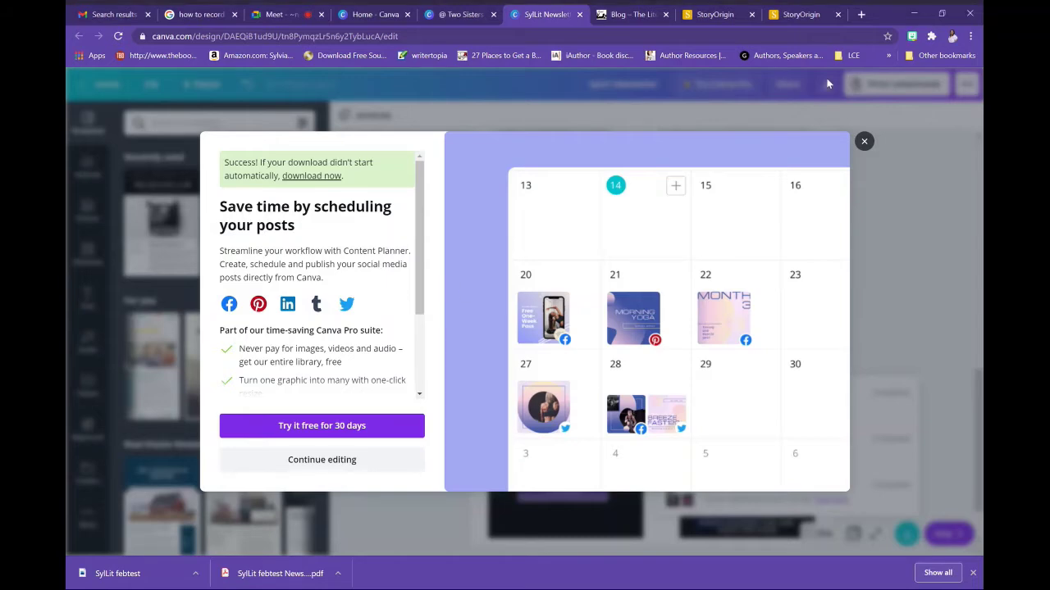
Download Page 2 again as a PNG image, then close the promotion to return to the design
click(864, 141)
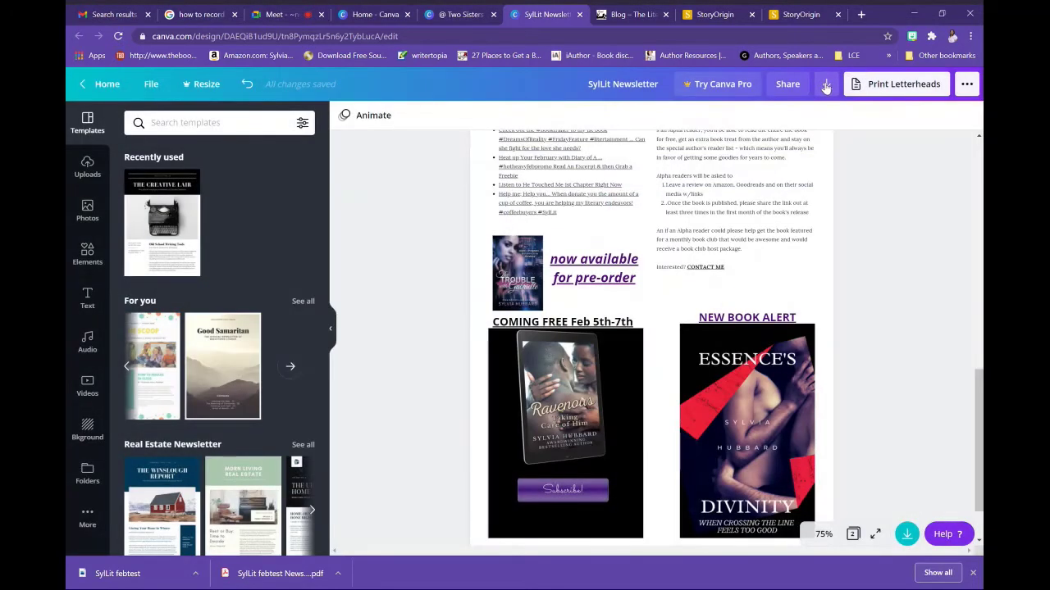
click(825, 85)
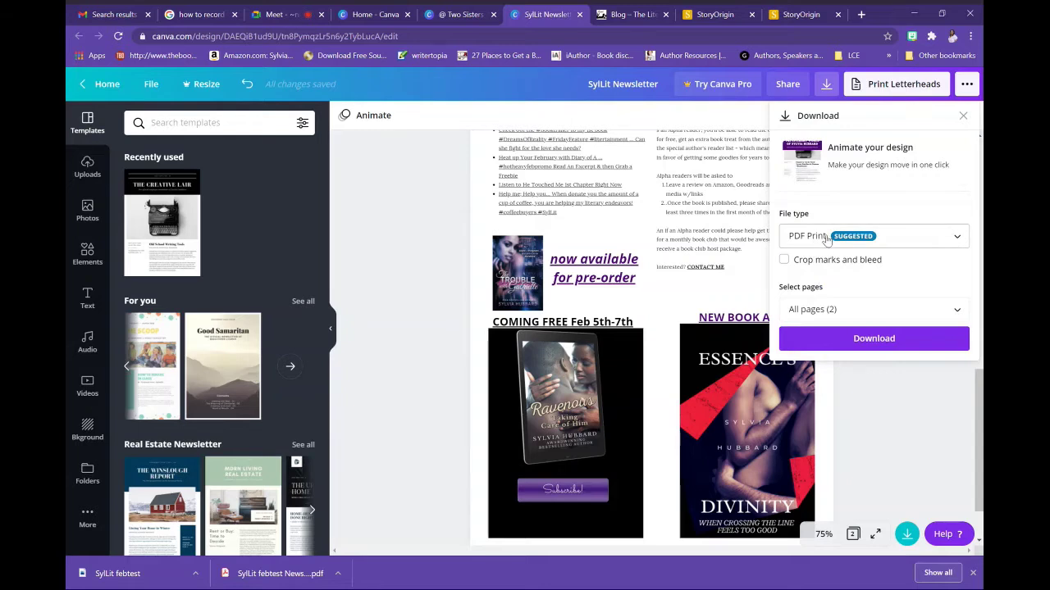
click(827, 239)
scroll(823, 178, up, 1)
click(830, 143)
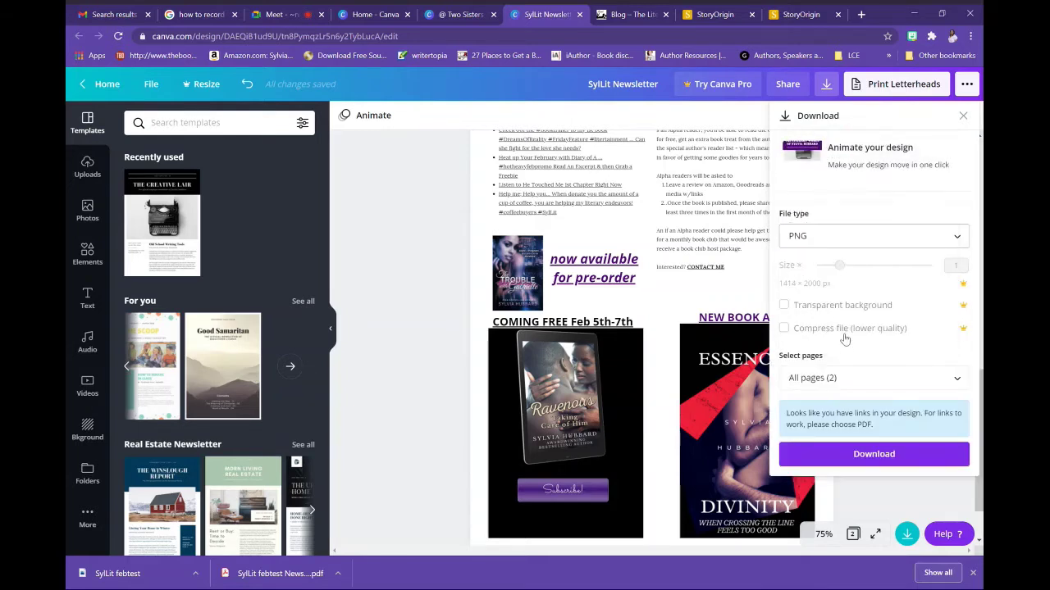
click(851, 384)
click(832, 482)
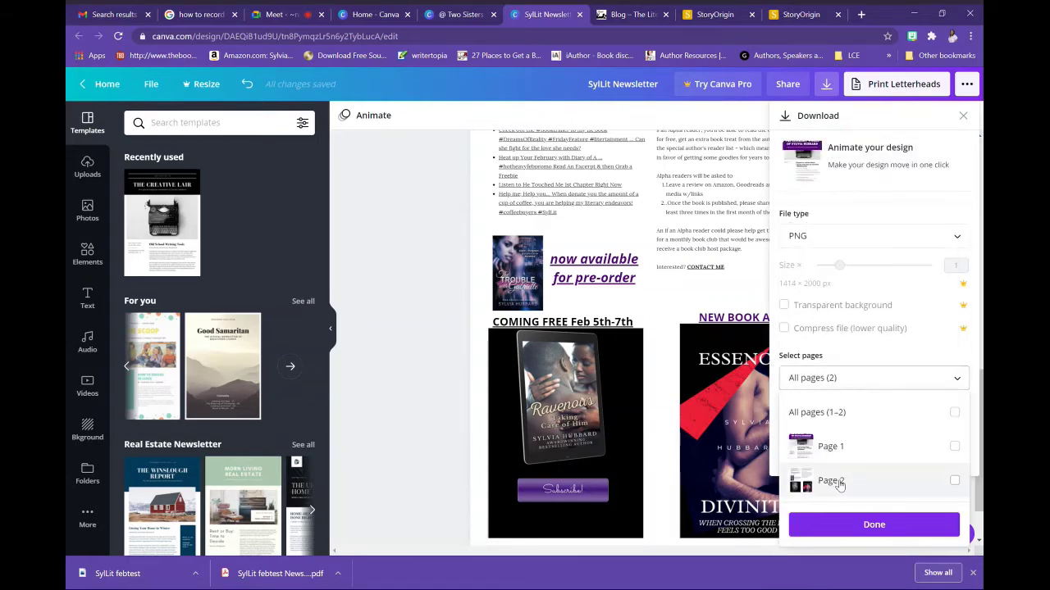
click(875, 525)
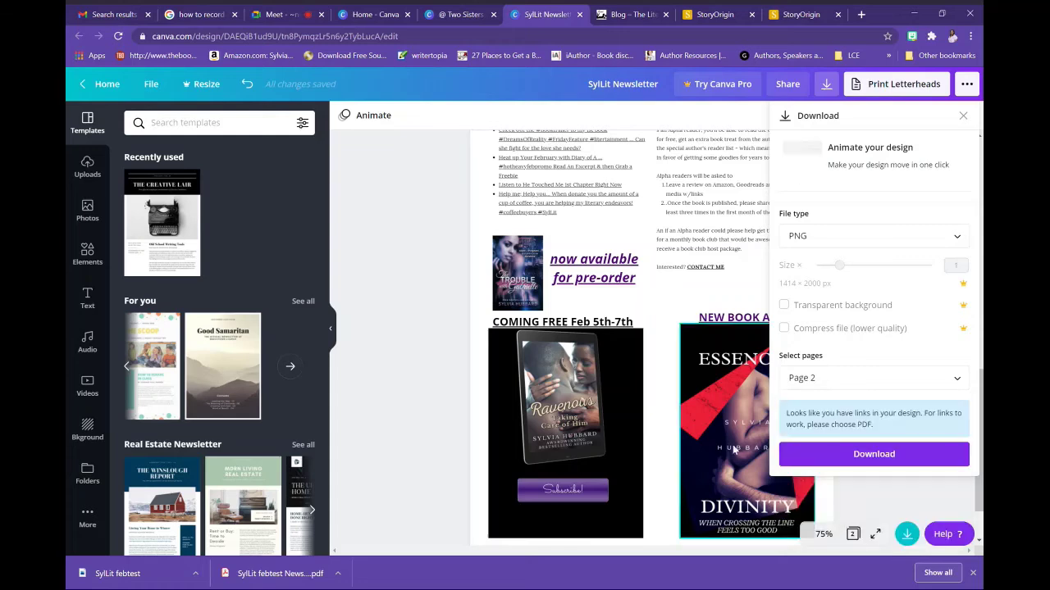
click(875, 464)
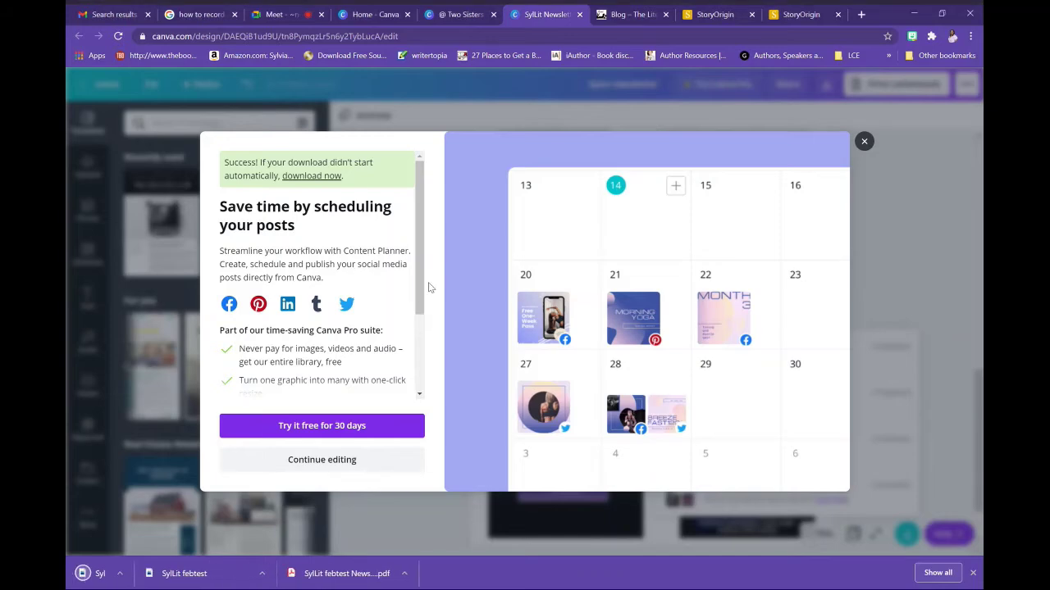
click(864, 141)
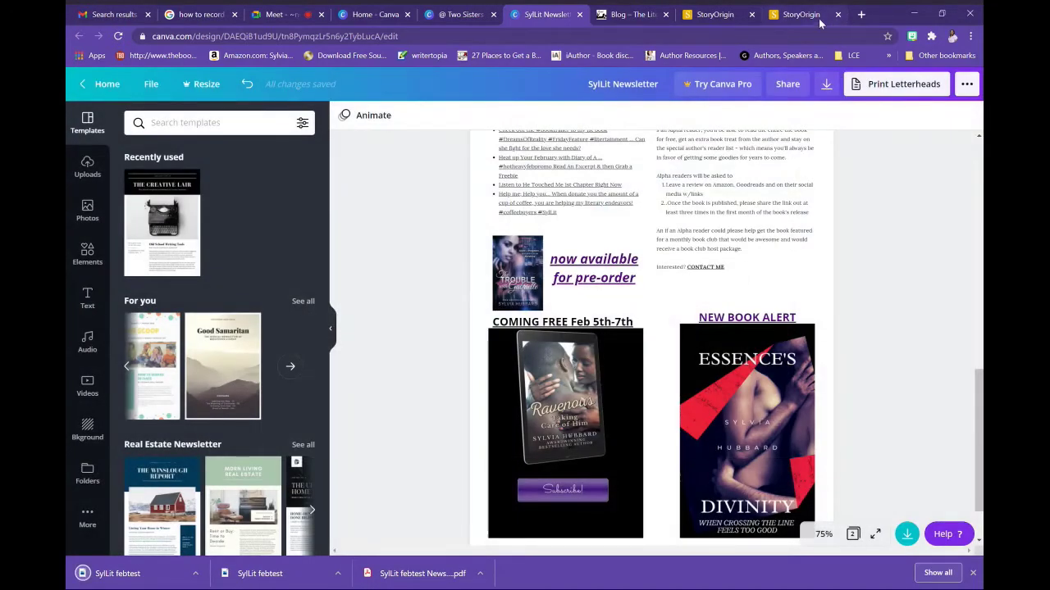
Load the Mailchimp website in the StoryOrigin mailing lists tab by typing 'mail'
click(710, 15)
click(669, 43)
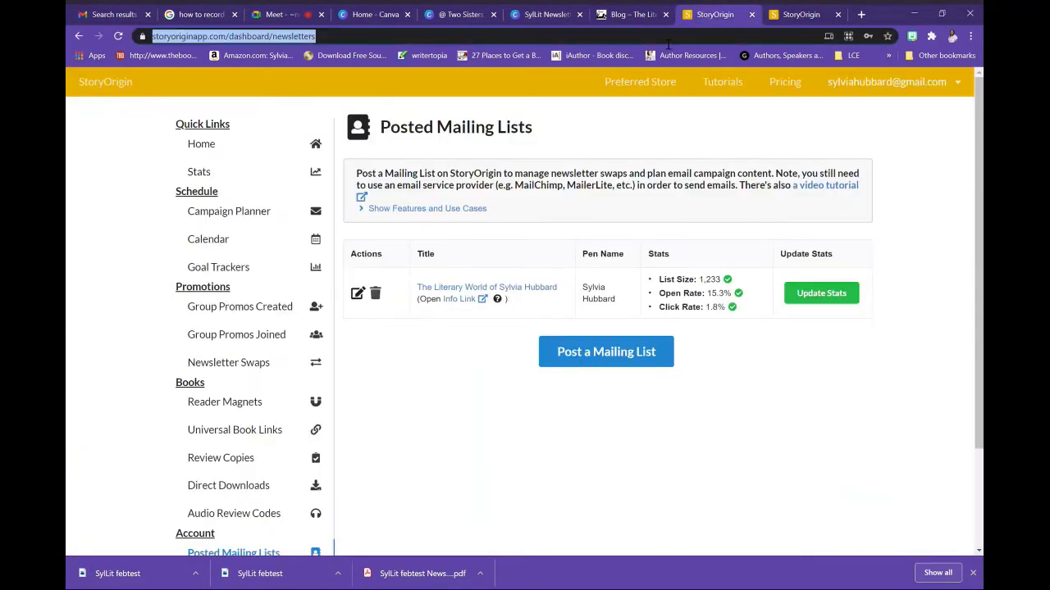
text(mail)
key(Return)
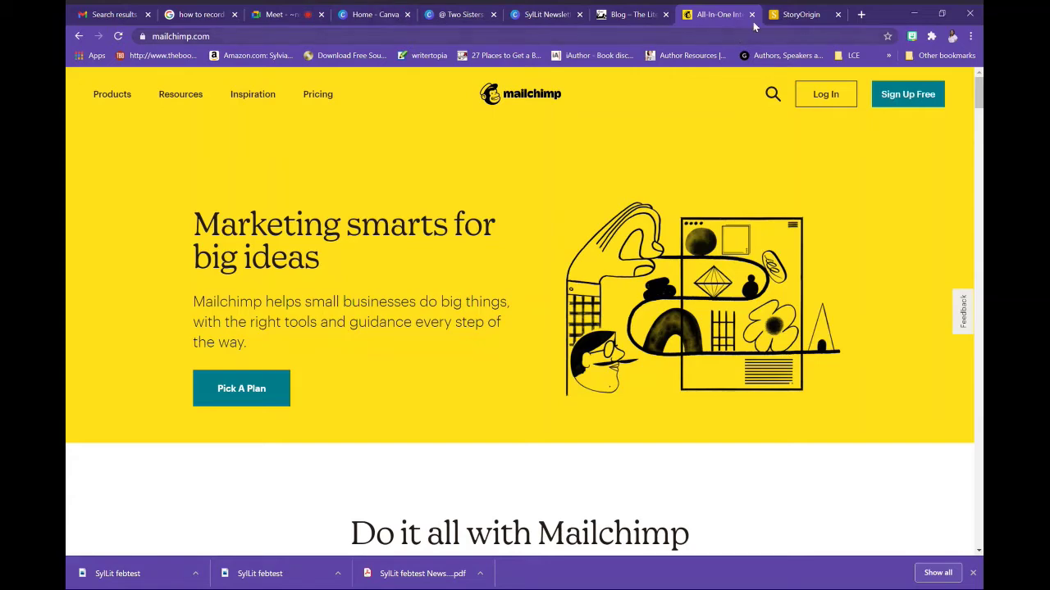
In the other StoryOrigin tab, load the blog's wp-admin dashboard from the autocompleted 'sylv' address
click(796, 15)
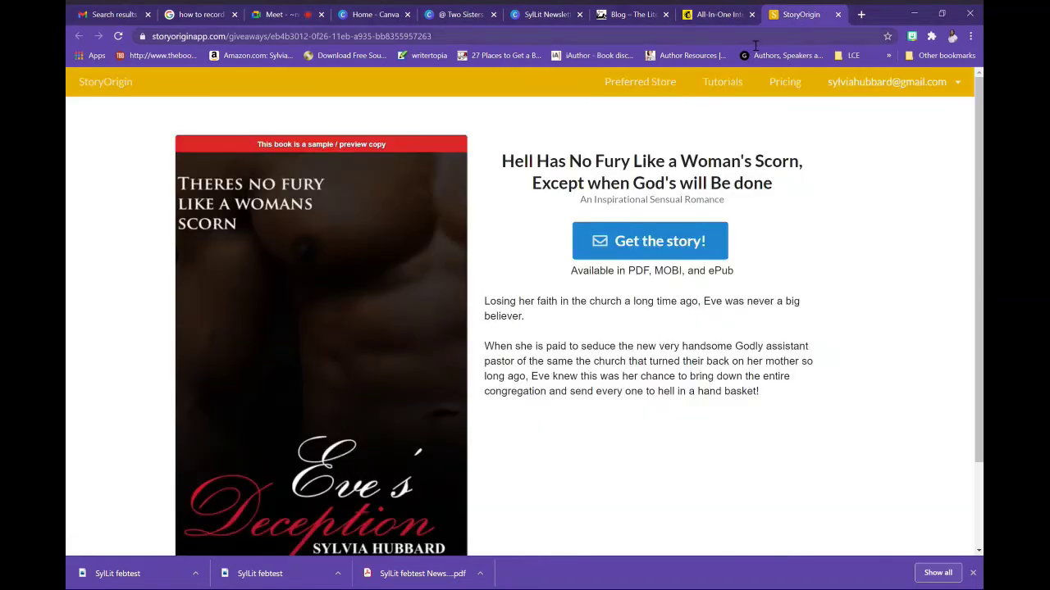
click(766, 37)
text(sylv)
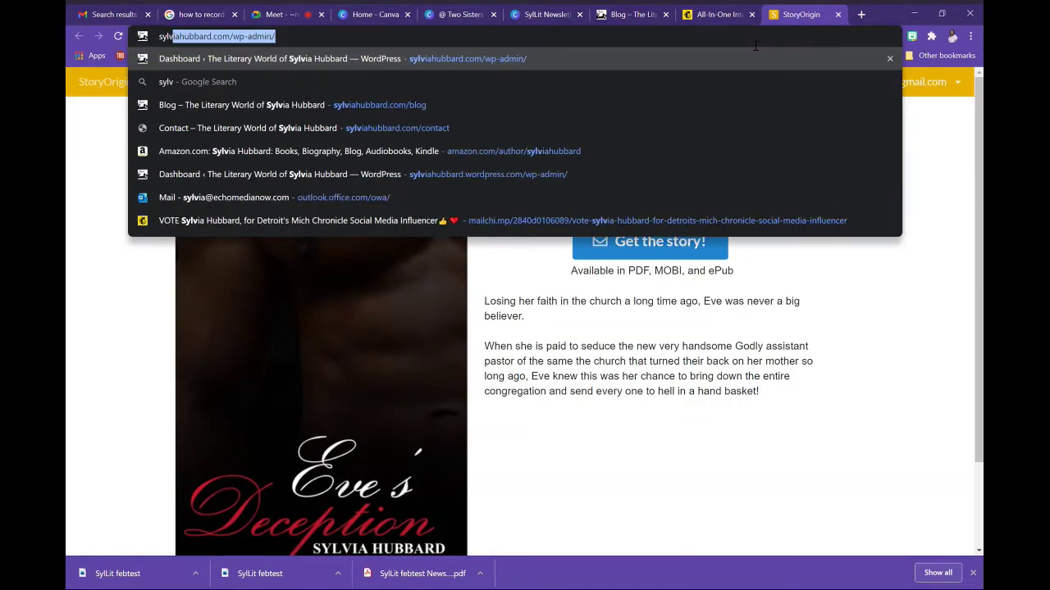
key(Return)
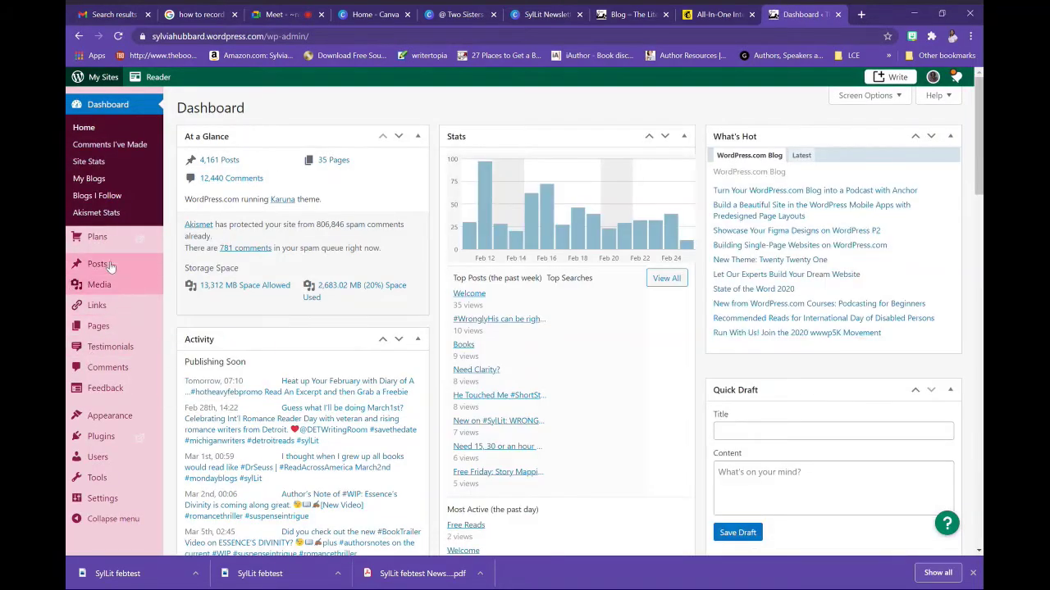
Open the blog's All Posts list from the Posts item in the dashboard sidebar
click(111, 265)
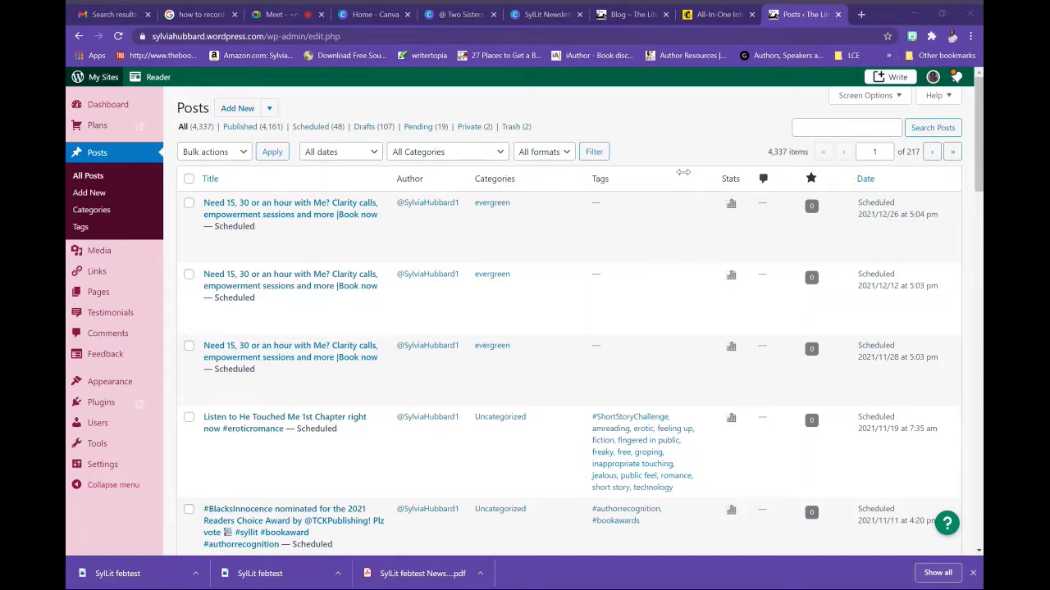
mouse_move(105, 293)
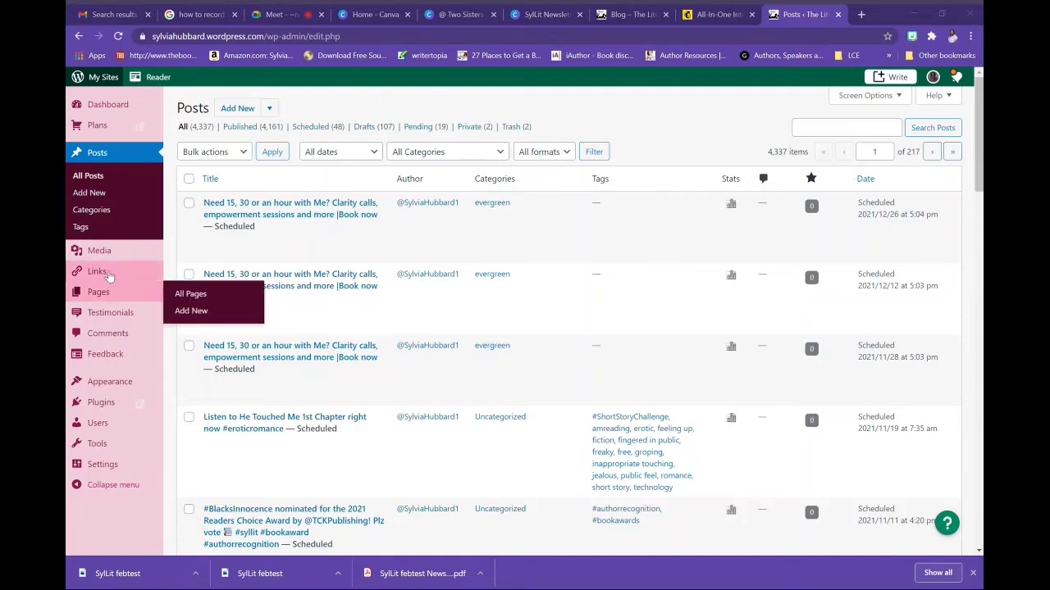
Create a new post, paste the title 'Feburary Newsletter from #SylLit', and place the cursor in the body
click(103, 193)
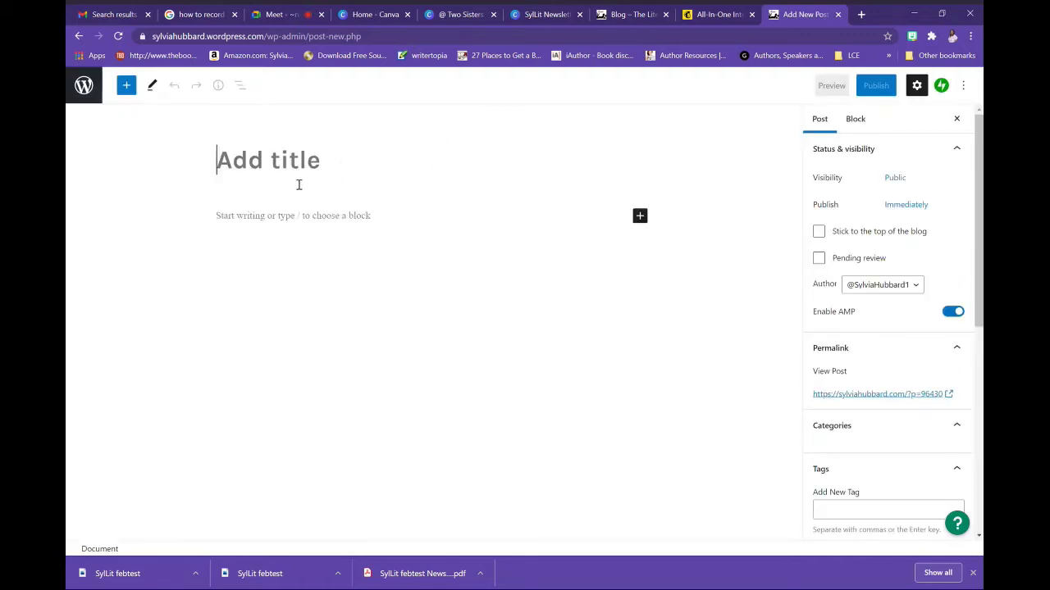
text(Feburary Newsletter from #SylLit)
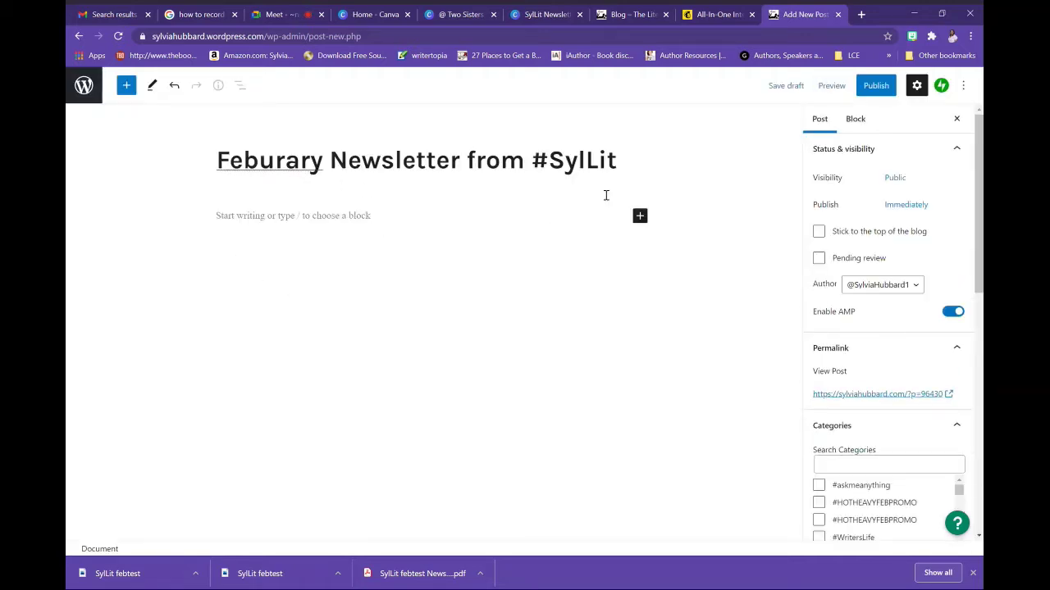
click(377, 233)
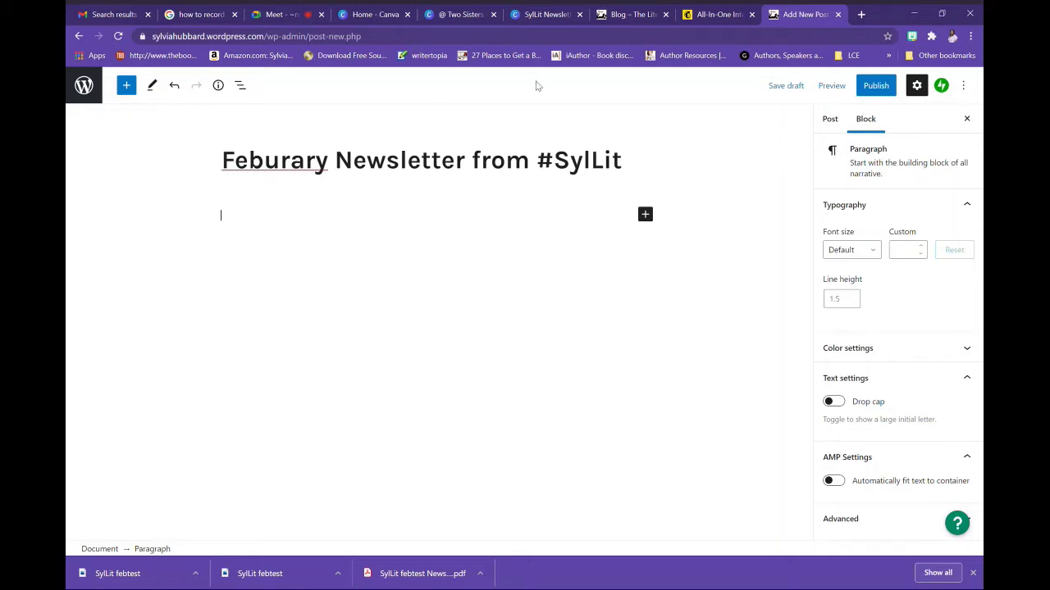
Write the opening line 'Thank for your such such support' in the first paragraph block, fixing typos
click(711, 18)
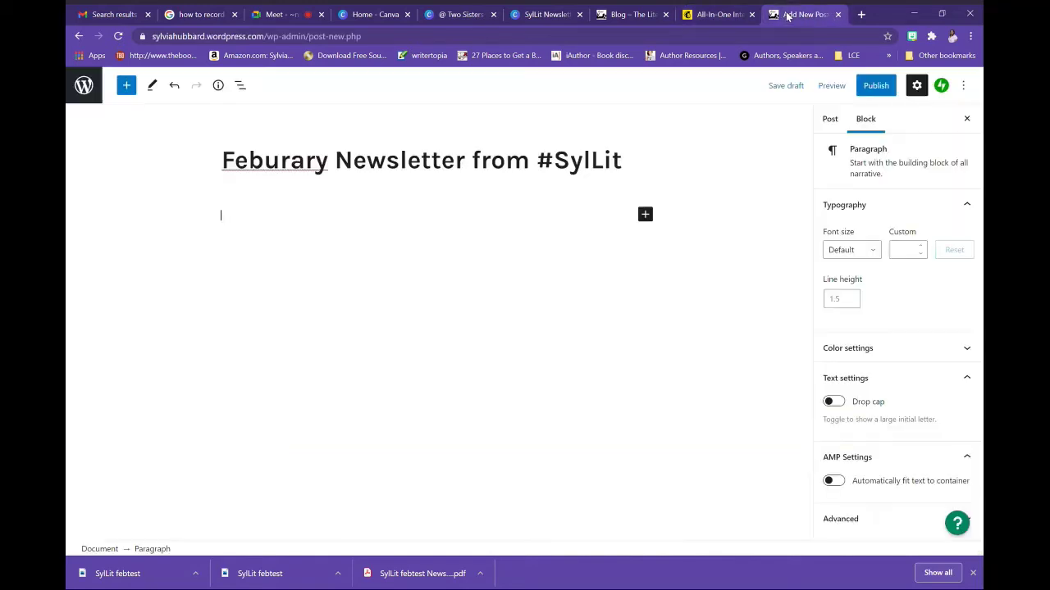
click(789, 16)
text(Thank)
text( to)
text(r your s)
text(ubscrib)
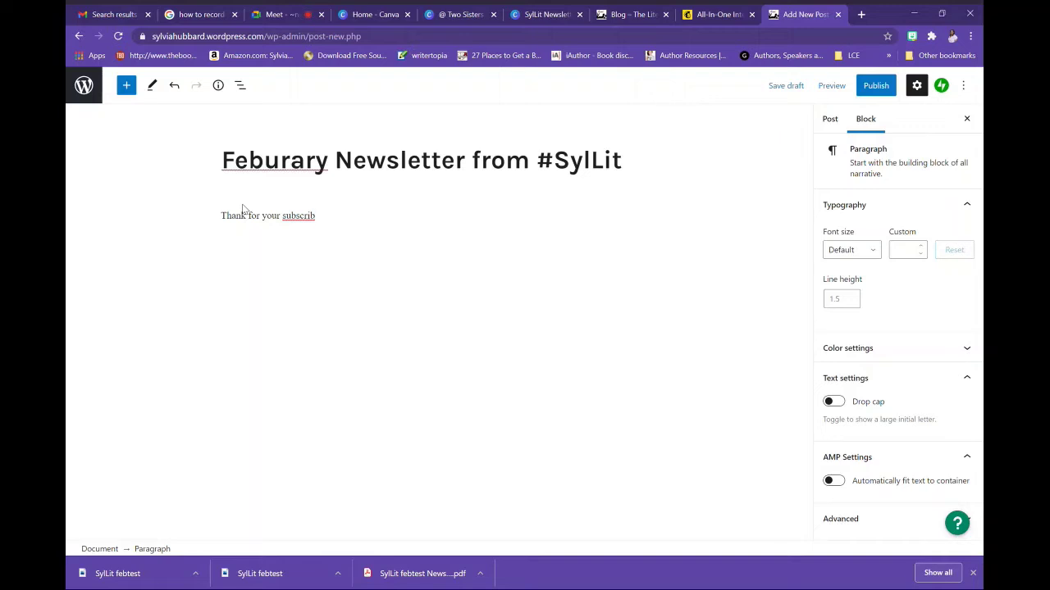
key(ctrl+shift+Left)
text(such such supprot)
key(BackSpace)
key(BackSpace)
key(BackSpace)
text(ort)
key(Return)
key(Return)
key(Return)
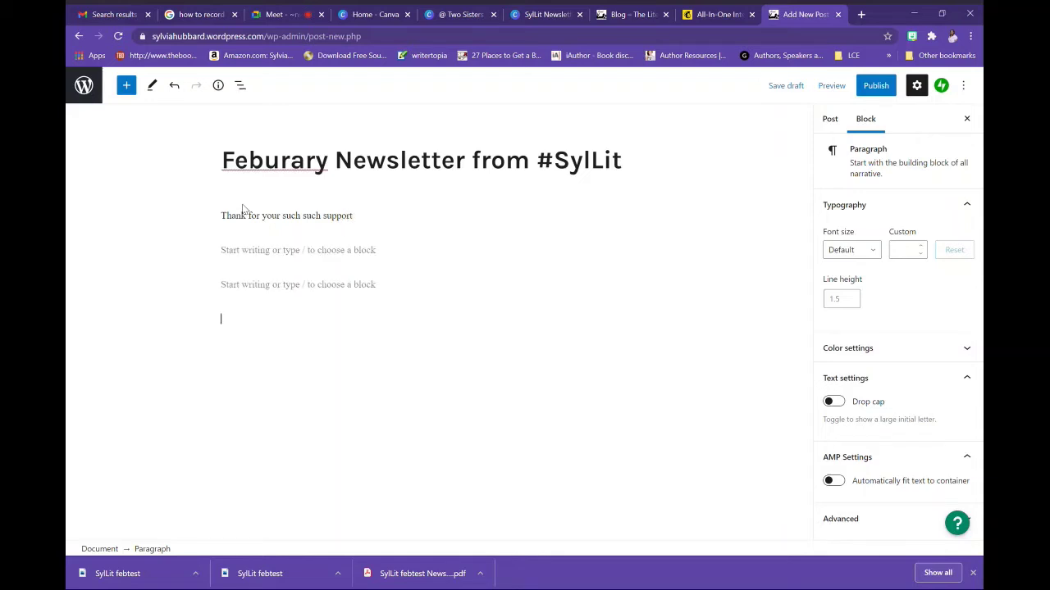
key(BackSpace)
key(BackSpace)
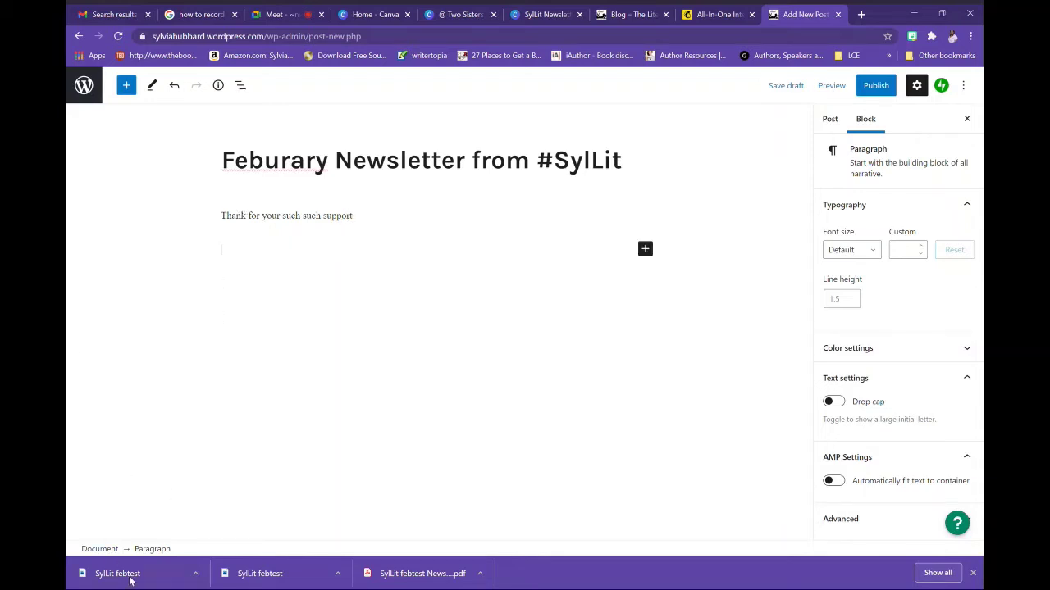
Drag the exported newsletter page image and the book-cover graphic from downloads into the post
drag(264, 581, 265, 245)
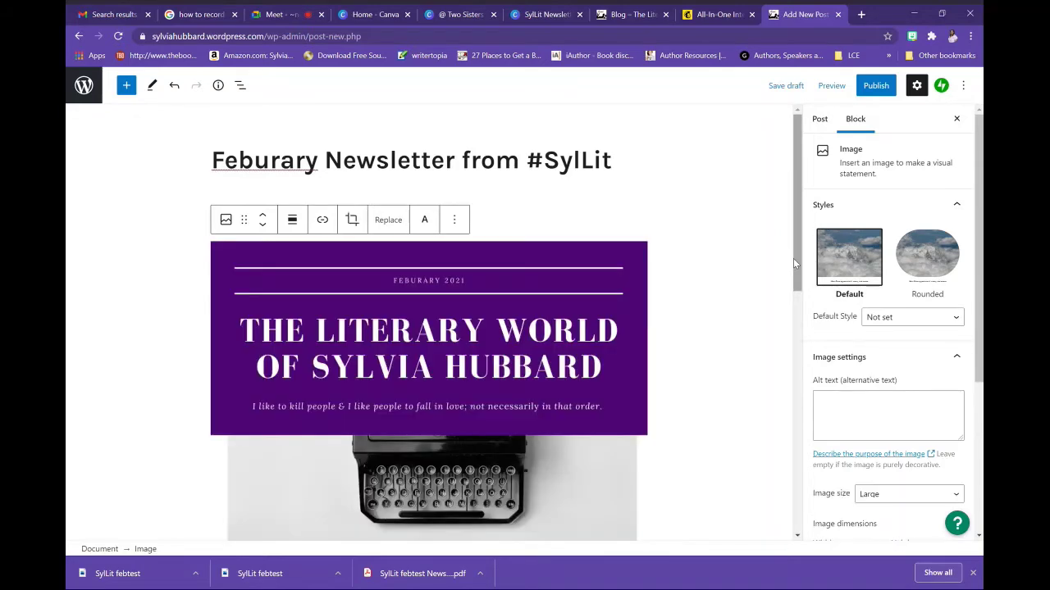
drag(793, 259, 802, 484)
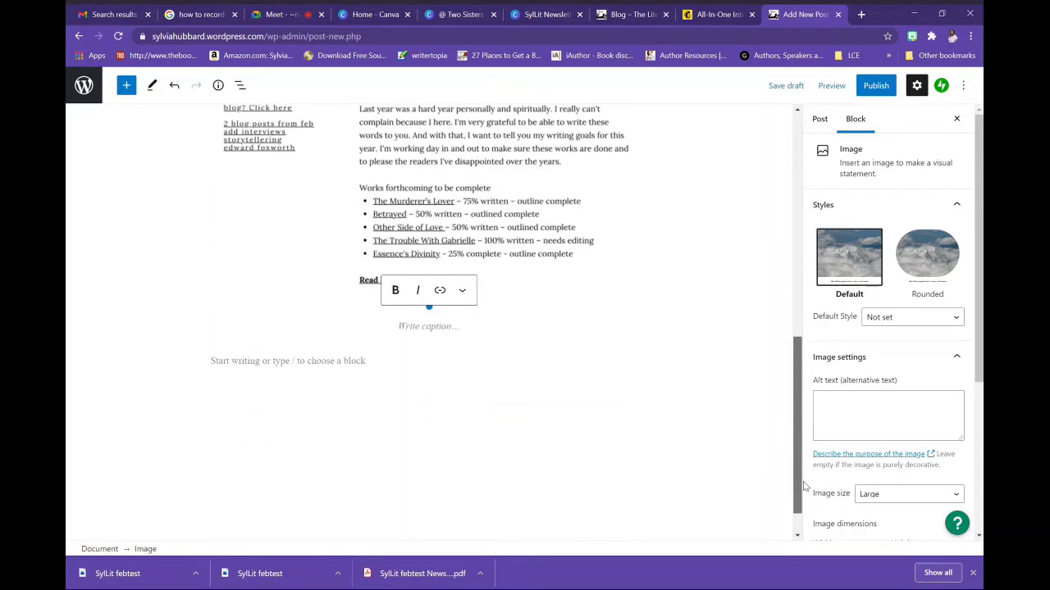
click(286, 366)
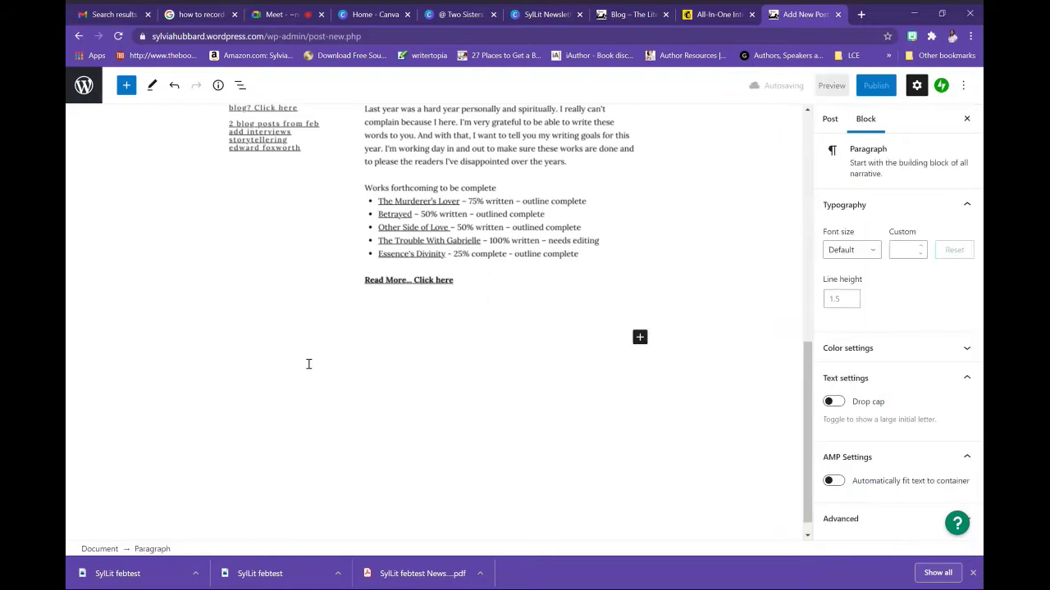
drag(142, 578, 288, 343)
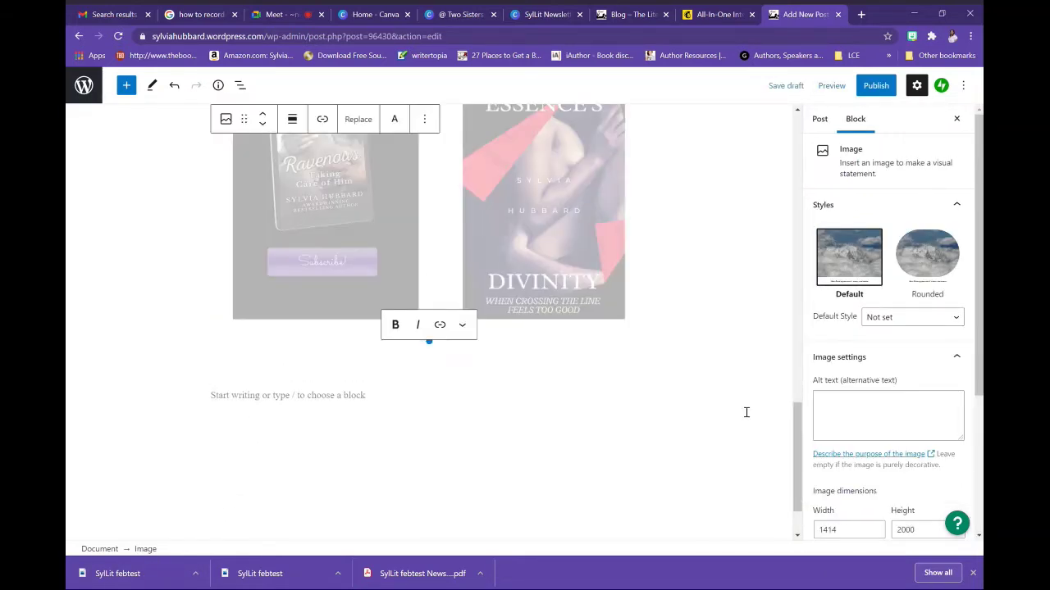
click(242, 399)
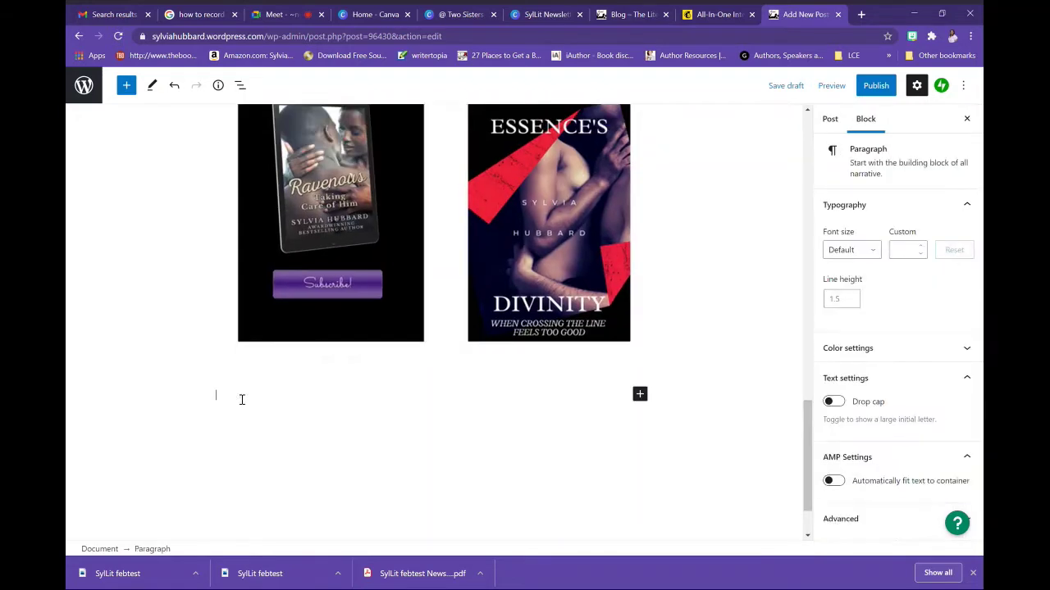
Type 'If you are not signed for my blog, please do so now' below the book covers, fixing typos
text(Sign up fo)
key(BackSpace)
key(BackSpace)
key(BackSpace)
key(BackSpace)
key(BackSpace)
key(BackSpace)
key(BackSpace)
text(IF you are not d)
key(BackSpace)
text(sg)
key(BackSpace)
text(igned for my blog, please do so bnow)
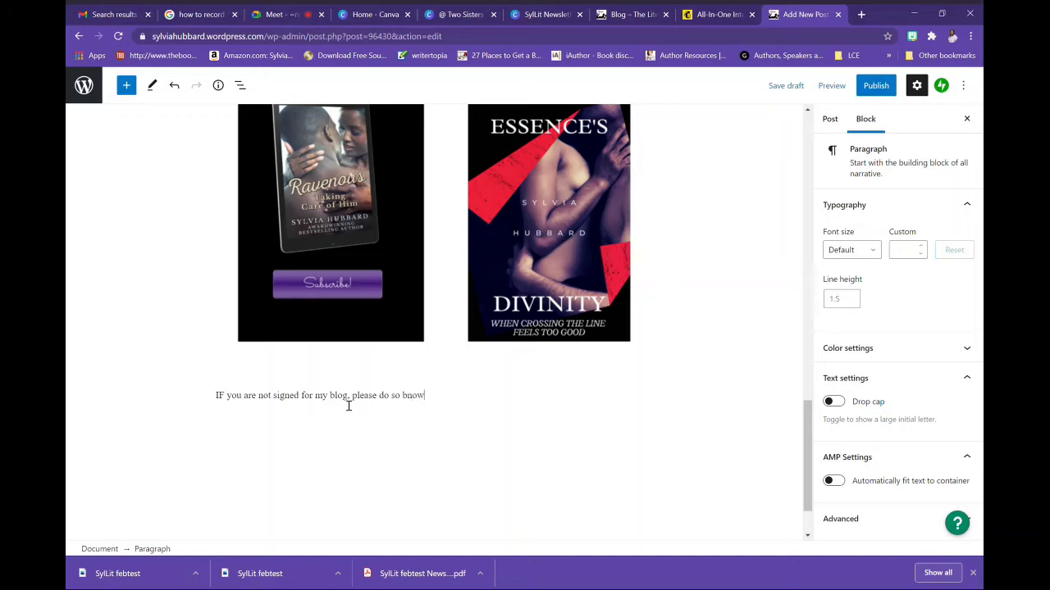
key(BackSpace)
key(BackSpace)
key(BackSpace)
key(BackSpace)
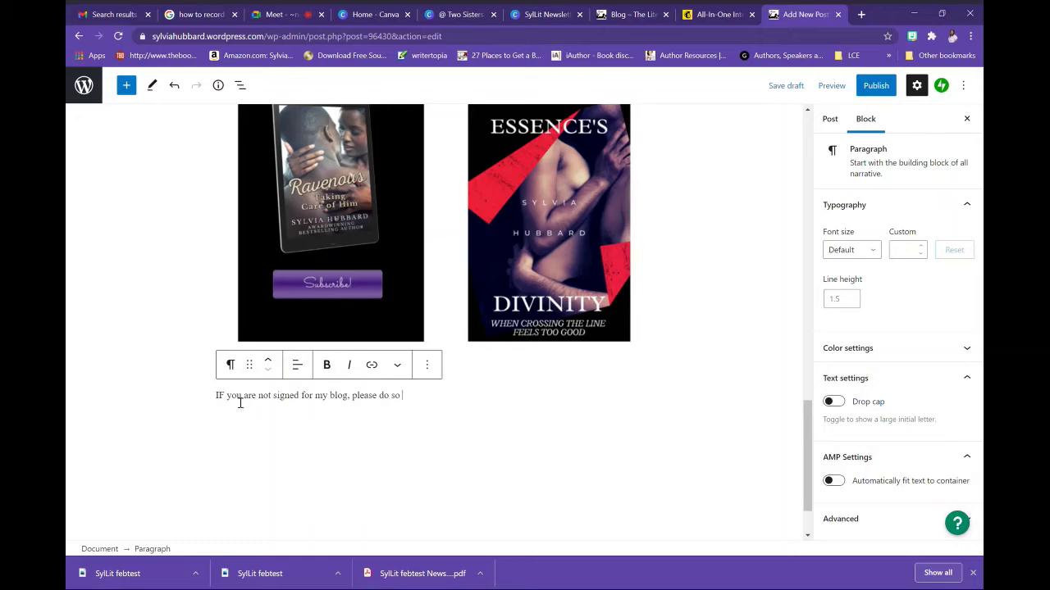
key(BackSpace)
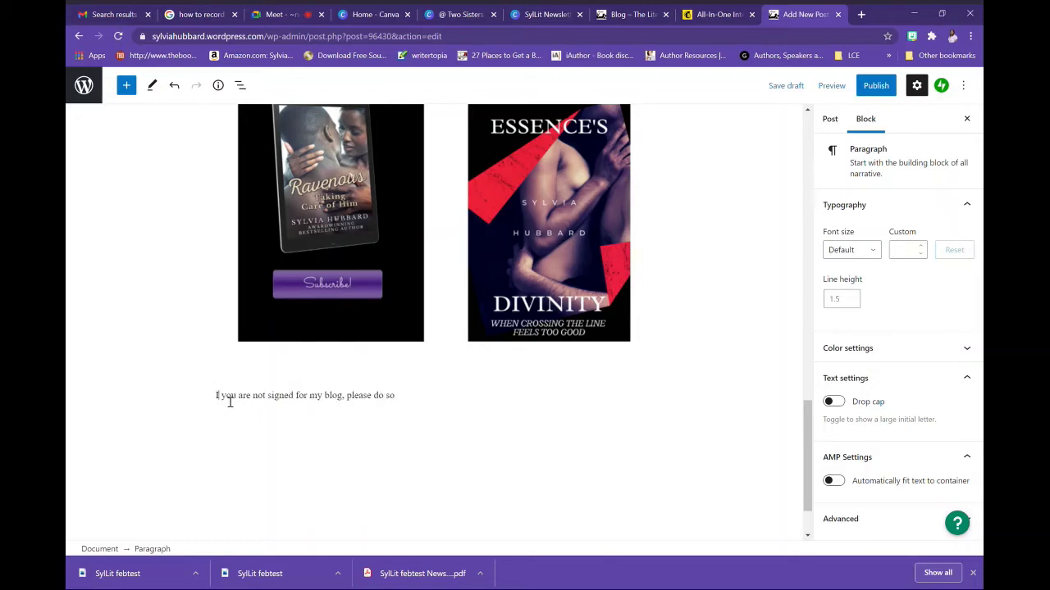
text(f)
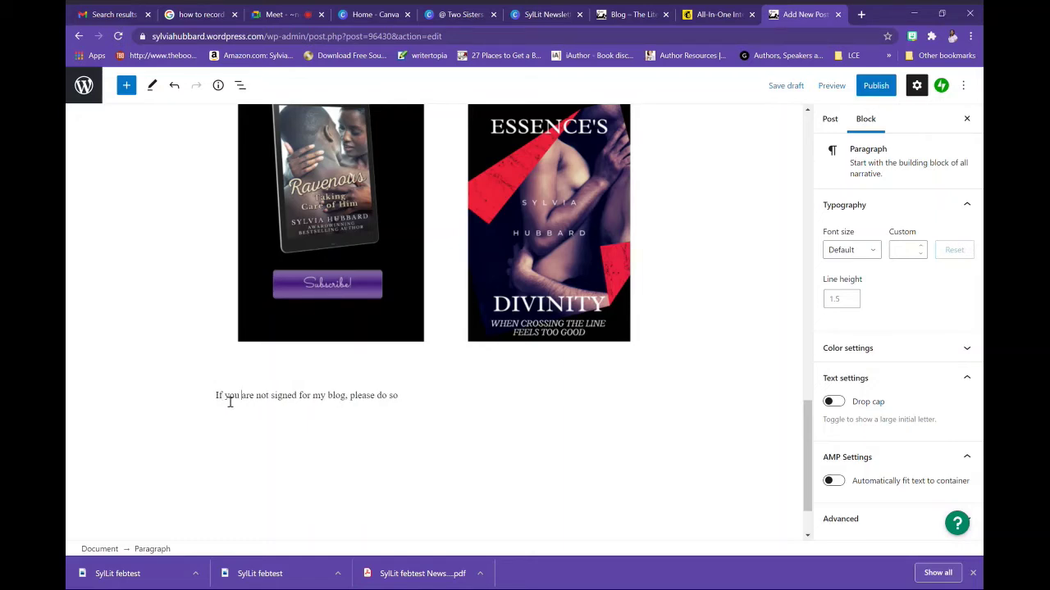
key(ctrl+Right)
key(ctrl+Right)
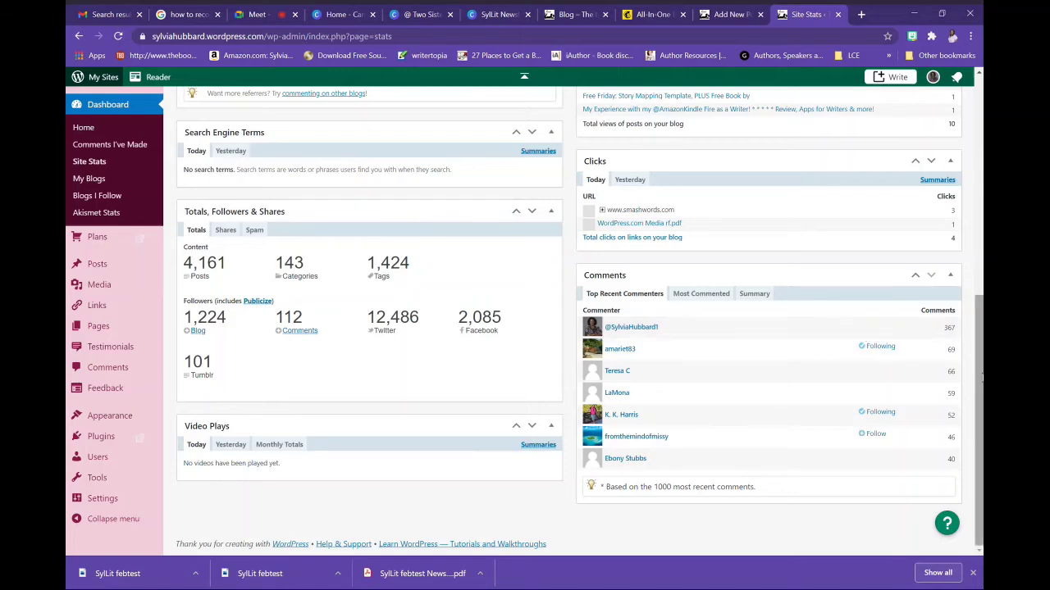
Scroll the Site Stats page to the Totals, Followers & Shares panel
mouse_move(981, 377)
mouse_down()
mouse_move(982, 142)
mouse_move(975, 387)
mouse_up()
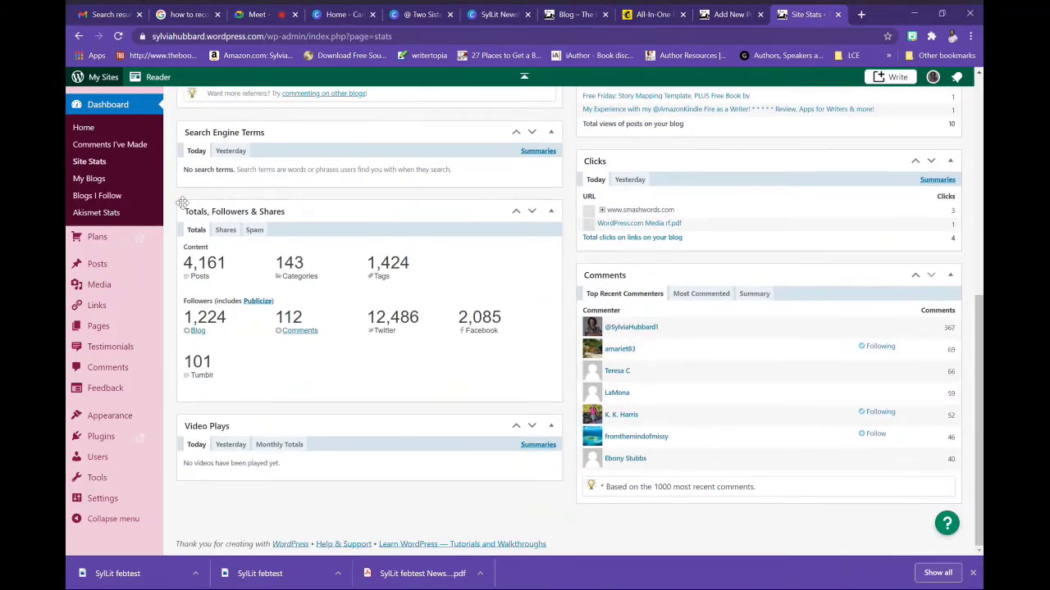
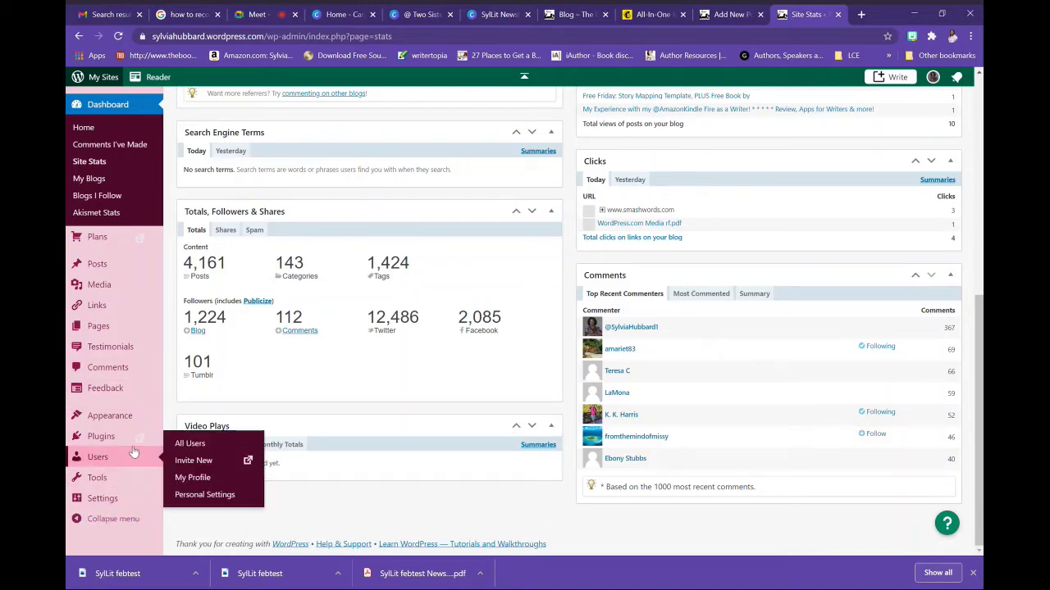
Switch back to the 'Febuary Newsletter from #SylLit' draft in the post editor
mouse_move(121, 469)
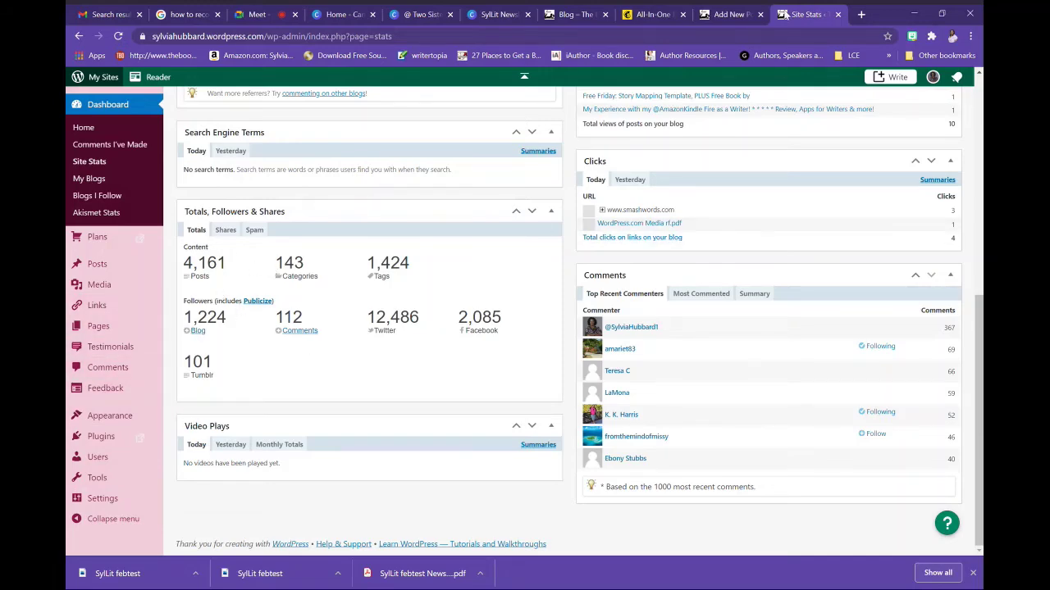
click(702, 14)
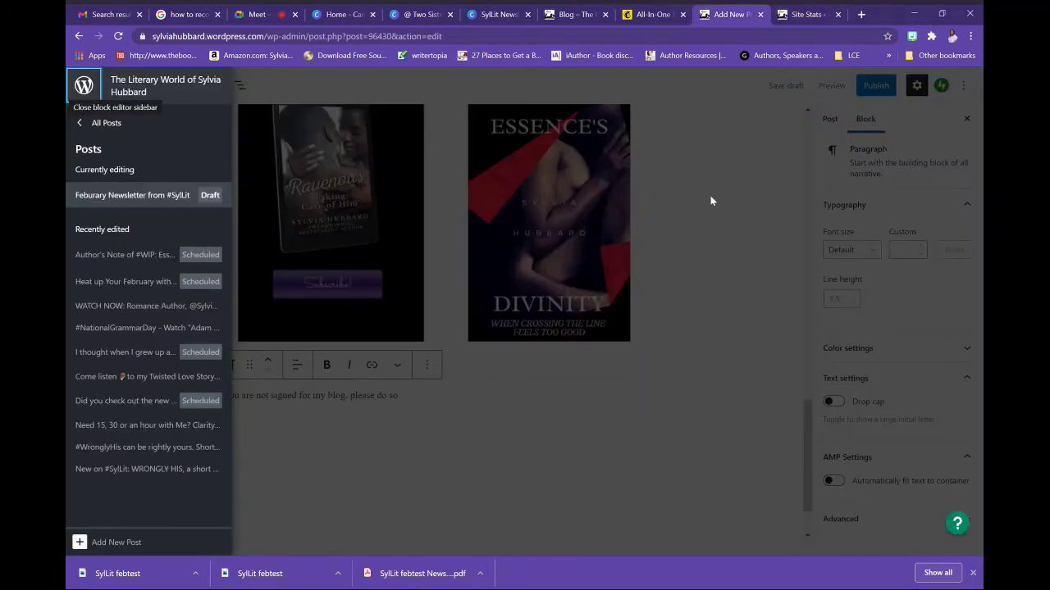
End the signup sentence with 'please do so now', add an empty paragraph, then return to Site Stats
click(702, 203)
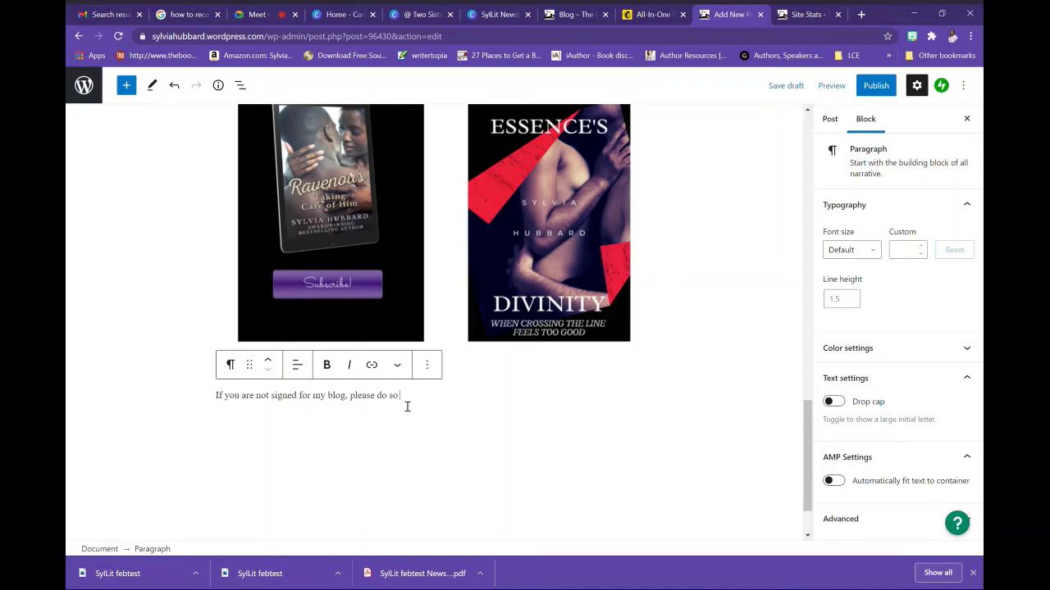
text(now.)
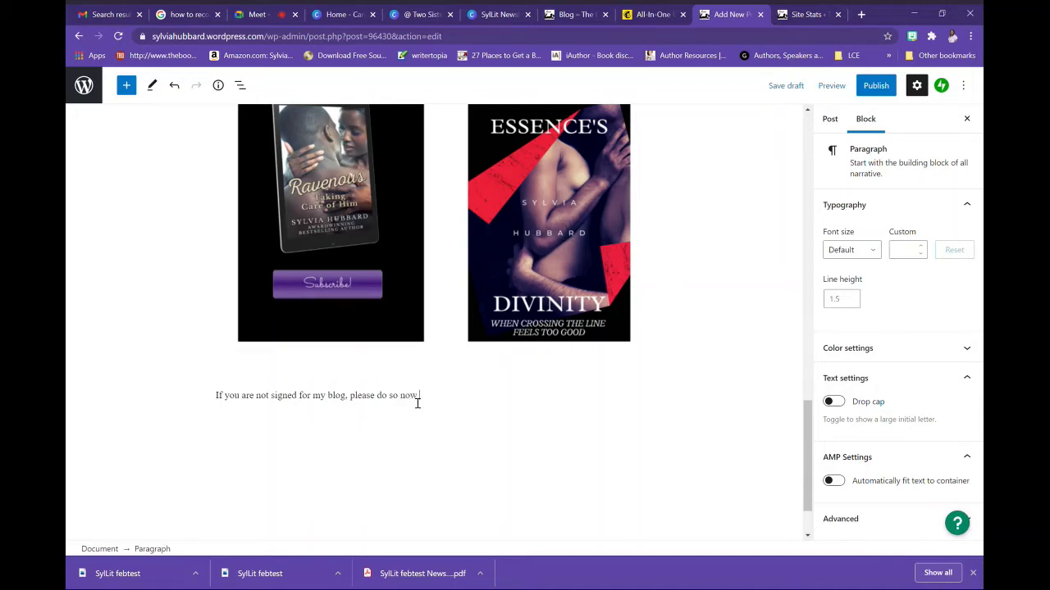
key(Return)
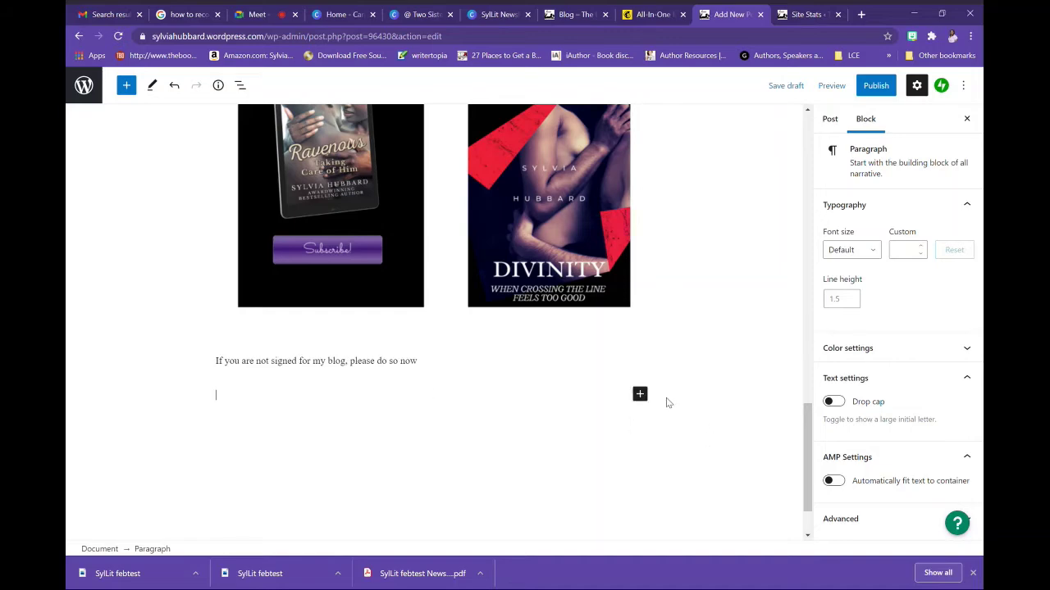
click(804, 14)
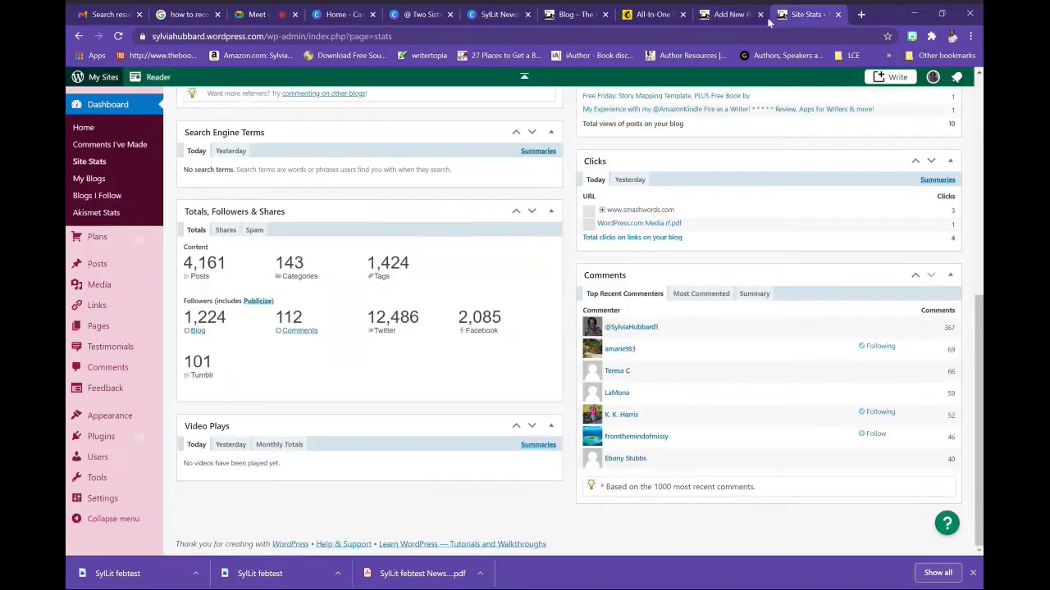
Load the site's public /blog page, scroll to its blog-alert signup, then return to the draft
click(602, 35)
text(sylvia)
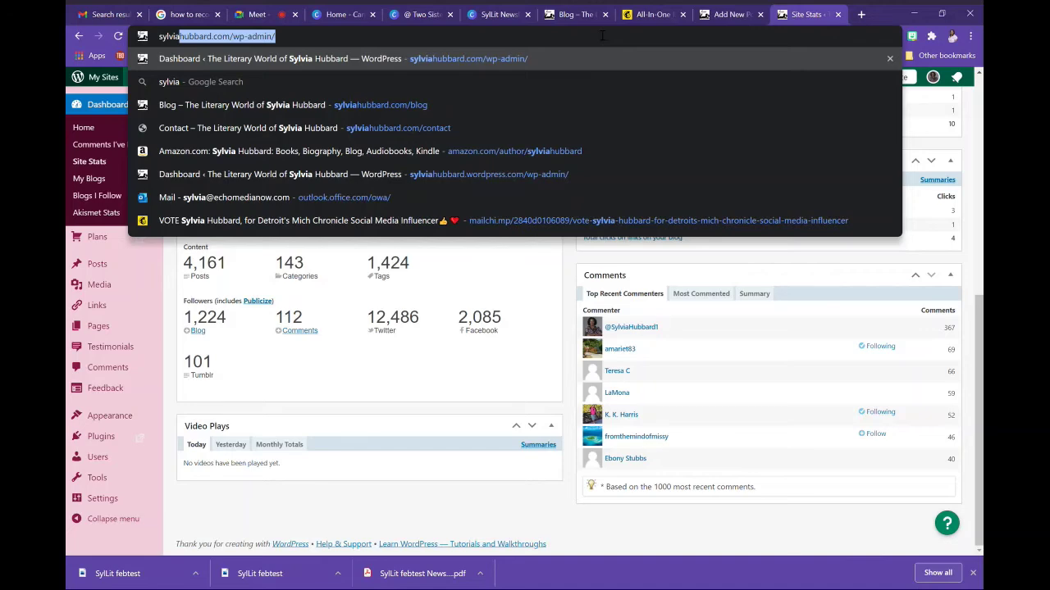
key(Return)
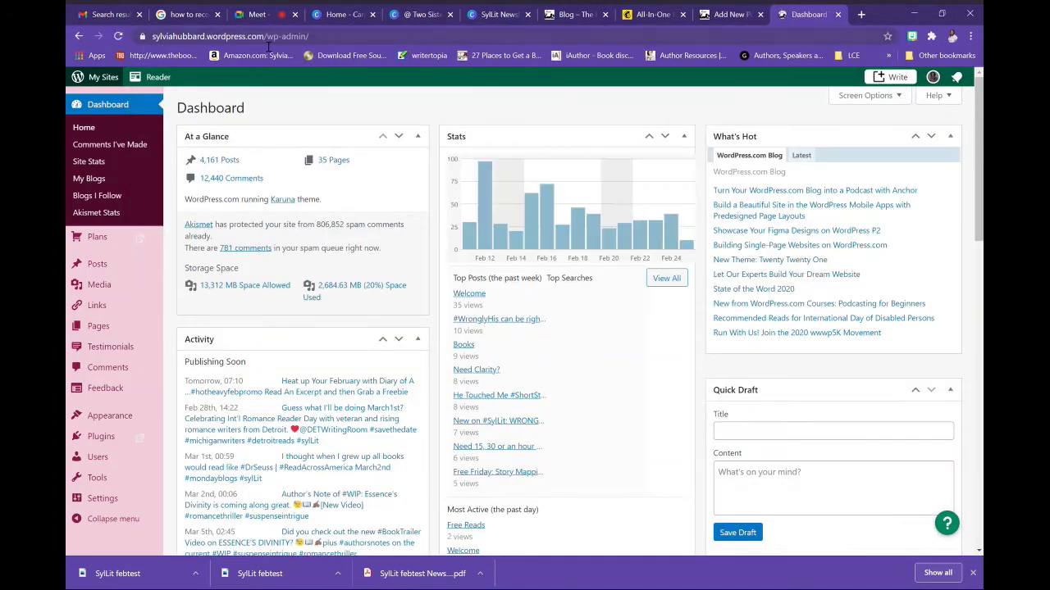
drag(266, 38, 356, 39)
text(b)
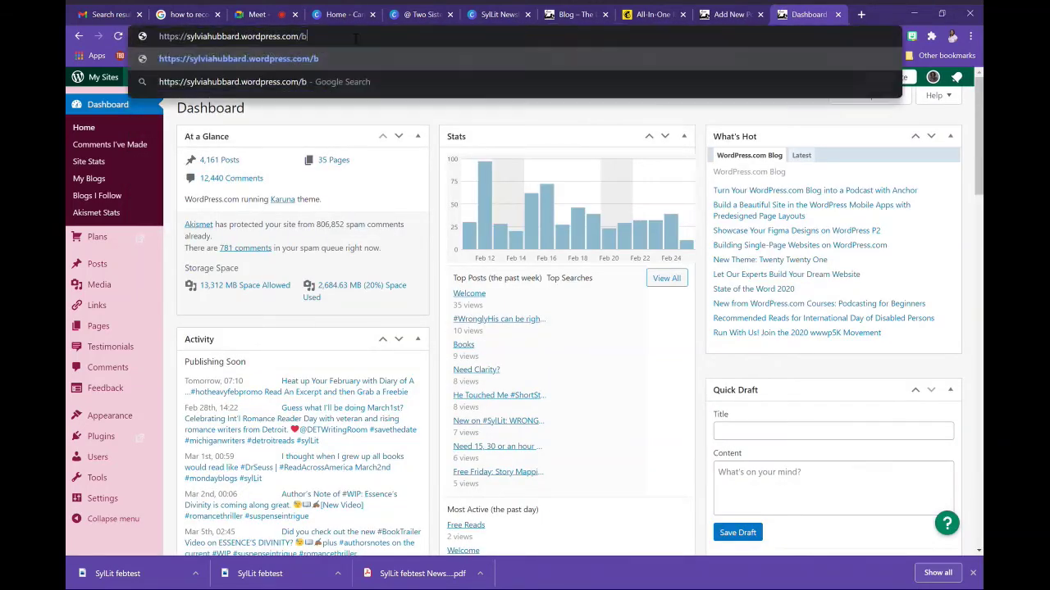
text(log)
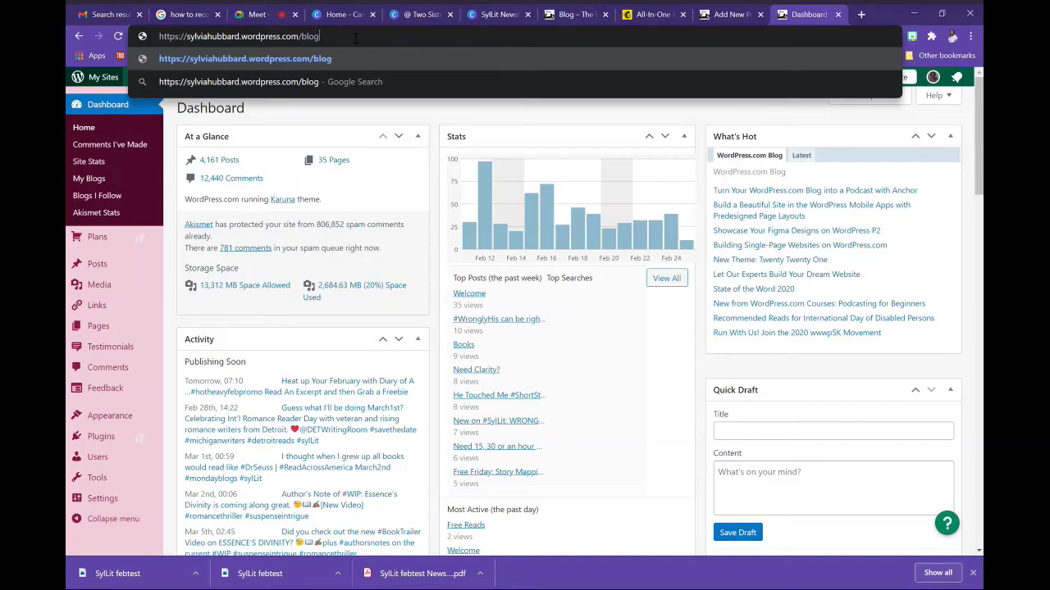
key(Return)
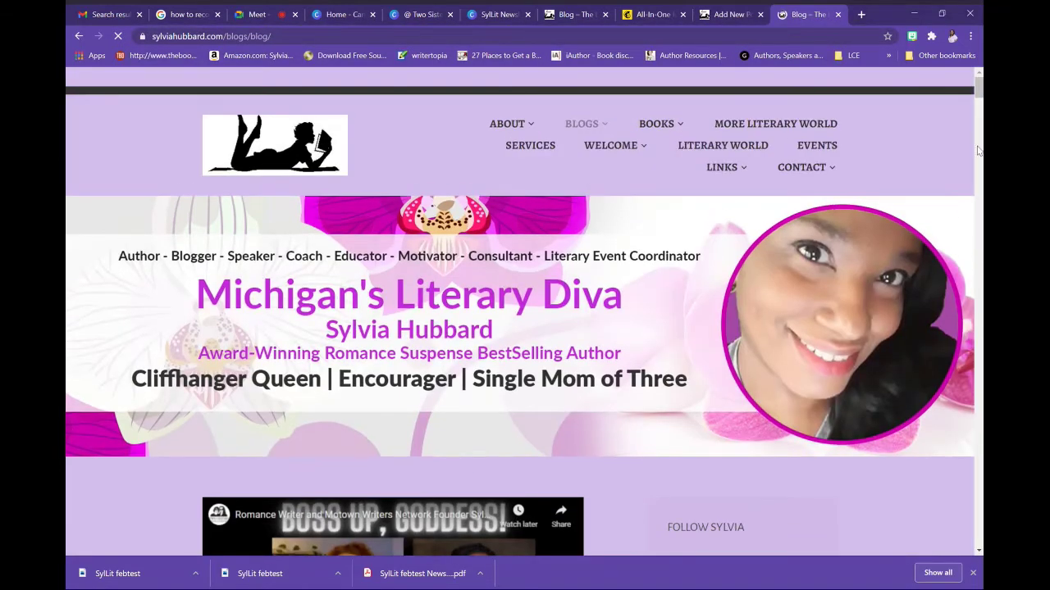
click(977, 151)
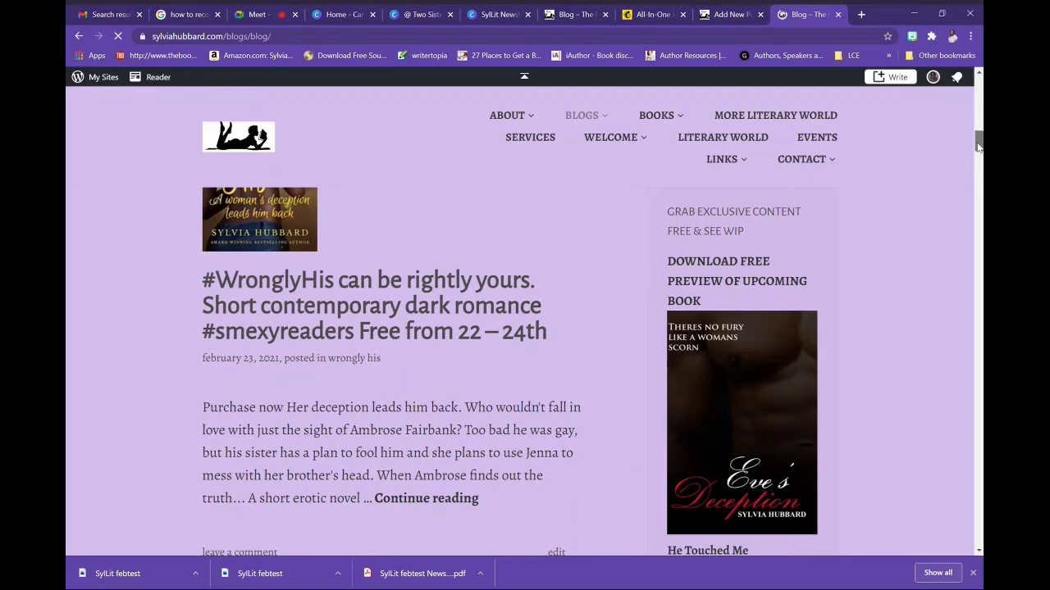
drag(977, 150, 978, 192)
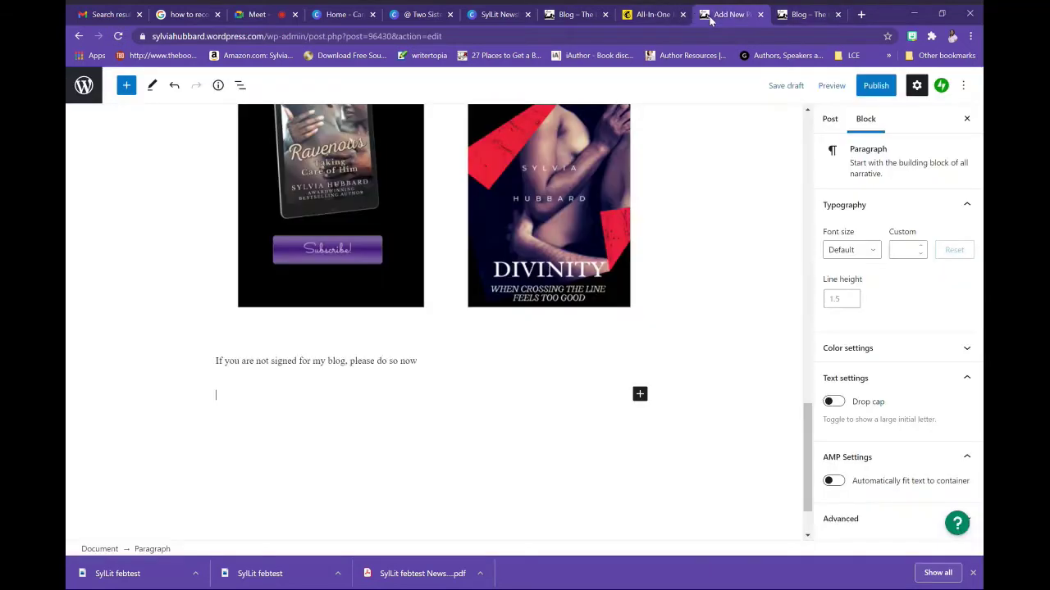
click(709, 17)
Link 'please do so now' to the feedburner signup URL, opening in a new tab
drag(351, 362, 423, 362)
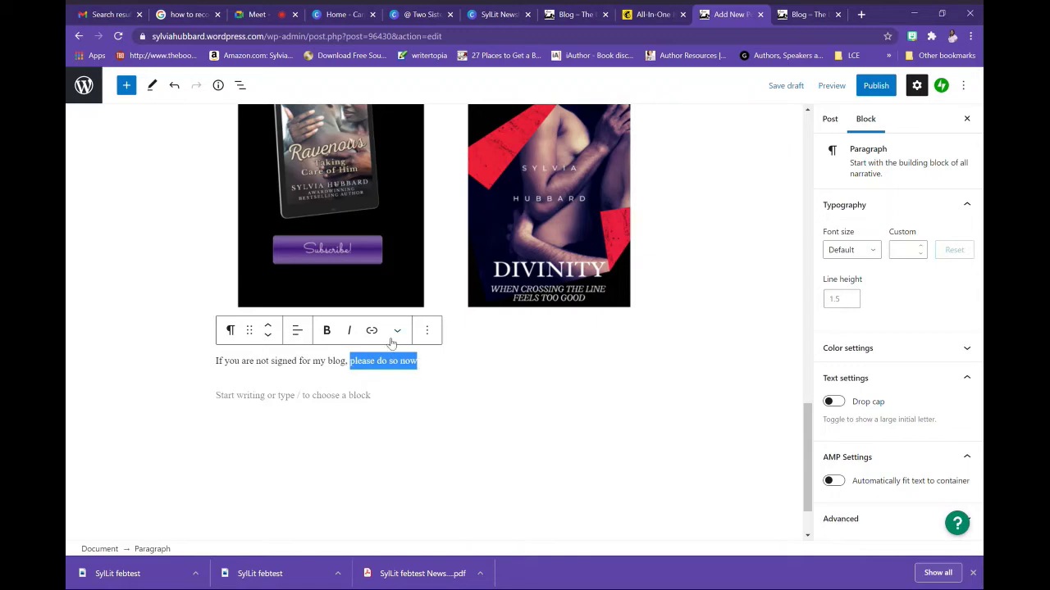
click(371, 331)
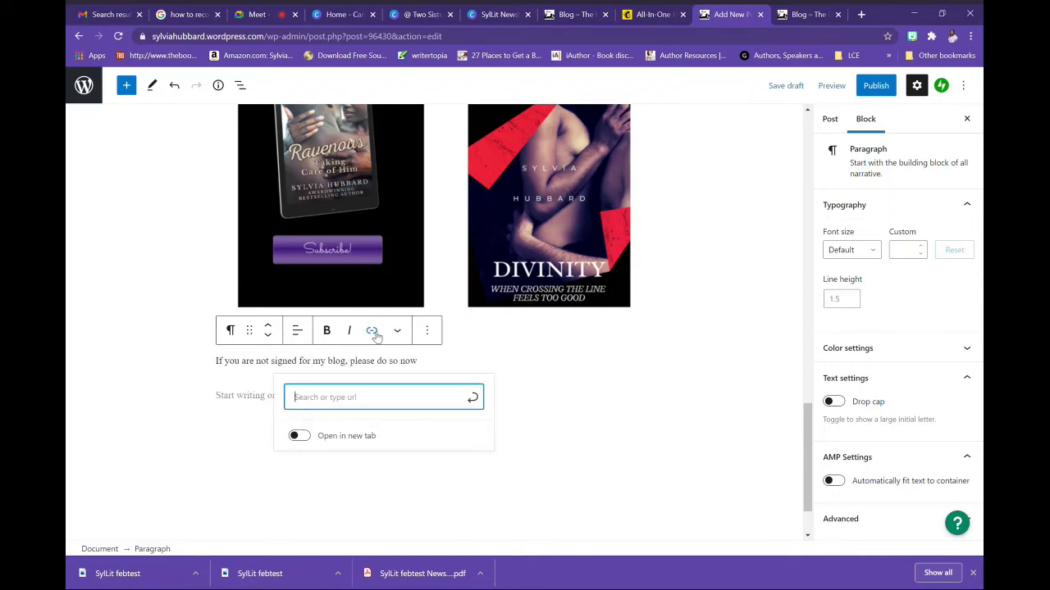
key(ctrl+v)
click(319, 474)
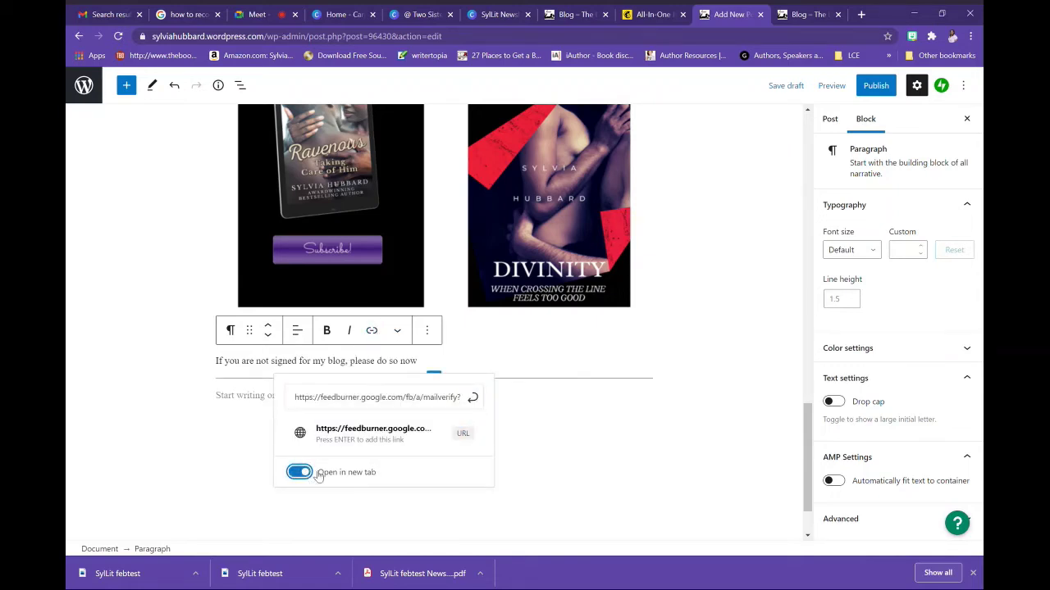
click(473, 398)
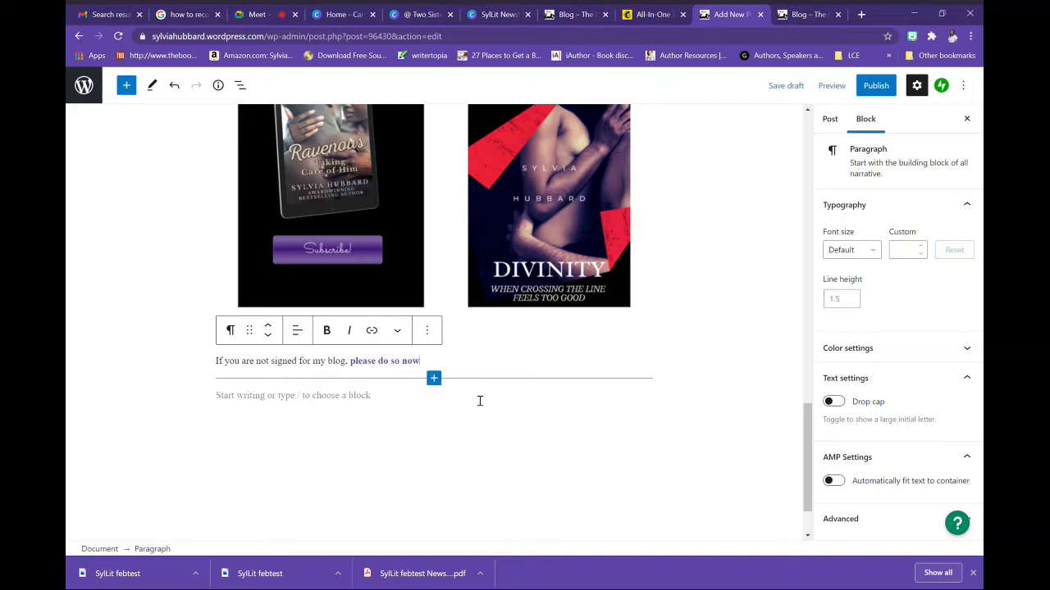
Insert a Subscription Form block below the sentence with an empty paragraph after it, then view the blog
click(306, 402)
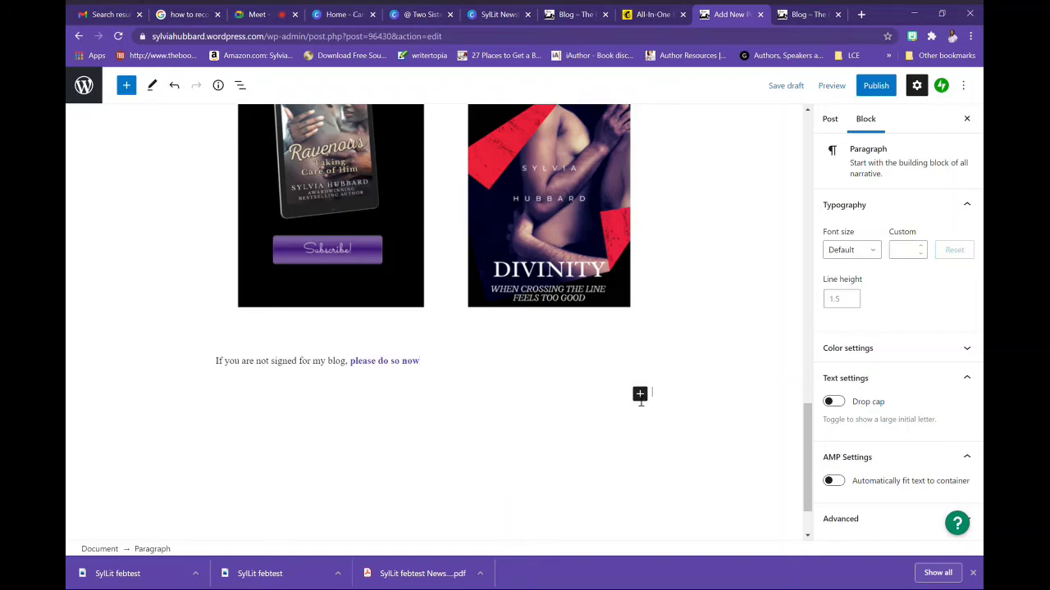
click(640, 395)
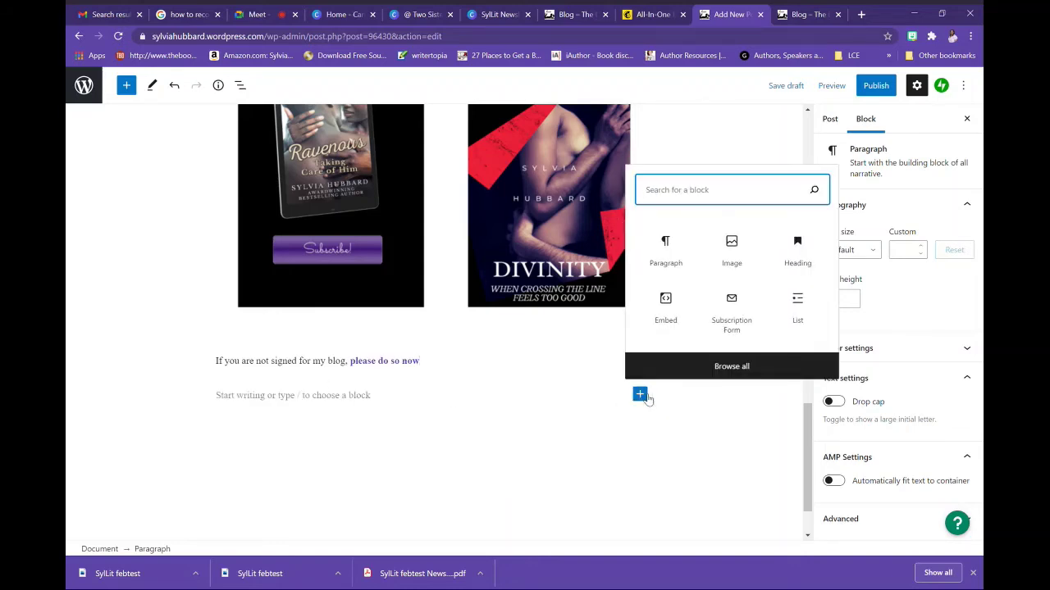
text(sub)
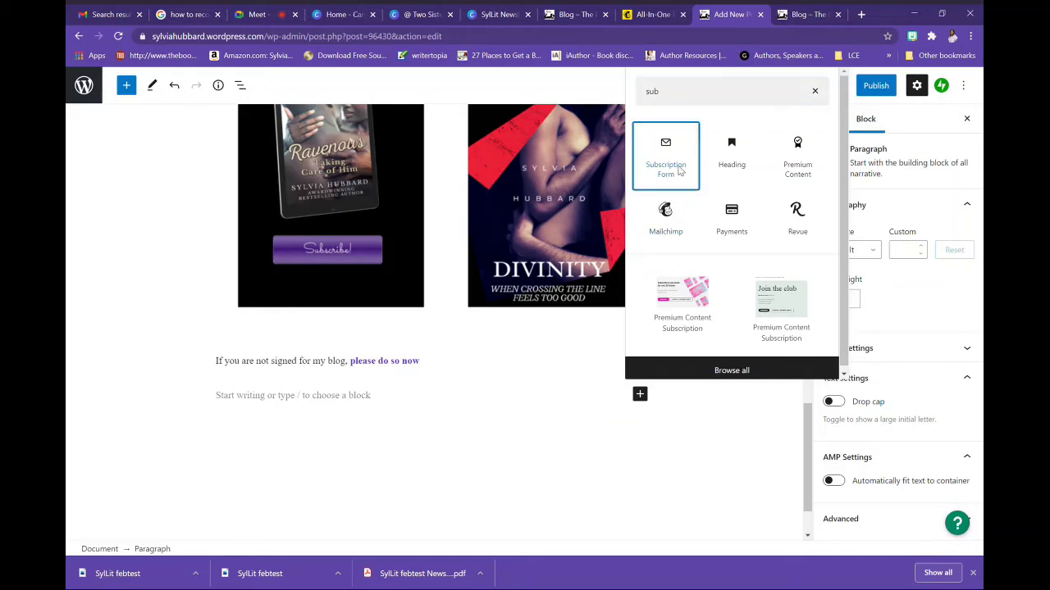
click(681, 171)
click(459, 459)
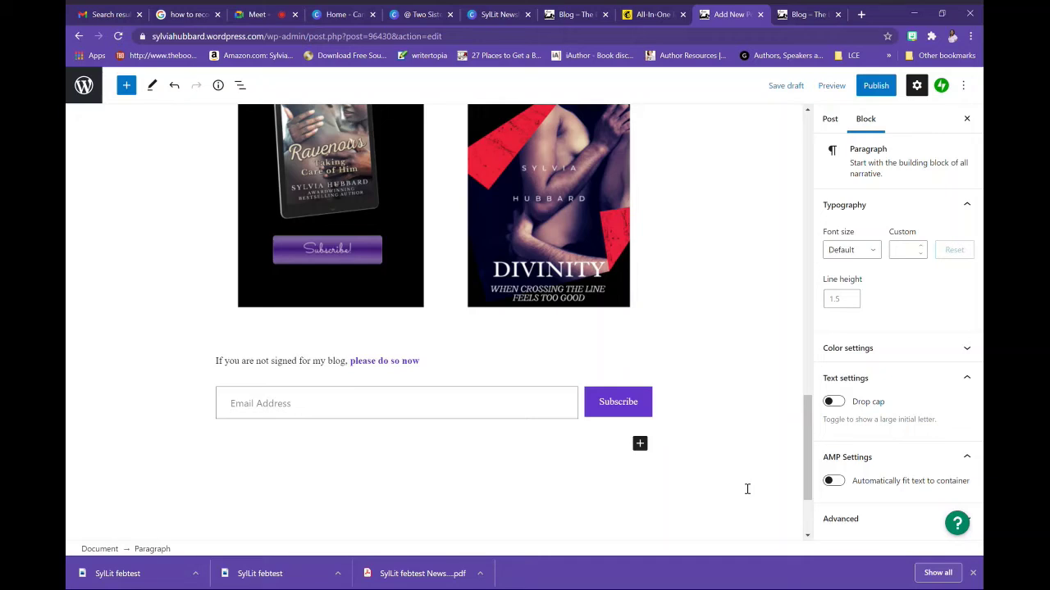
click(805, 14)
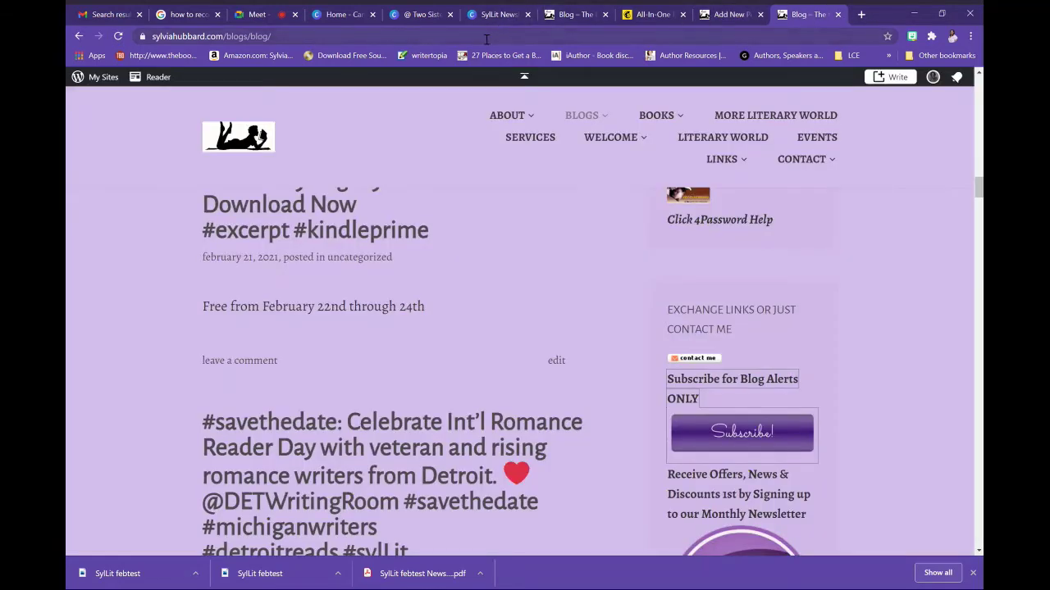
Upload syllit-febtest-newsletter.pdf from downloads to the Media Library
click(79, 35)
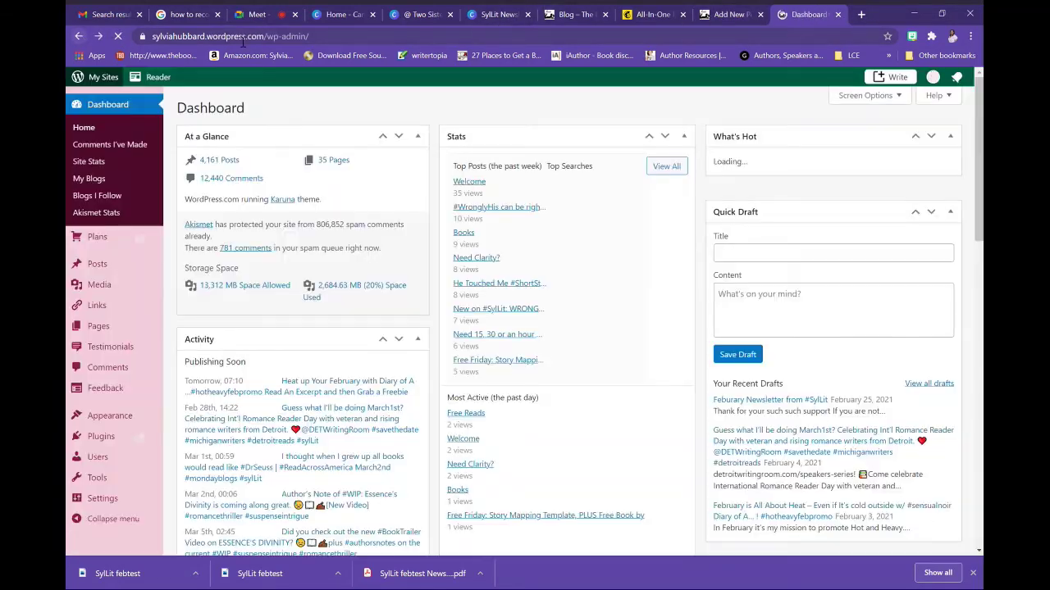
click(95, 284)
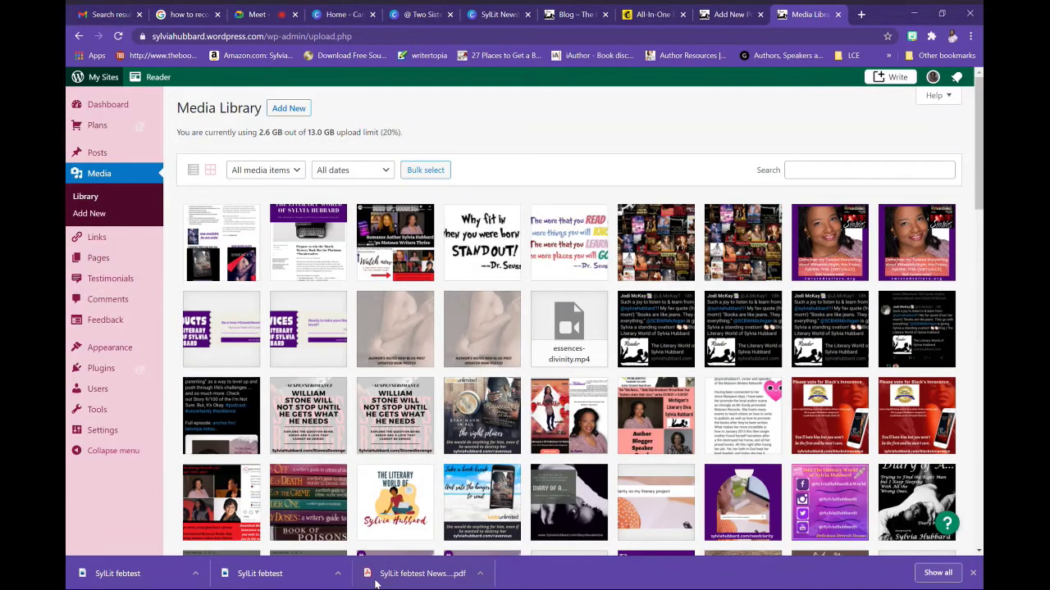
drag(376, 583, 325, 416)
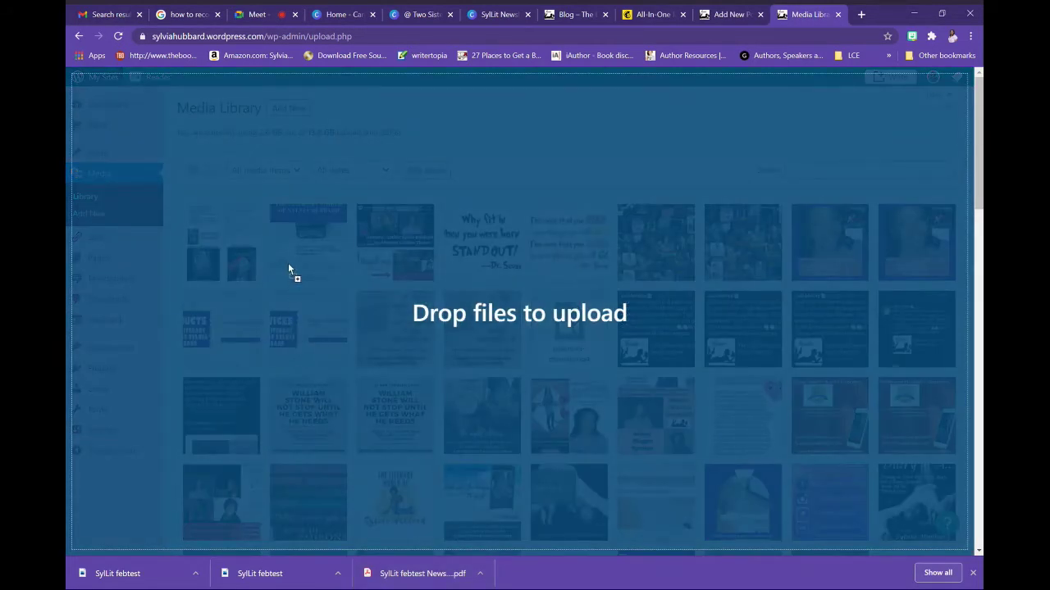
drag(287, 264, 297, 265)
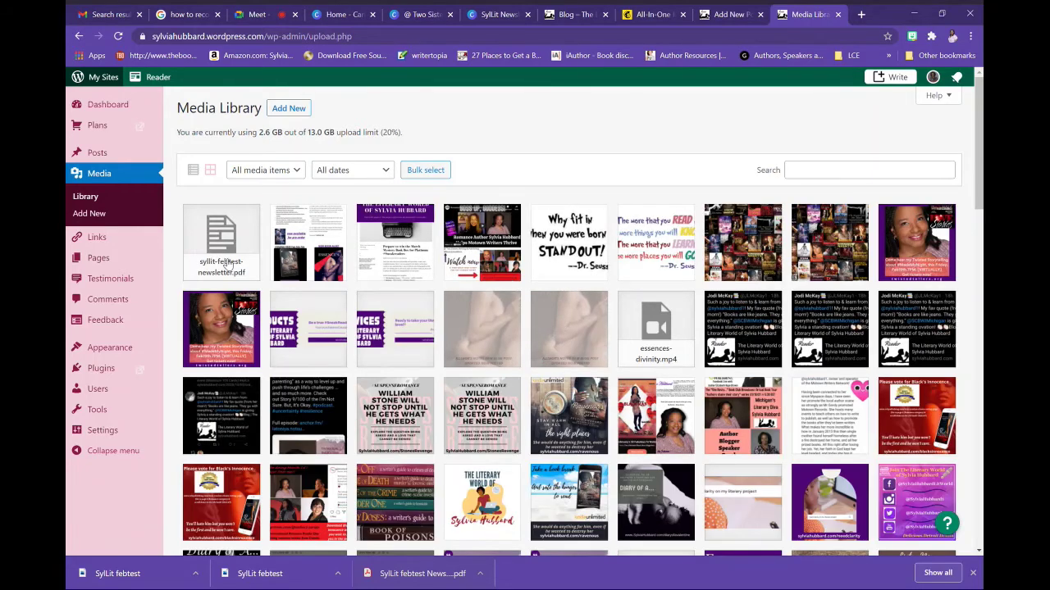
Copy the PDF's file URL from its attachment details and paste it into a new browser tab
click(225, 263)
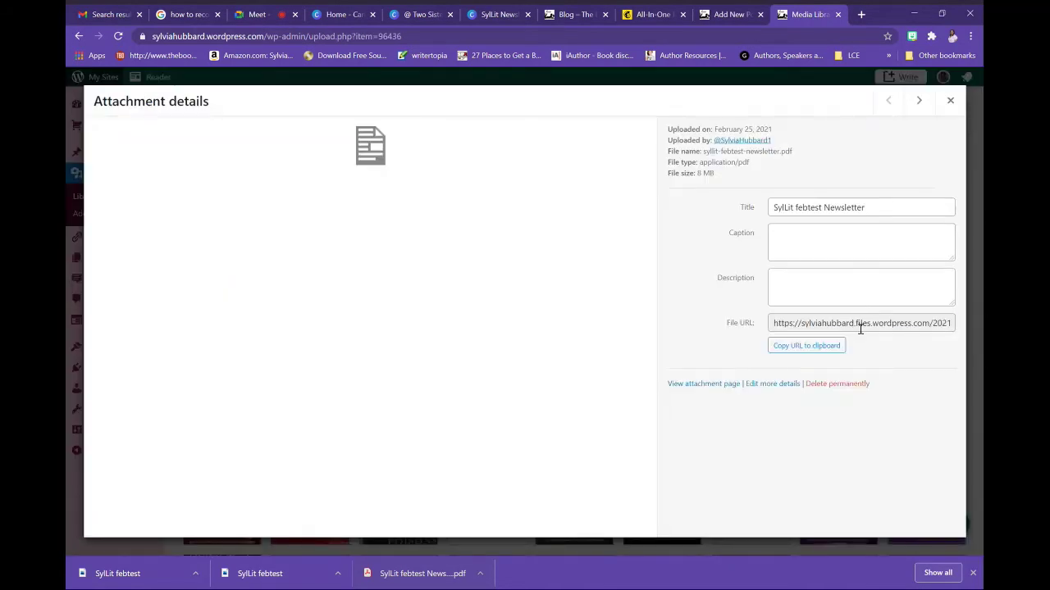
click(860, 325)
triple_click(859, 325)
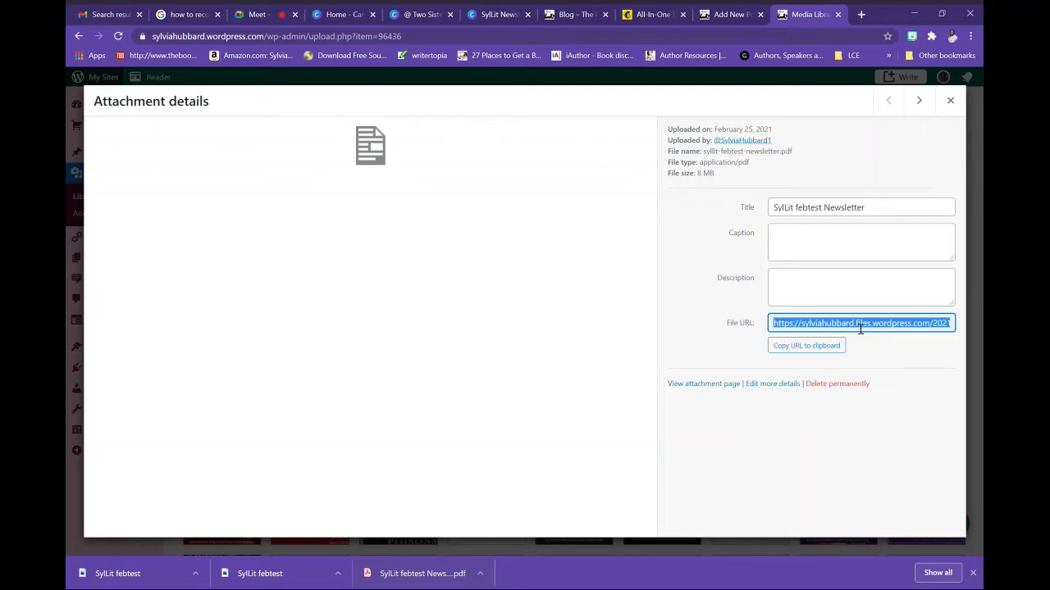
click(861, 15)
text(https://sylviahubbard.files.wordpress.com/2021/02/syllit-febtest-newsletter.pdf)
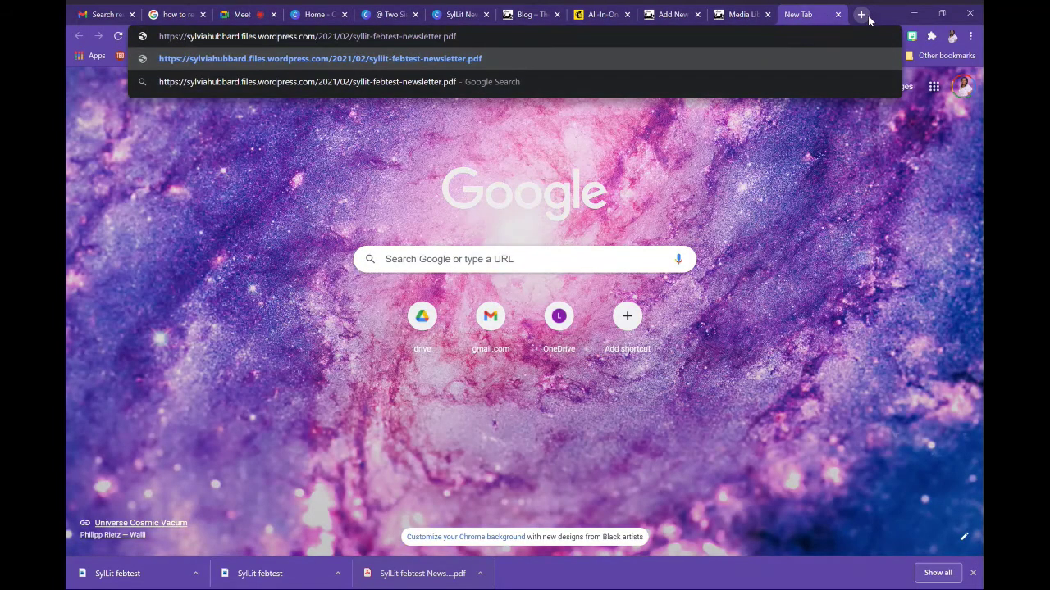
Load the newsletter PDF and test its alerts and Booktrailer blog post links
key(Return)
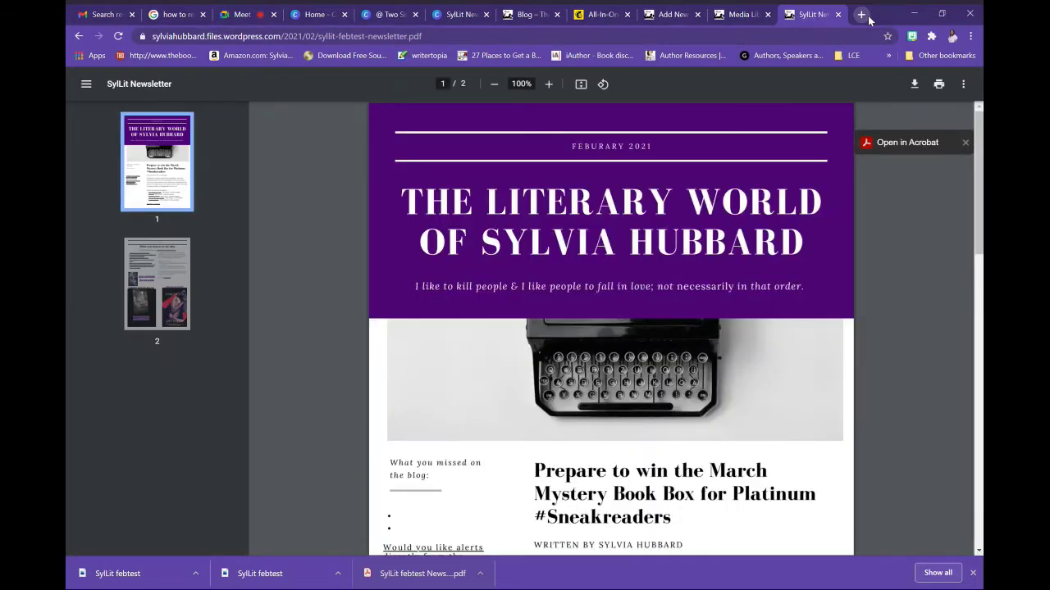
scroll(976, 263, down, 2)
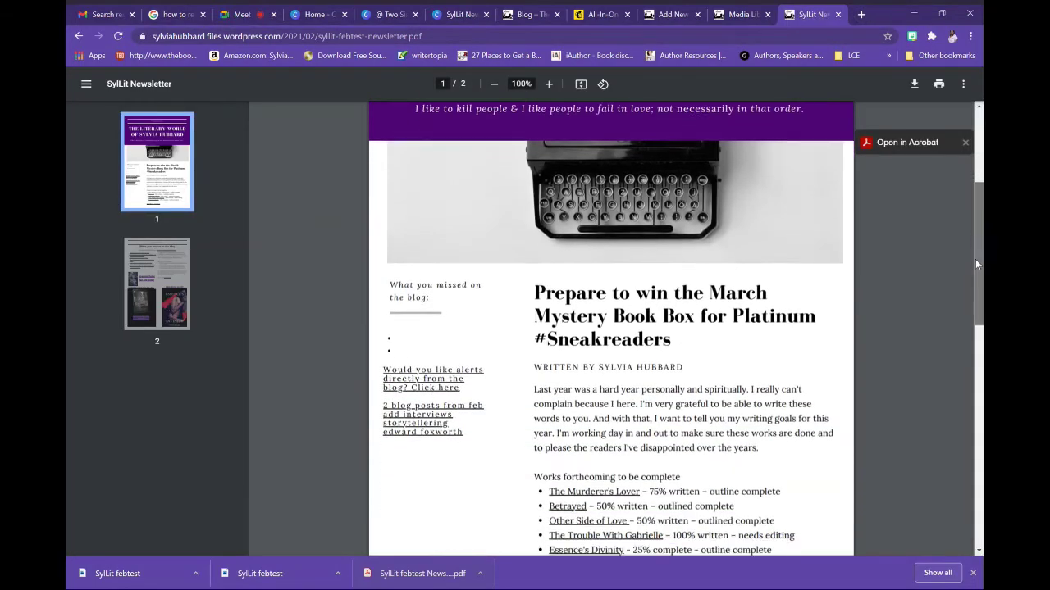
drag(976, 261, 798, 361)
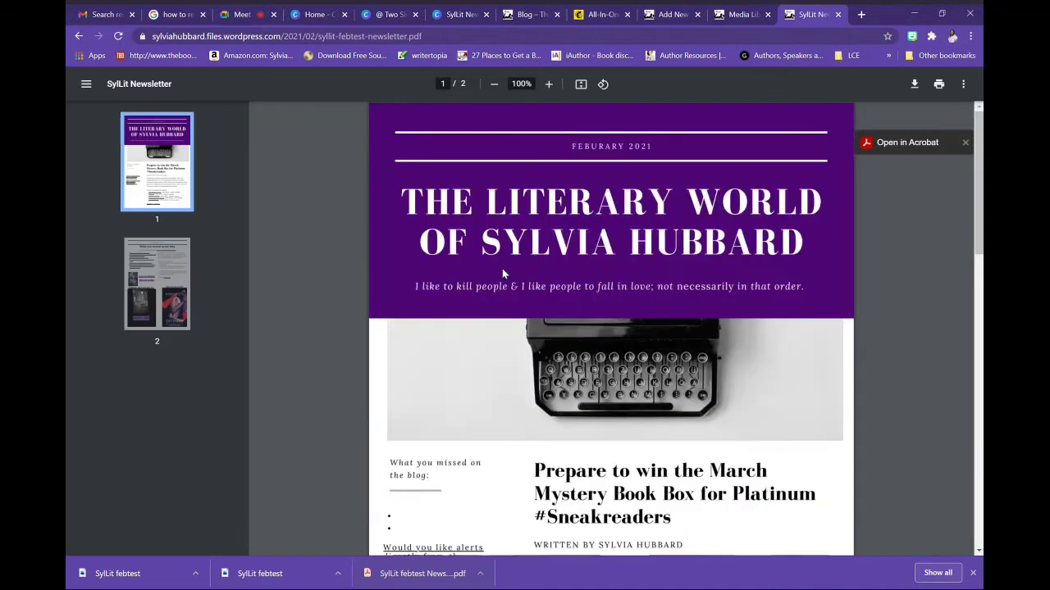
click(429, 554)
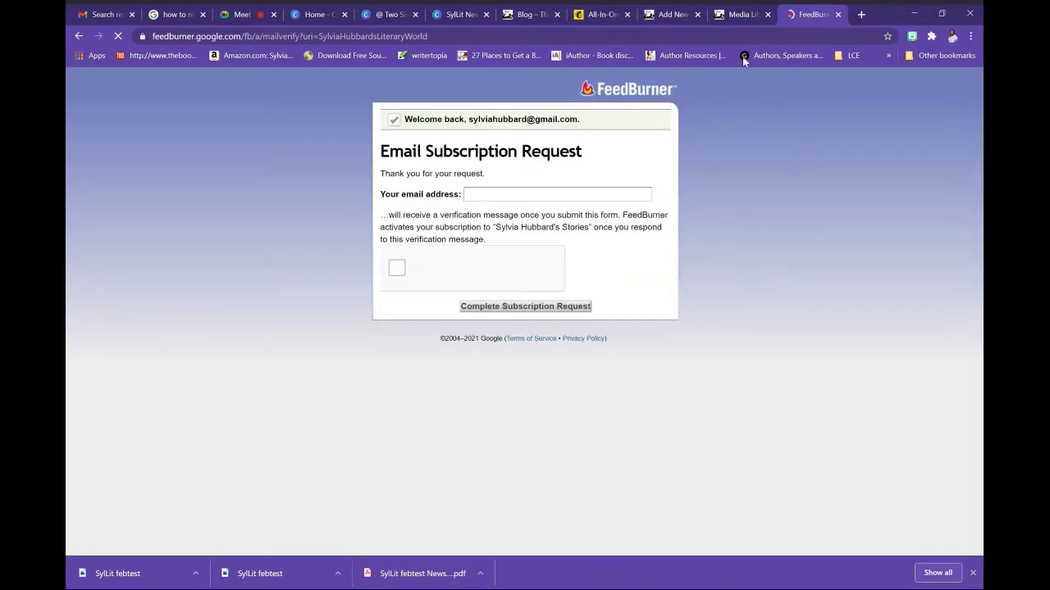
click(78, 36)
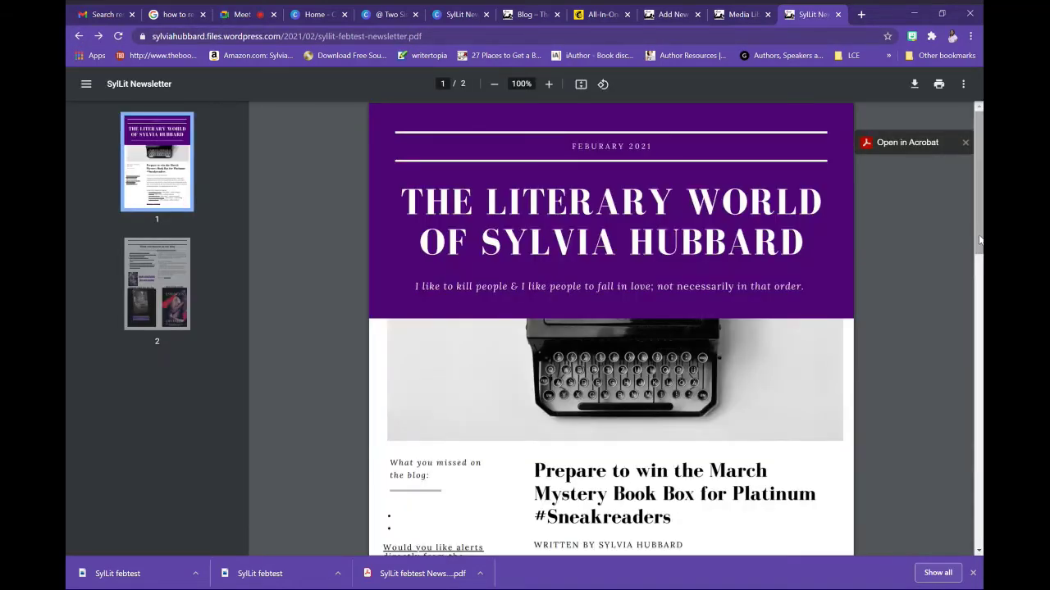
drag(975, 234, 975, 443)
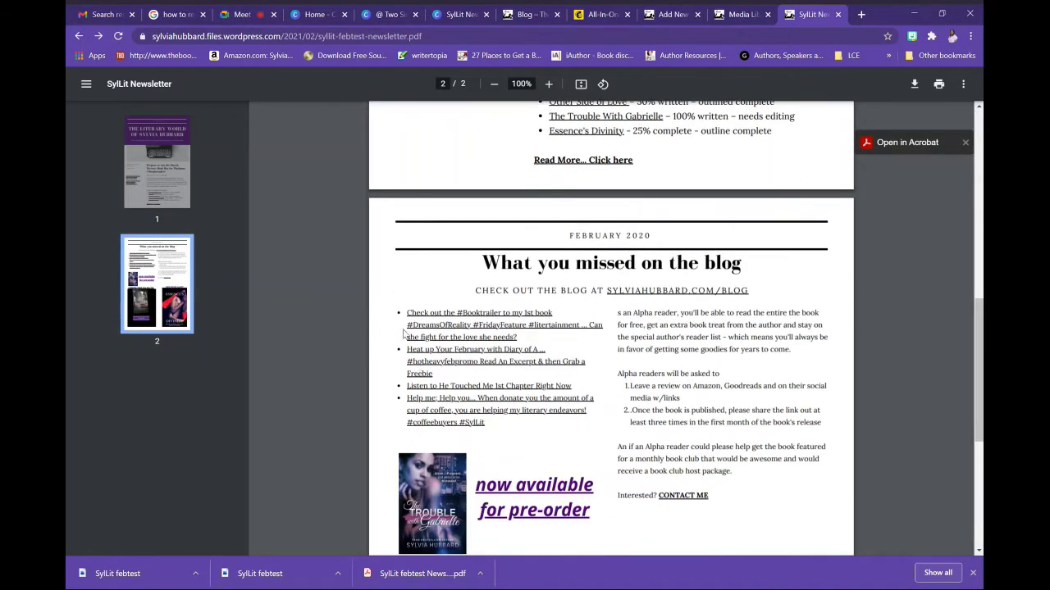
click(432, 338)
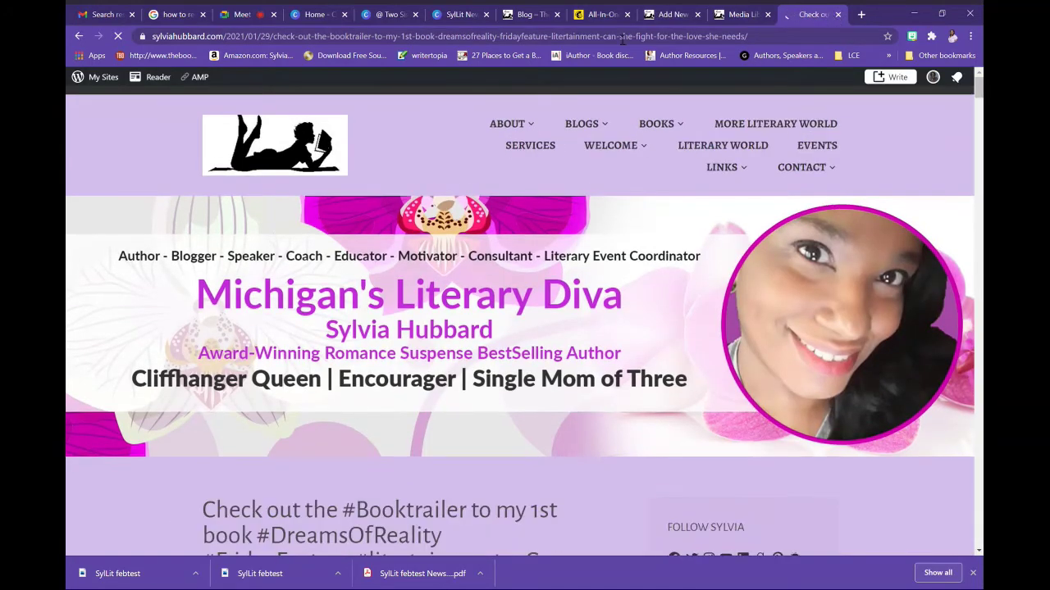
Copy the PDF's file URL from the Media Library and return to the draft post
click(729, 15)
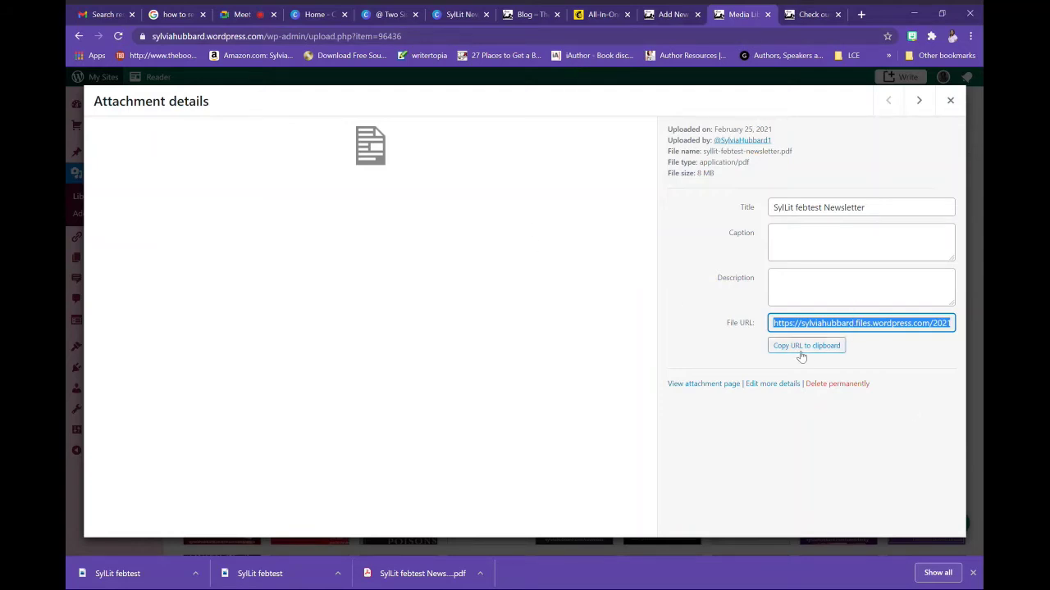
click(804, 348)
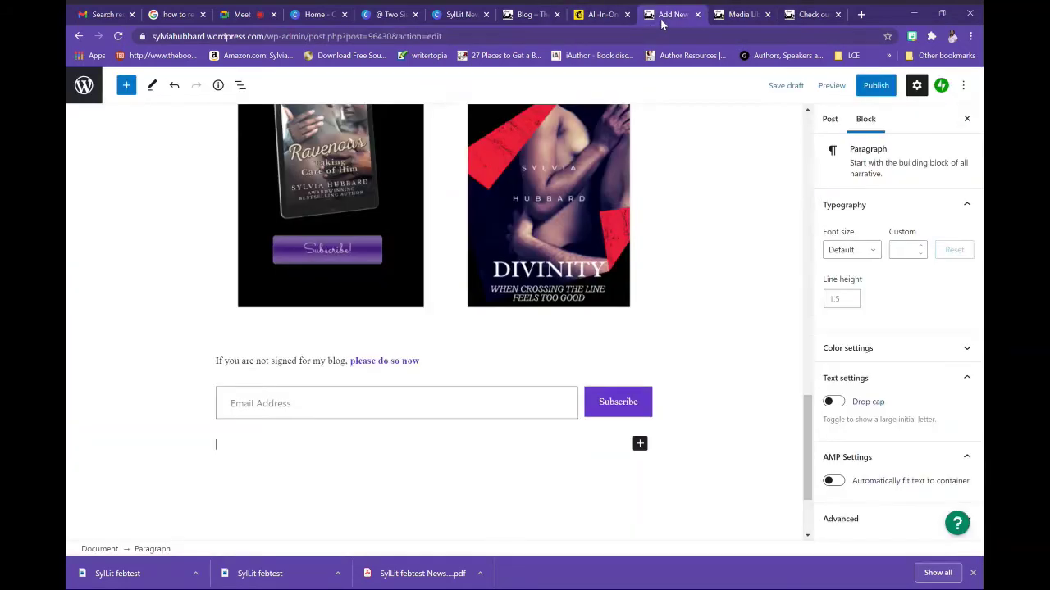
click(661, 19)
Link the image showing the book covers to the newsletter PDF URL
click(455, 204)
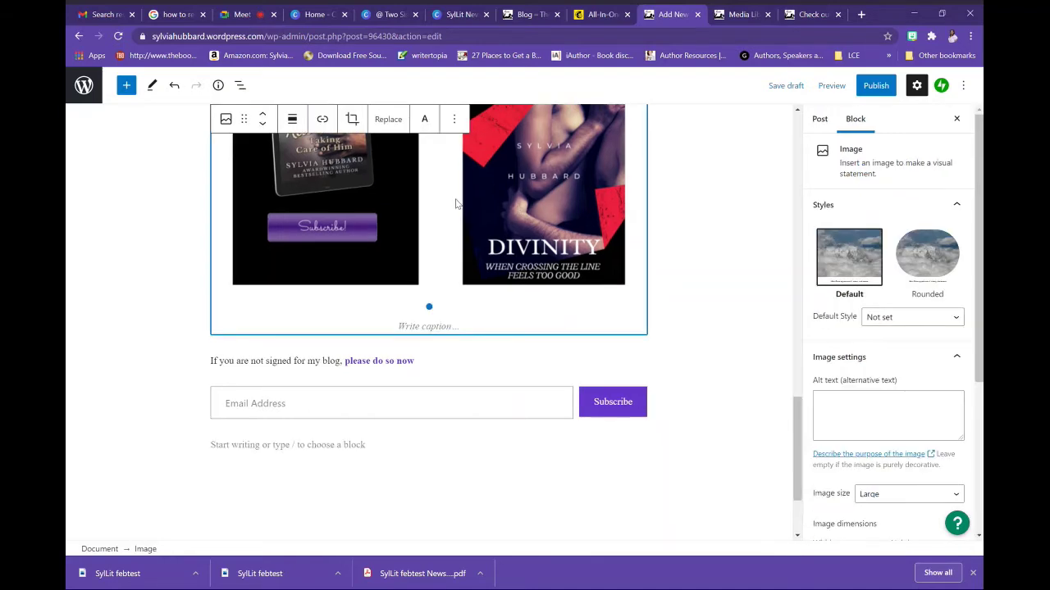
click(322, 119)
key(ctrl+v)
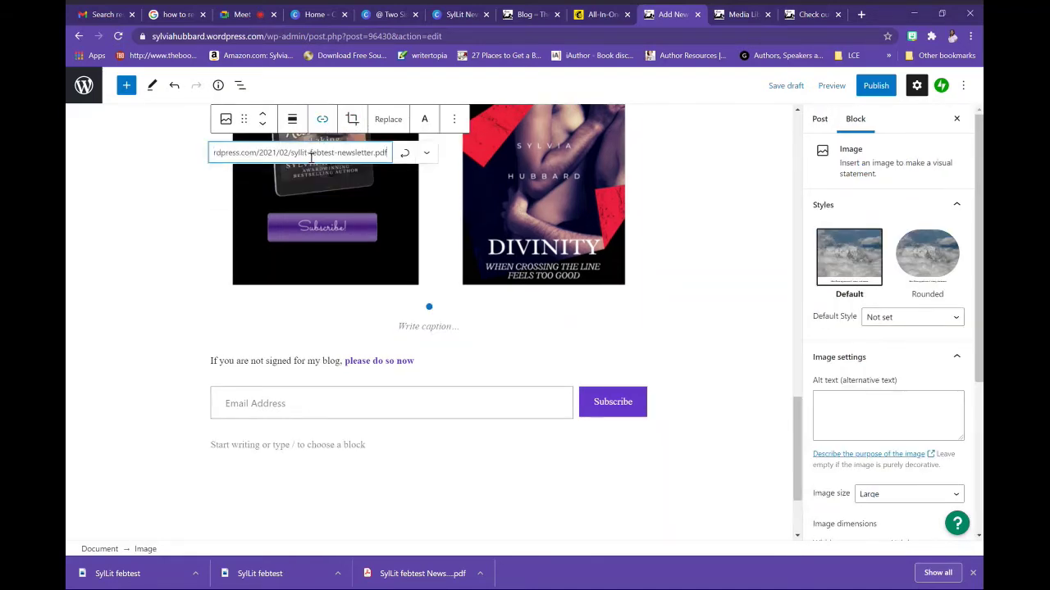
click(405, 152)
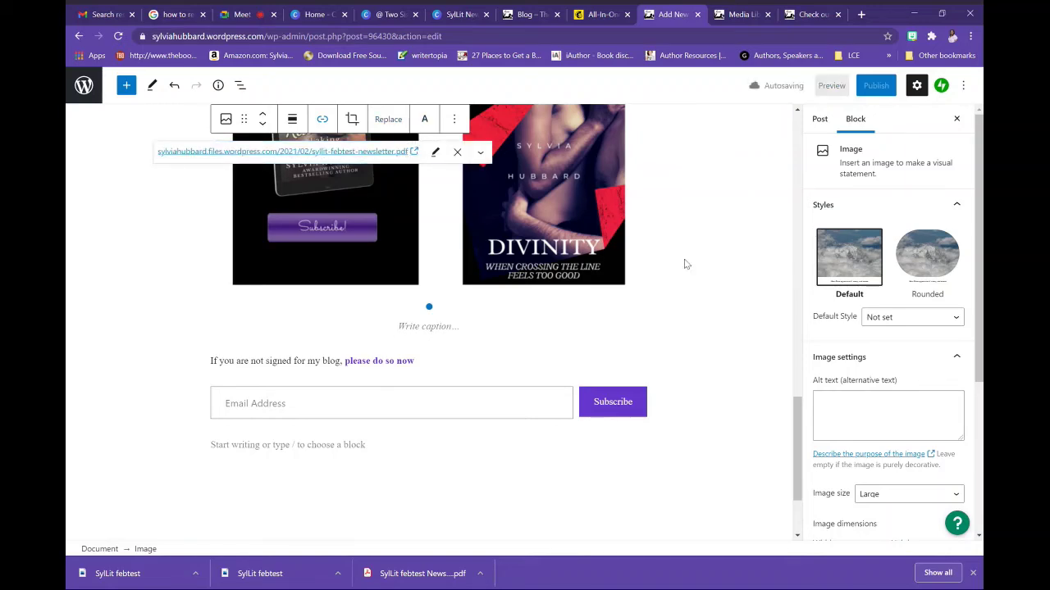
drag(800, 424, 794, 222)
scroll(794, 220, up, 3)
Link the first newsletter page image to the same PDF URL, then check the Booktrailer post page
click(483, 215)
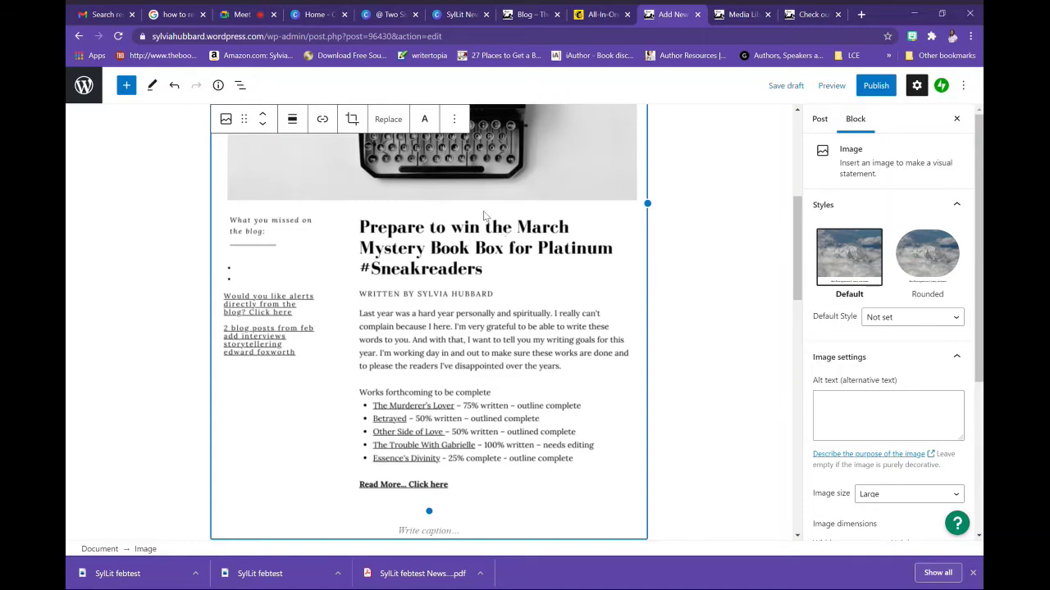
click(323, 119)
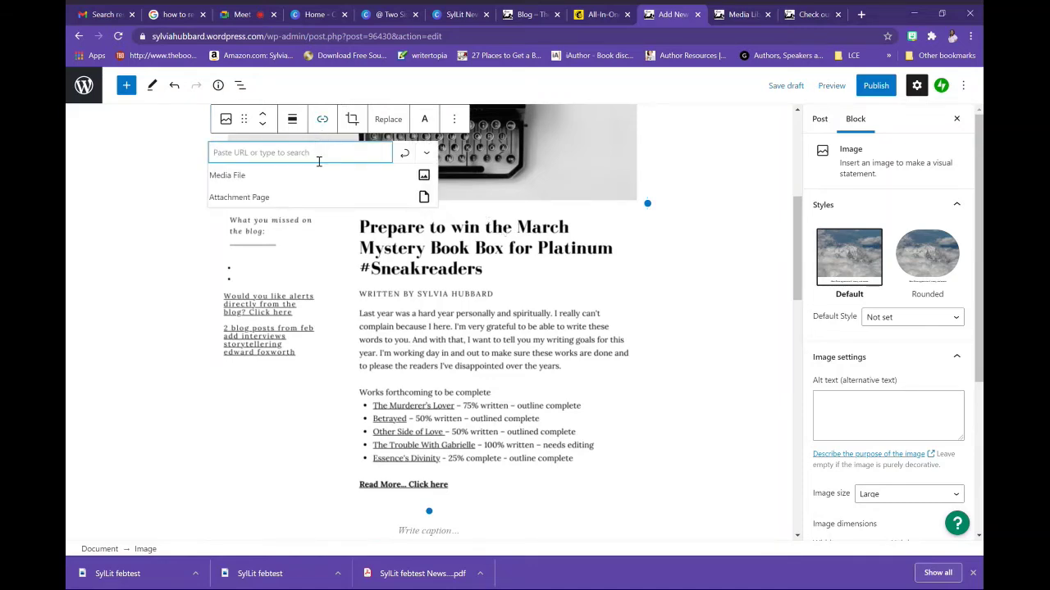
key(ctrl+v)
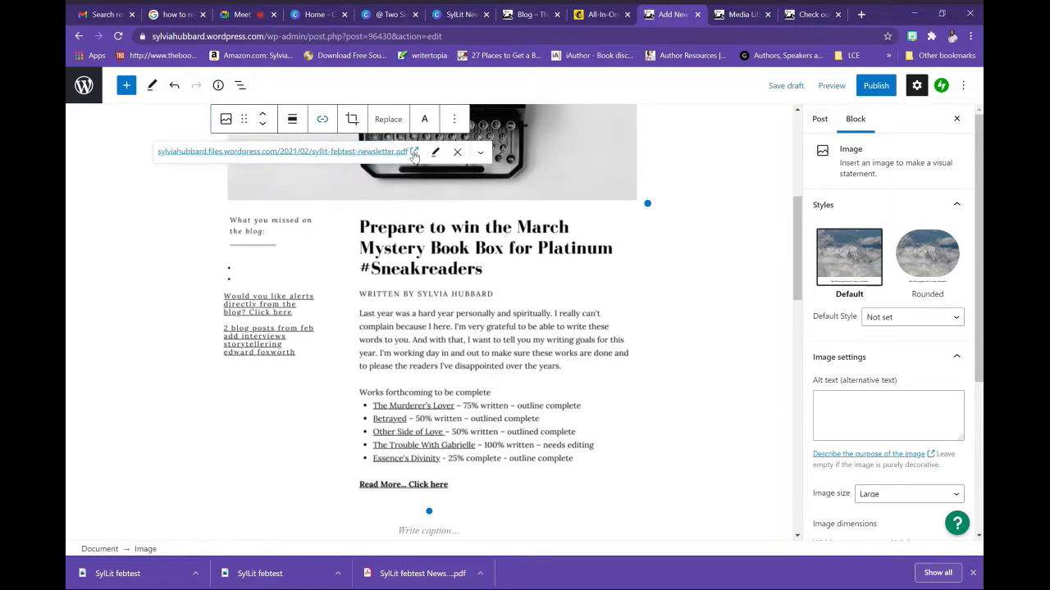
click(409, 154)
scroll(798, 279, down, 3)
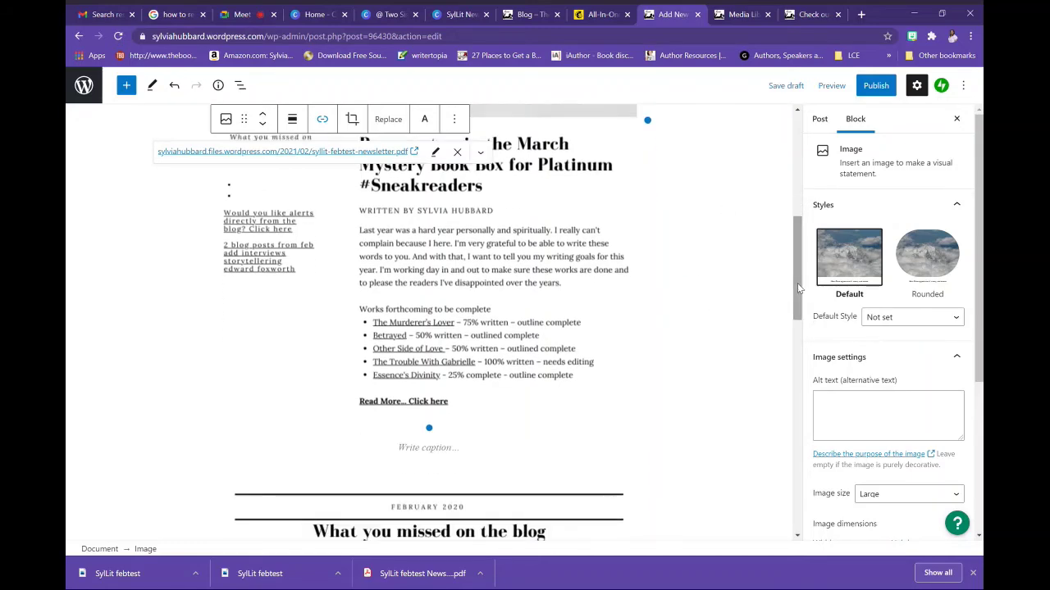
scroll(787, 262, up, 3)
scroll(782, 259, down, 1)
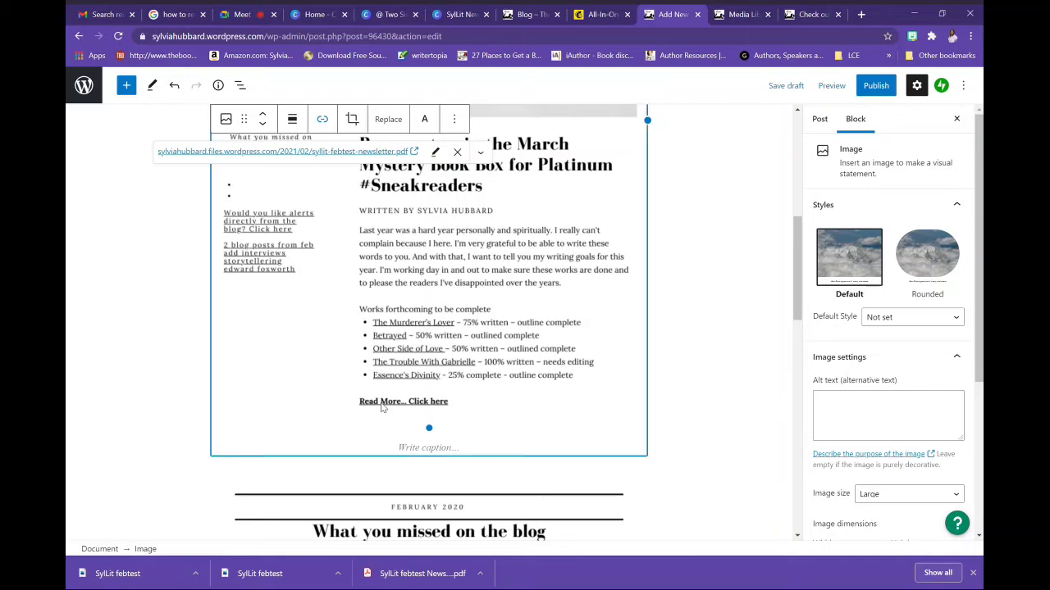
click(802, 16)
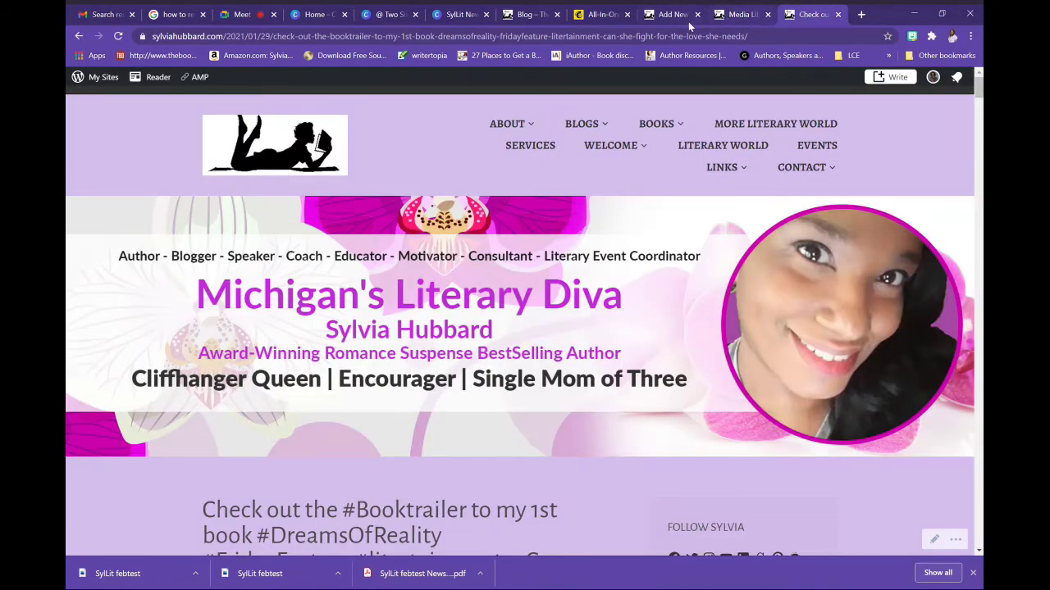
click(686, 15)
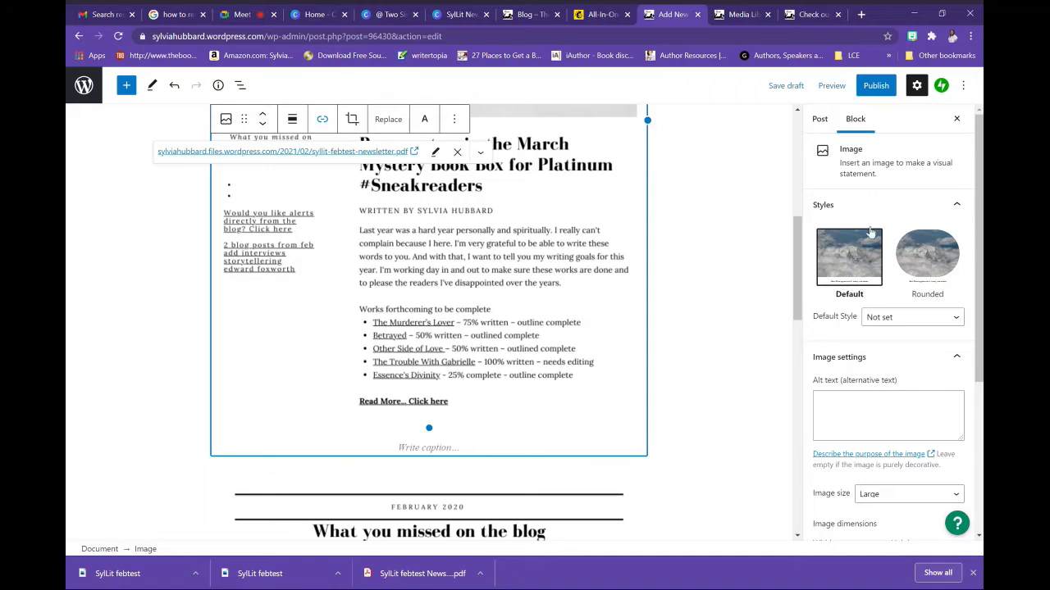
drag(797, 295, 794, 221)
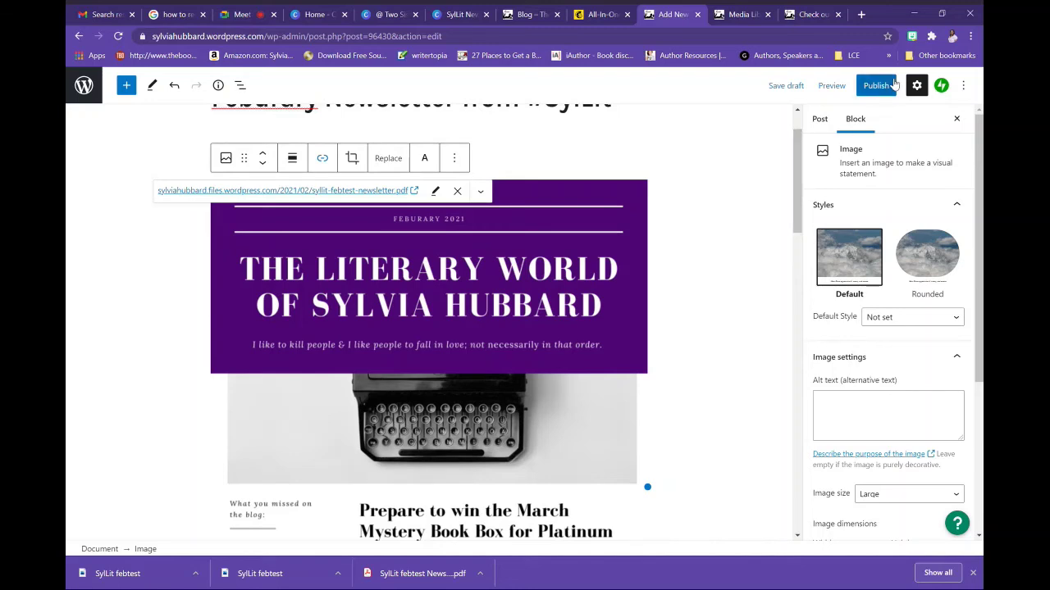
Save the draft, switch to the Code editor and select all the block markup
click(787, 86)
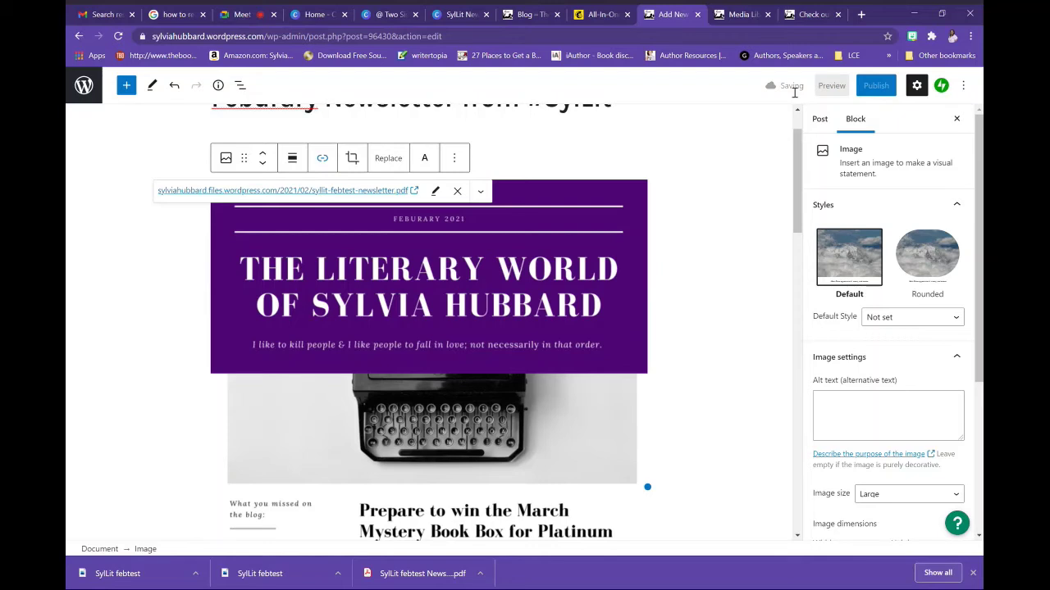
click(965, 87)
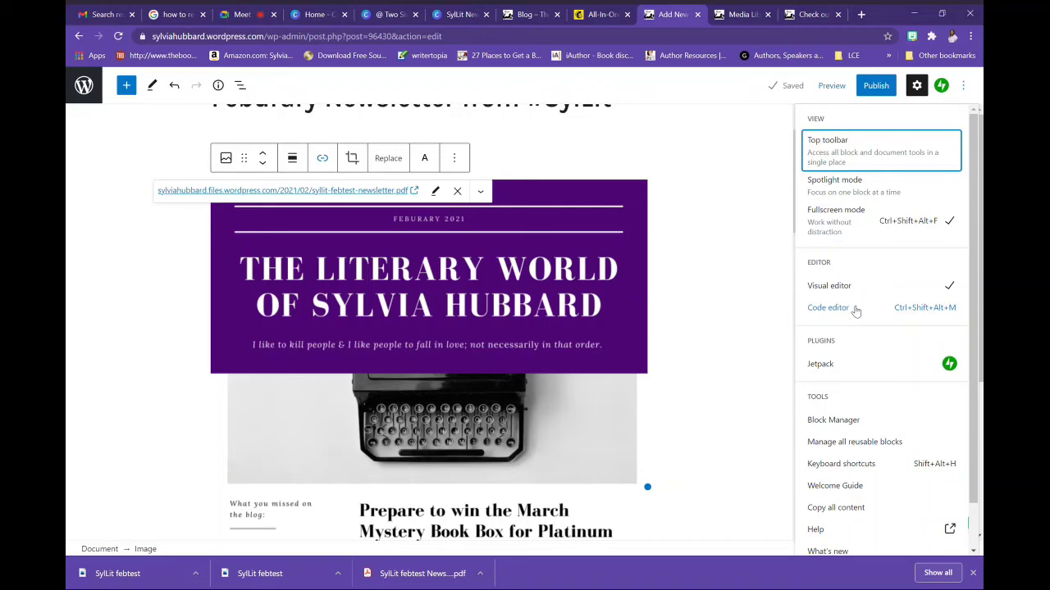
click(854, 311)
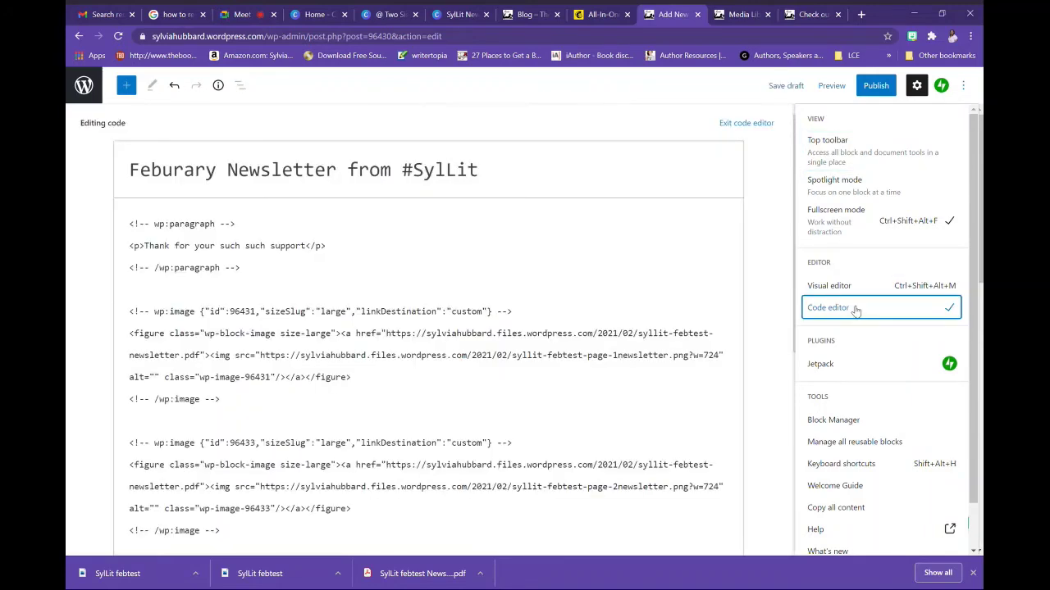
click(233, 318)
key(ctrl+a)
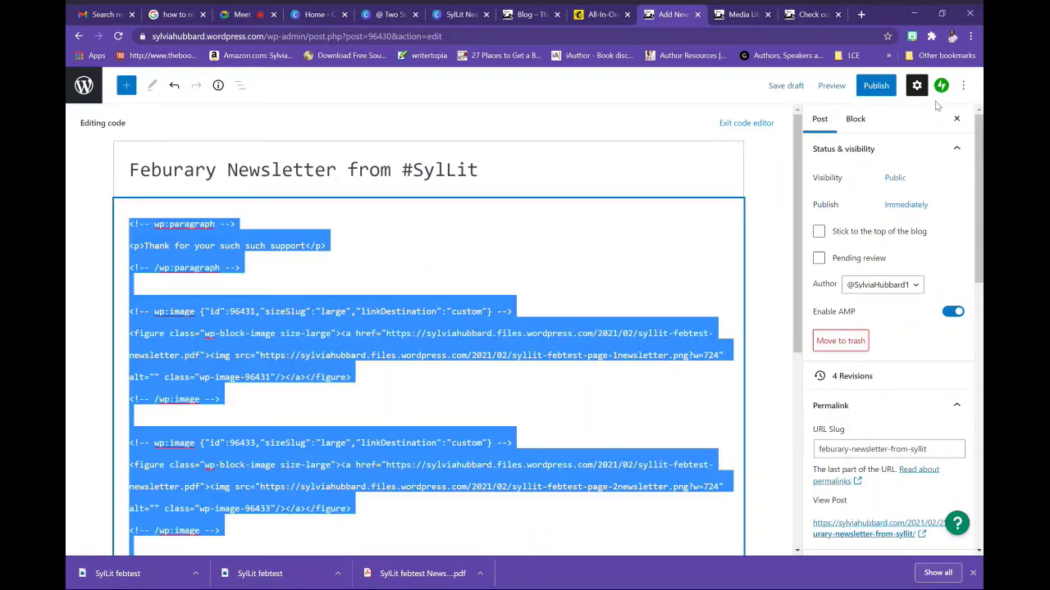
click(964, 86)
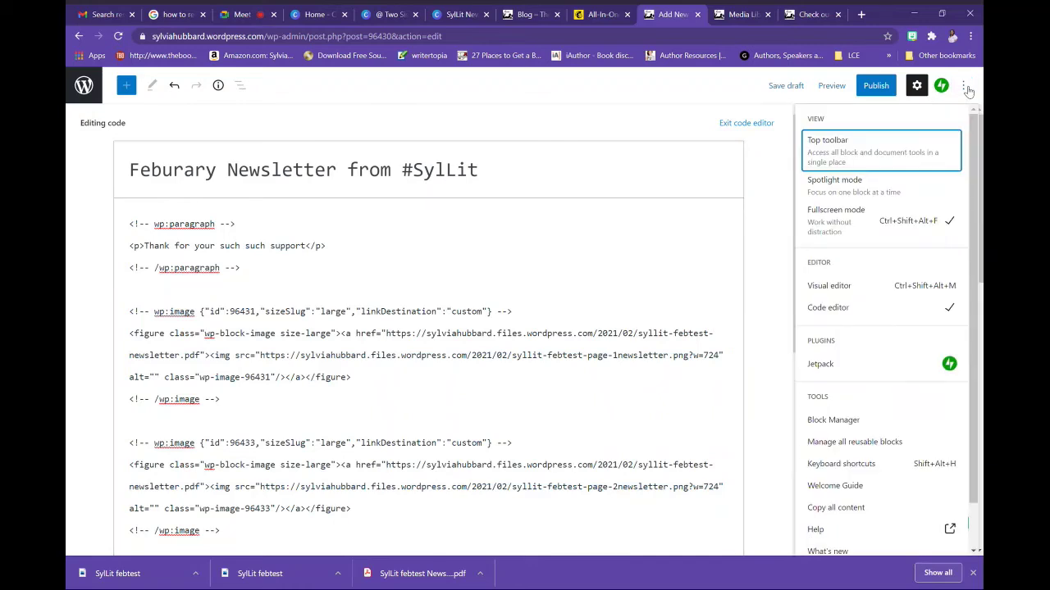
click(968, 89)
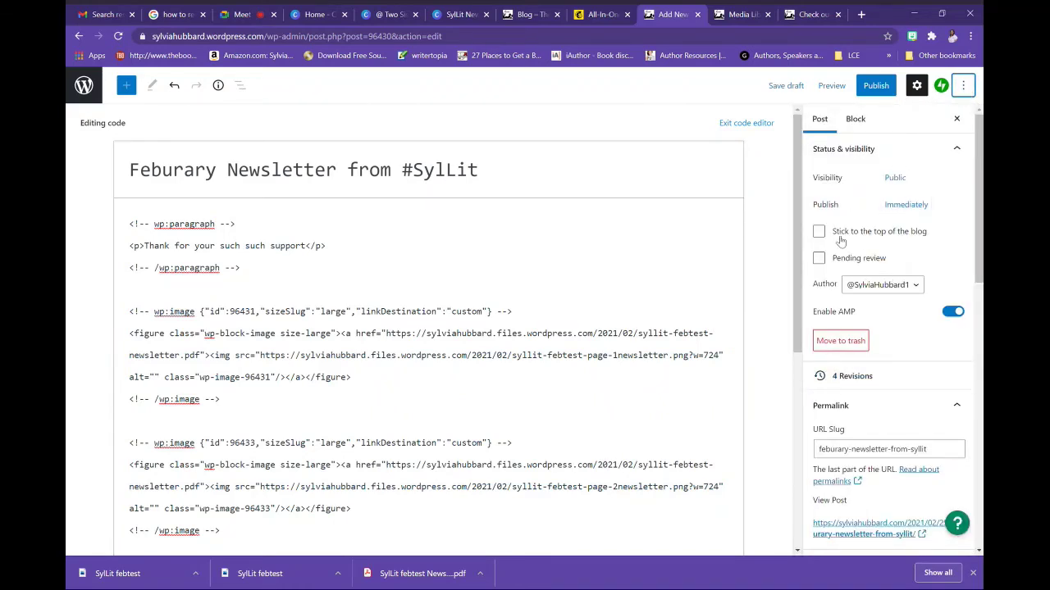
Schedule the post for February 26, 2021 at 07:56
click(916, 208)
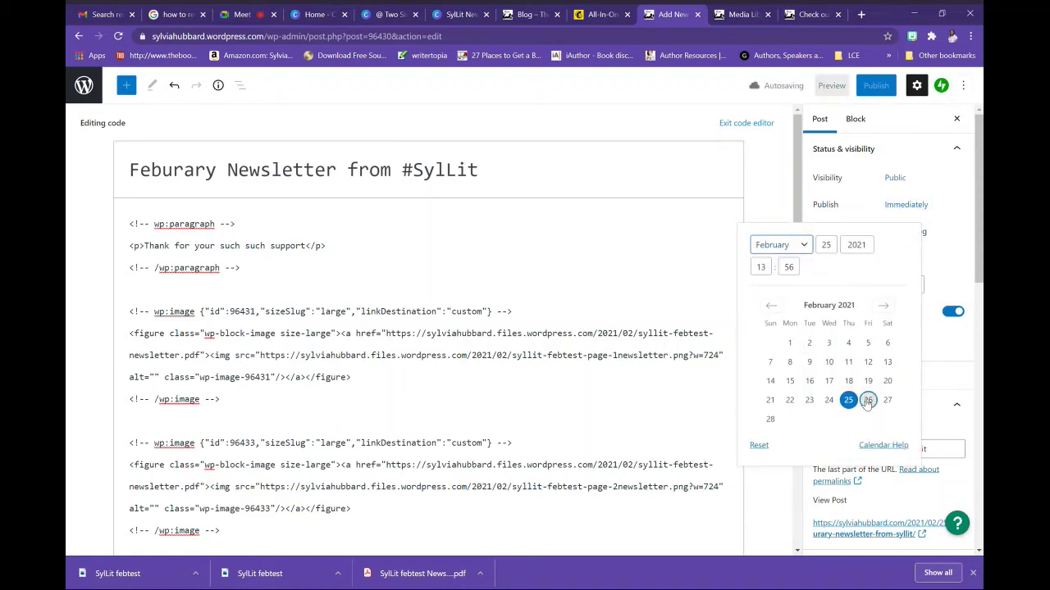
click(867, 401)
click(948, 211)
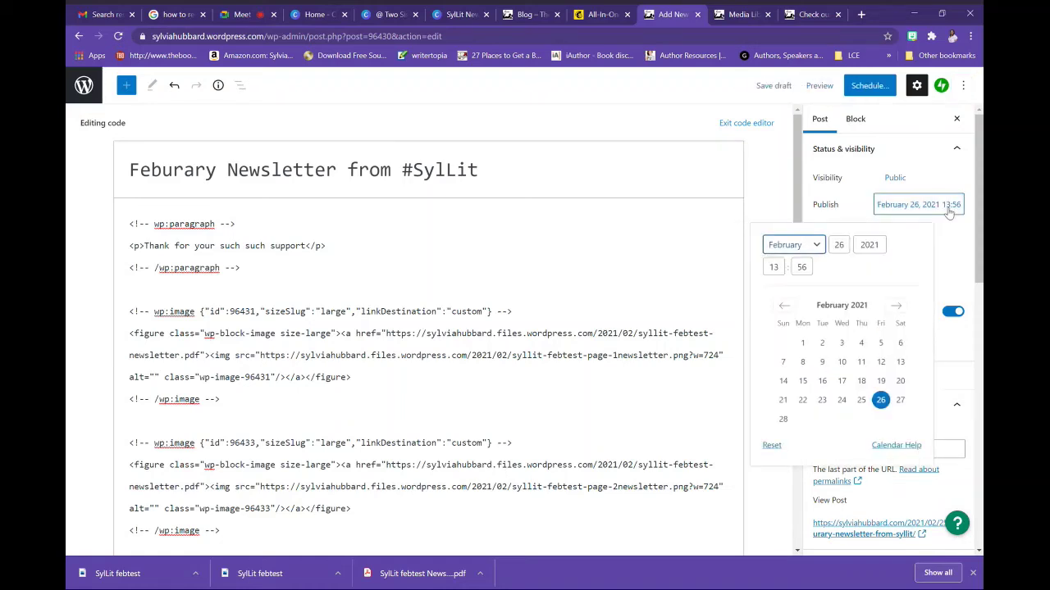
drag(780, 269, 748, 278)
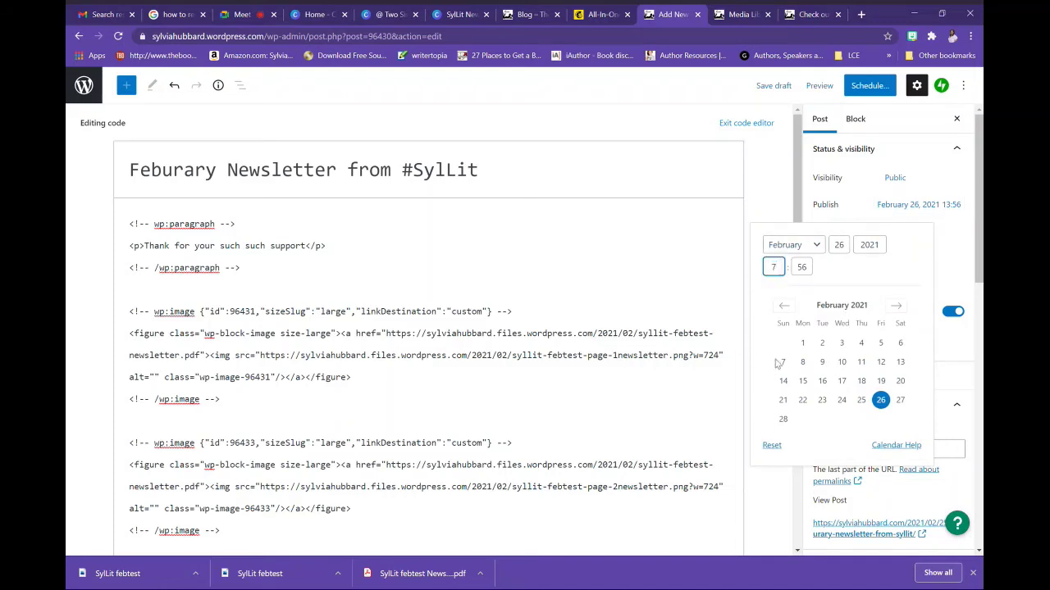
click(957, 229)
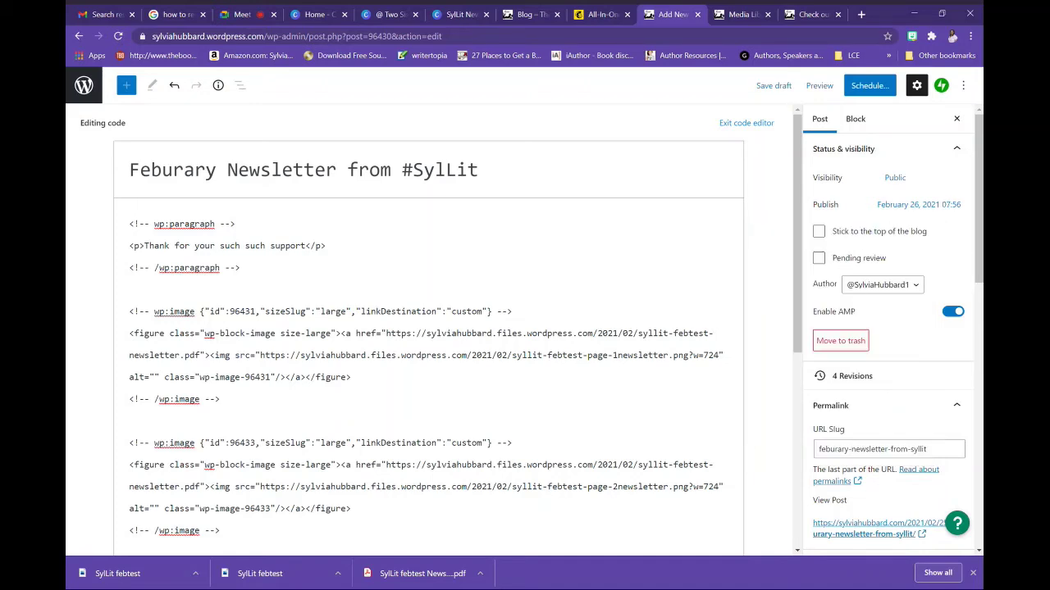
Upload the first newsletter page image and set it as the post's featured image
drag(976, 250, 975, 455)
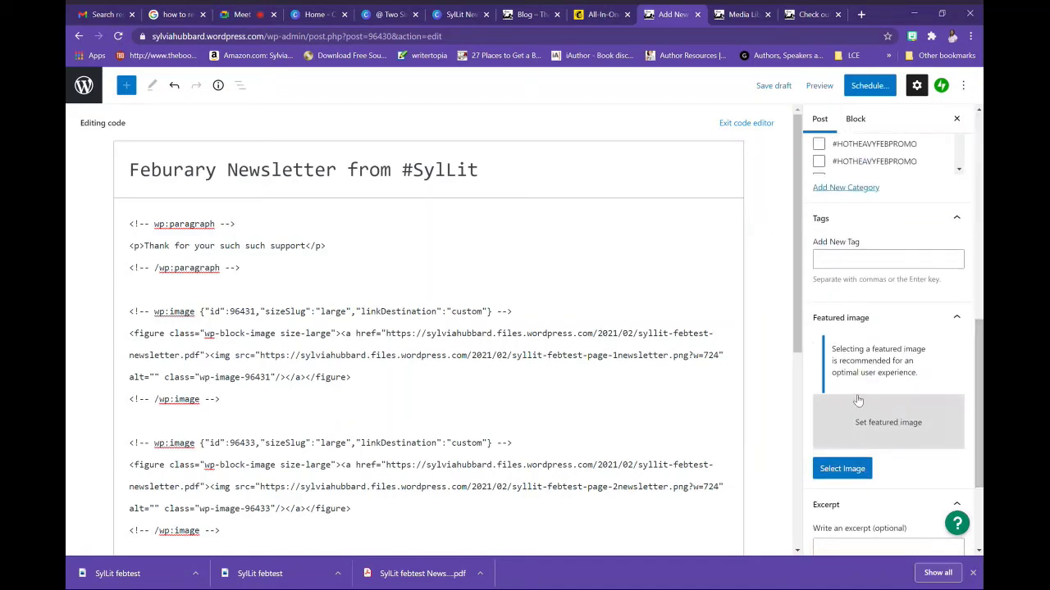
click(859, 422)
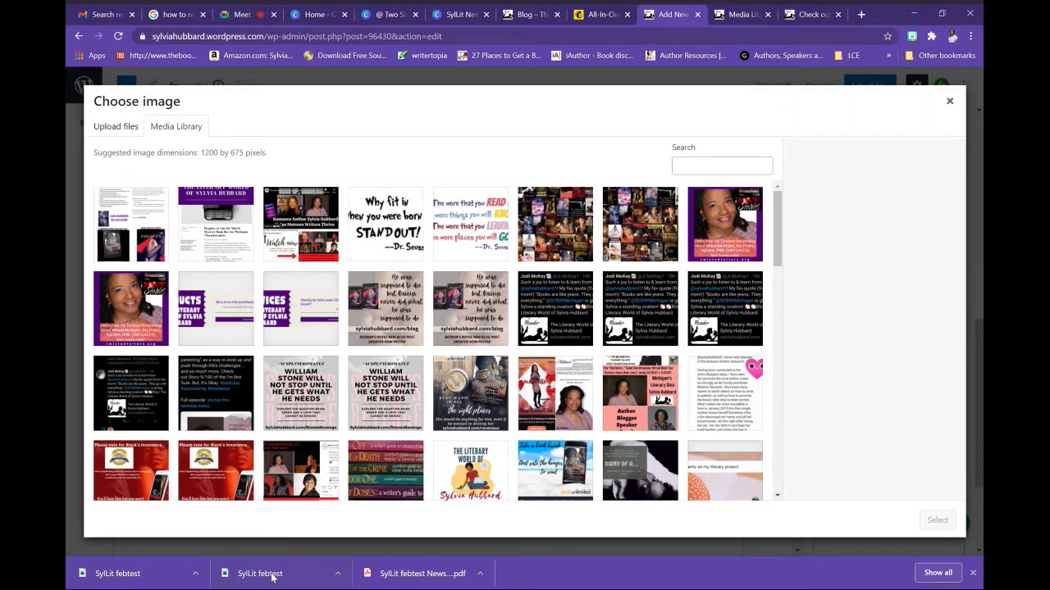
drag(271, 577, 320, 361)
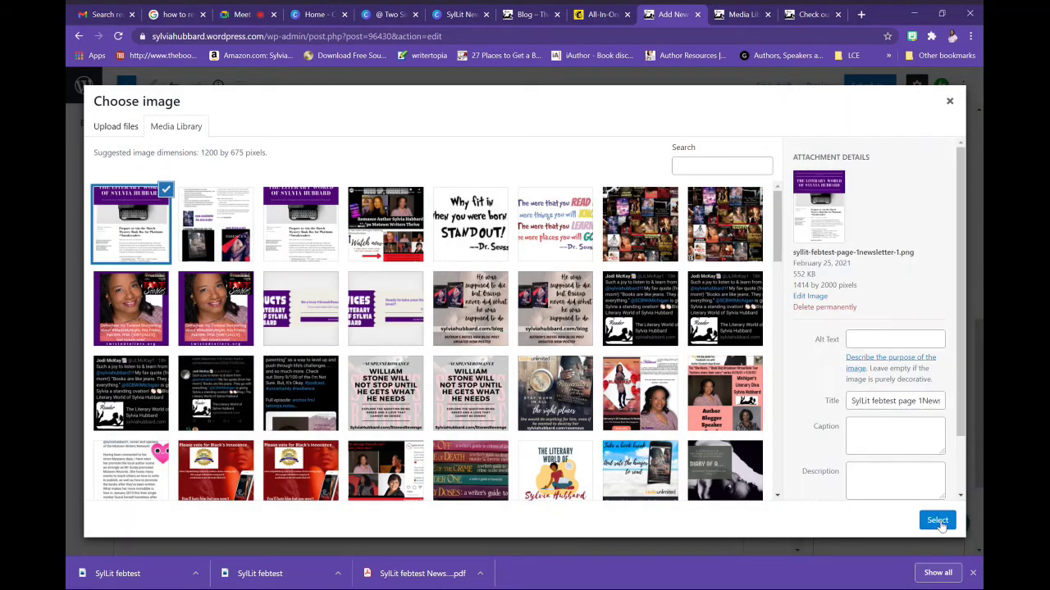
click(938, 521)
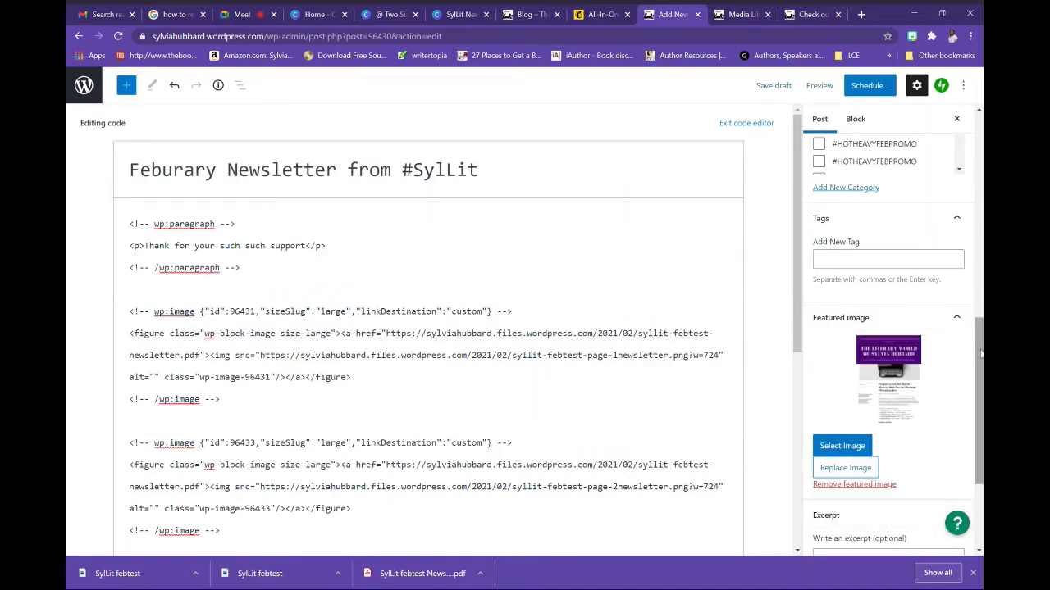
scroll(976, 310, up, 8)
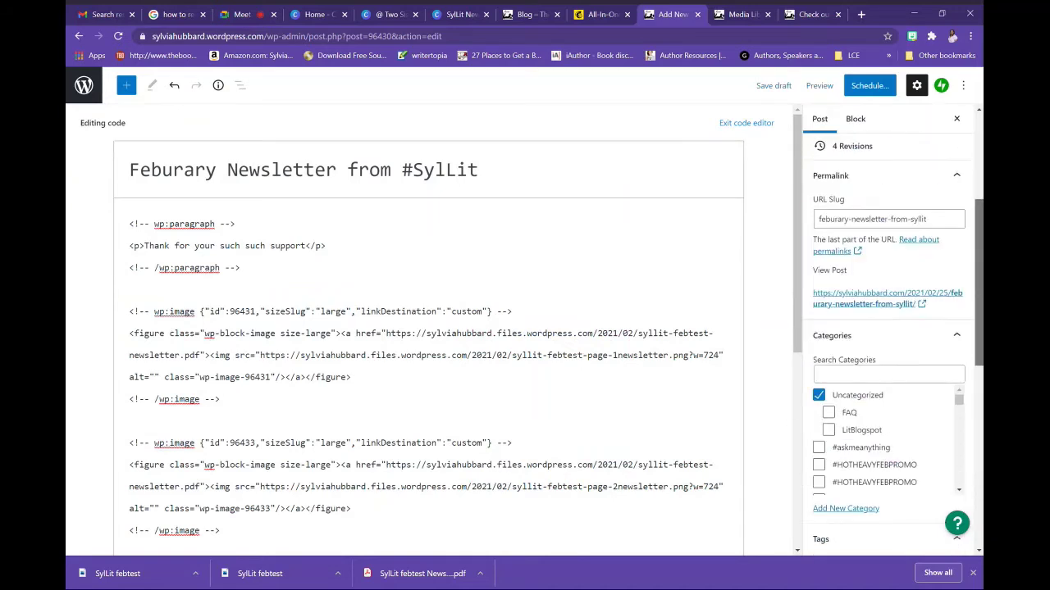
Preview the post in the Visual editor, return to the Code editor, select all code, then open Mailchimp
click(964, 85)
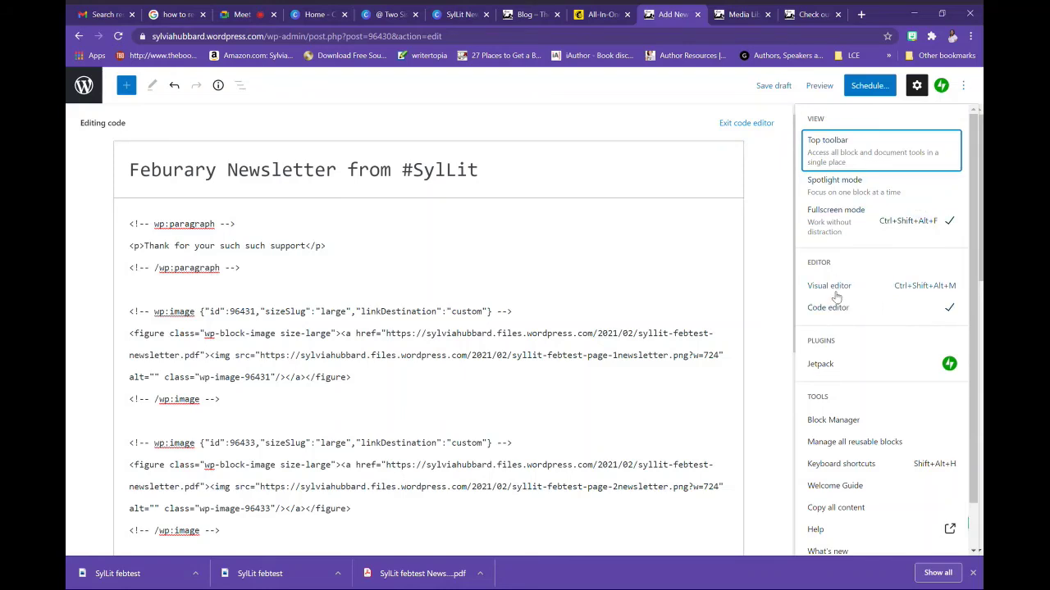
click(836, 291)
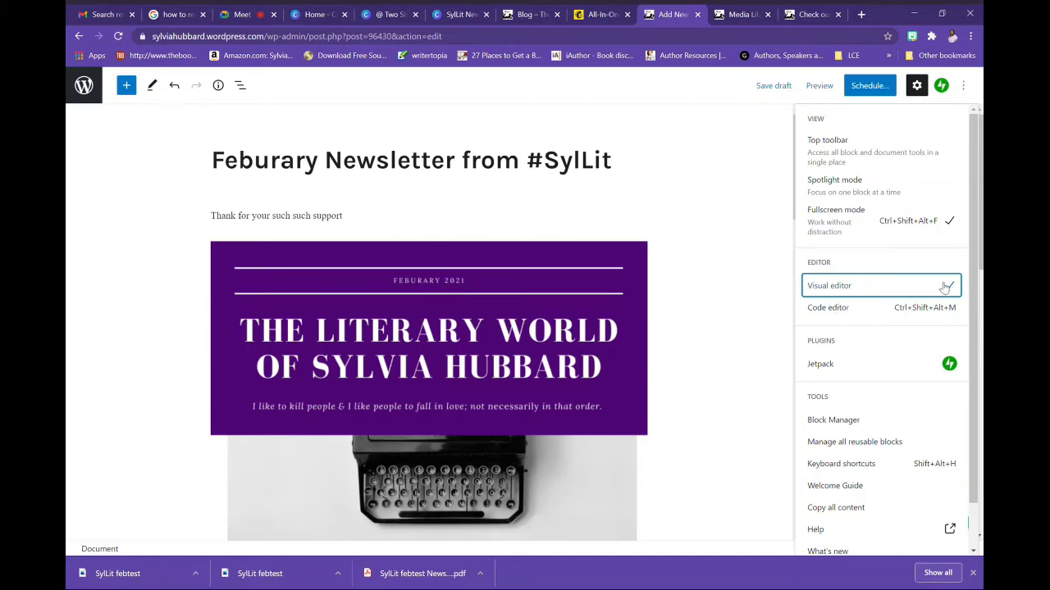
click(863, 308)
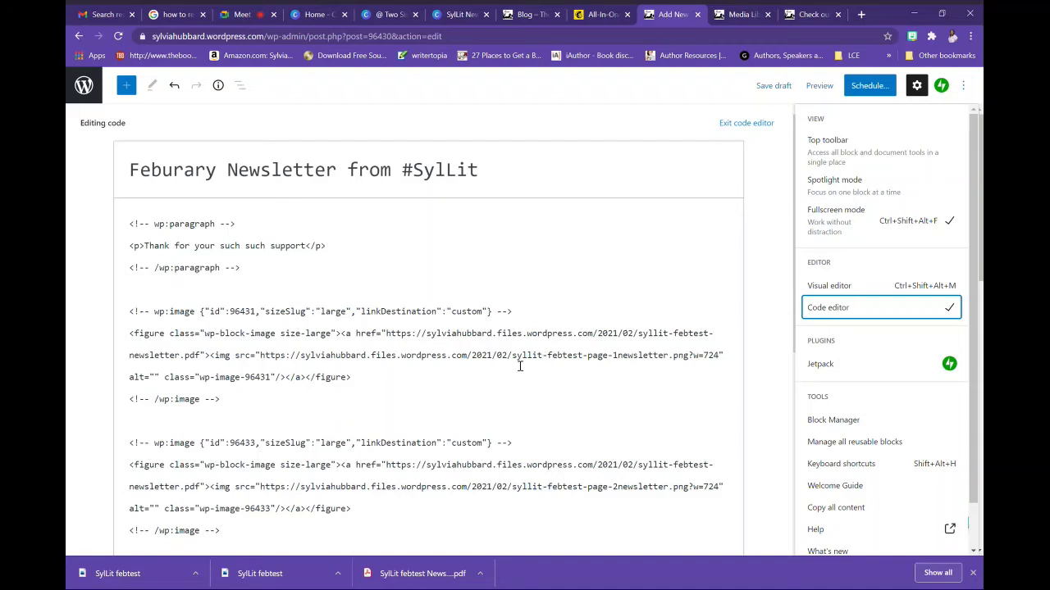
click(293, 331)
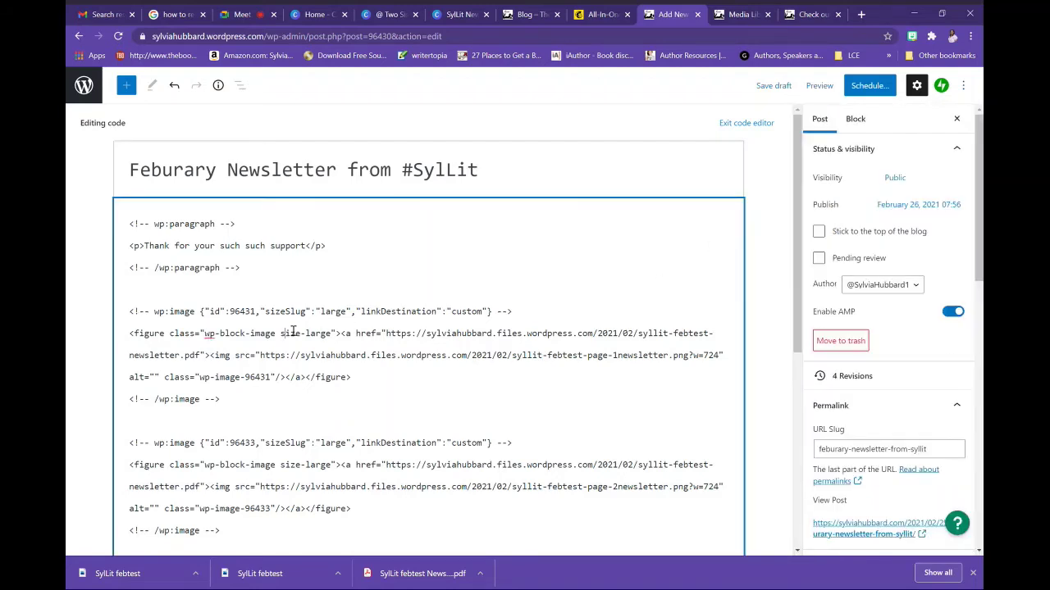
key(ctrl+a)
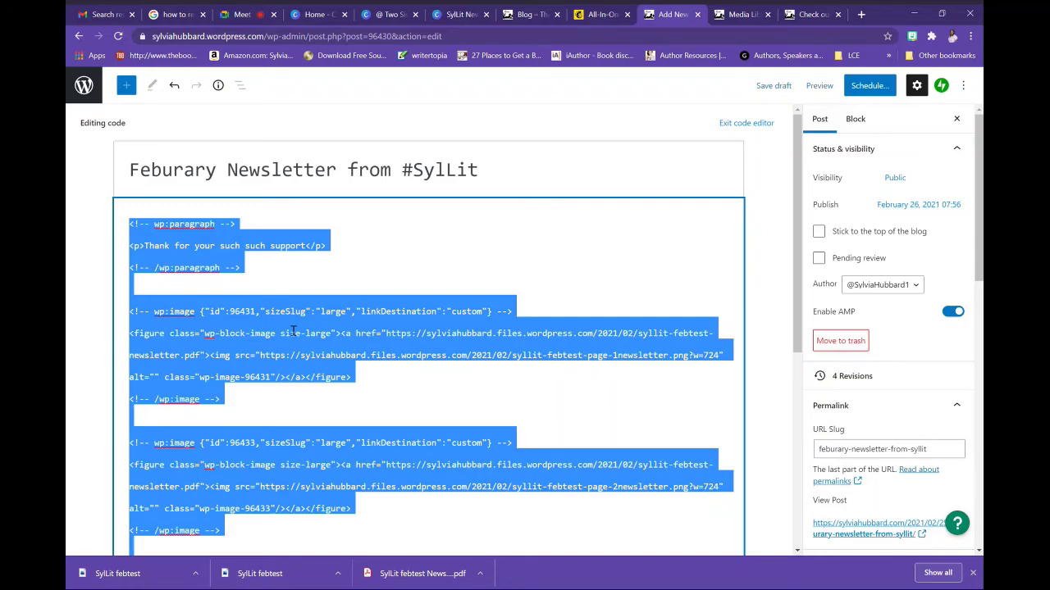
click(586, 16)
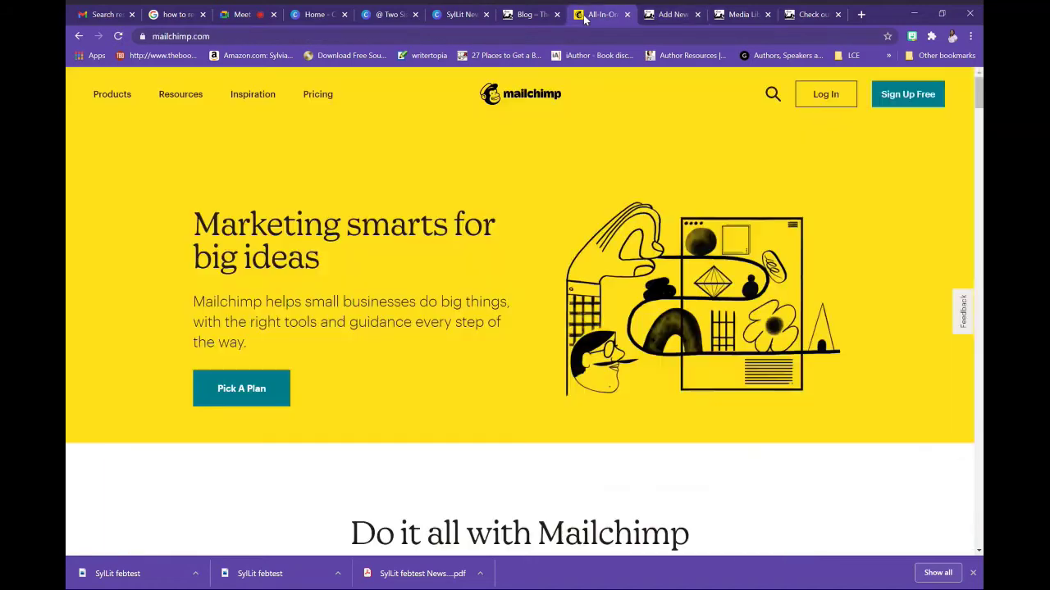
Log in to Mailchimp with the saved account and start a new campaign
click(822, 95)
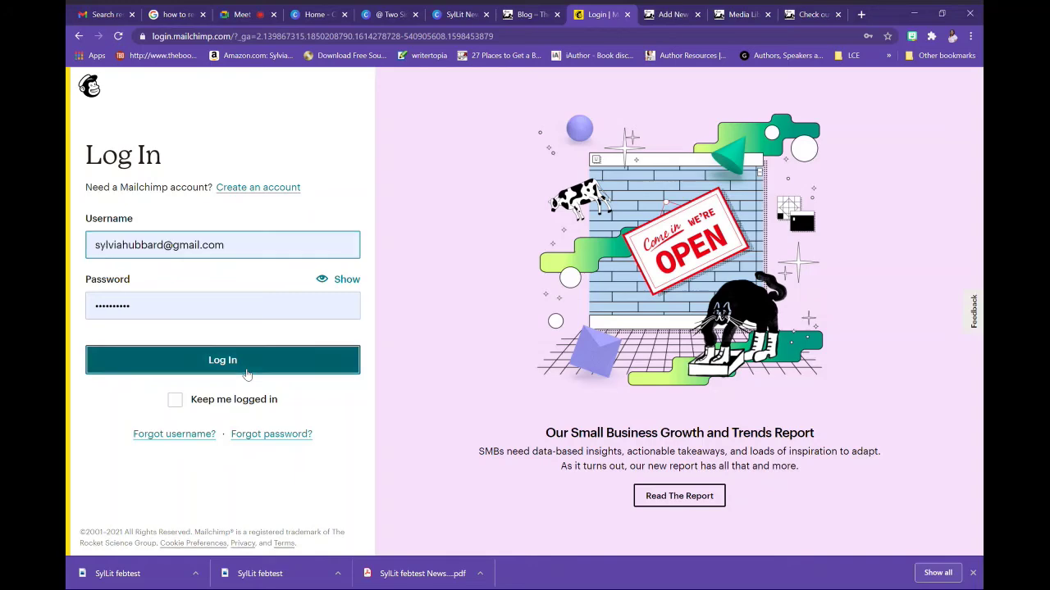
click(243, 372)
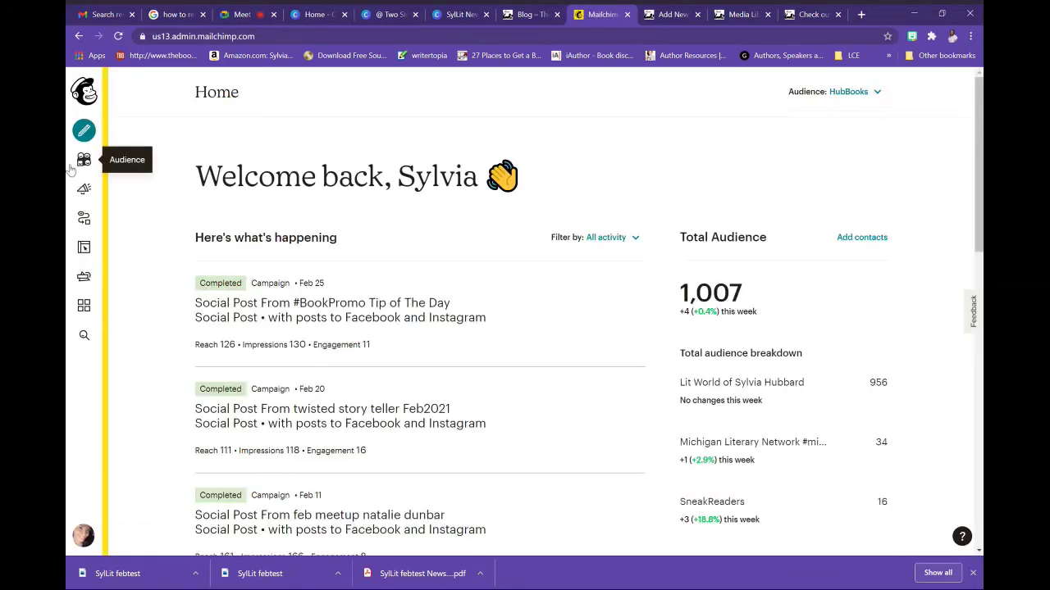
click(84, 132)
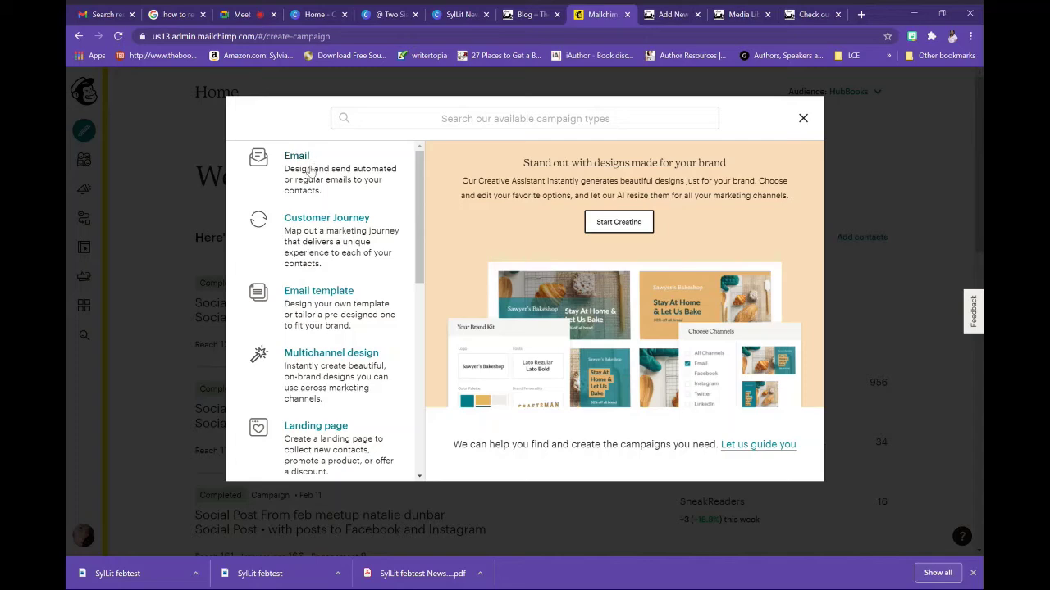
Create an Email campaign named 'febtest campaign' and open its Audience list for recipients
click(312, 171)
click(410, 345)
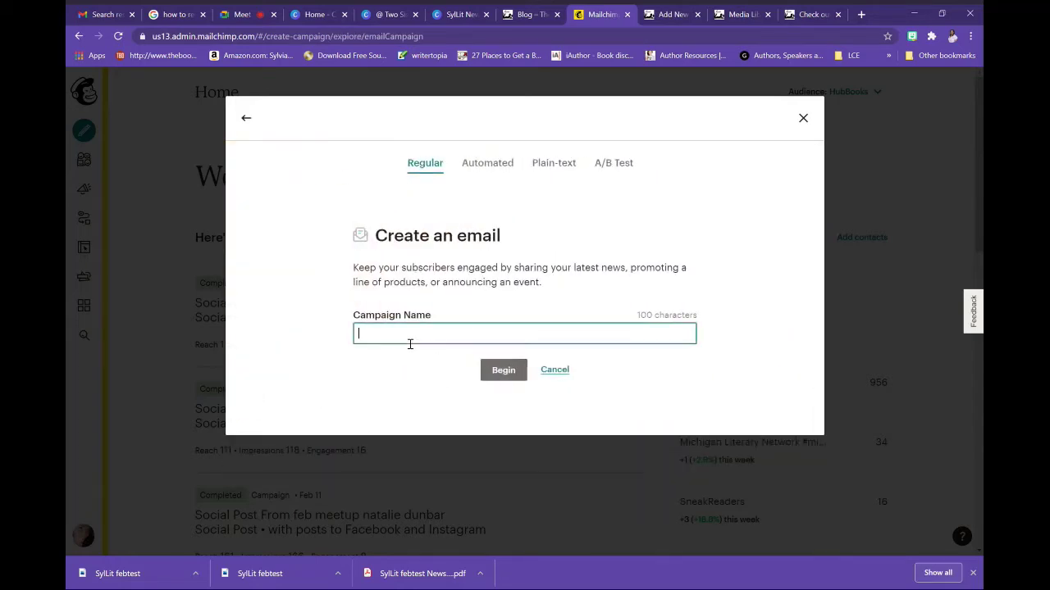
text(febtest cam)
text(paig)
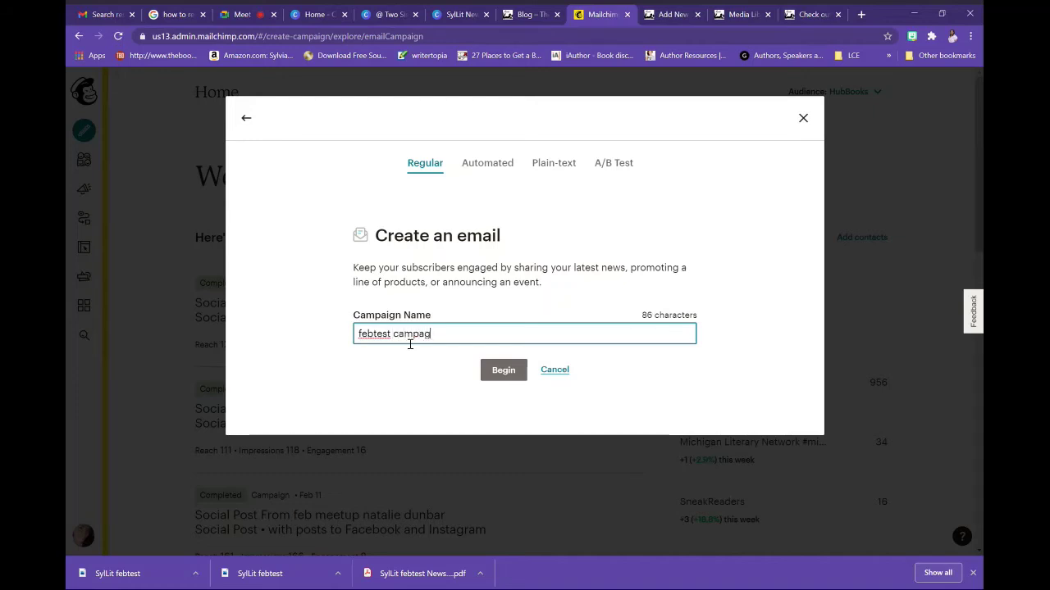
text(n)
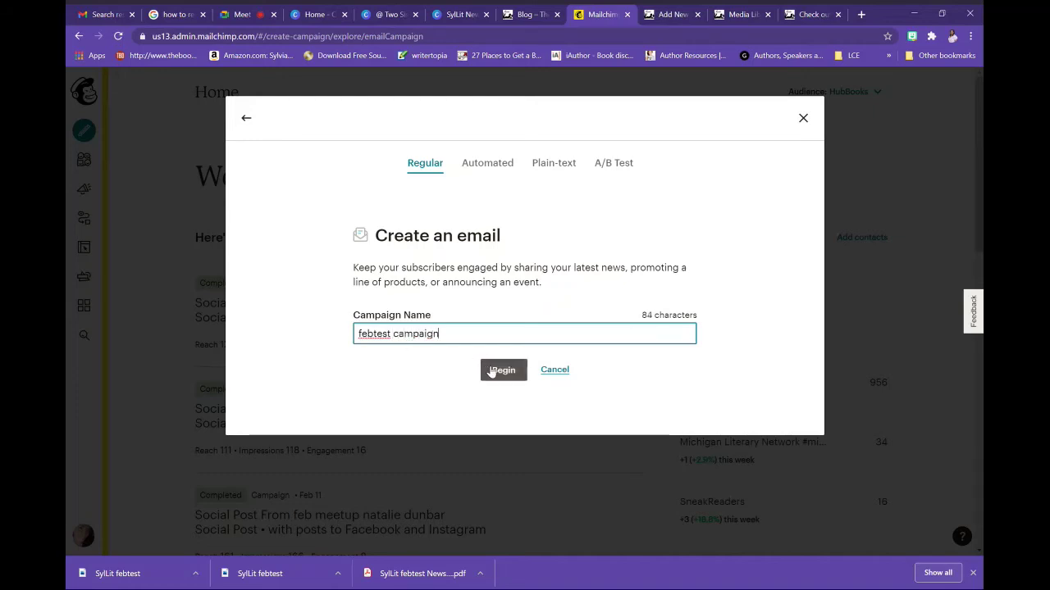
click(488, 370)
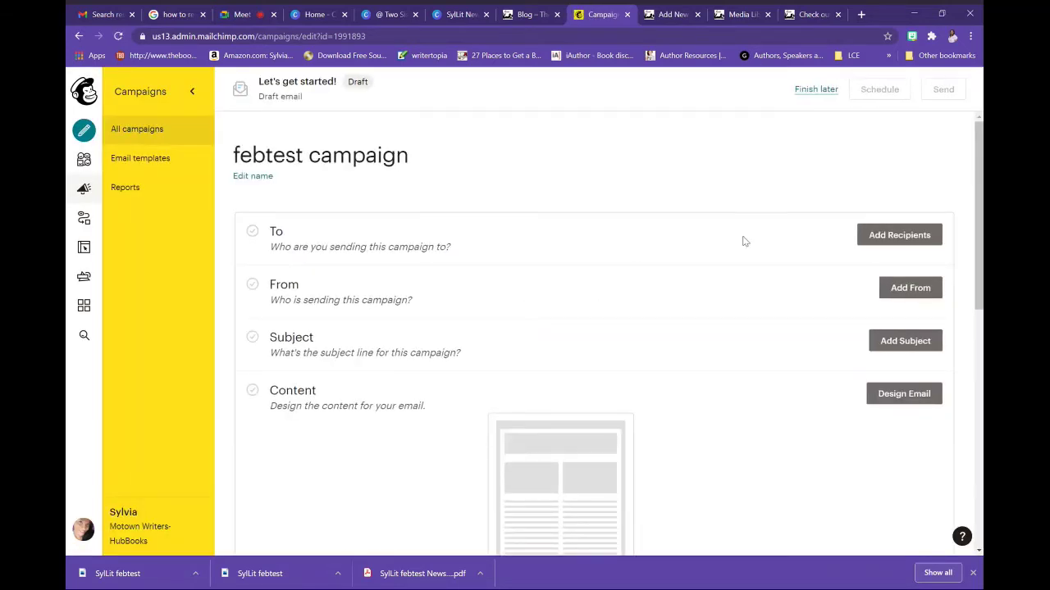
click(880, 235)
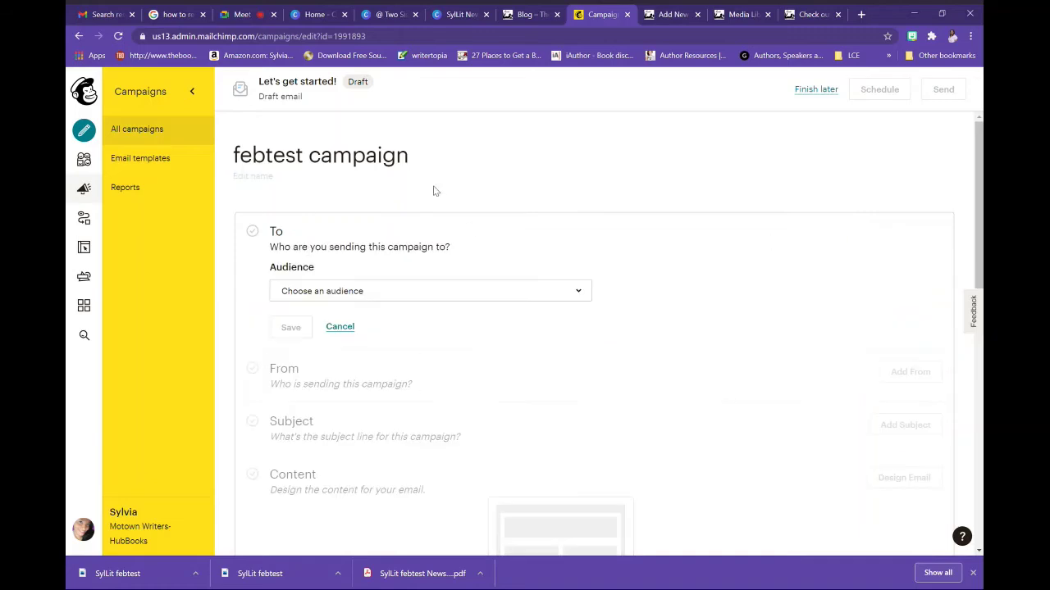
click(448, 297)
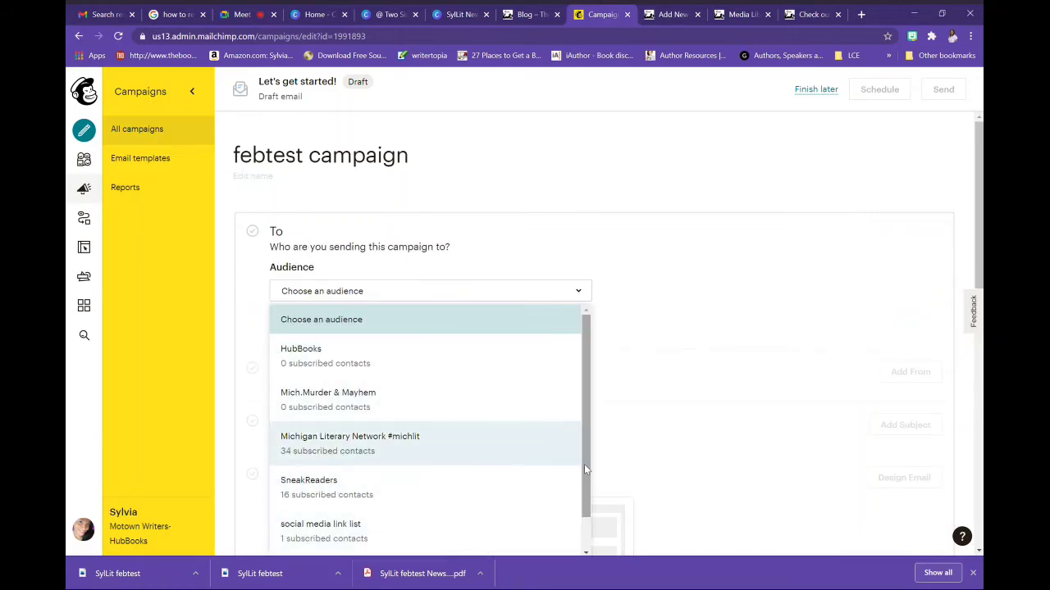
Send the campaign to the audience with 483 contacts
drag(583, 465, 537, 529)
click(471, 530)
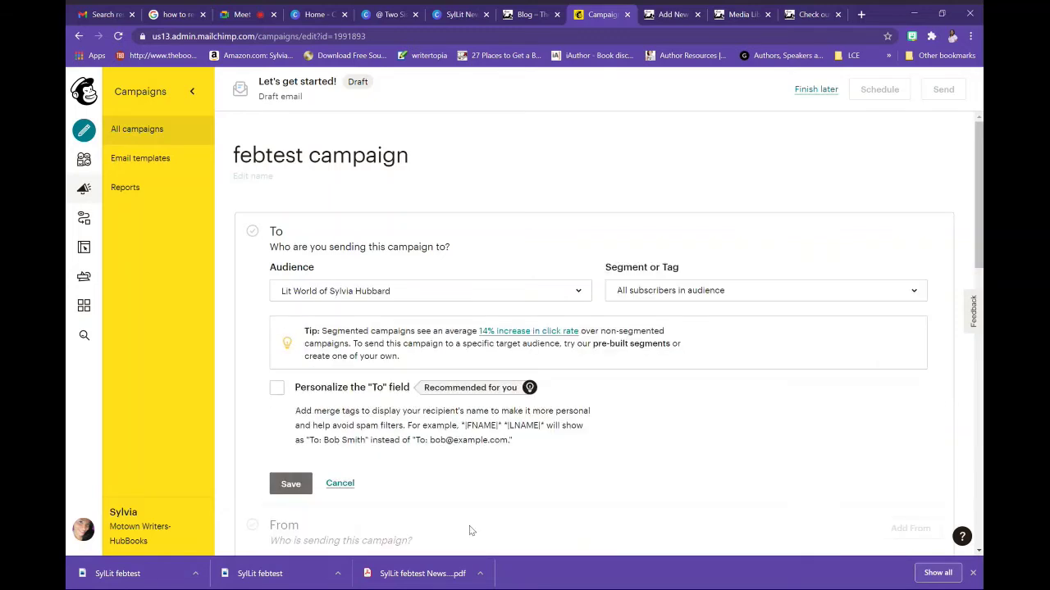
click(526, 295)
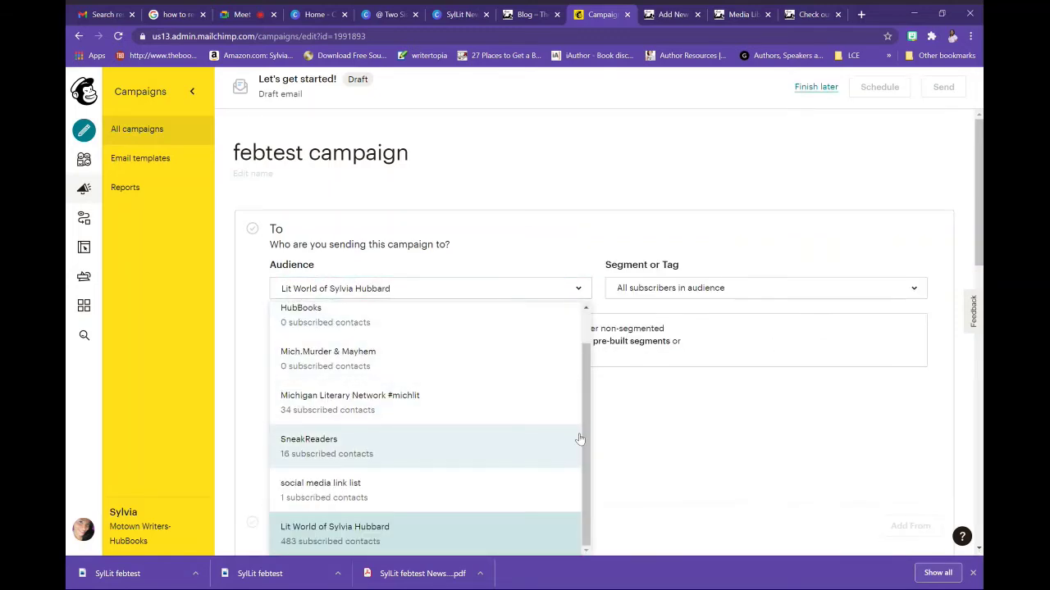
scroll(585, 447, down, 1)
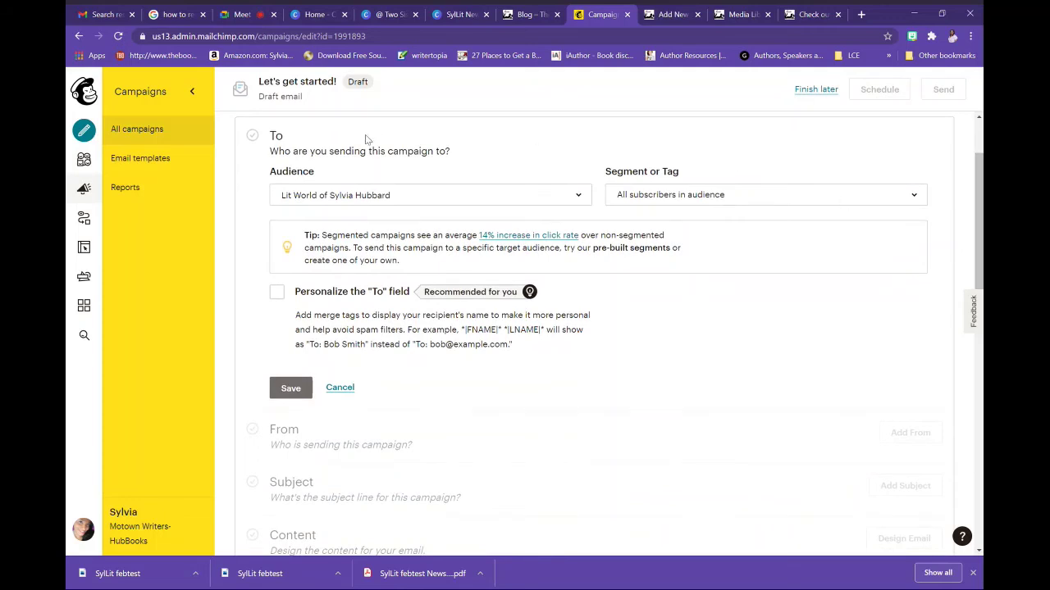
click(368, 203)
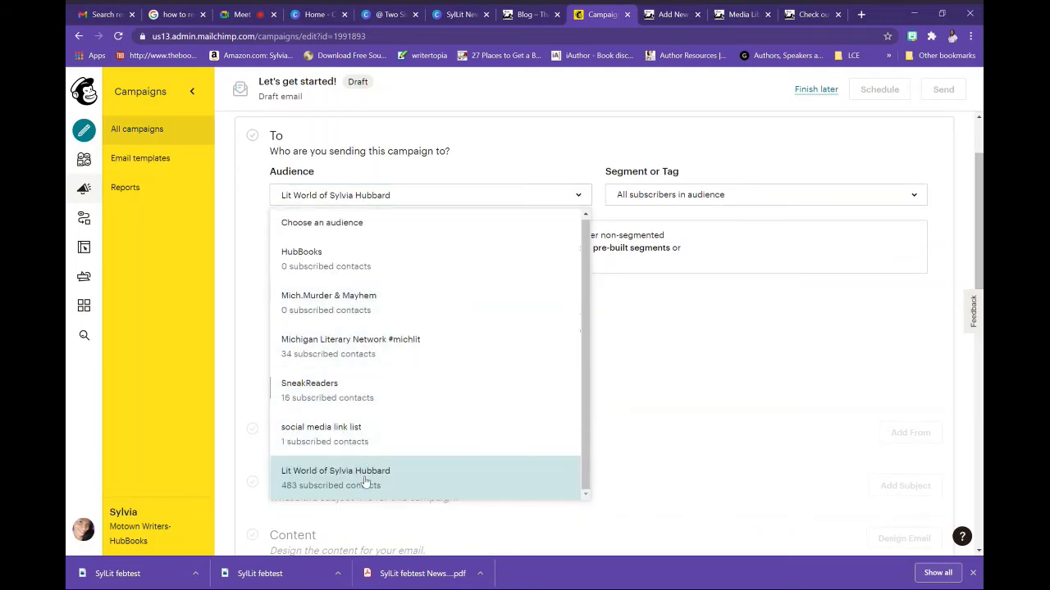
click(363, 481)
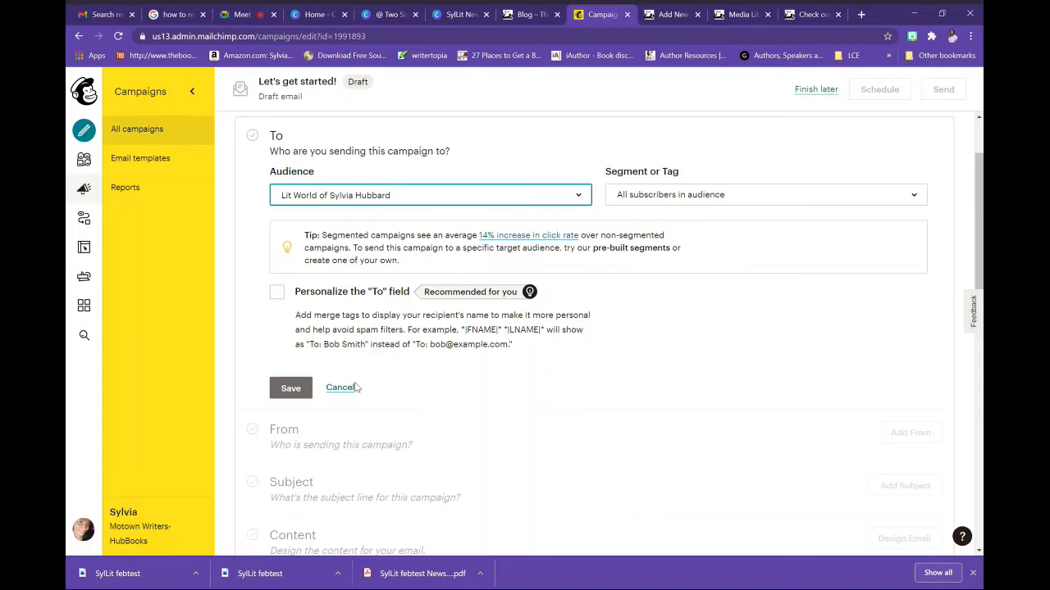
Personalize the To field with *|FNAME|*, save the recipients, and expand the subject fields
click(278, 294)
click(349, 390)
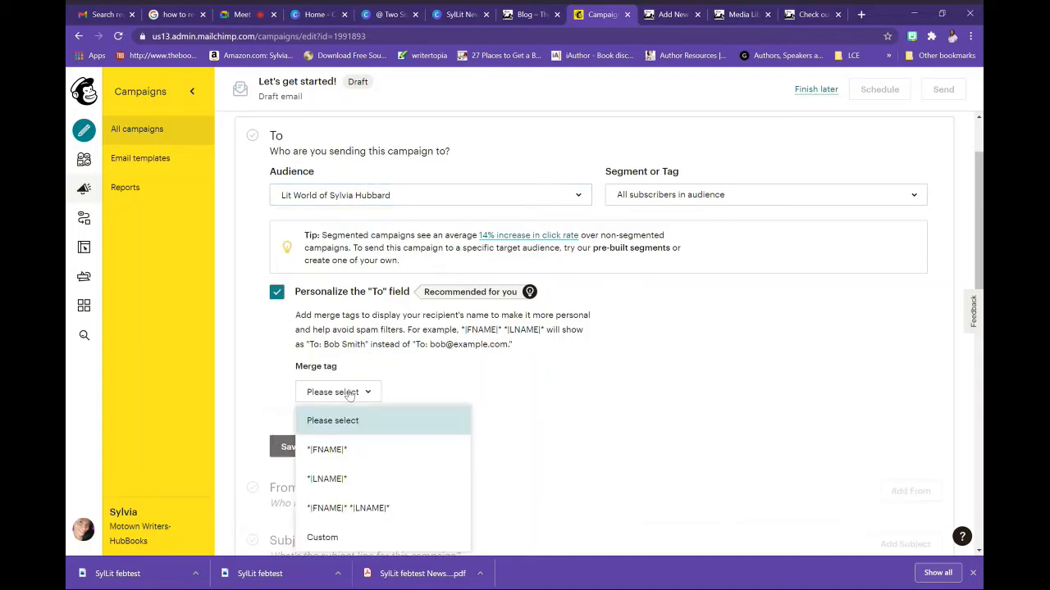
click(348, 450)
click(289, 446)
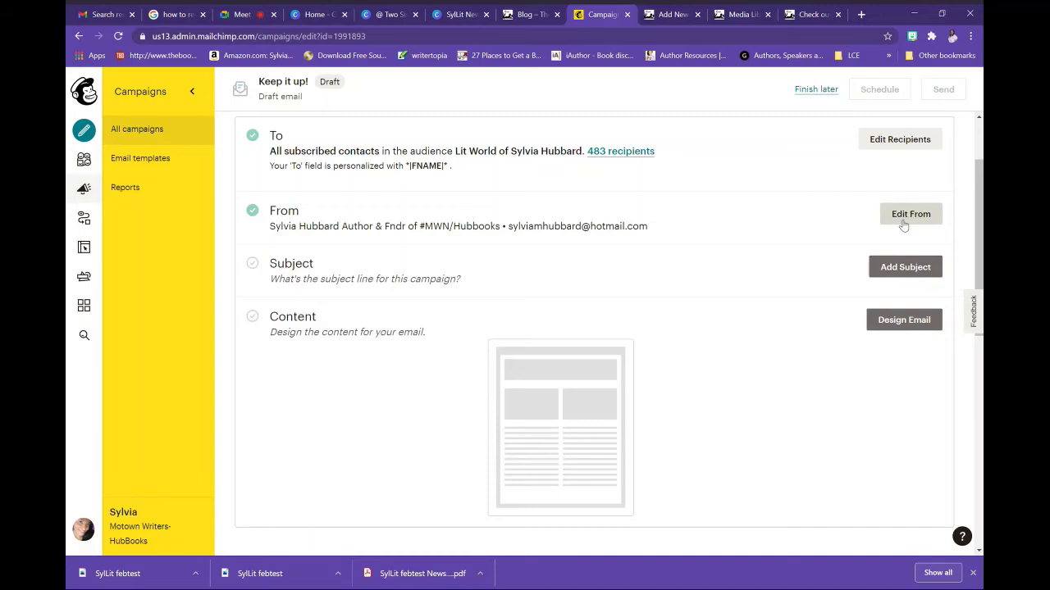
click(879, 274)
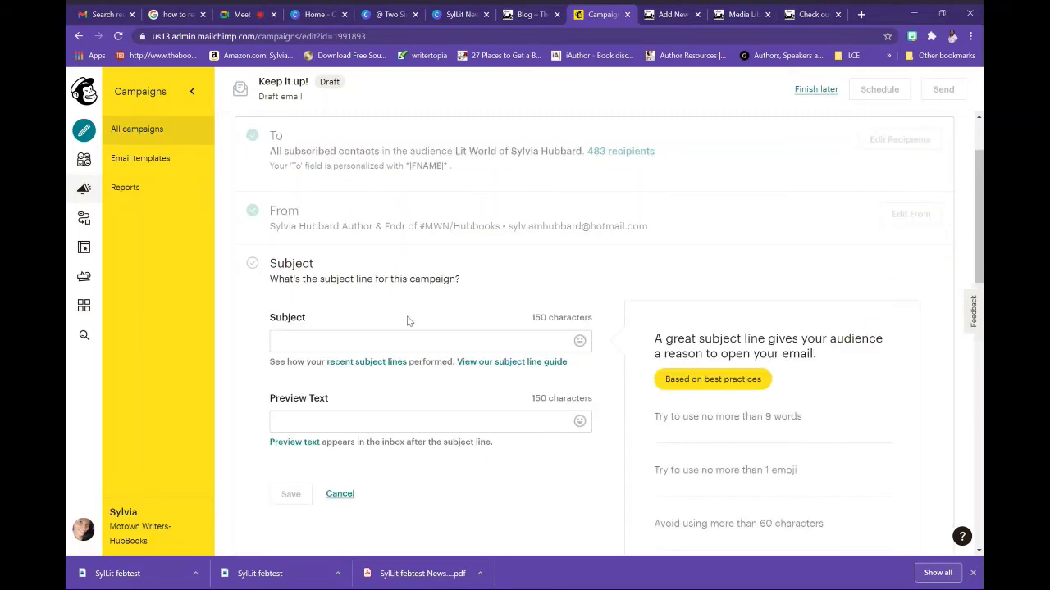
Enter the subject line 'See whats to come for the #SylLit World'
click(661, 16)
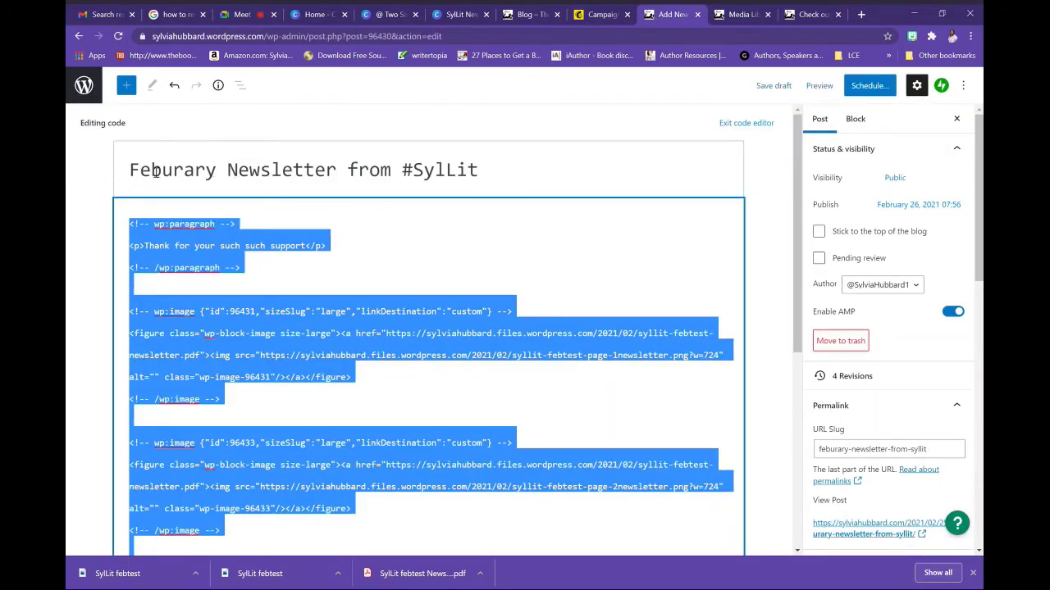
click(590, 15)
text(S)
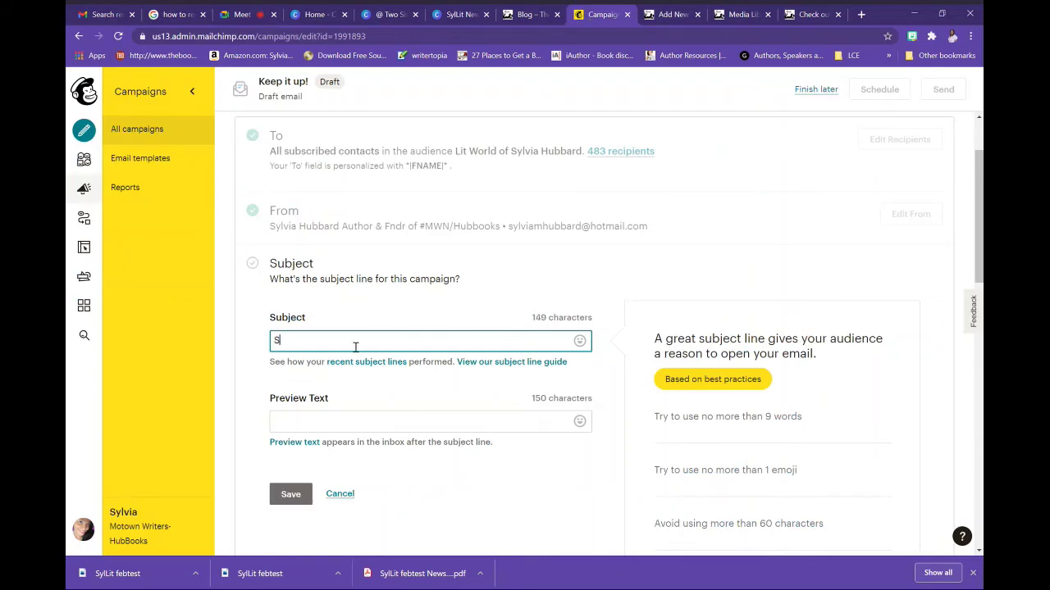
text(ee whats)
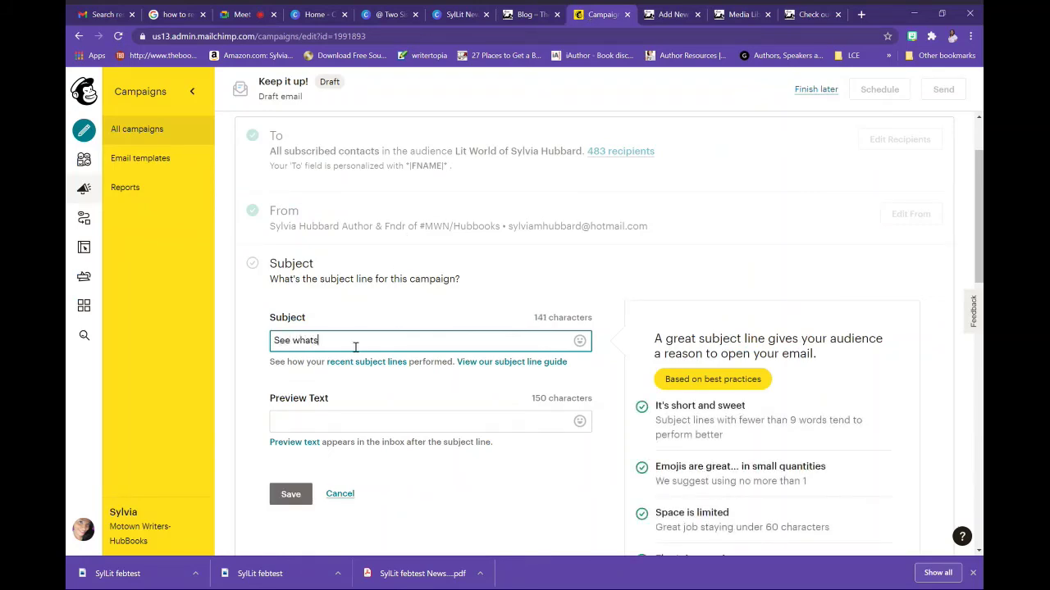
text( to come for the #SylLit Wolrd)
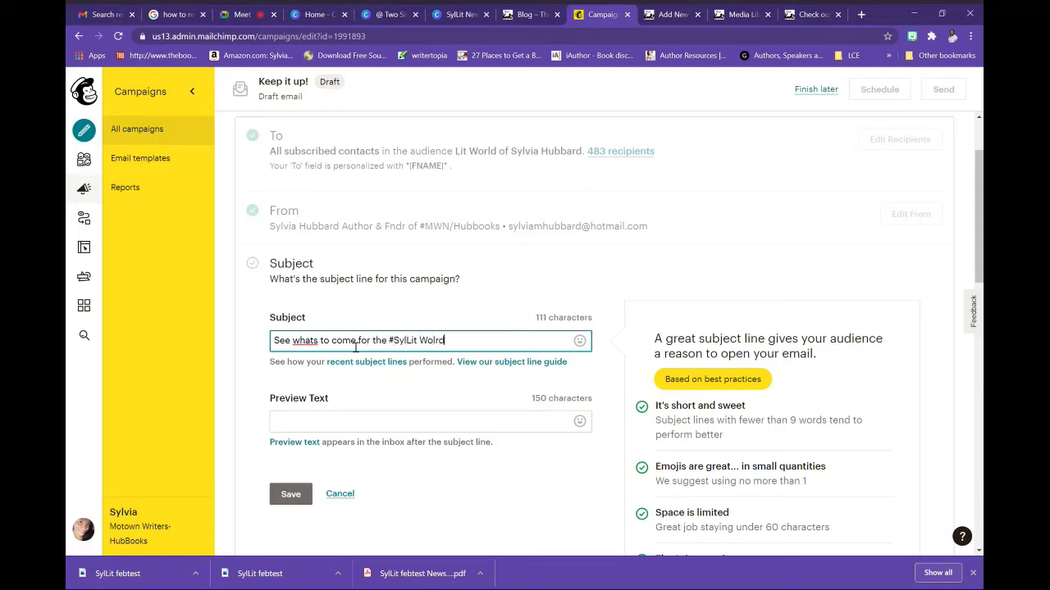
key(BackSpace)
key(BackSpace)
text(rld)
Add preview text 'feb newsletter update and more' and save the subject settings
click(339, 421)
text(fe)
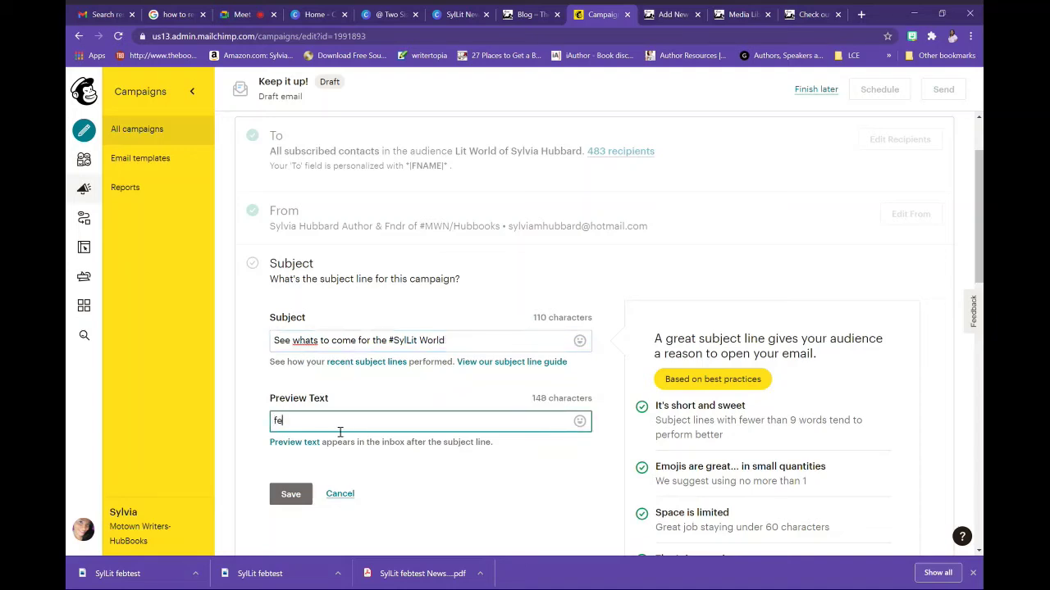
text(b newsletter update and mor)
text(e)
click(297, 495)
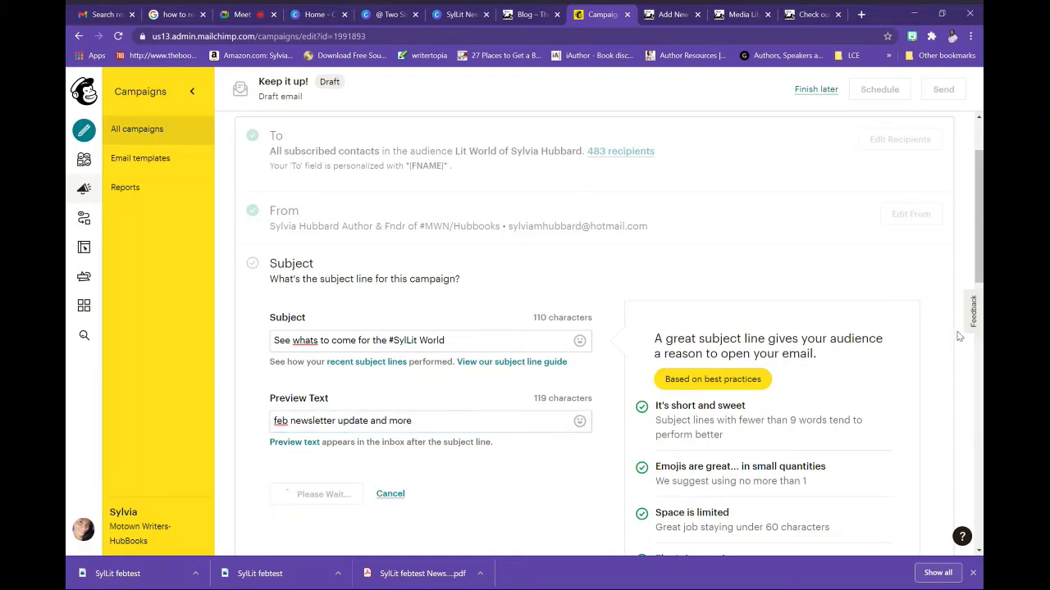
scroll(581, 442, down, 1)
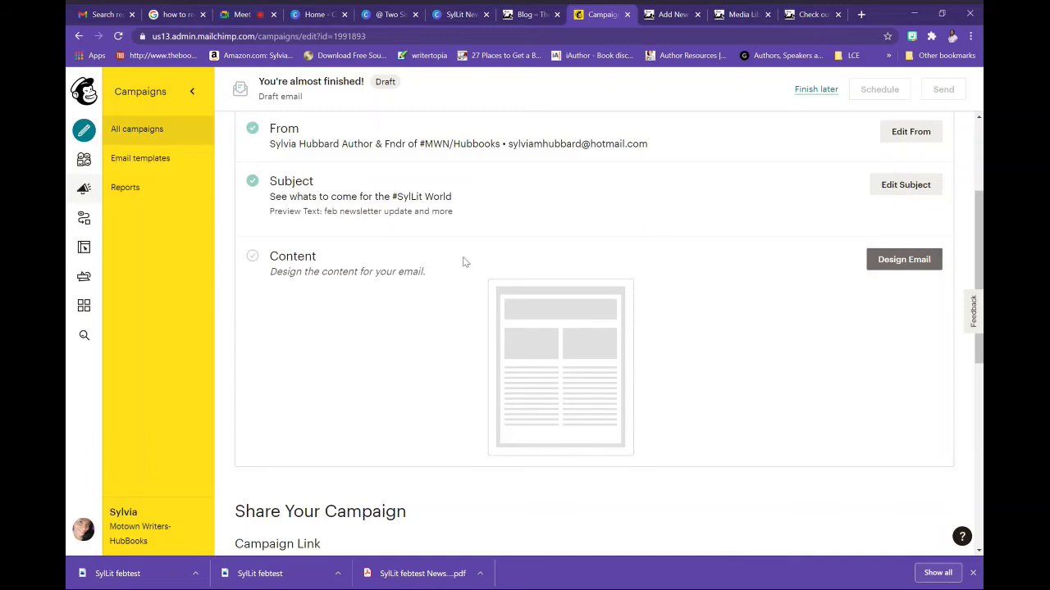
Design the email via Code your own > Paste in code, pasting and saving the newsletter HTML
click(908, 262)
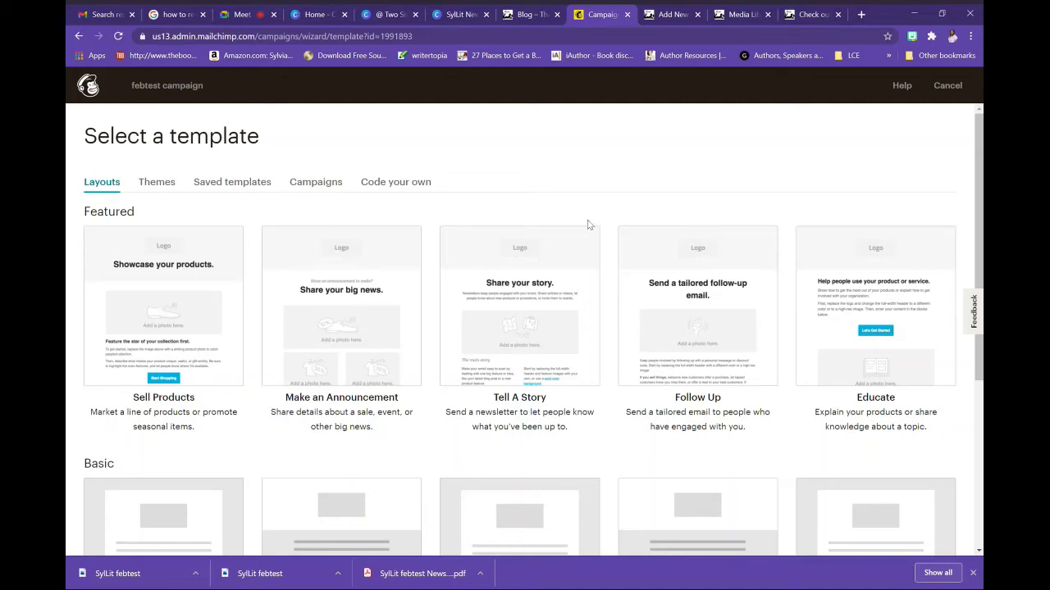
click(386, 184)
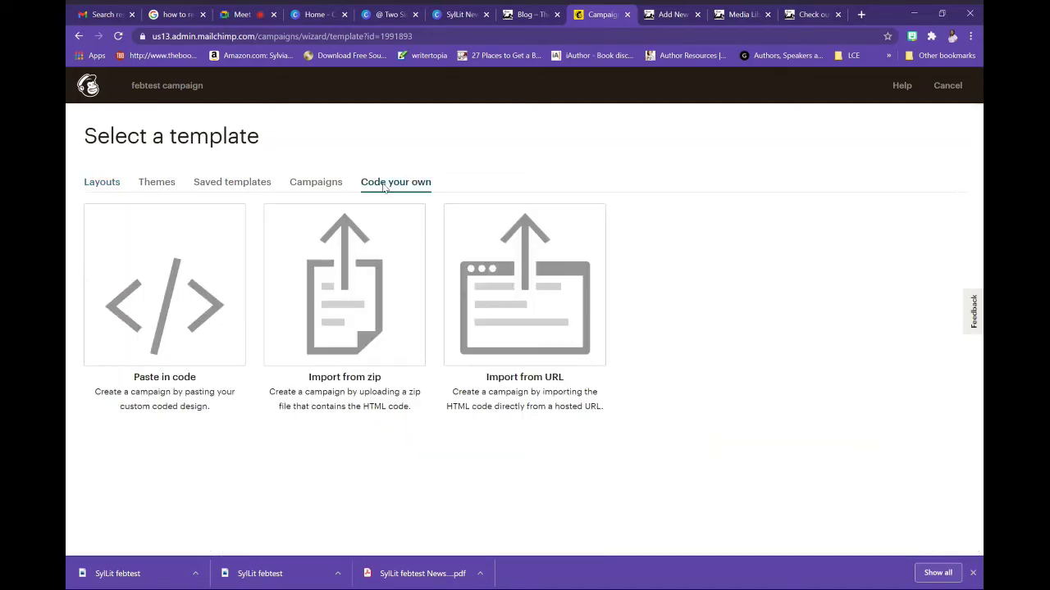
click(195, 319)
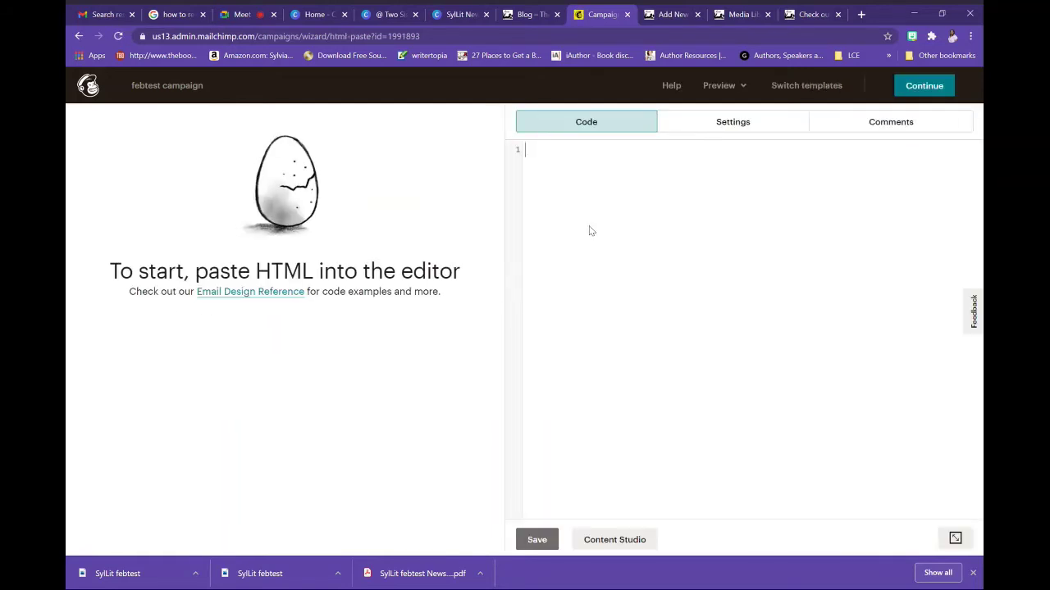
key(ctrl+v)
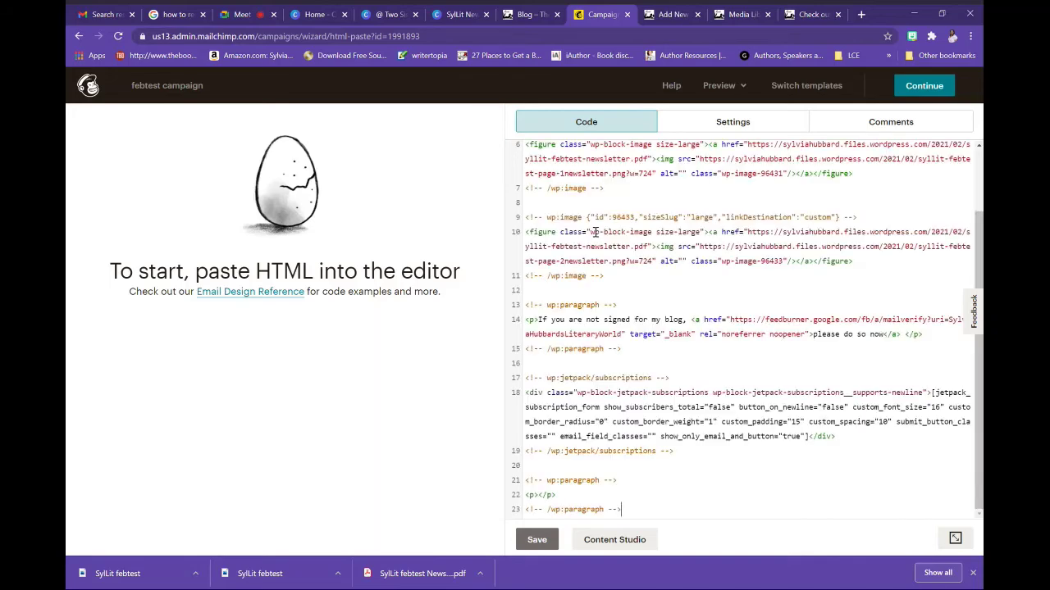
click(538, 544)
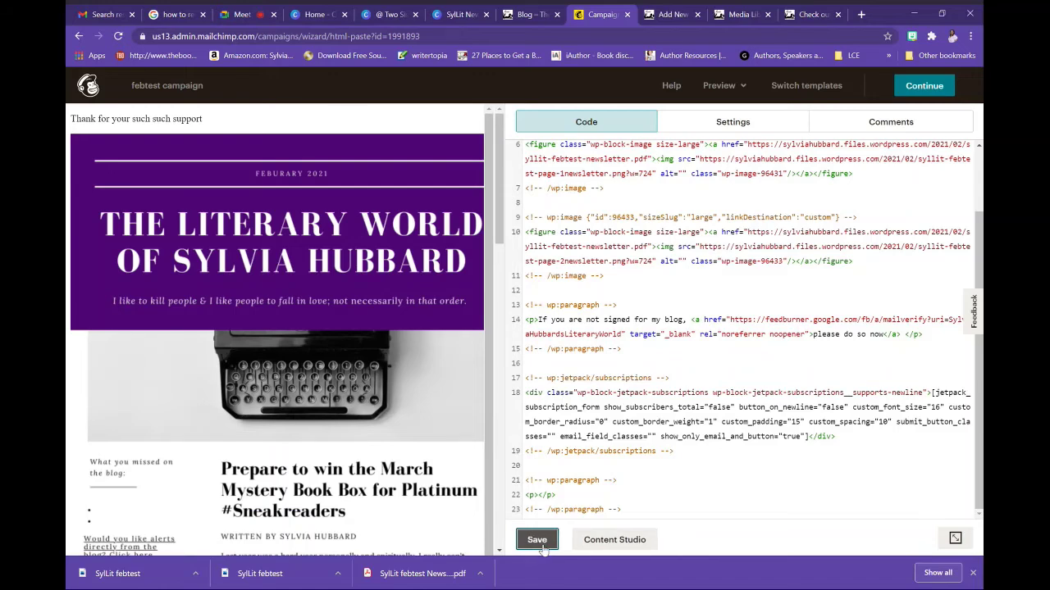
Delete the Jetpack subscription div and its comment lines from the email's HTML code
drag(499, 229, 478, 570)
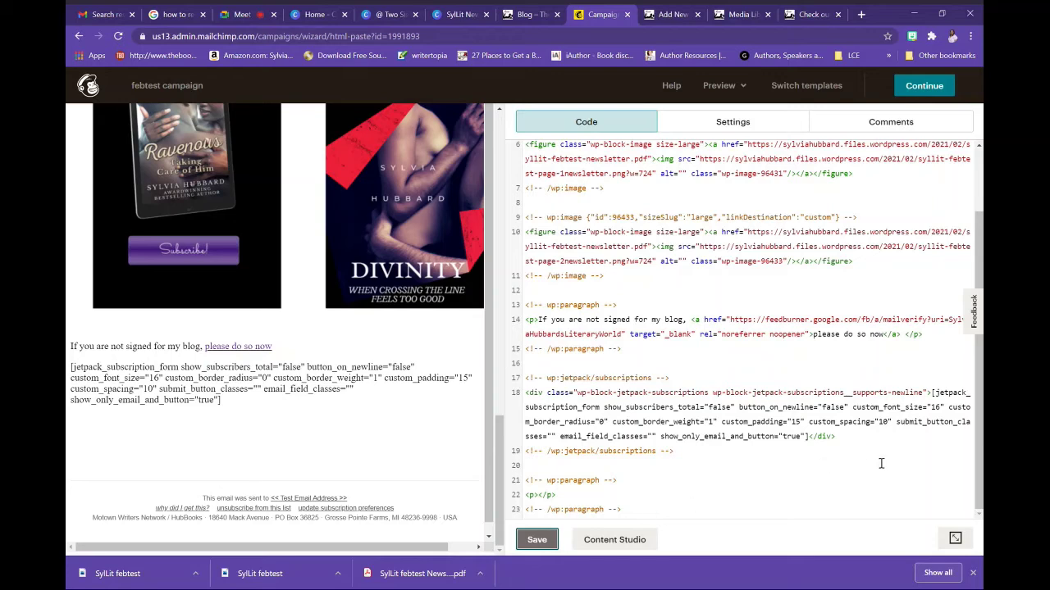
click(851, 441)
click(702, 443)
drag(697, 455, 519, 397)
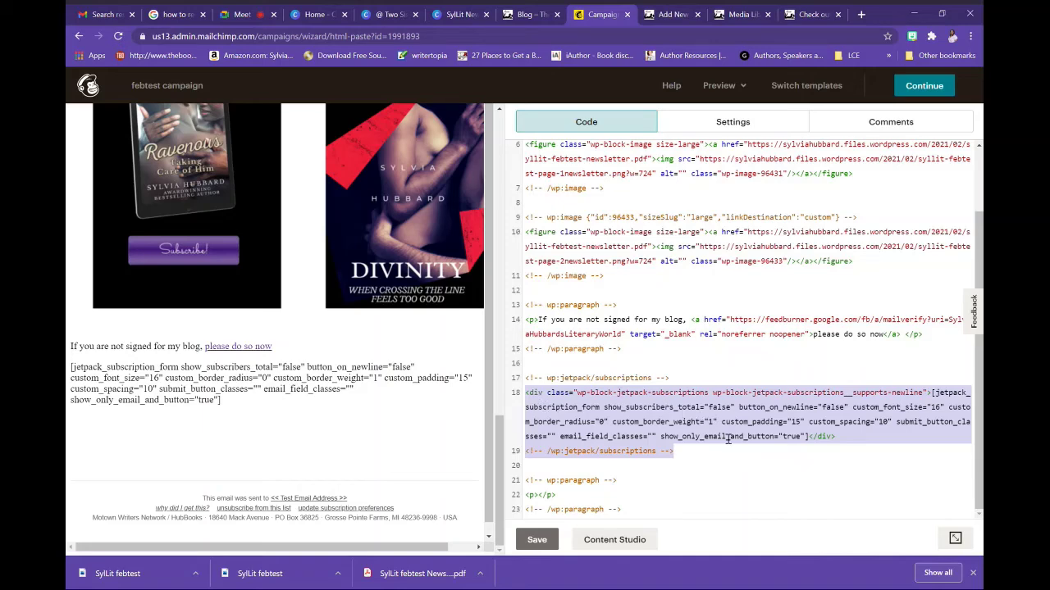
key(BackSpace)
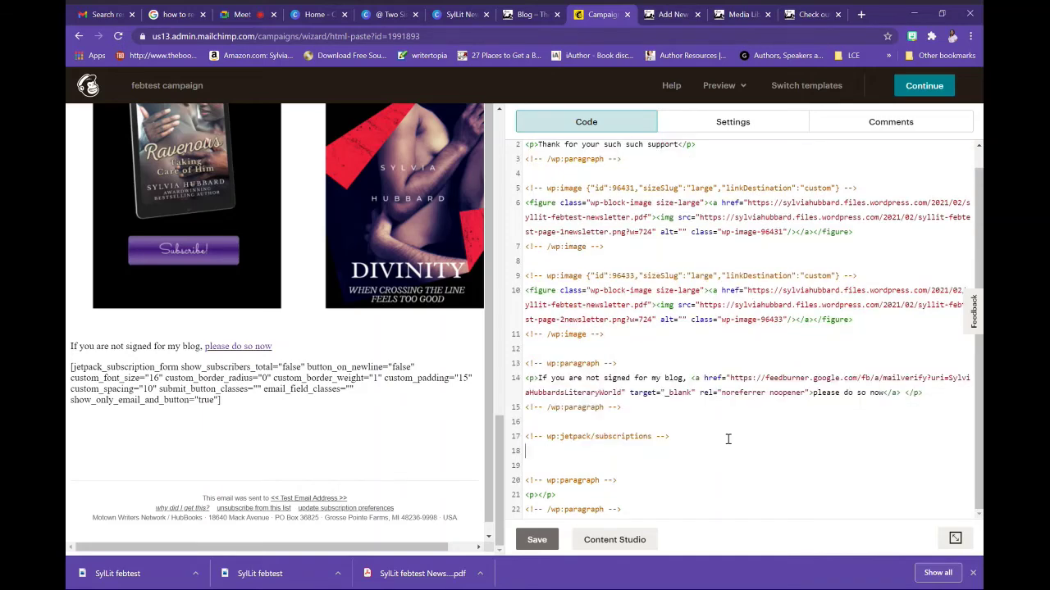
triple_click(727, 439)
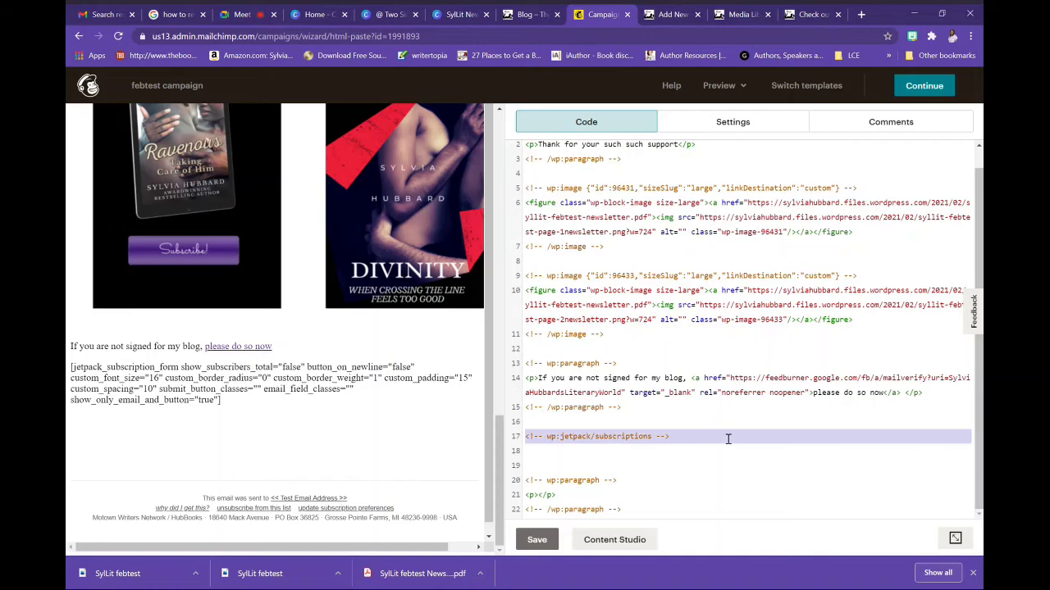
key(BackSpace)
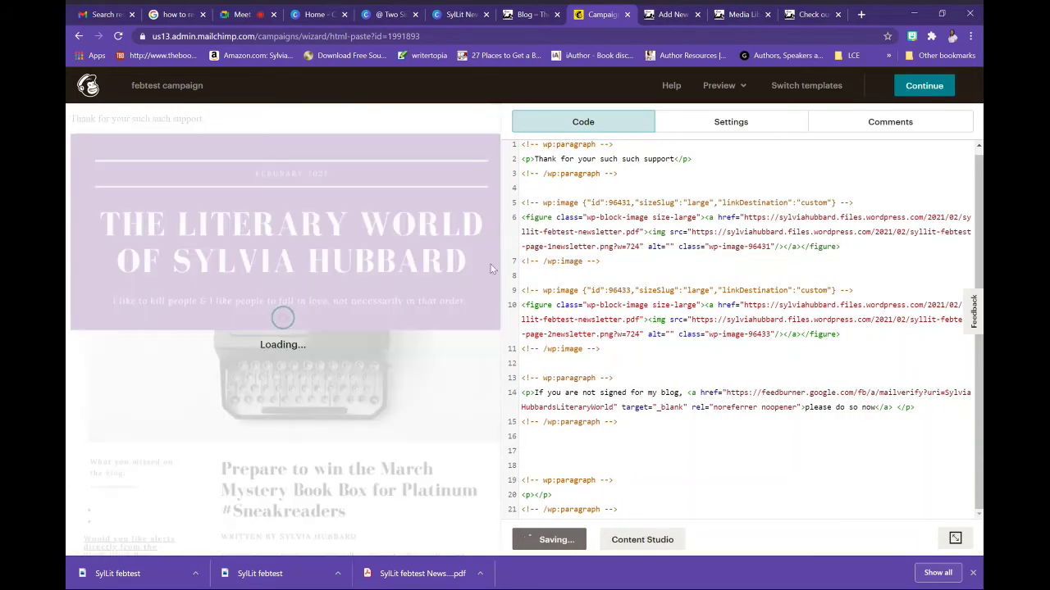
Test the 'please do so now' blog signup link, then close the FeedBurner page
scroll(487, 447, down, 10)
scroll(486, 447, down, 5)
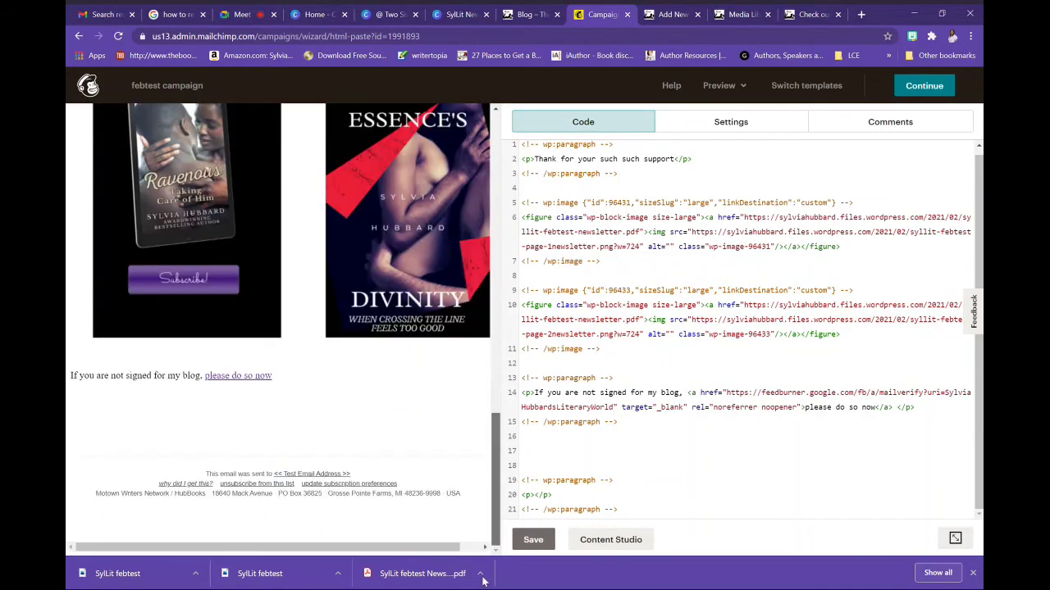
click(244, 377)
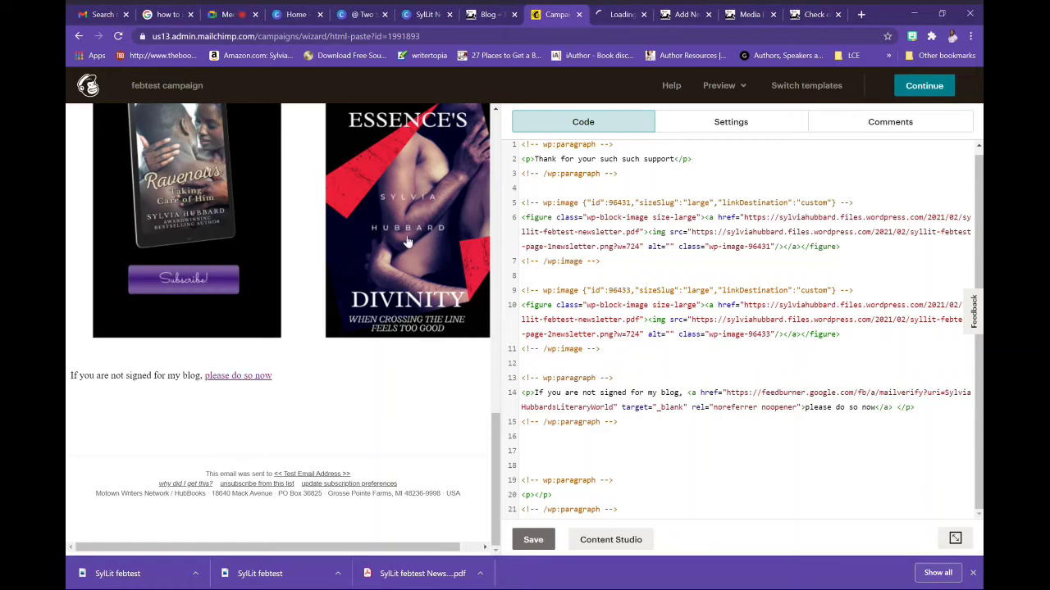
click(611, 15)
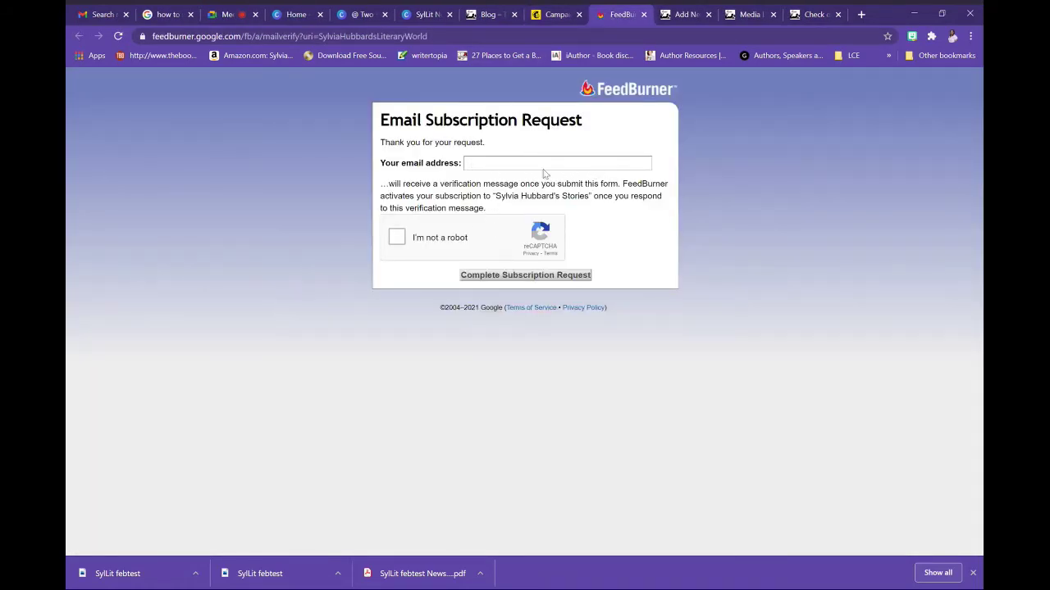
click(644, 16)
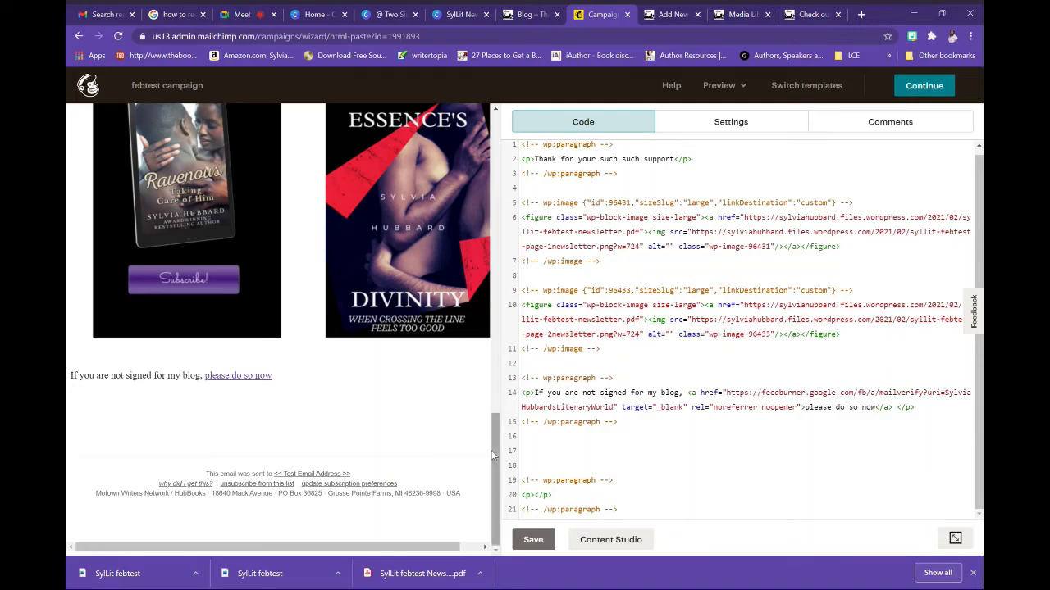
Open the newsletter image's link to view the PDF, then return to the campaign editor
drag(491, 450, 486, 373)
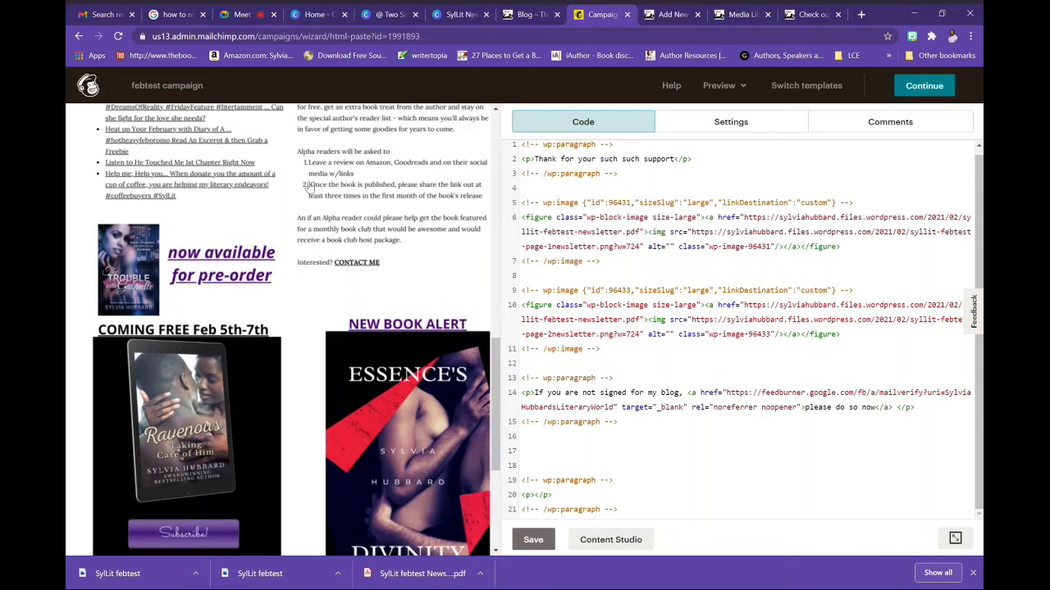
middle_click(345, 235)
click(623, 14)
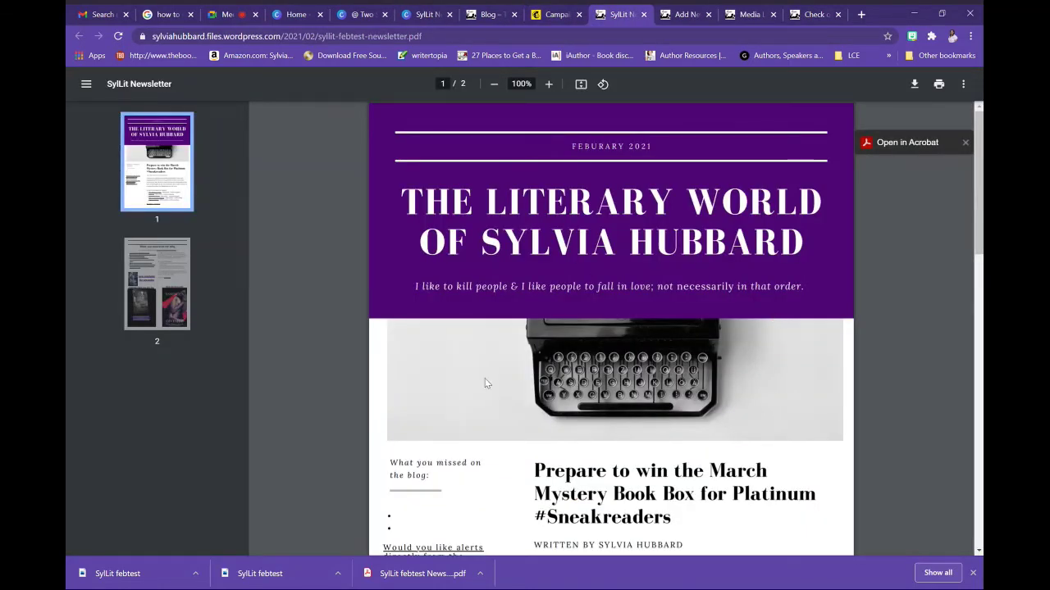
click(564, 15)
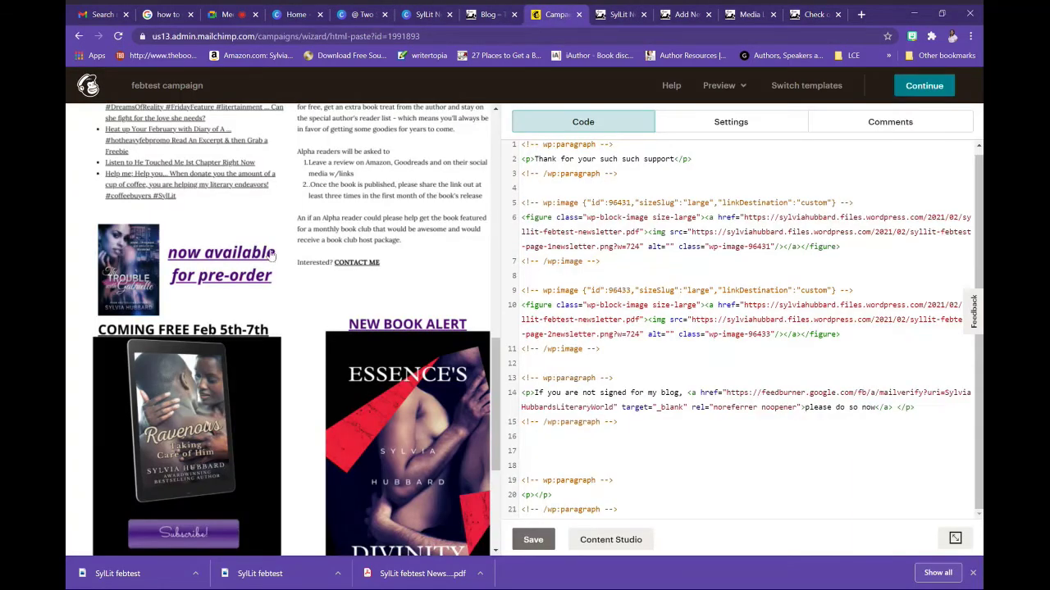
drag(493, 367, 490, 152)
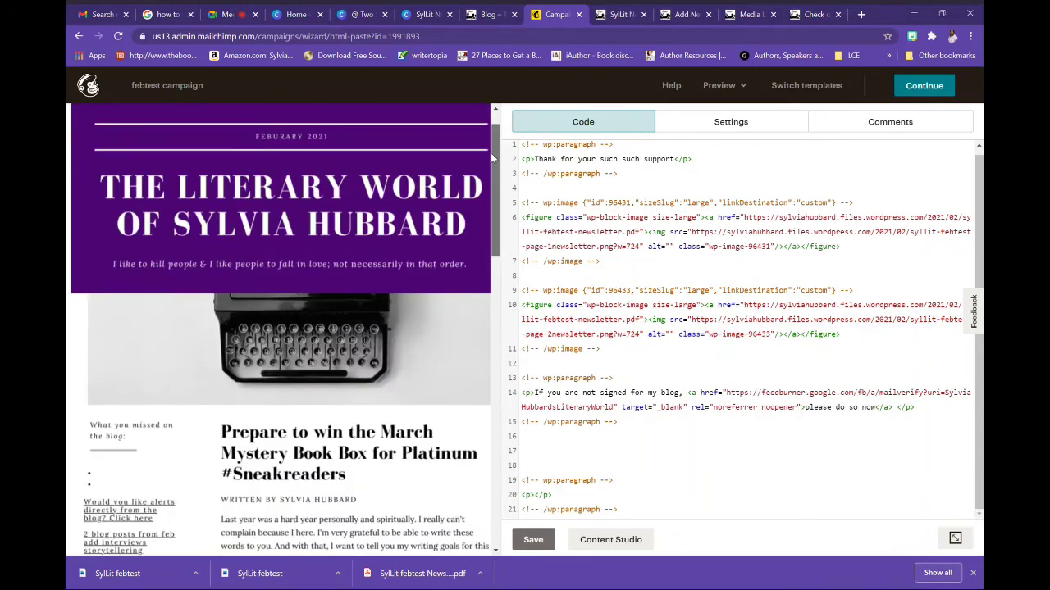
Finish the design and enable a Facebook post to the Literary World page
click(918, 86)
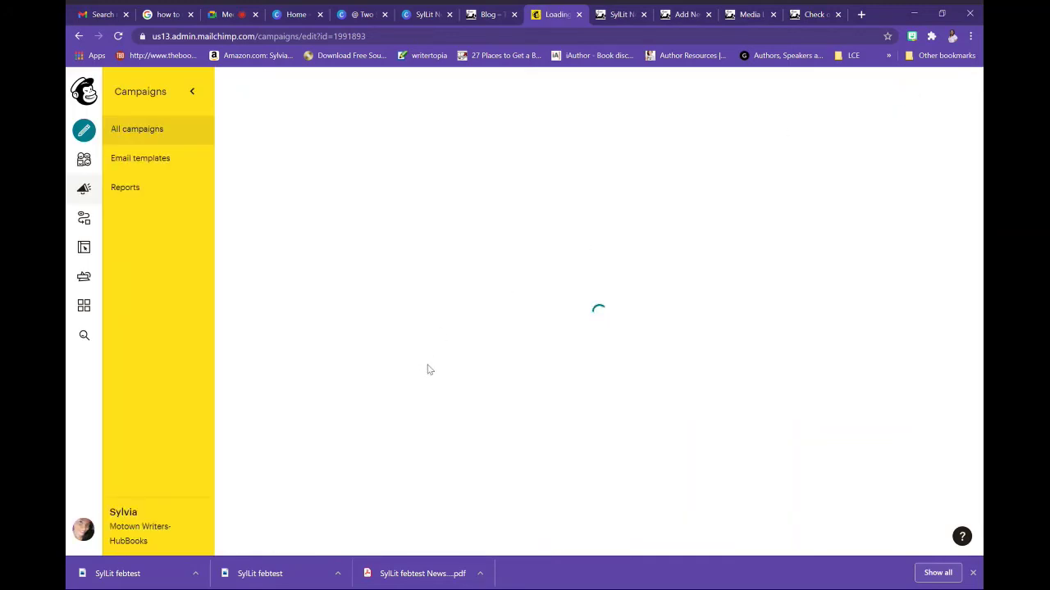
scroll(967, 446, down, 6)
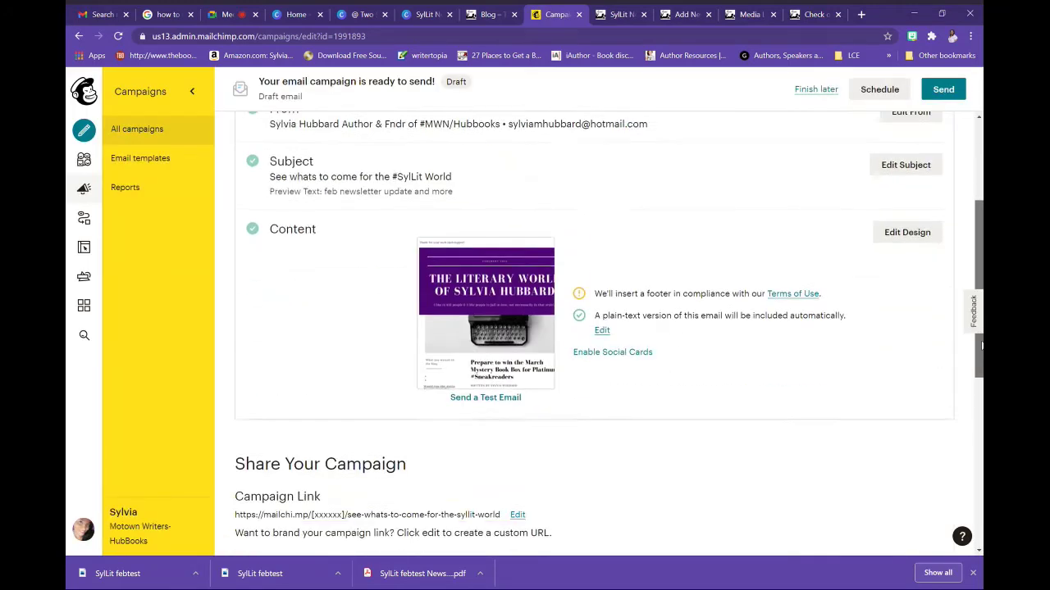
scroll(966, 446, down, 1)
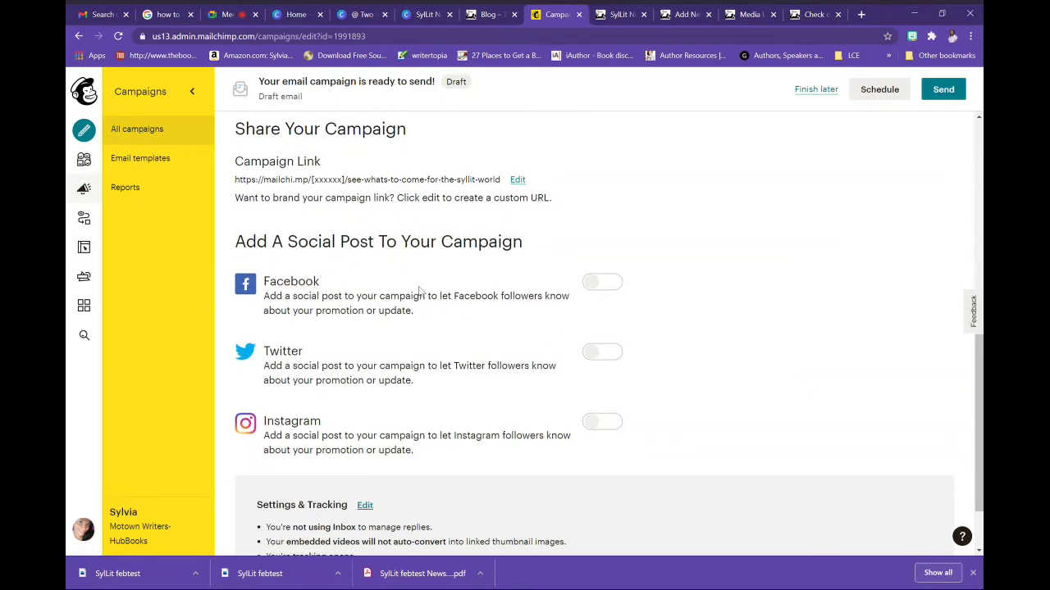
click(604, 283)
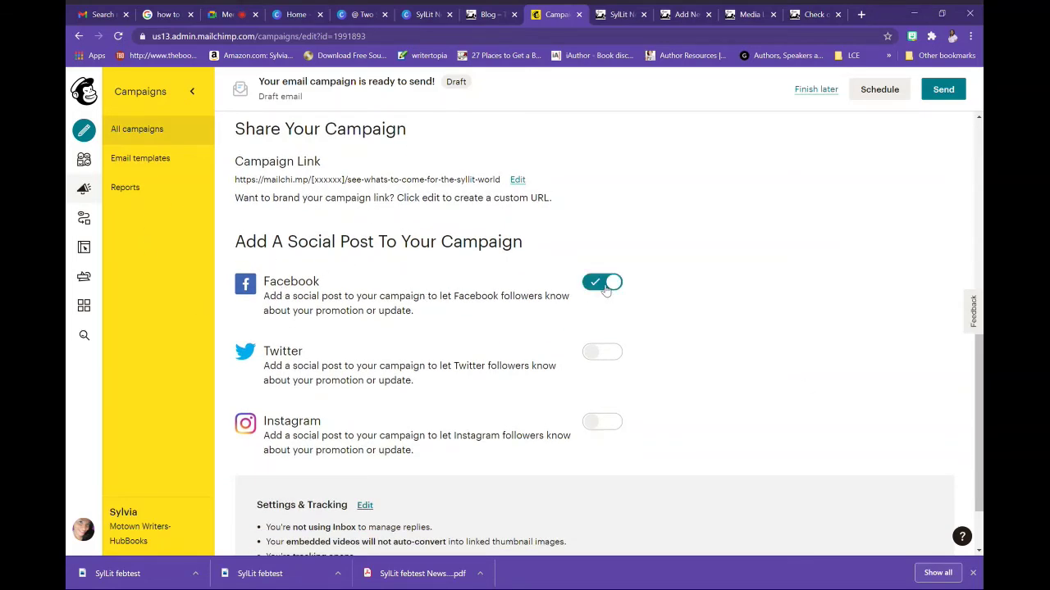
click(317, 304)
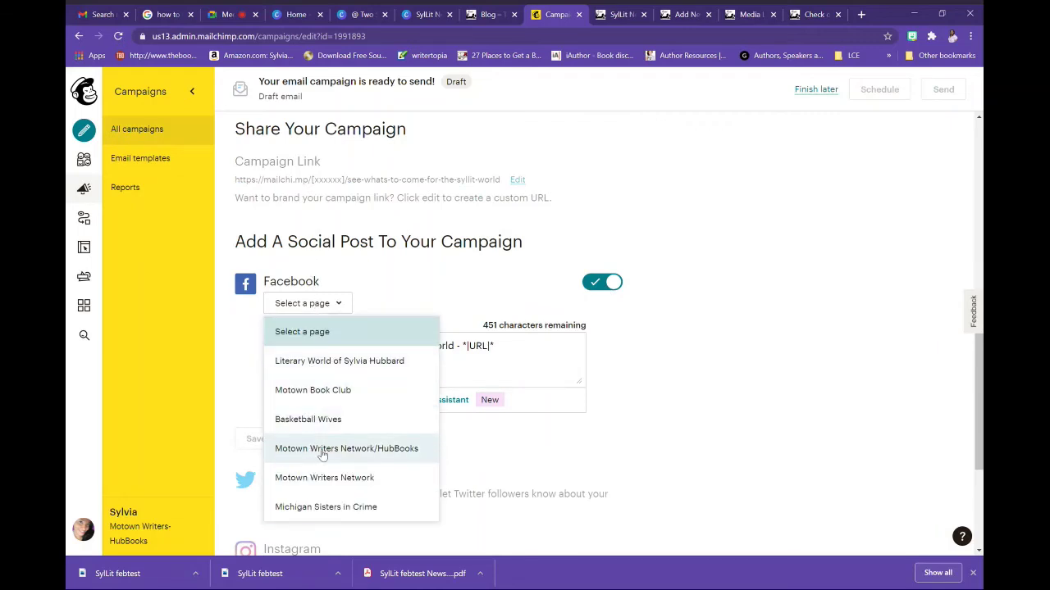
click(348, 361)
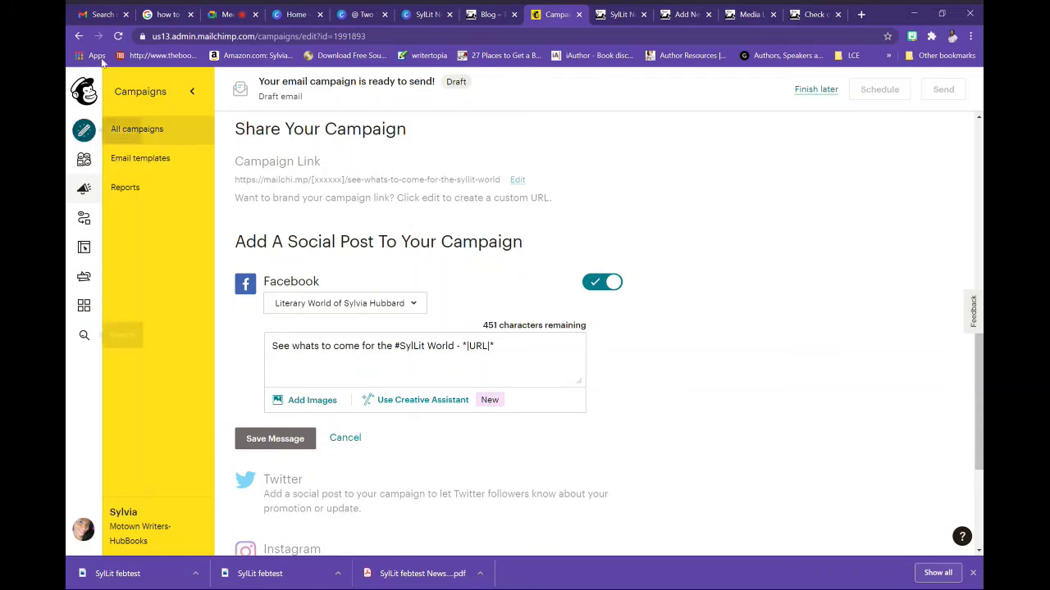
Switch to the SylLit Newsletter design and scroll up to page 1's header
click(409, 18)
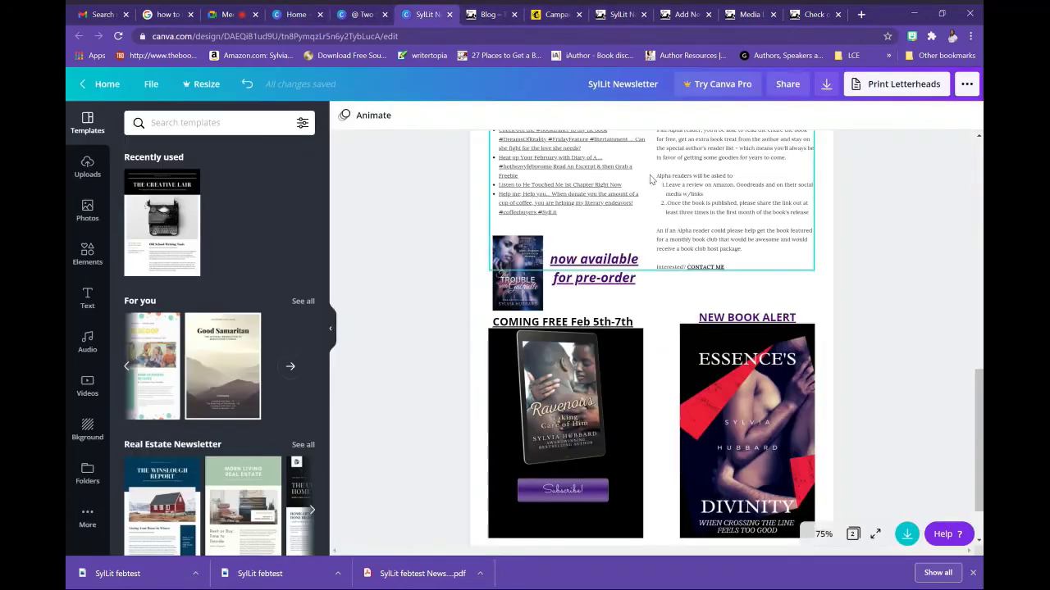
scroll(651, 337, up, 10)
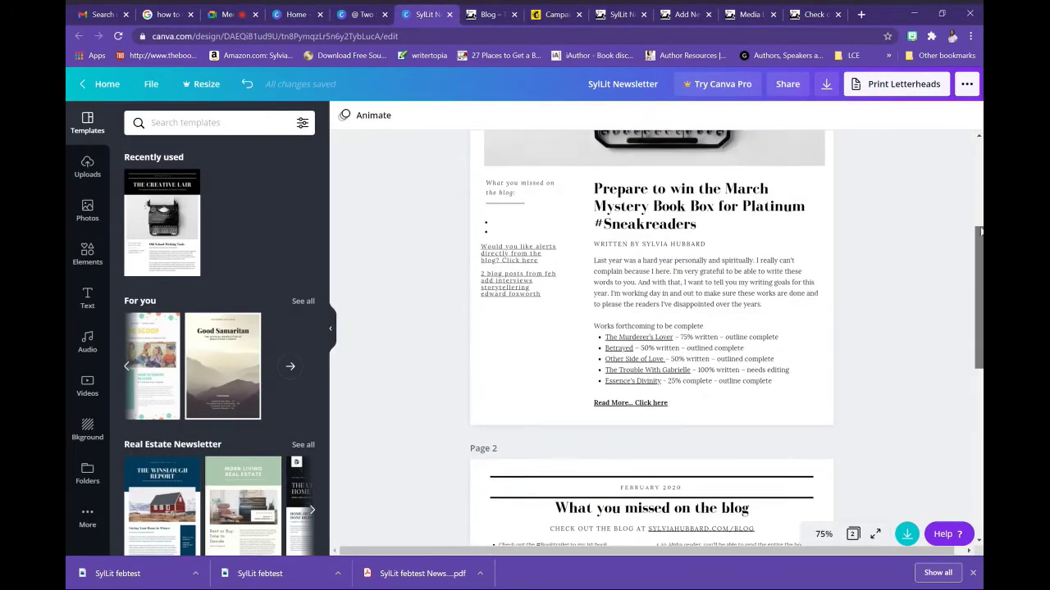
drag(978, 222, 978, 222)
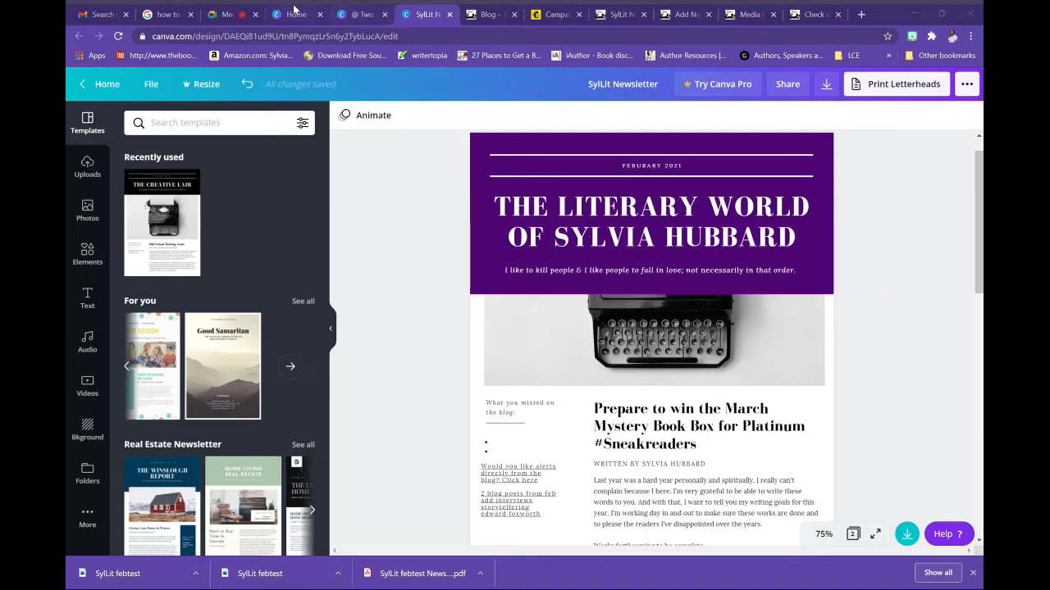
Create a new Instagram Post, paste the newsletter header image, and stretch it to 1,080 wide
click(297, 14)
click(306, 336)
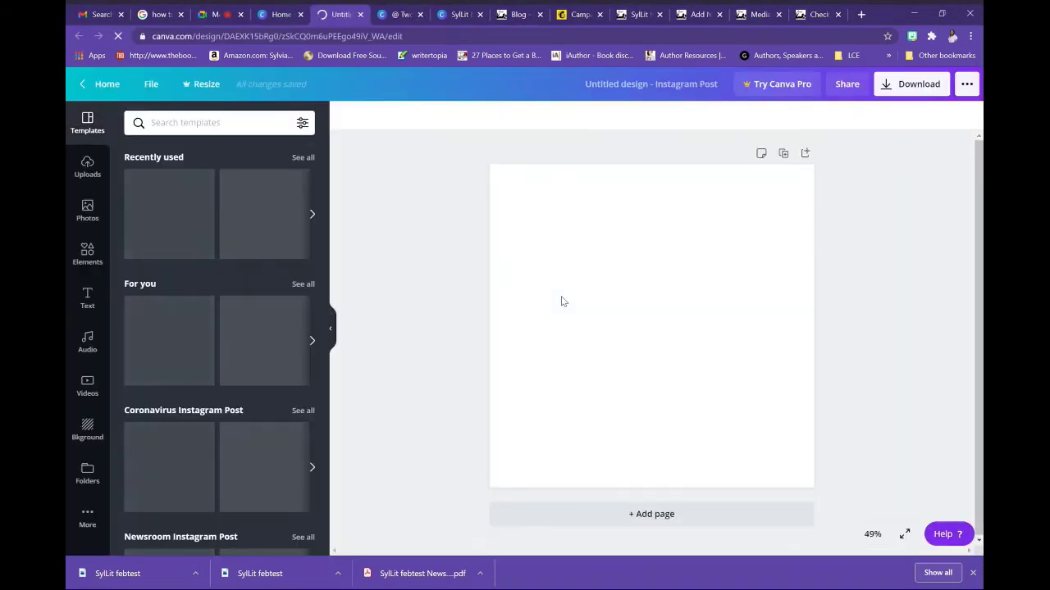
key(ctrl+v)
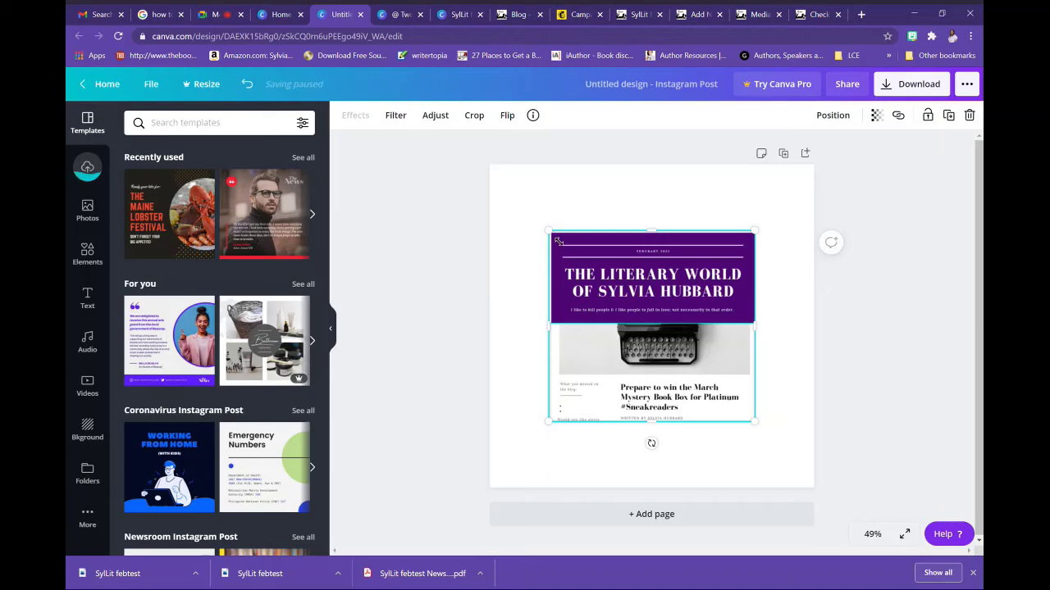
drag(550, 232, 489, 175)
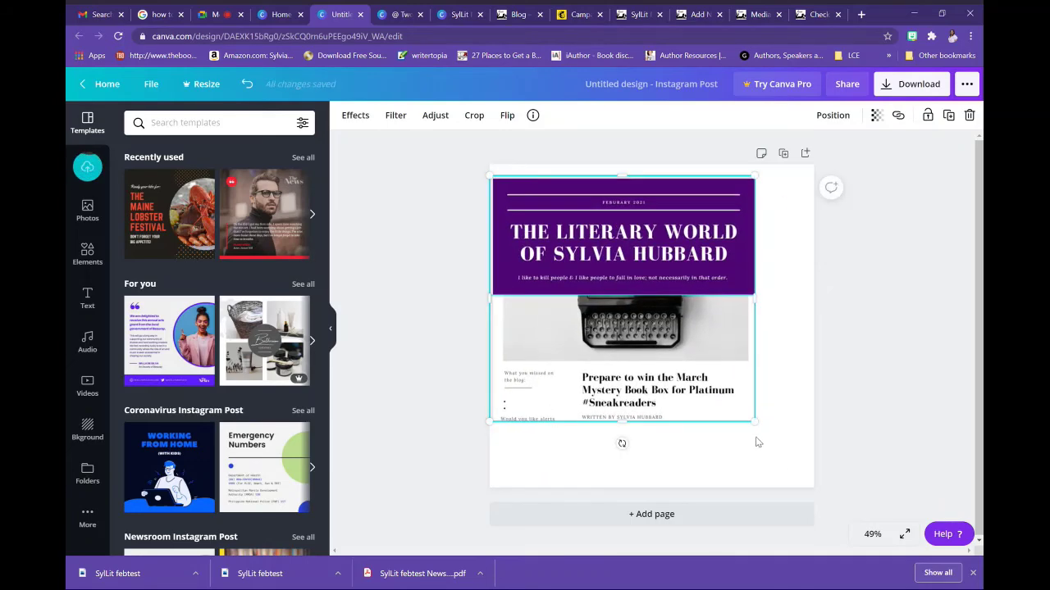
drag(755, 423, 799, 492)
click(887, 354)
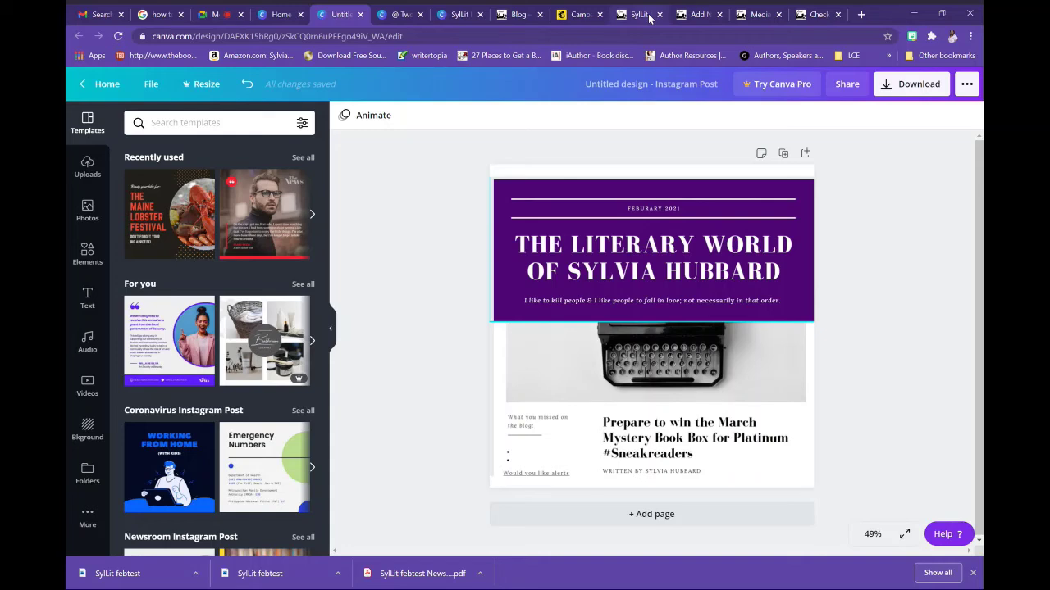
Scroll through the febtest campaign's Settings & Tracking in Mailchimp, then go to the blog tab
click(574, 14)
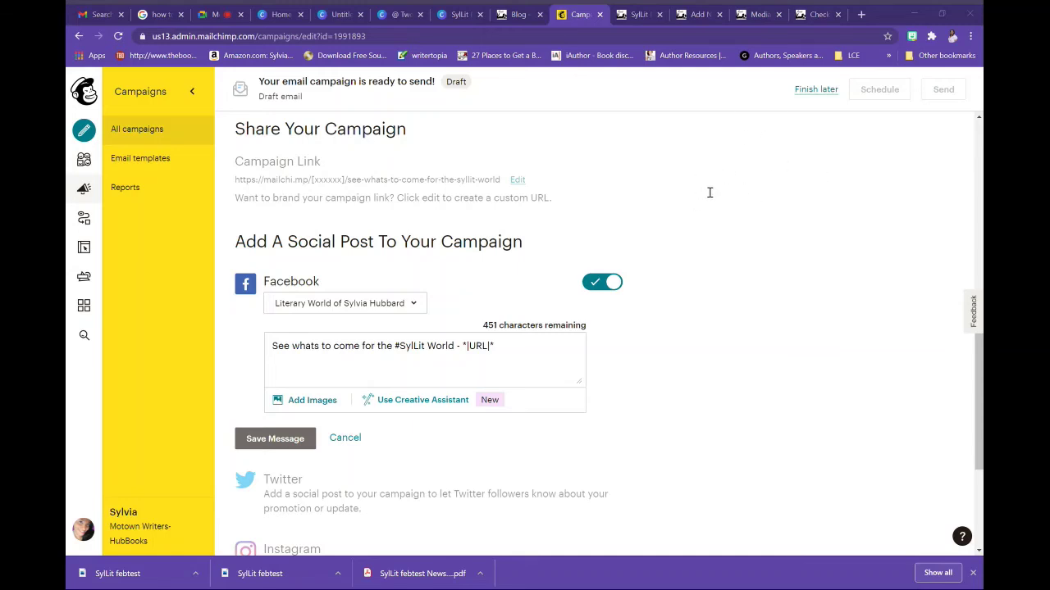
click(597, 210)
drag(980, 375, 981, 449)
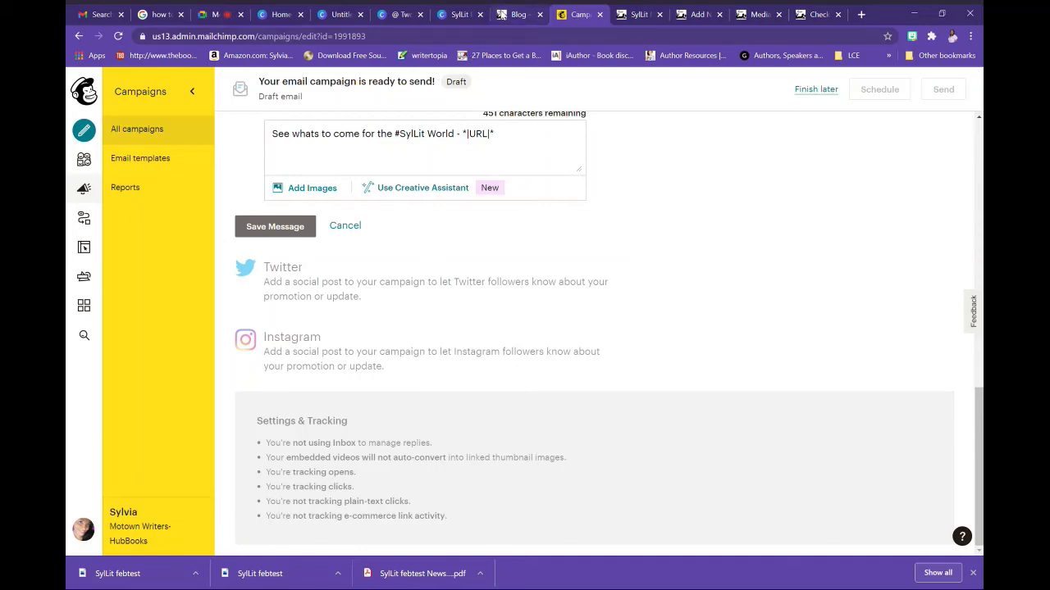
click(516, 14)
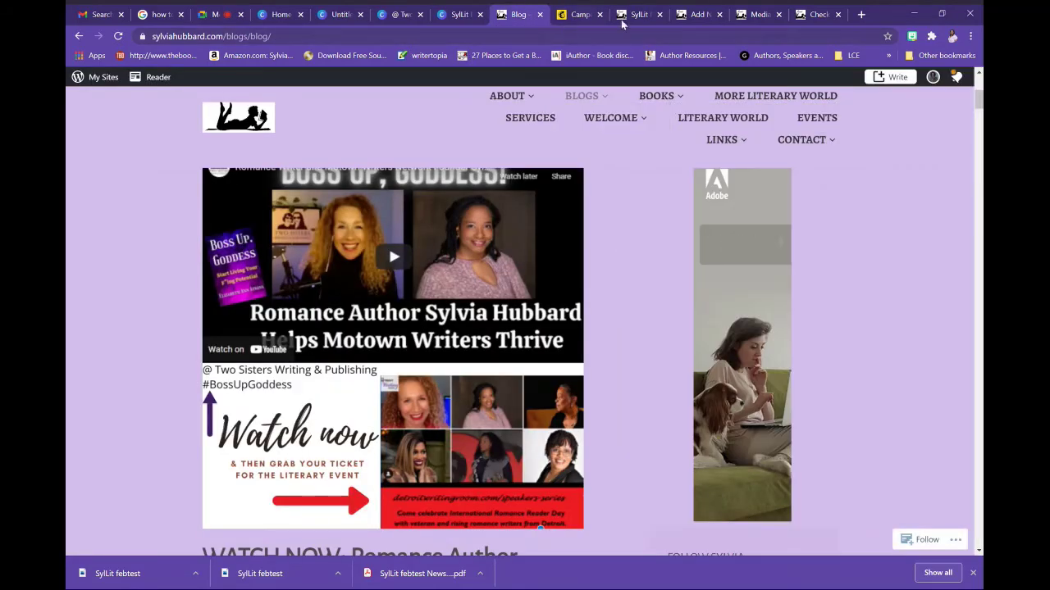
Change the Feburary Newsletter post's URL slug to feb2021News and select the new slug
click(699, 23)
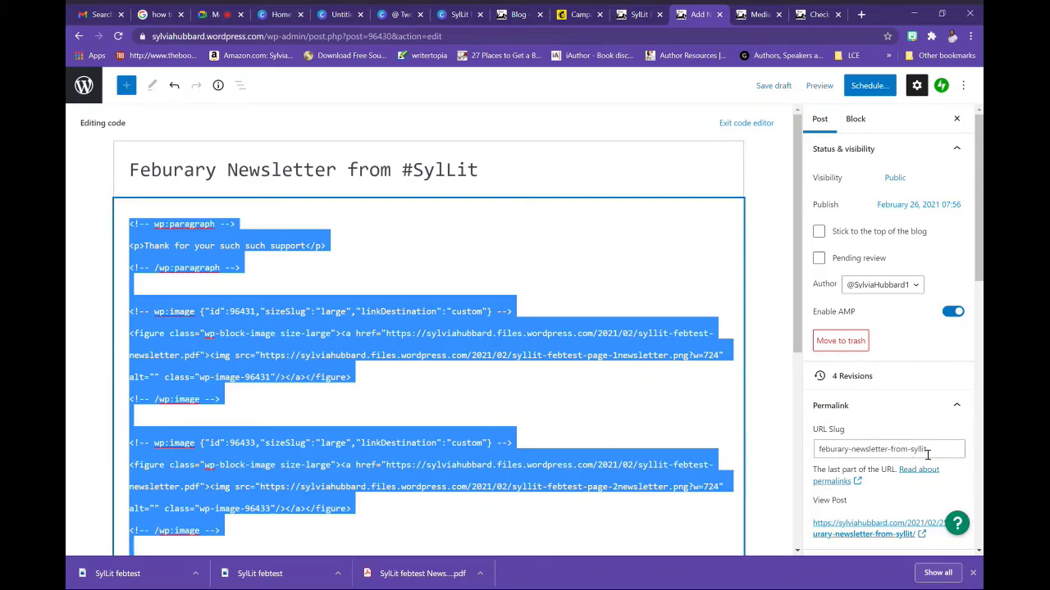
click(941, 456)
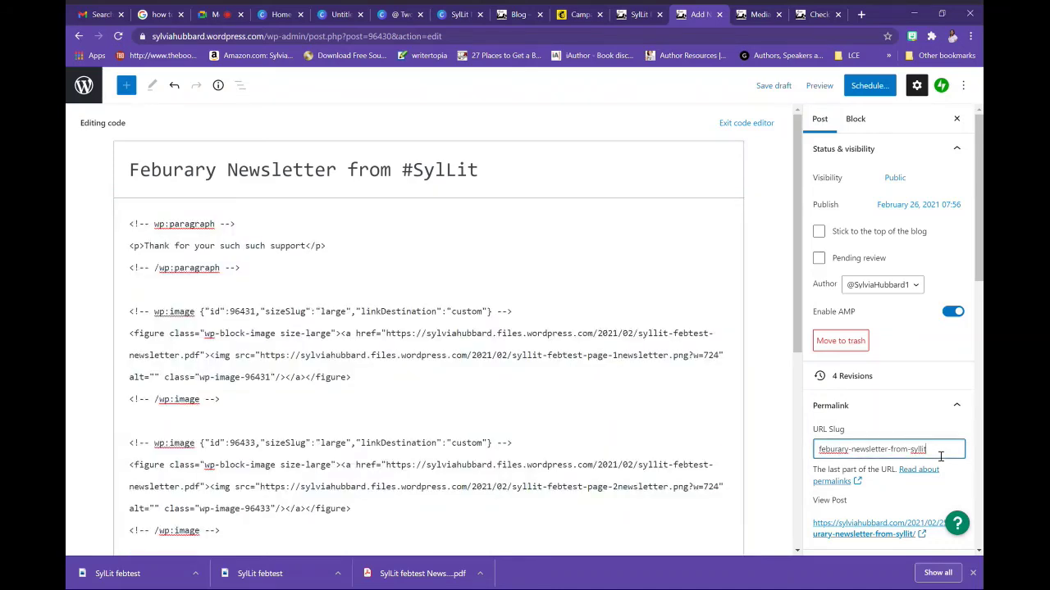
drag(940, 456, 839, 463)
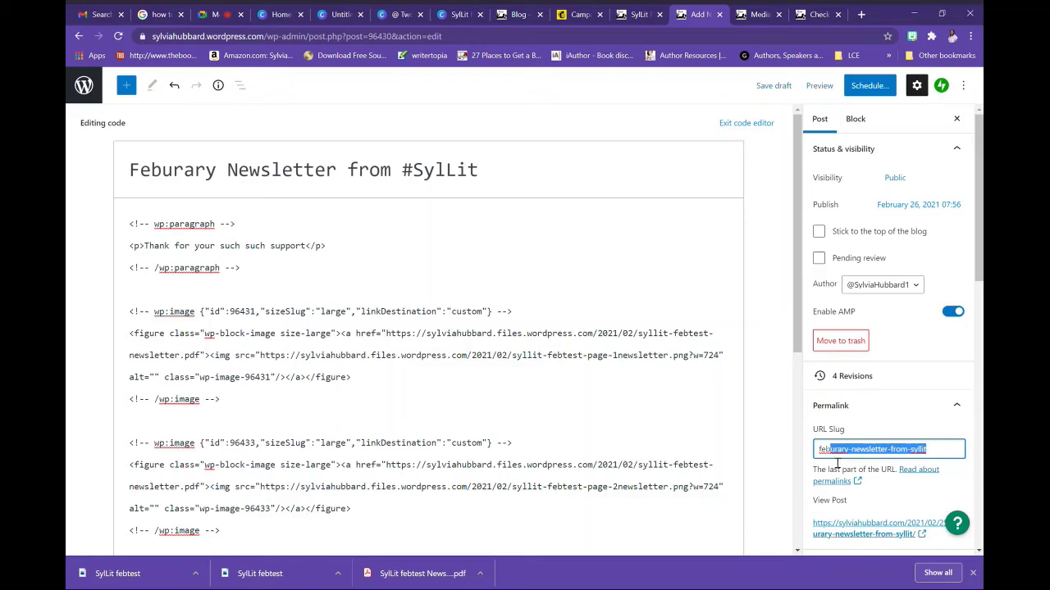
text(2021N)
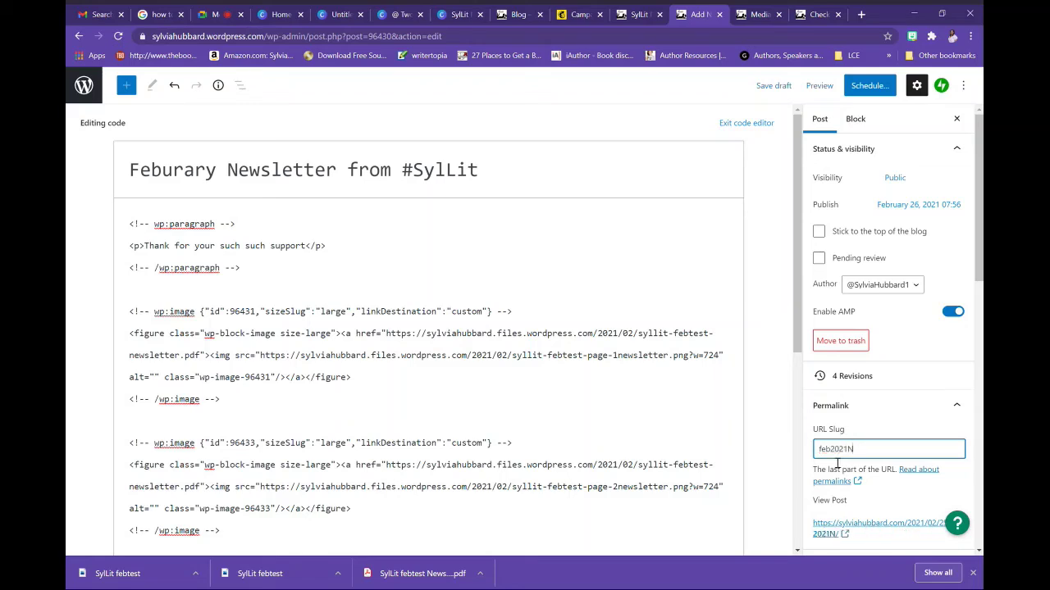
text(ews)
key(ctrl+a)
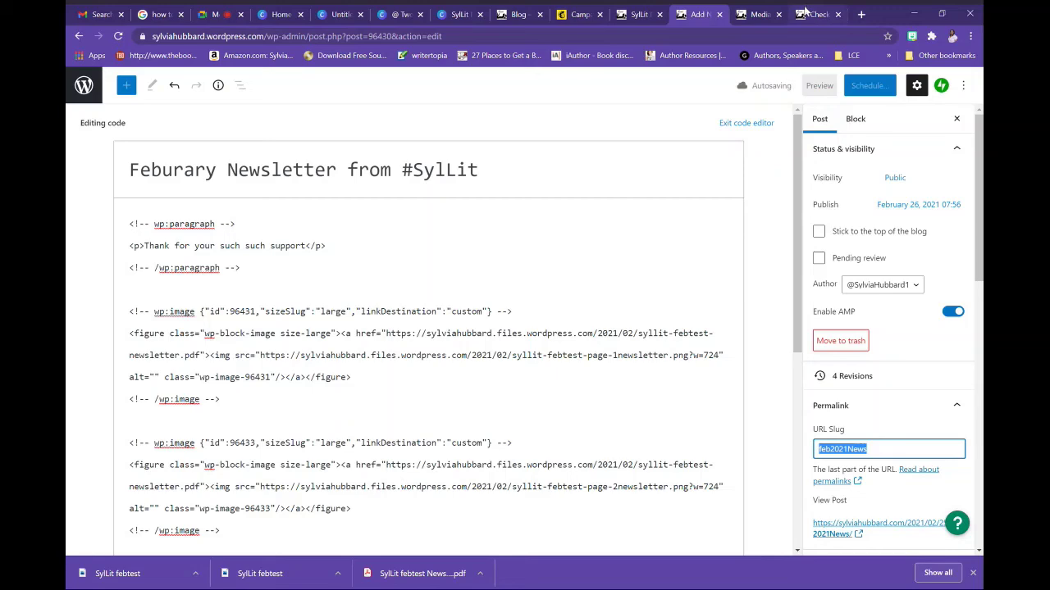
click(806, 14)
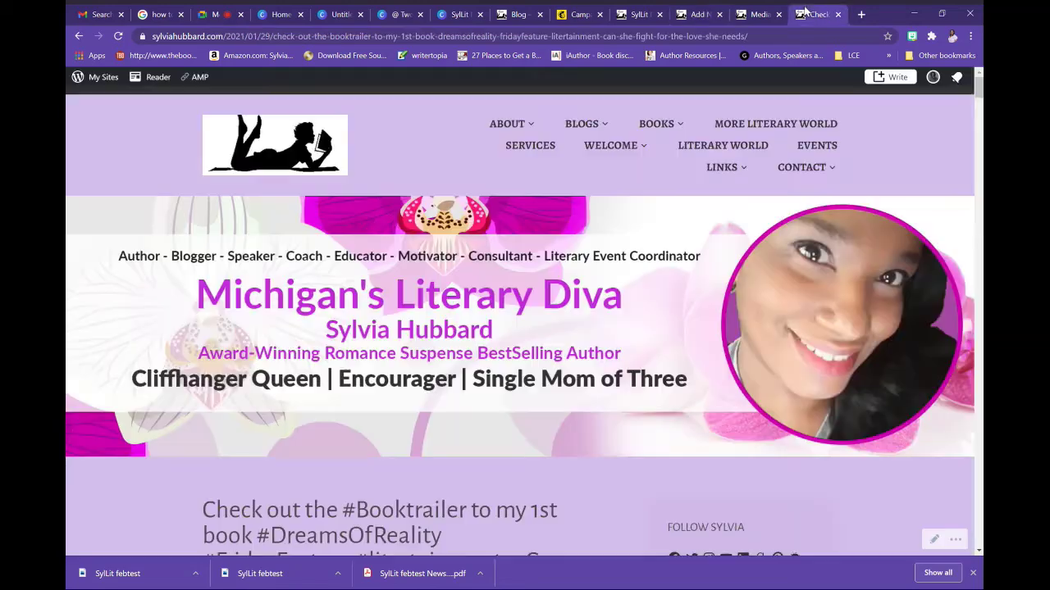
Close the newsletter PDF's attachment details in the Media Library and go to the Posts list
click(756, 14)
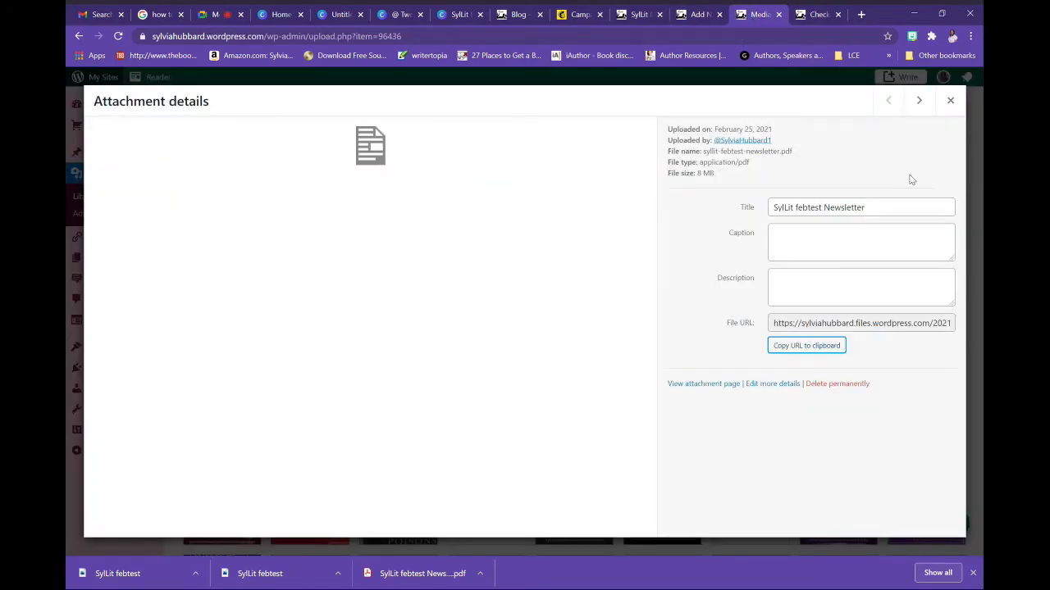
click(657, 96)
click(67, 270)
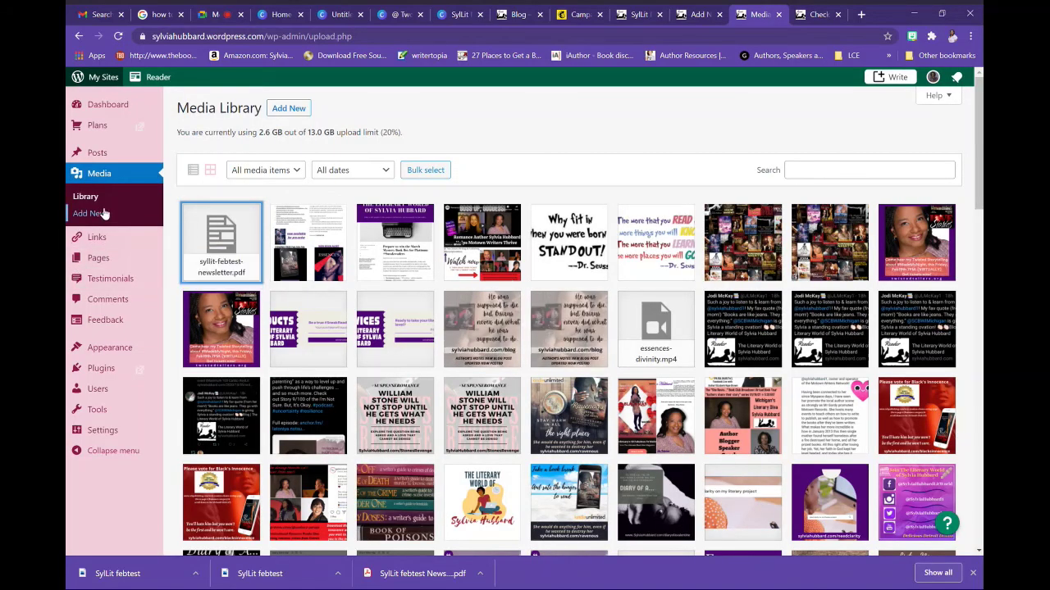
click(101, 154)
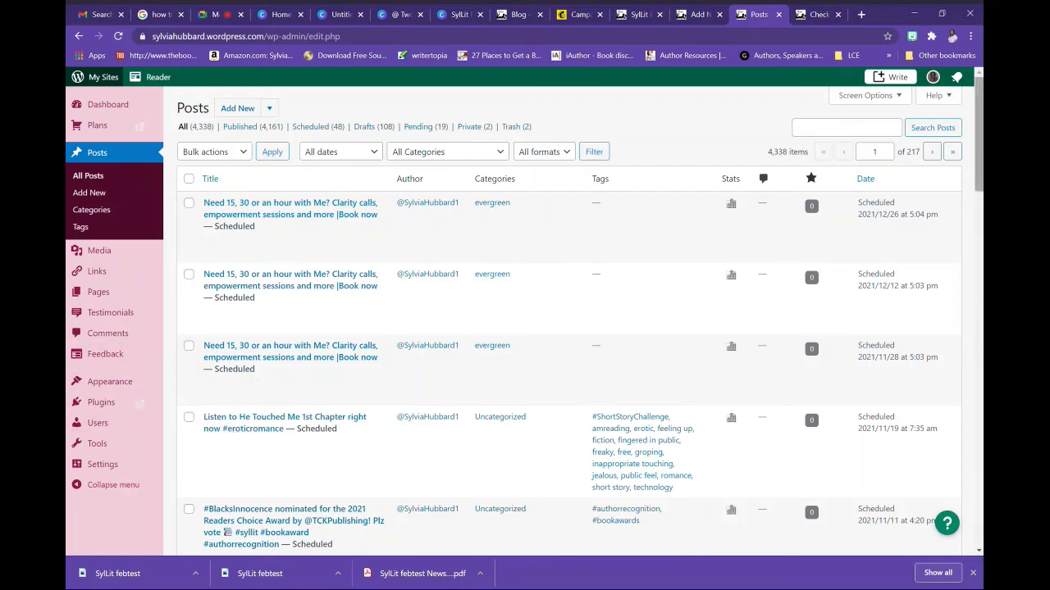
Page back to the February 9, 2021 Gabrielle post and open it in the full editor
drag(978, 168, 979, 170)
click(932, 150)
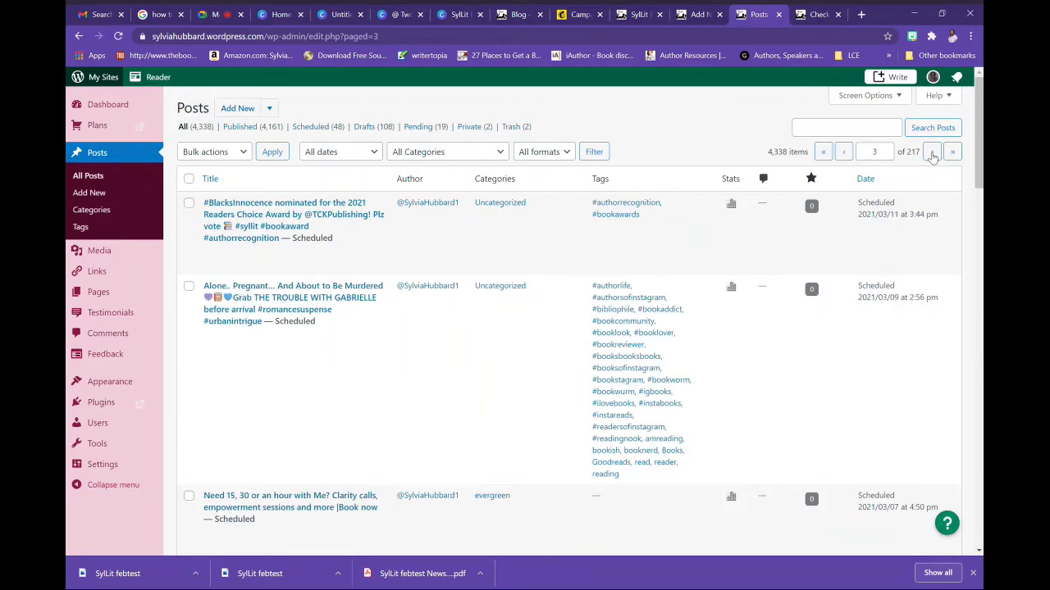
click(932, 153)
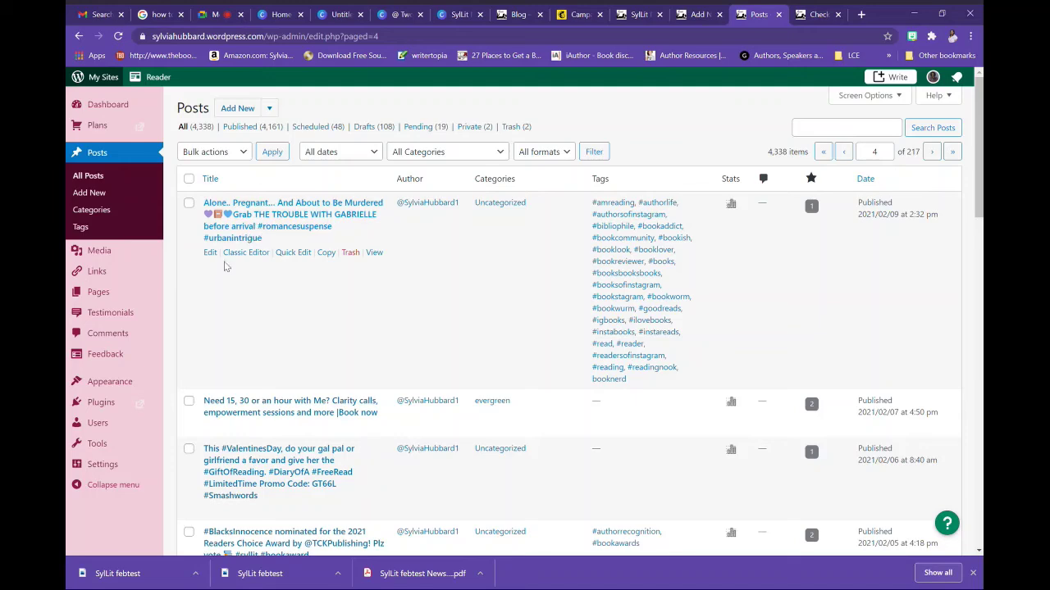
click(293, 252)
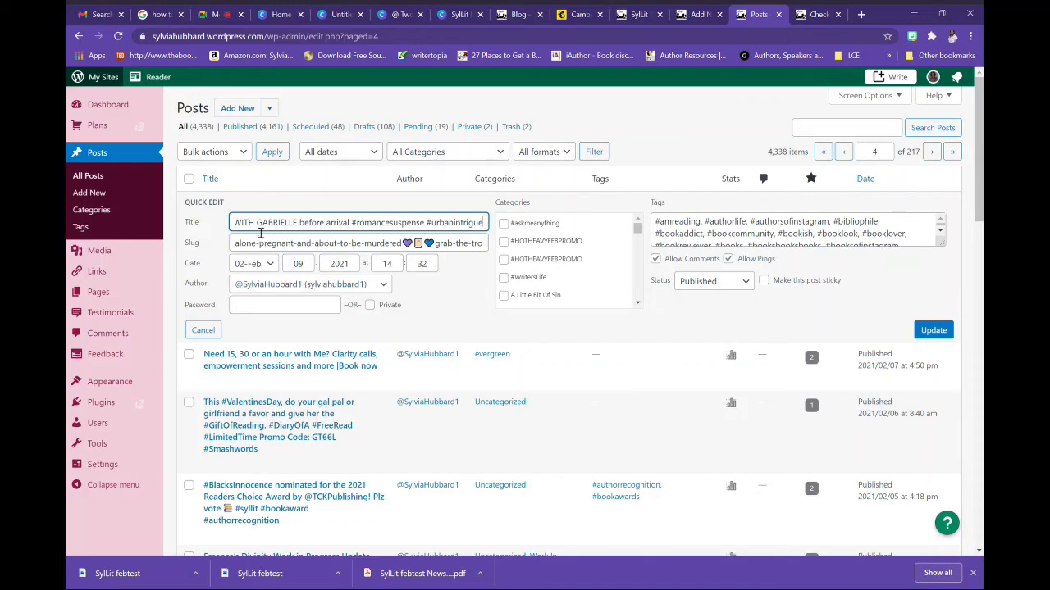
click(203, 330)
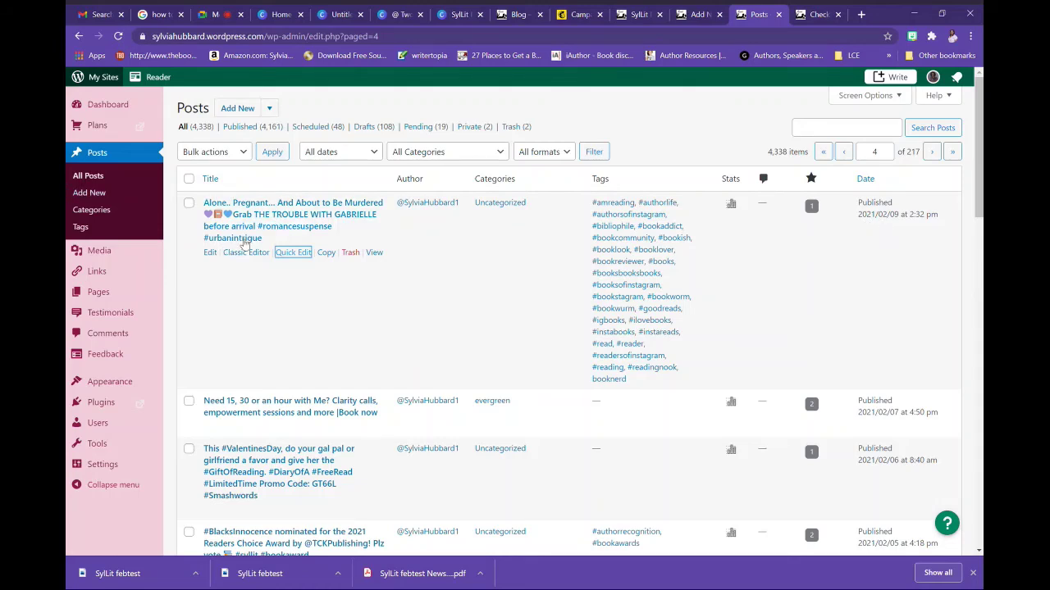
click(211, 256)
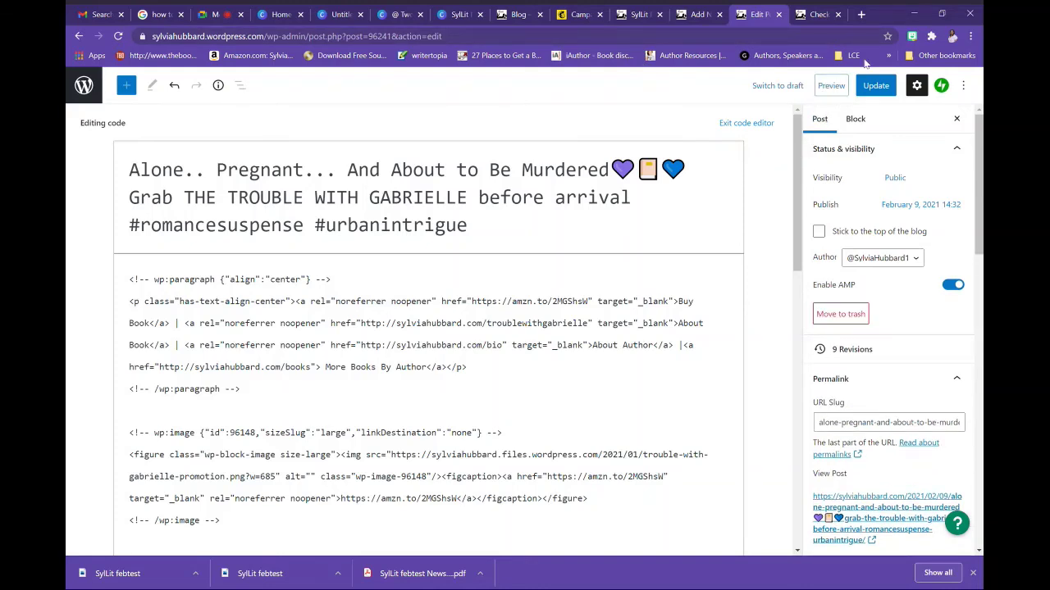
Update the Gabrielle post, switch back to the visual editor, and view the live post
click(876, 85)
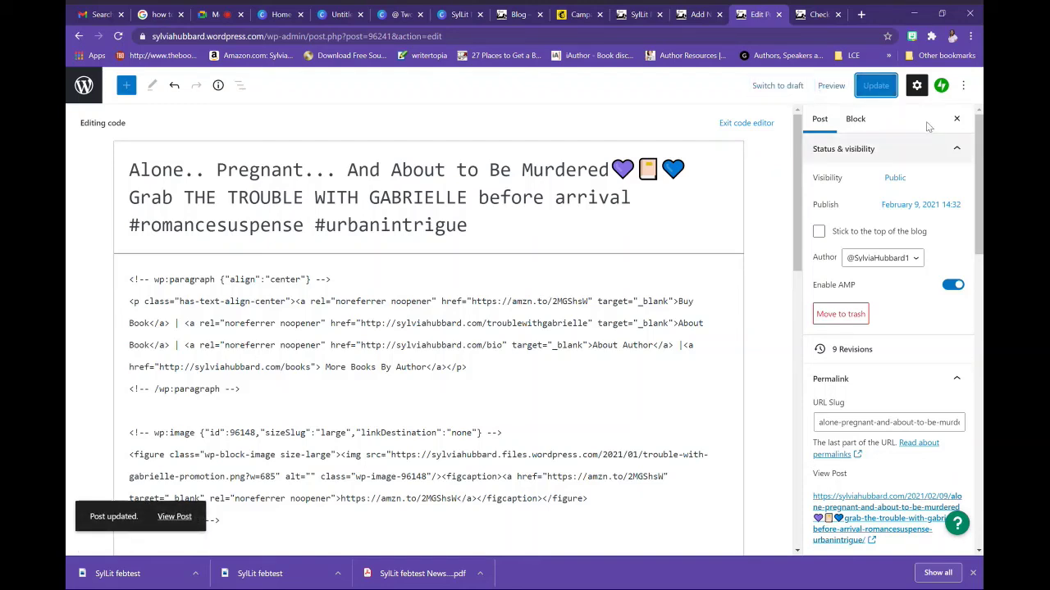
click(964, 85)
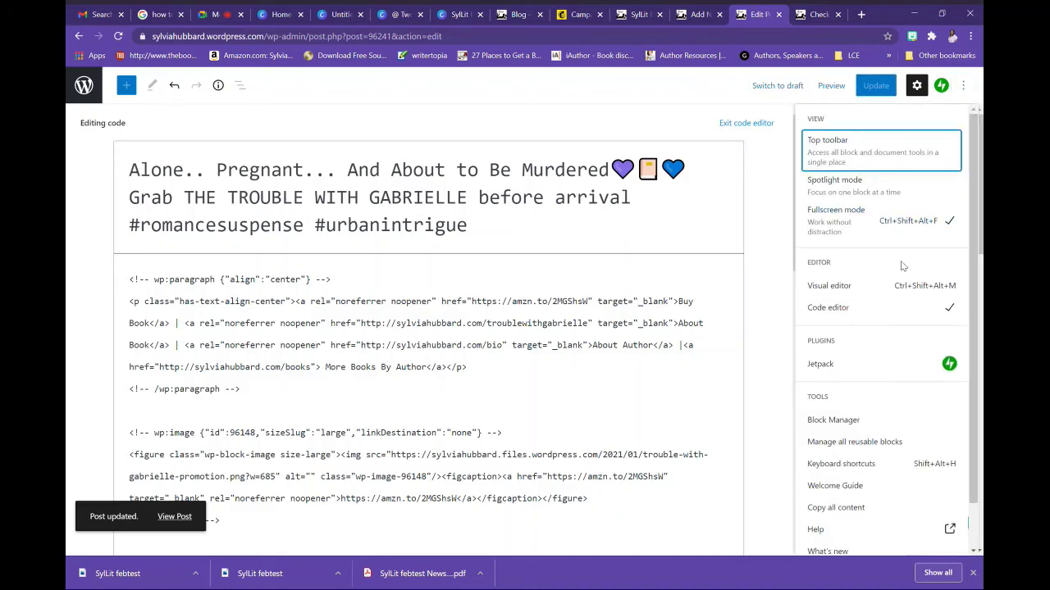
click(897, 287)
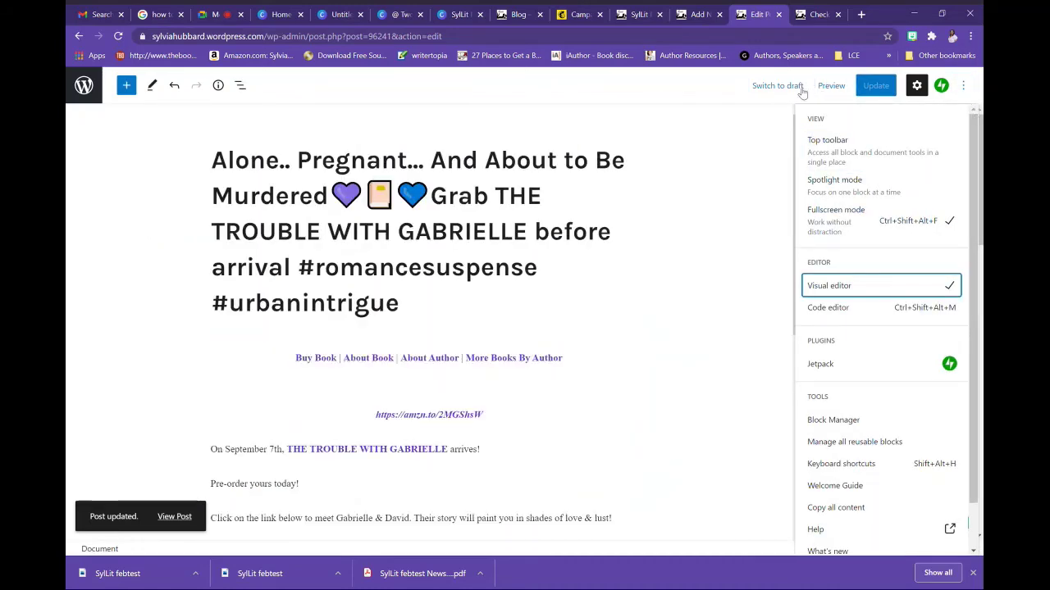
click(184, 521)
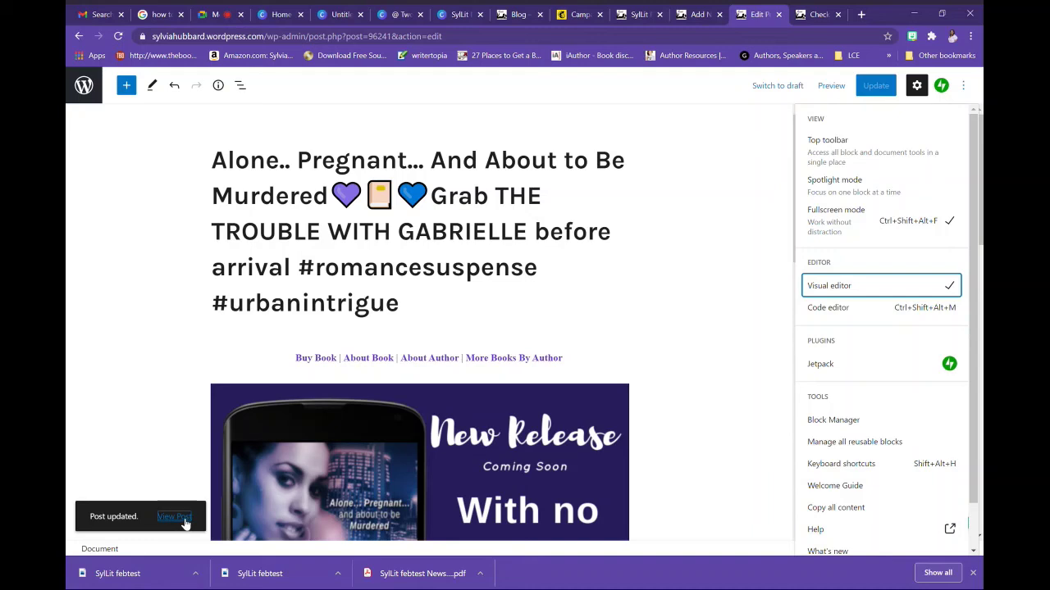
click(183, 521)
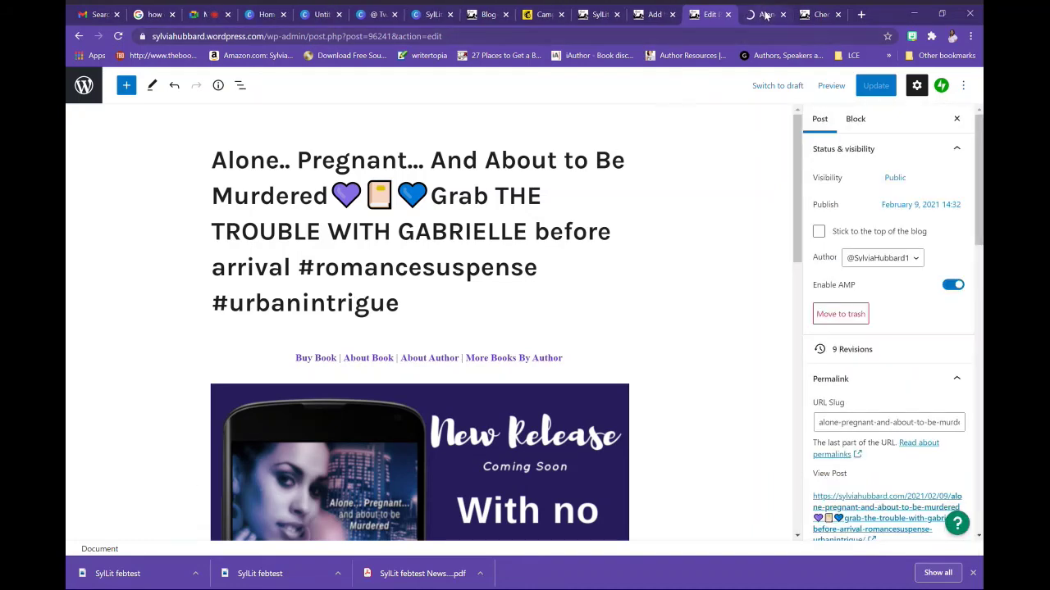
click(765, 15)
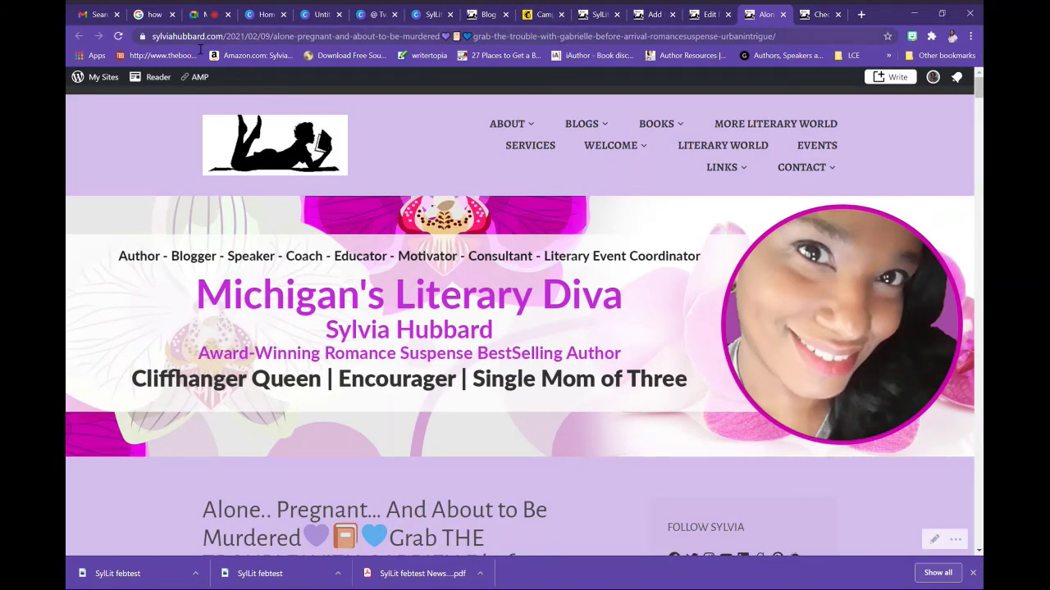
Replace the Gabrielle post's URL slug with troublepromo4 and update the post
click(706, 17)
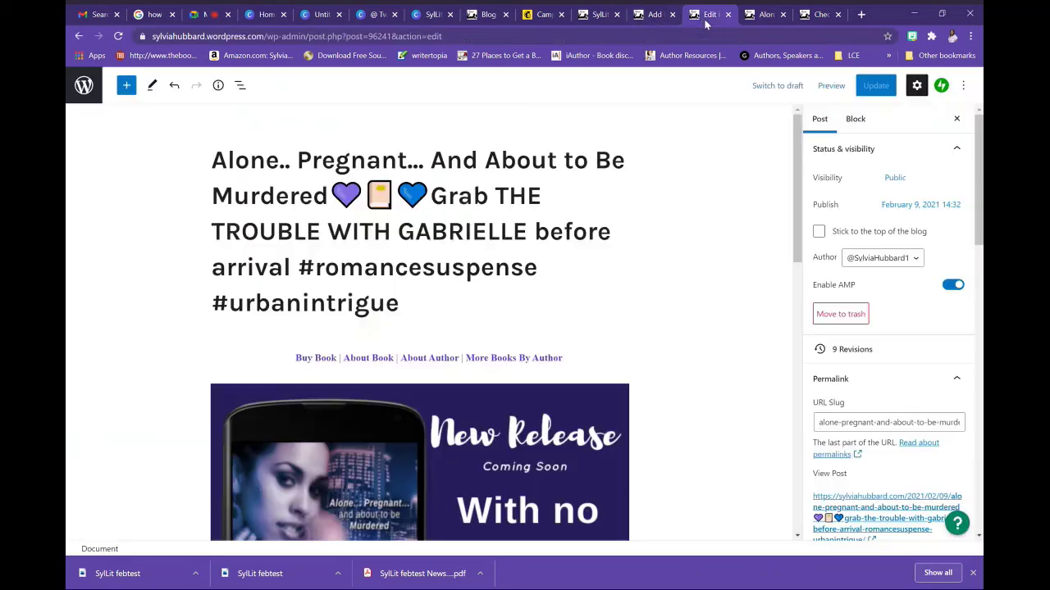
triple_click(851, 434)
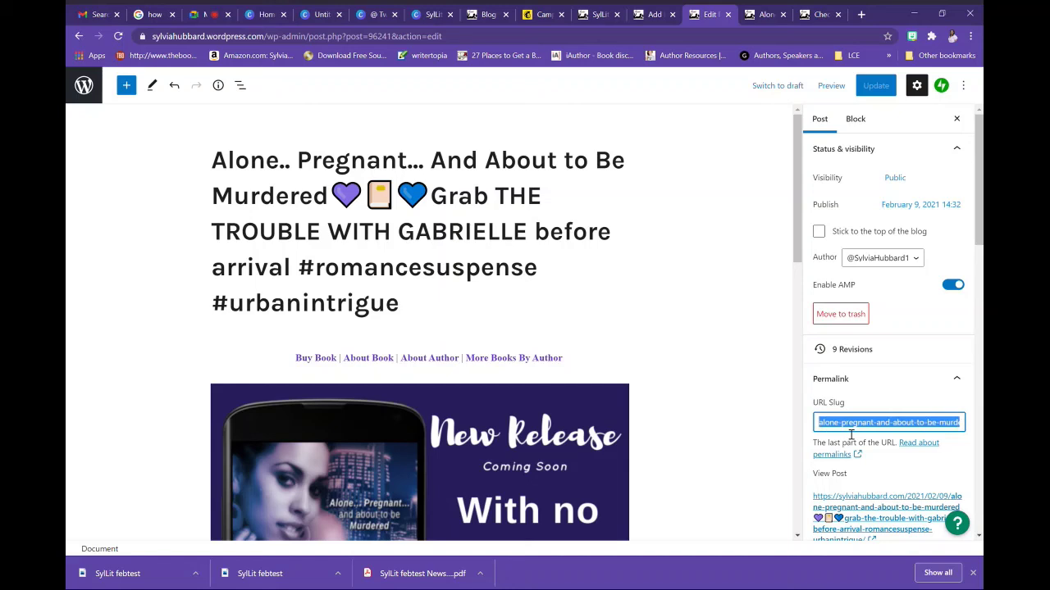
text(trouble)
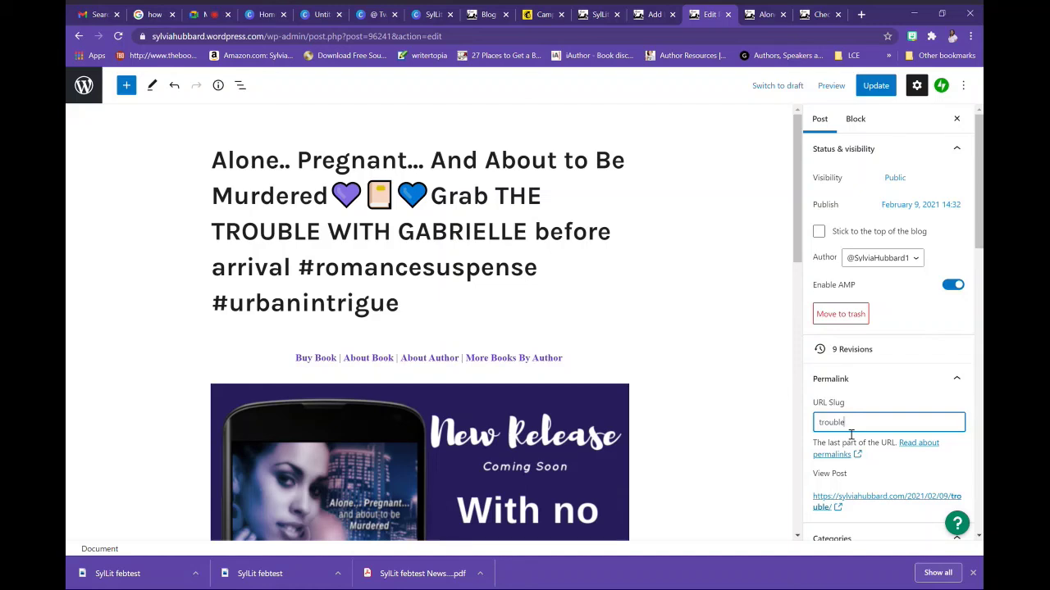
text(promo4)
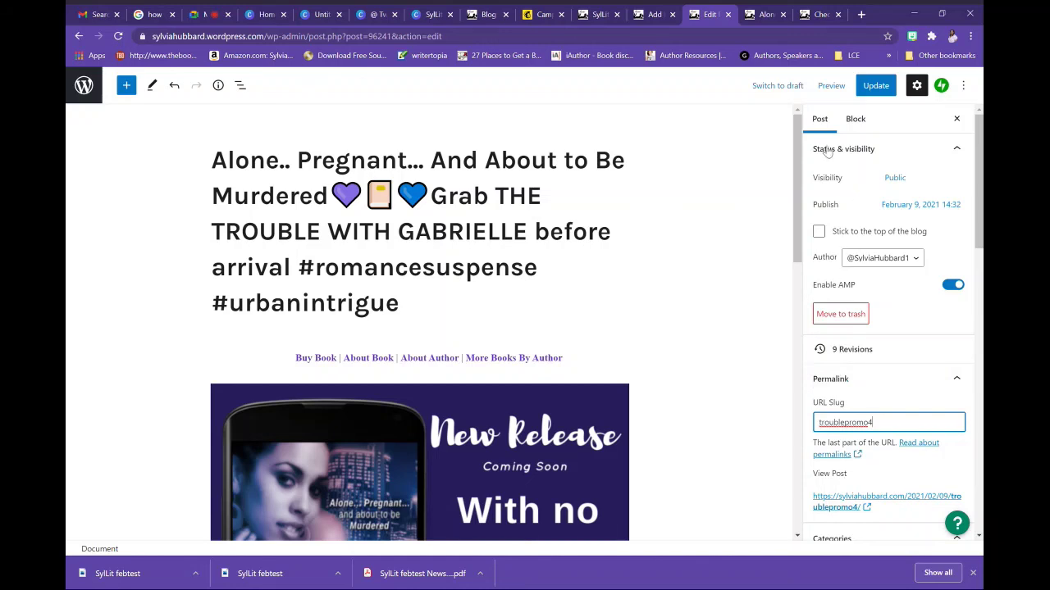
click(875, 87)
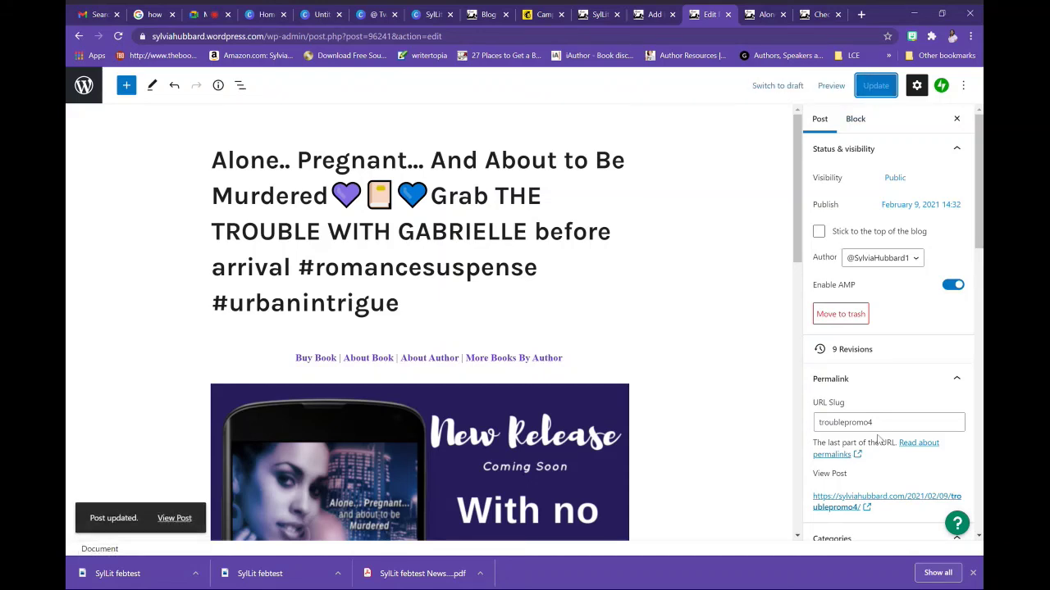
drag(880, 427, 812, 421)
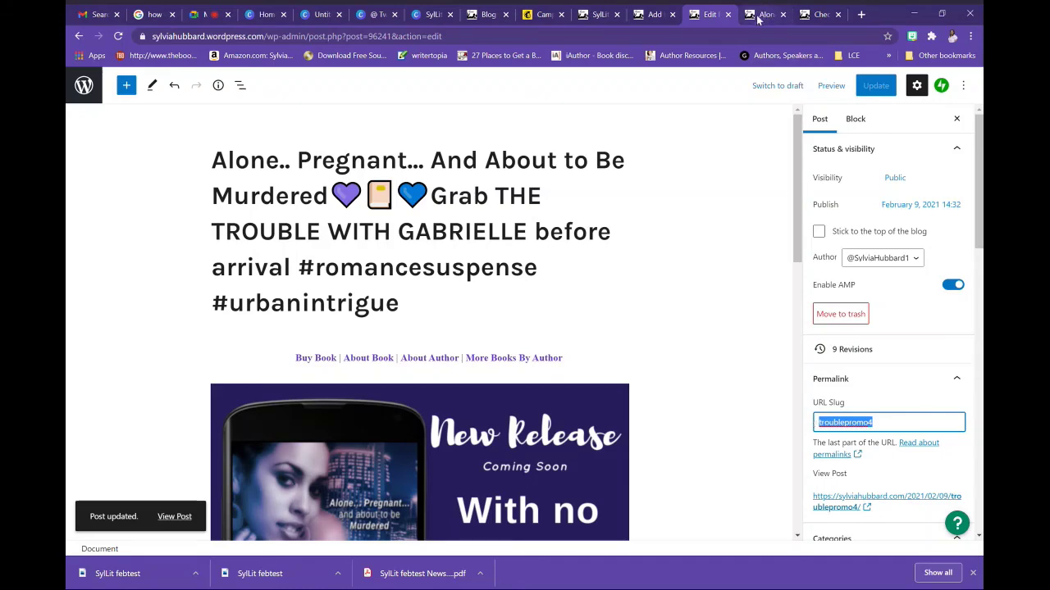
Load sylviahubbard.com/troublepromo4 and confirm it opens the live Alone.. Pregnant post
click(760, 15)
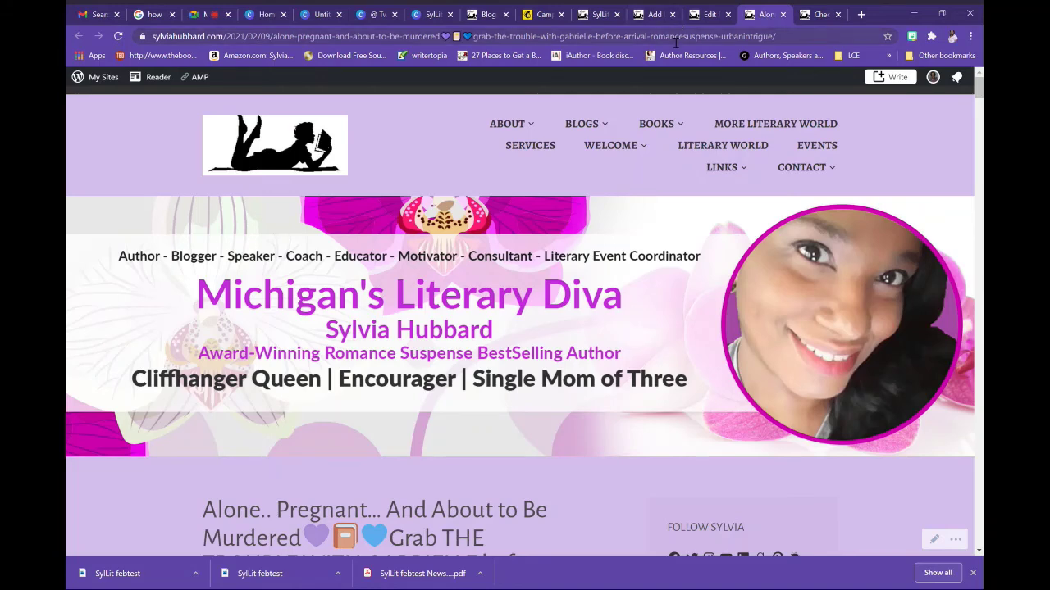
key(ctrl+a)
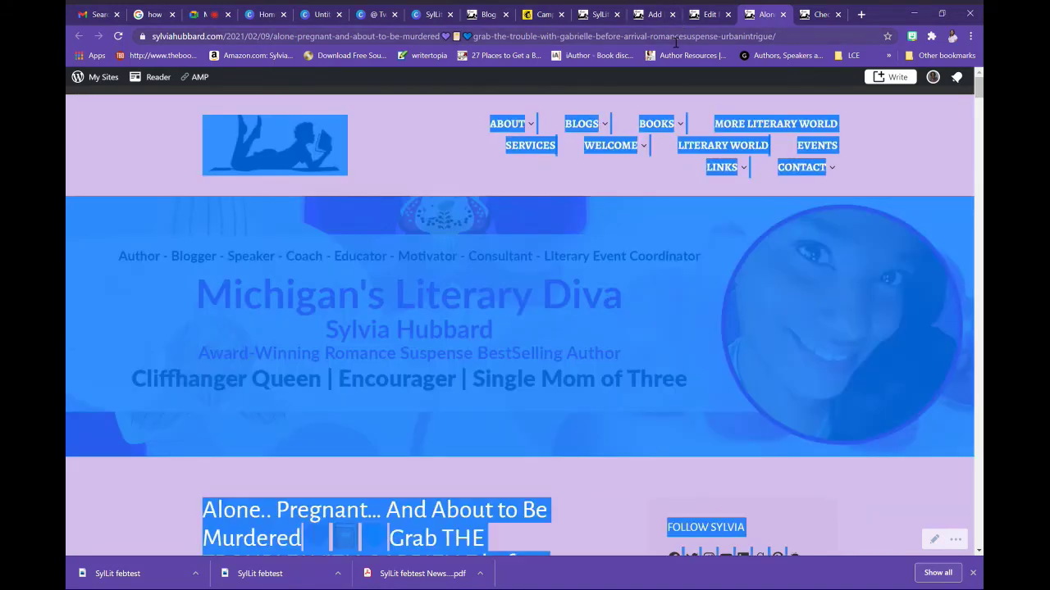
double_click(673, 36)
key(ctrl+a)
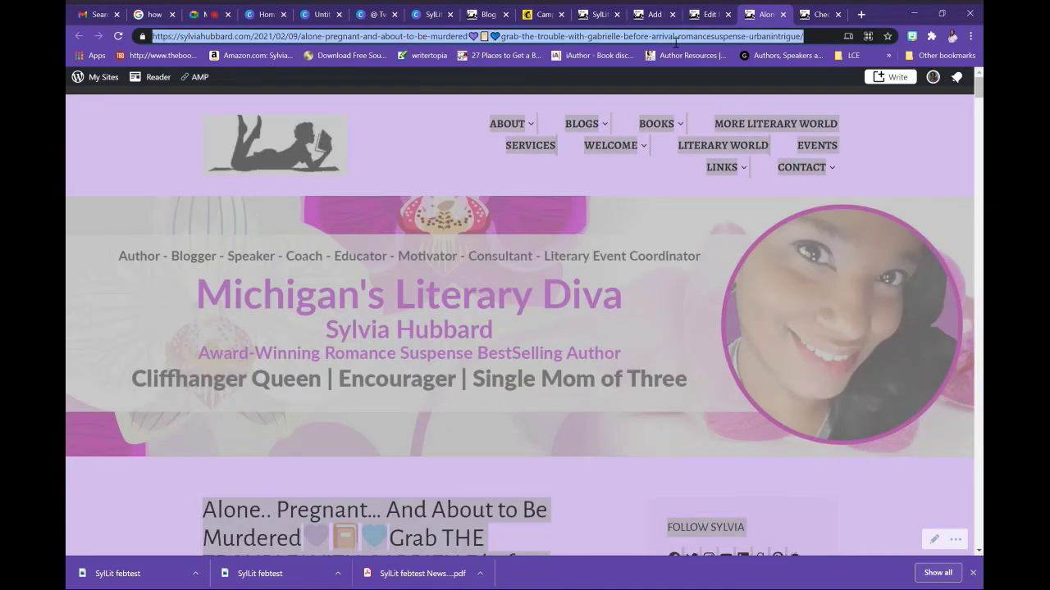
text(sylvia)
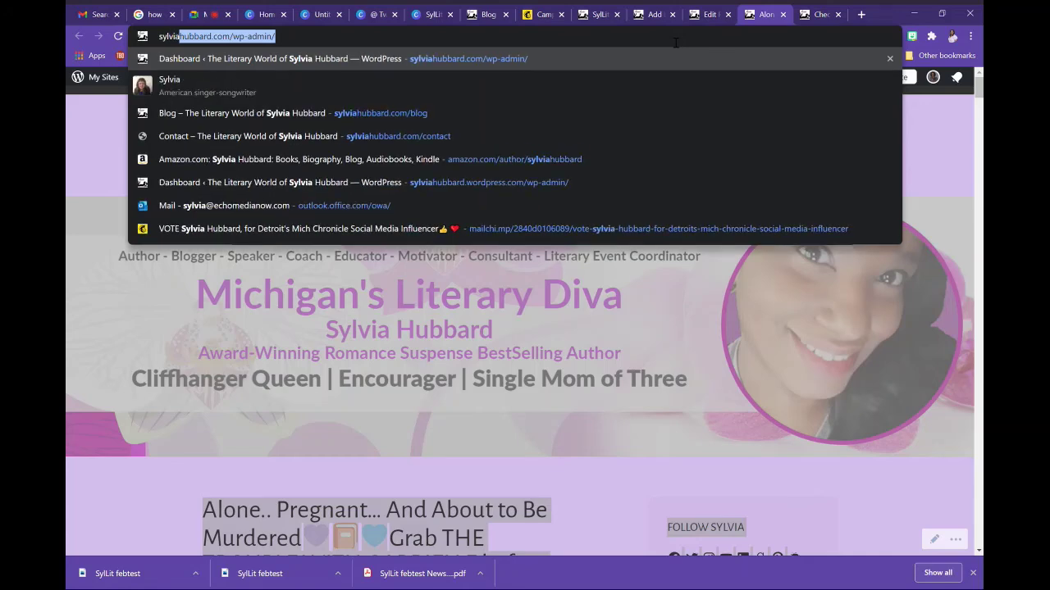
text(hubbard.co)
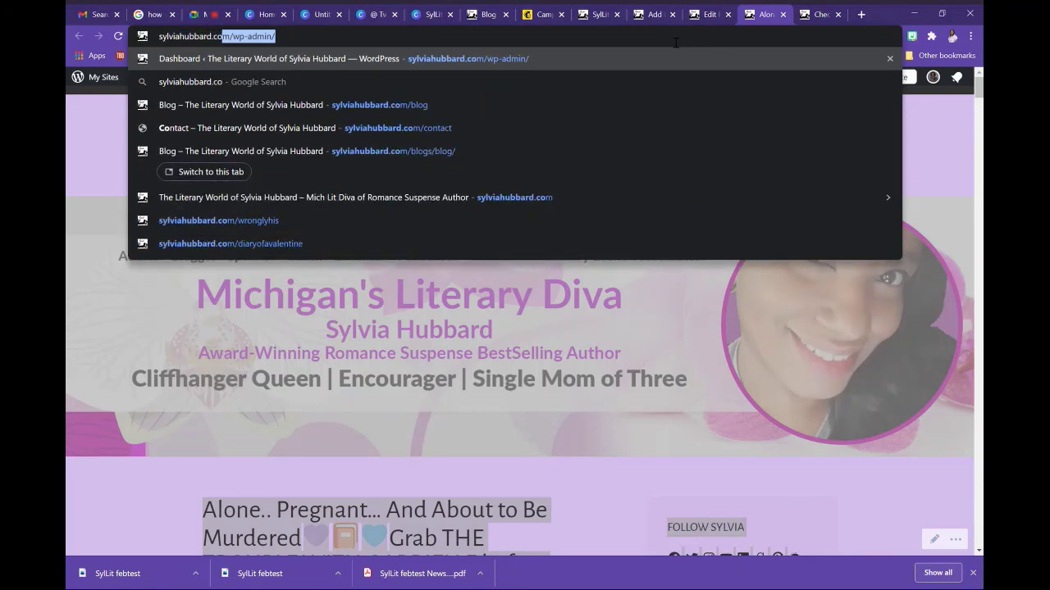
text(m/troublepromo4)
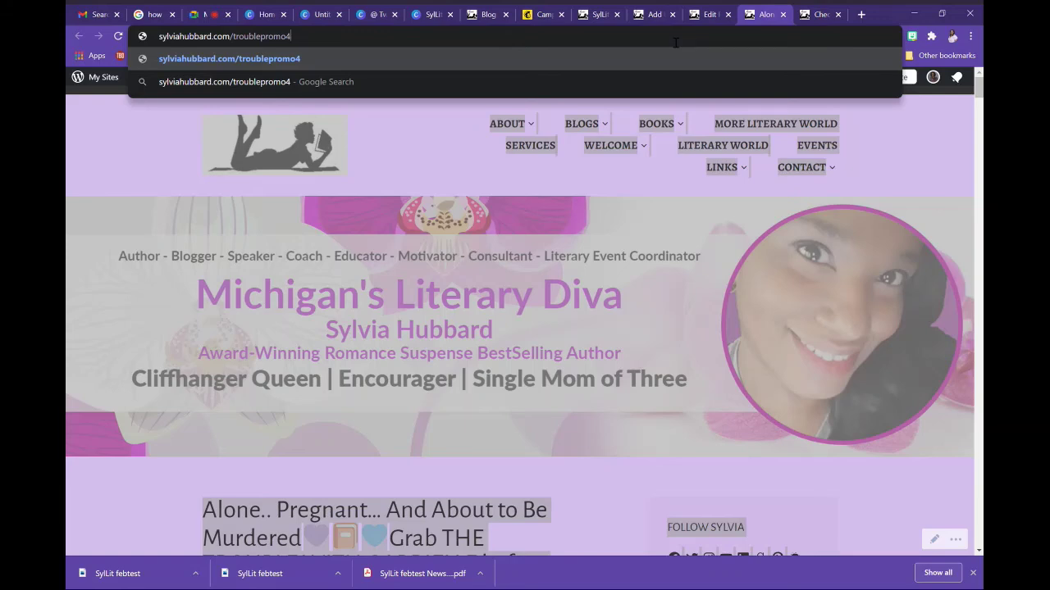
key(Return)
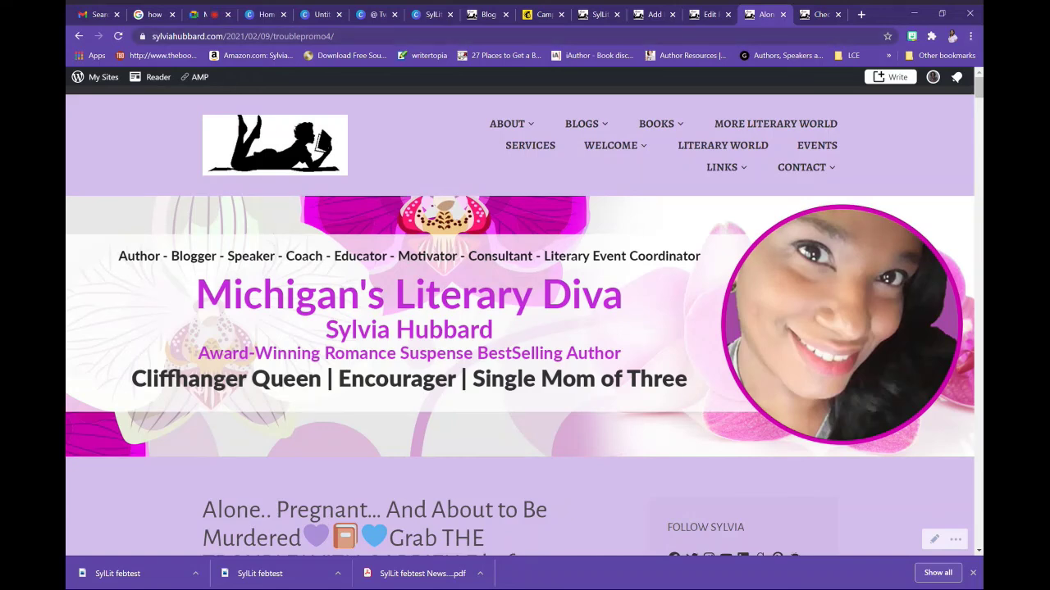
mouse_move(977, 91)
mouse_down()
mouse_move(979, 141)
mouse_move(976, 81)
mouse_up()
click(704, 14)
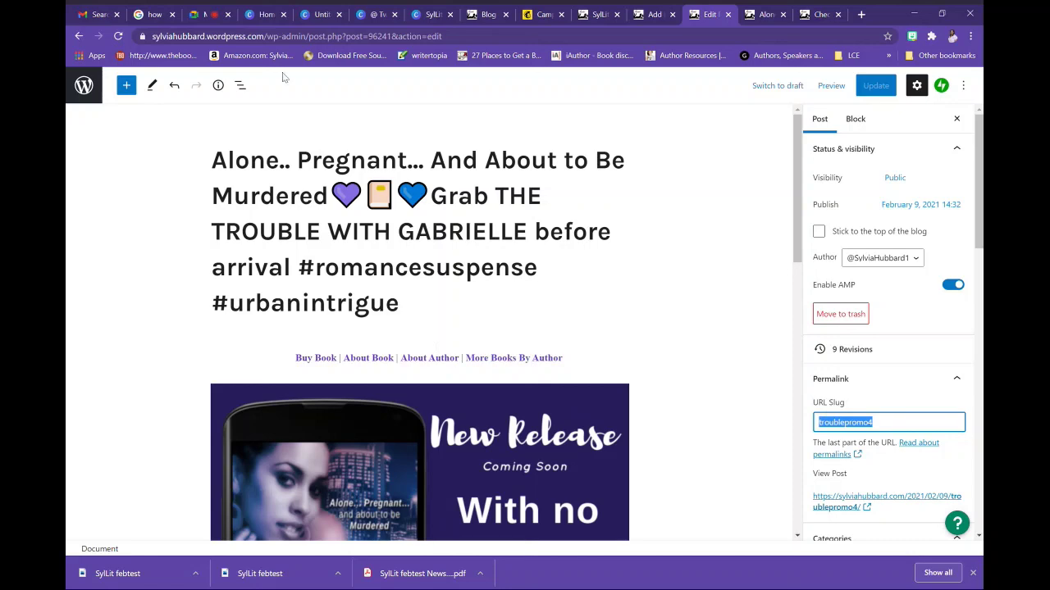
click(762, 15)
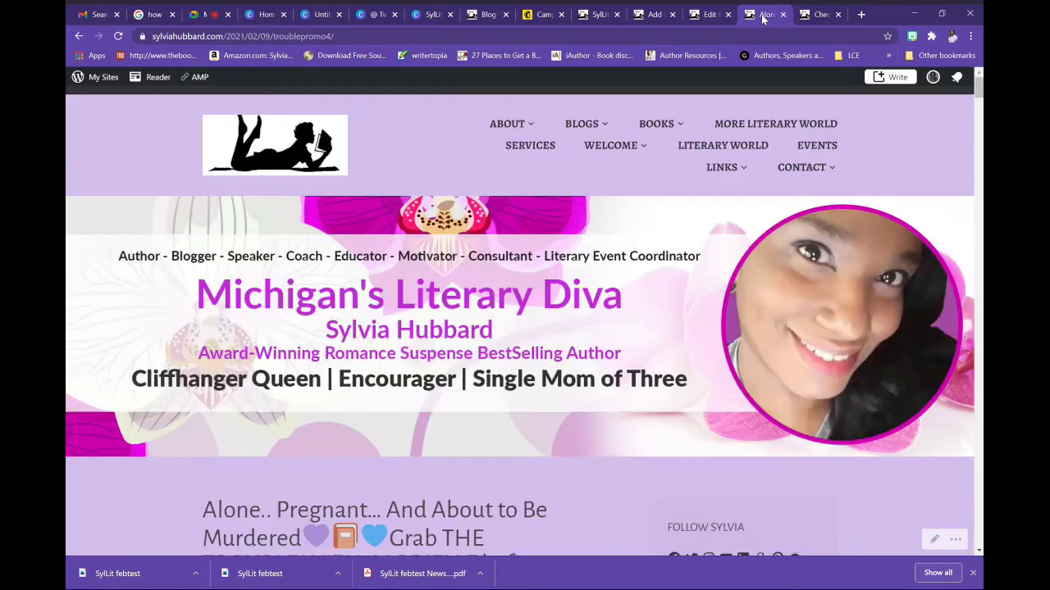
Load sylviahubbard.com/troubl and scroll through The Trouble With Gabrielle page
click(562, 41)
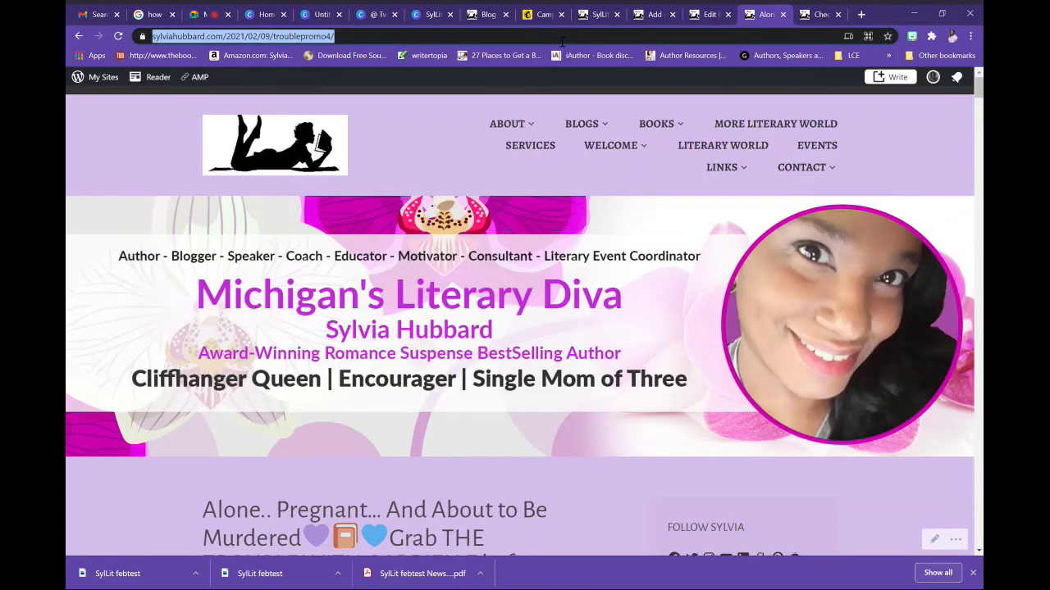
text(sylviahu)
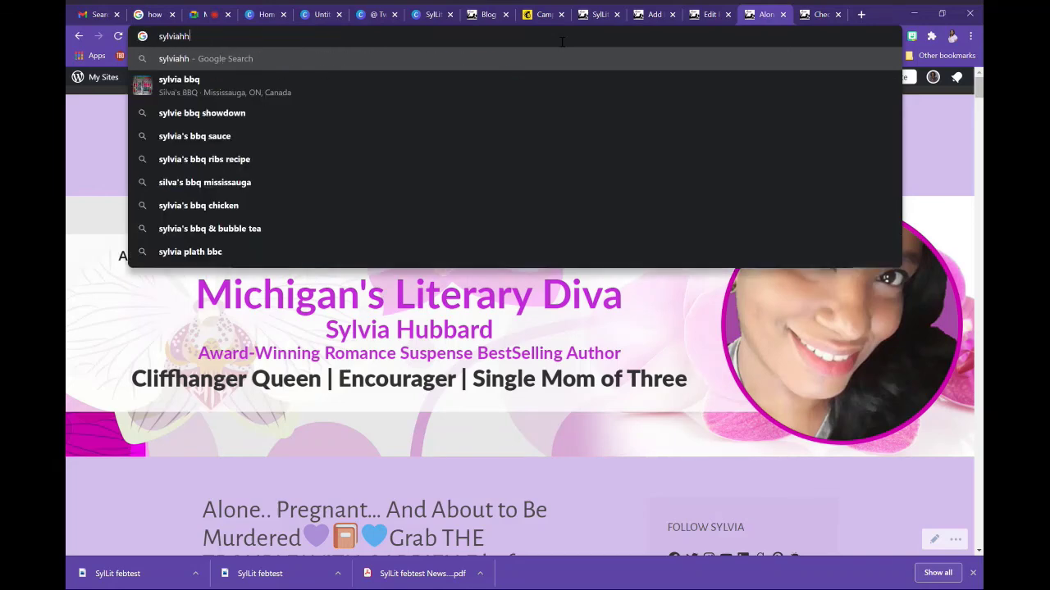
text(bbard.com)
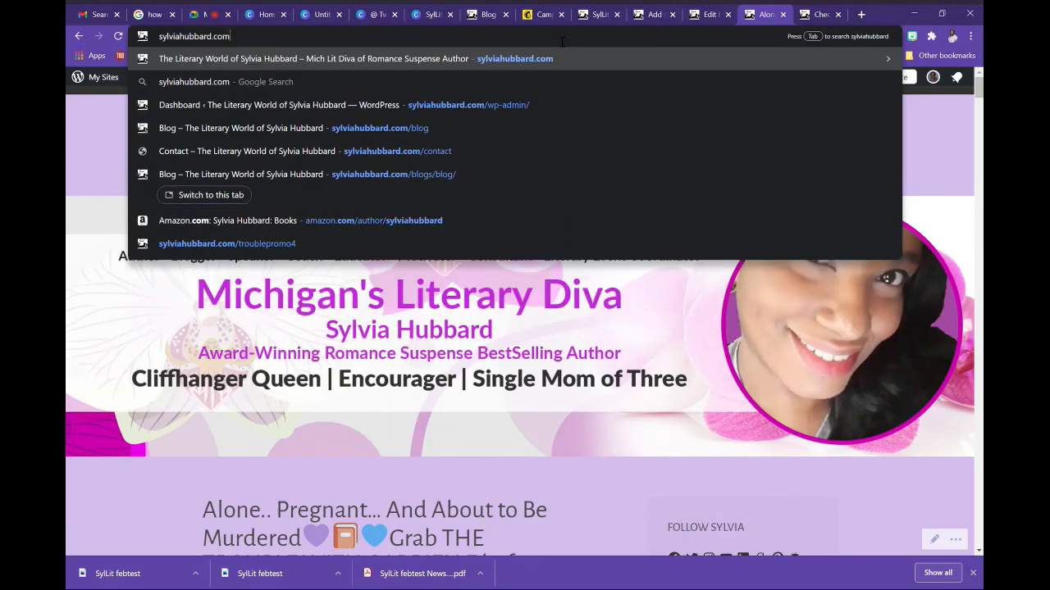
text(/troubl)
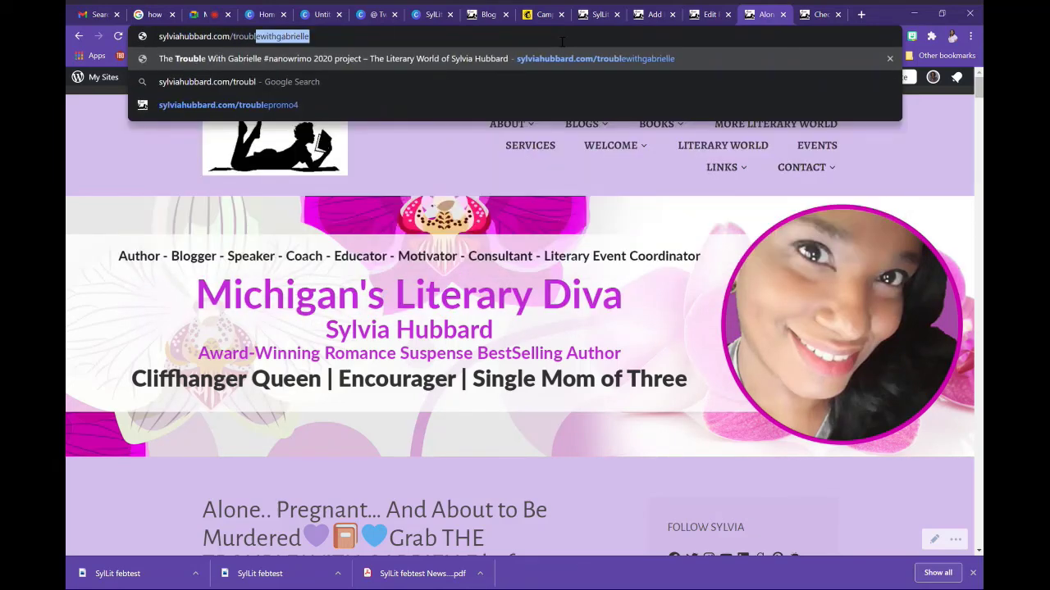
key(Return)
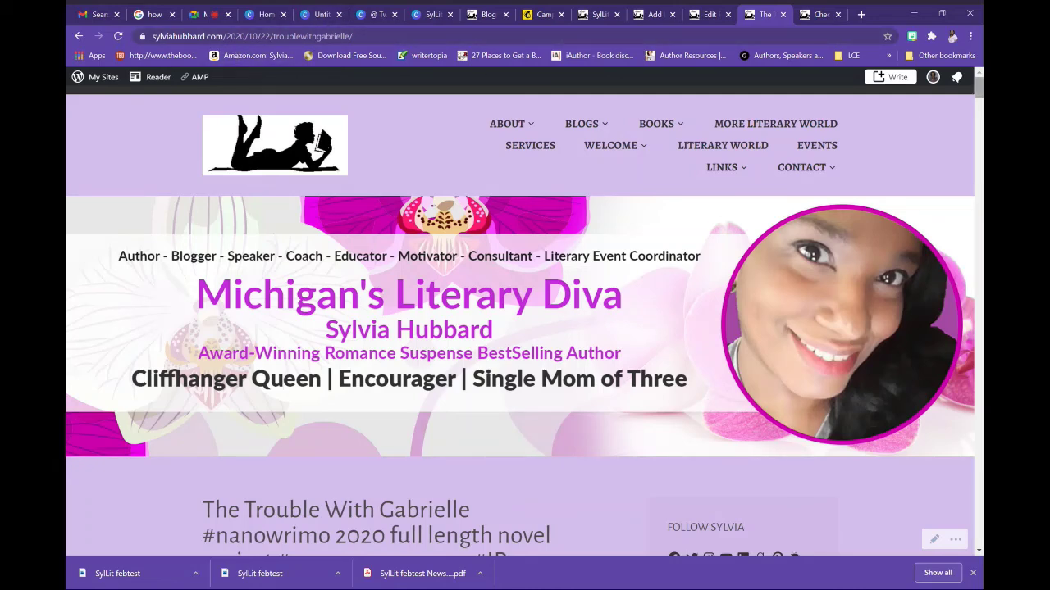
scroll(956, 97, down, 10)
scroll(525, 328, down, 4)
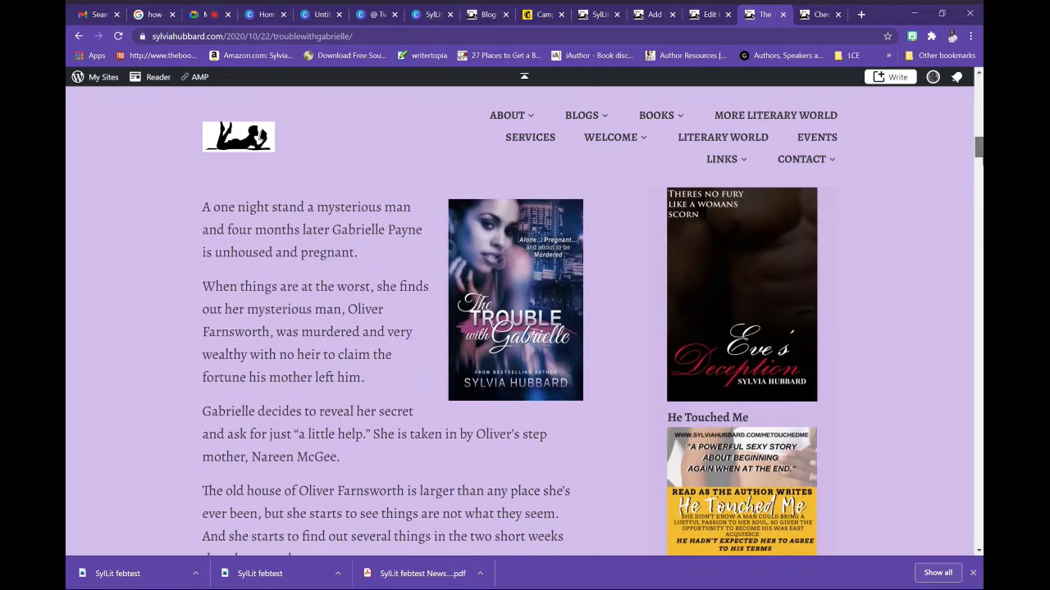
drag(981, 159, 970, 79)
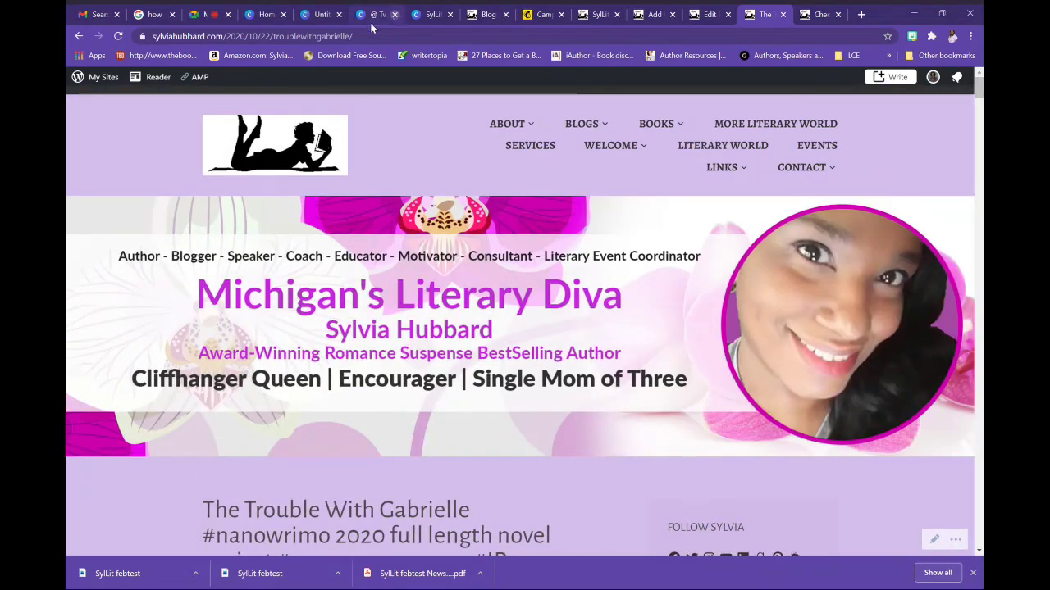
Load the blacksinnocence short link, check the #BlacksInnocence post, then close that tab
drag(234, 39, 441, 53)
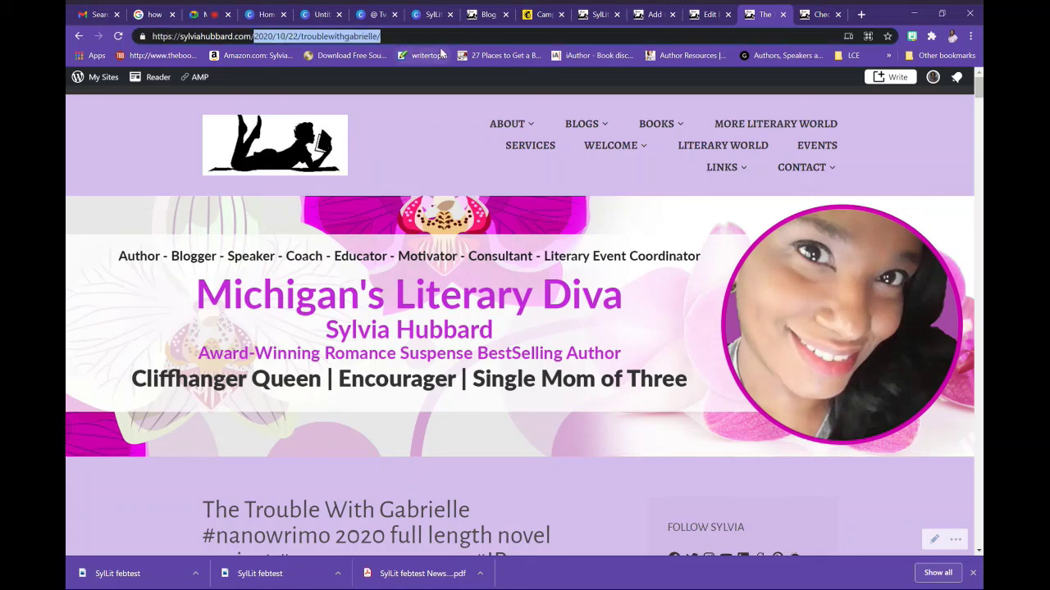
text(bla)
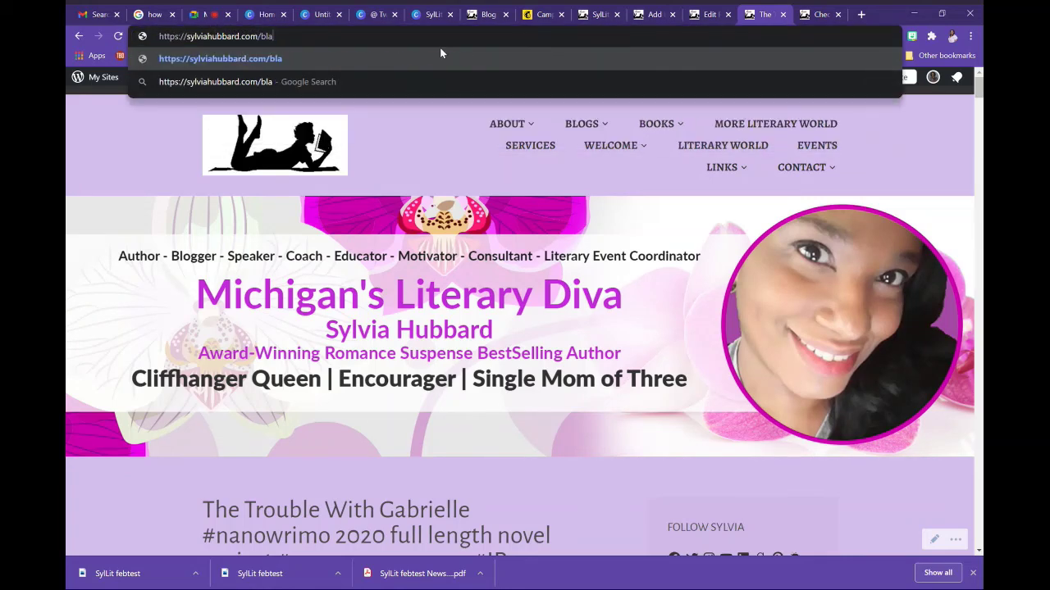
text(cksinno)
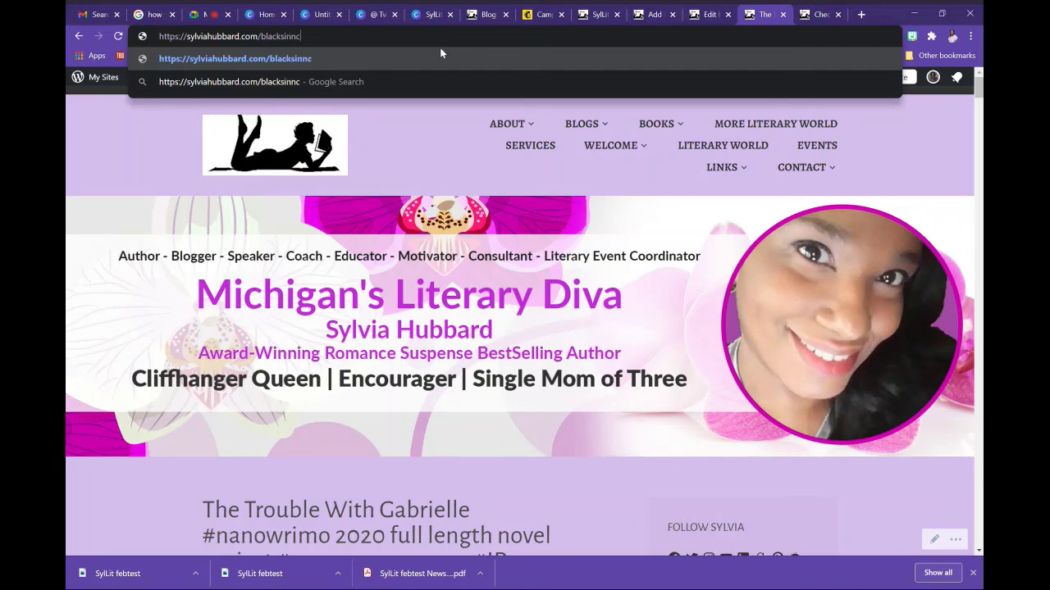
text(cence)
key(Return)
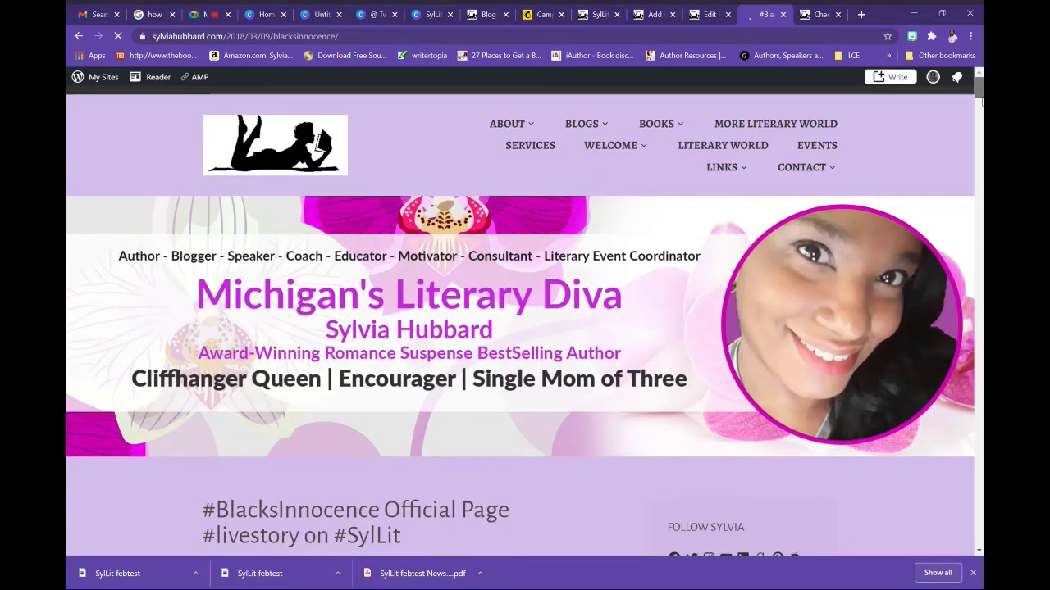
mouse_move(974, 102)
mouse_down()
mouse_move(980, 182)
mouse_move(977, 100)
mouse_up()
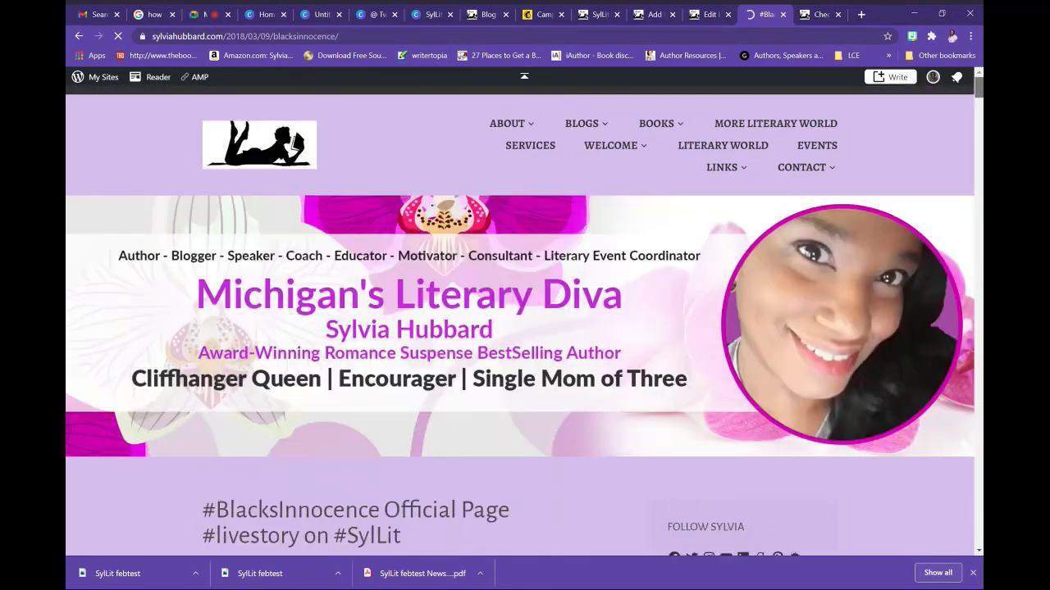
click(784, 14)
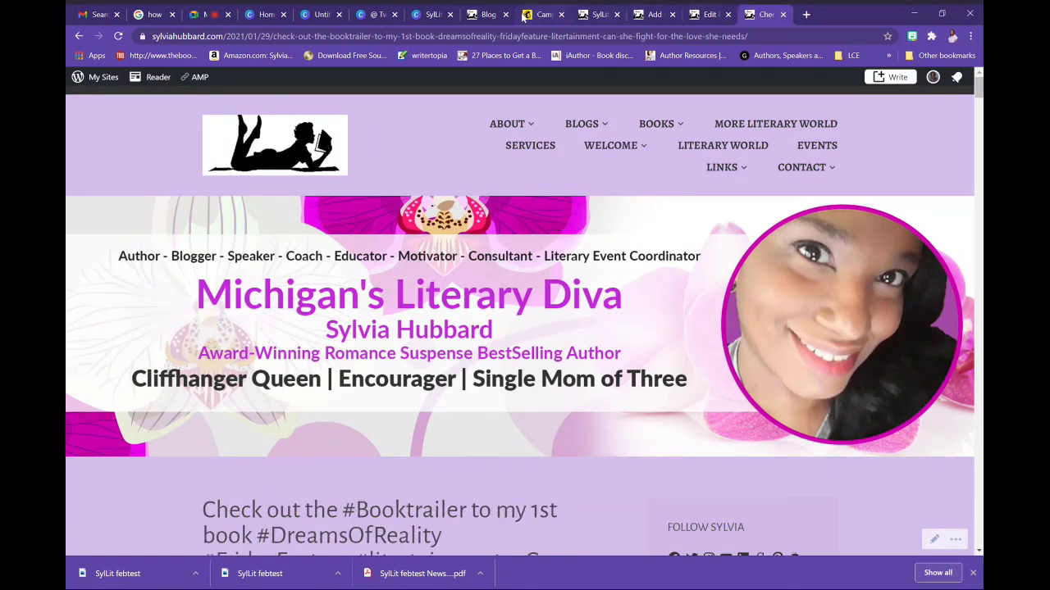
Save the Facebook message and enable an Instagram post in the febtest campaign
click(555, 15)
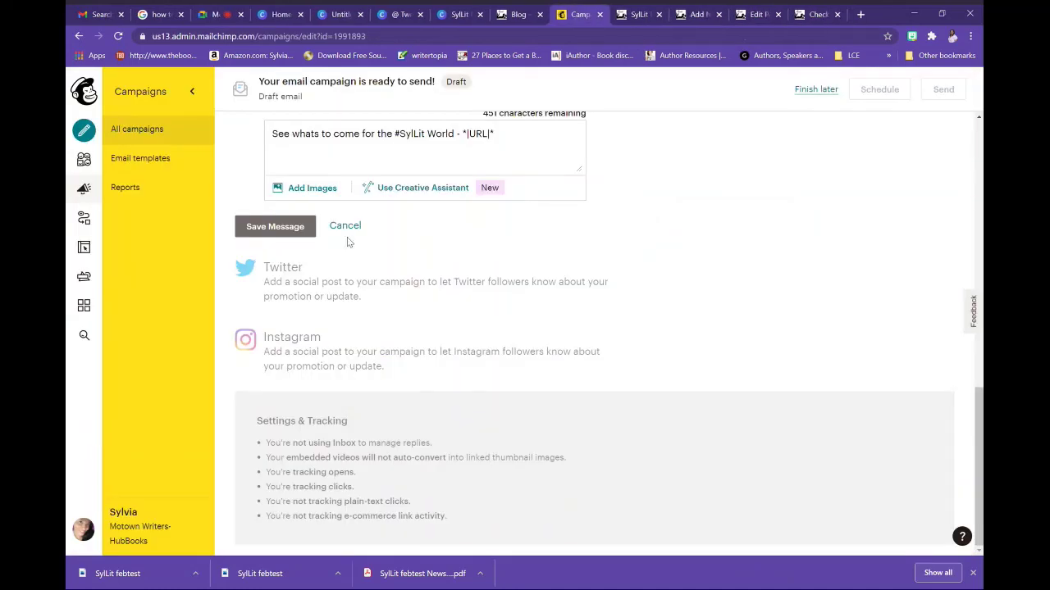
click(283, 232)
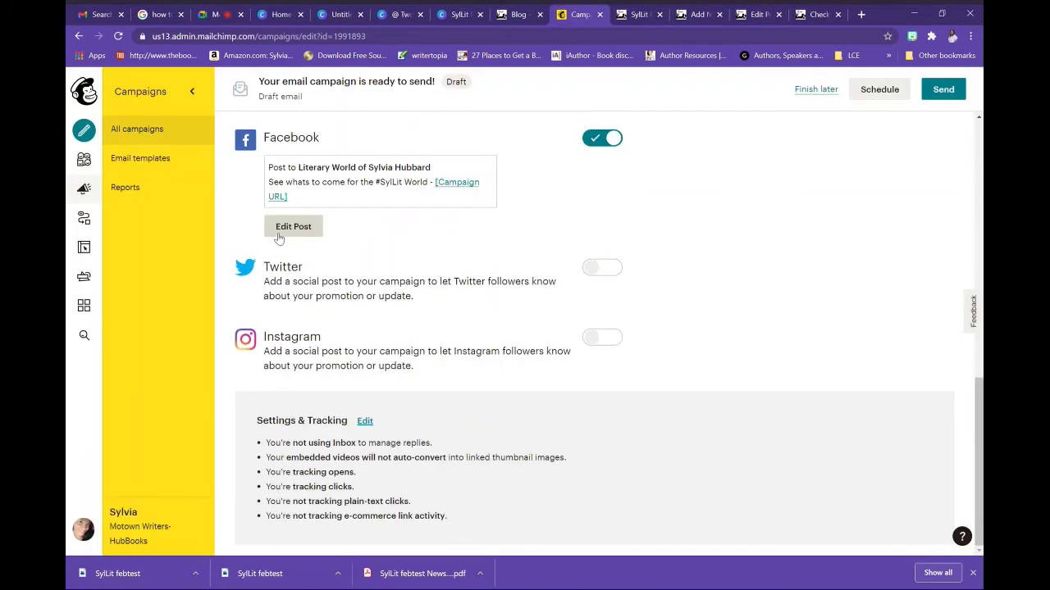
click(598, 339)
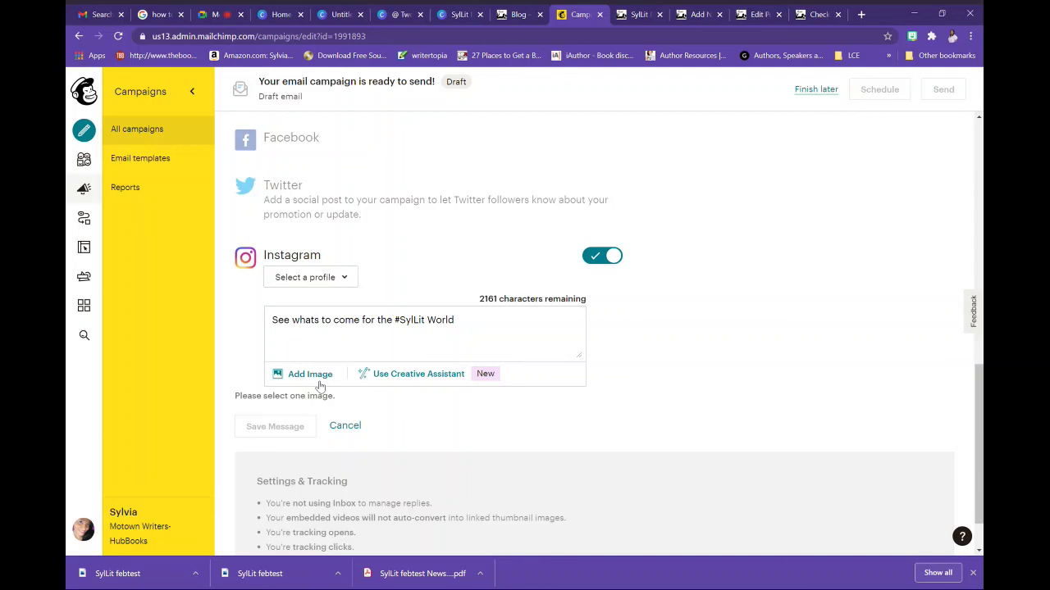
click(341, 14)
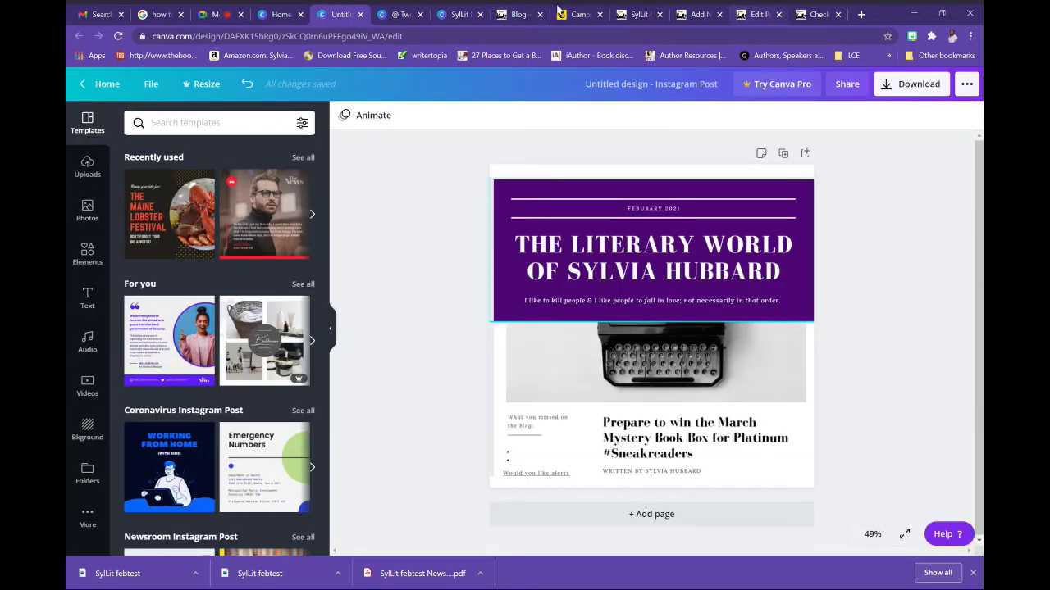
click(576, 23)
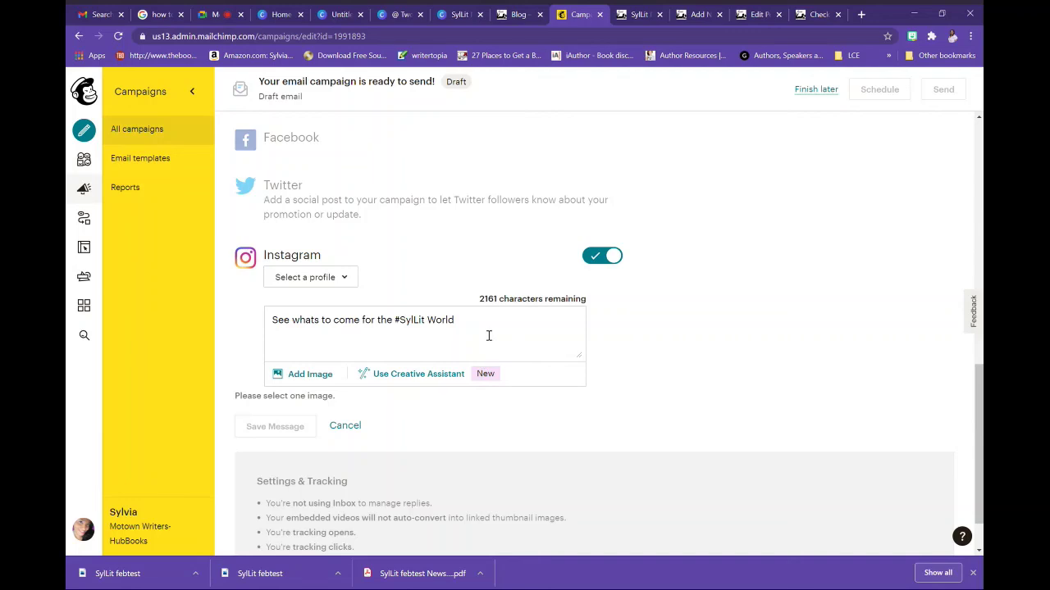
Add the sylviahubbard.com/feb2021news link to the Instagram message
click(487, 335)
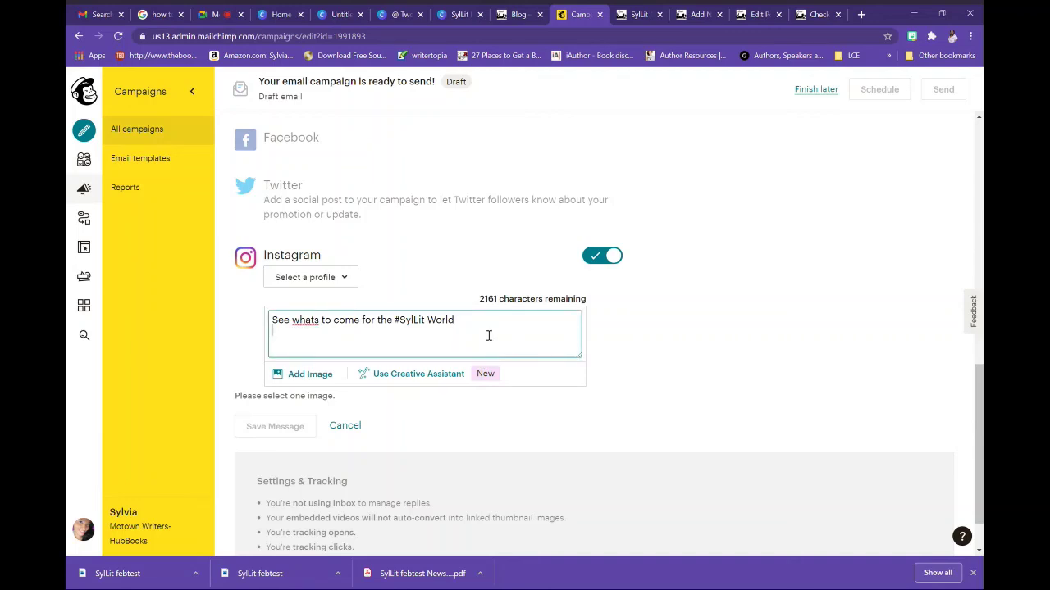
text(sylviahubba)
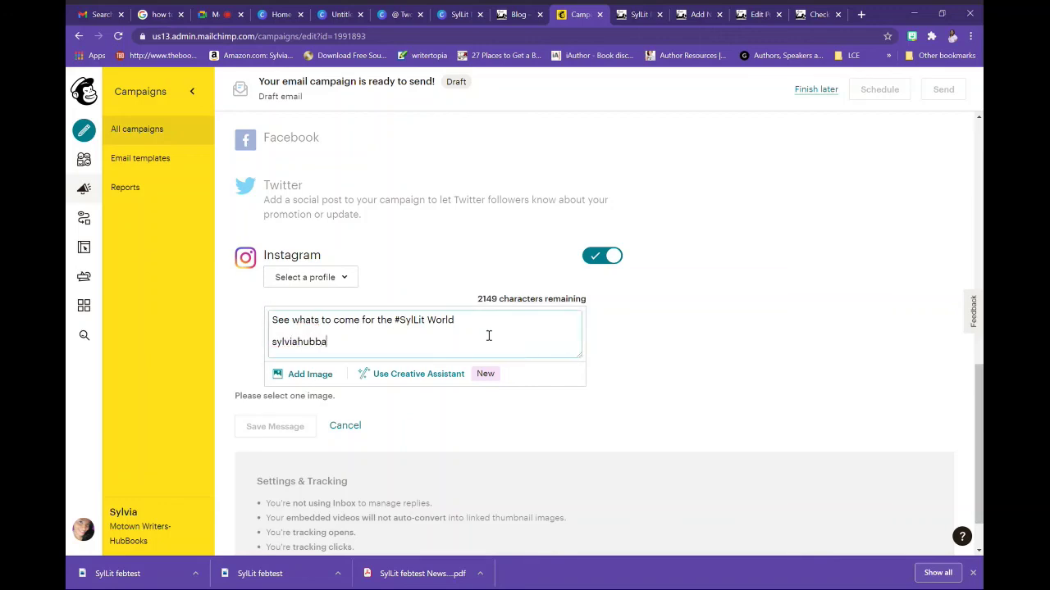
text(rd.com/)
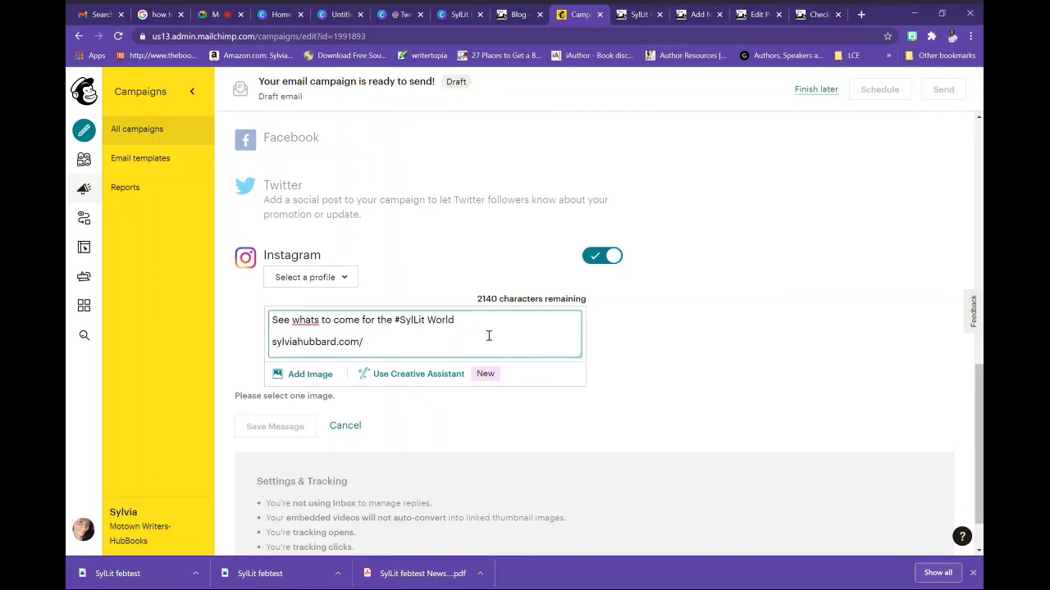
text(febnews)
key(BackSpace)
key(BackSpace)
key(BackSpace)
key(BackSpace)
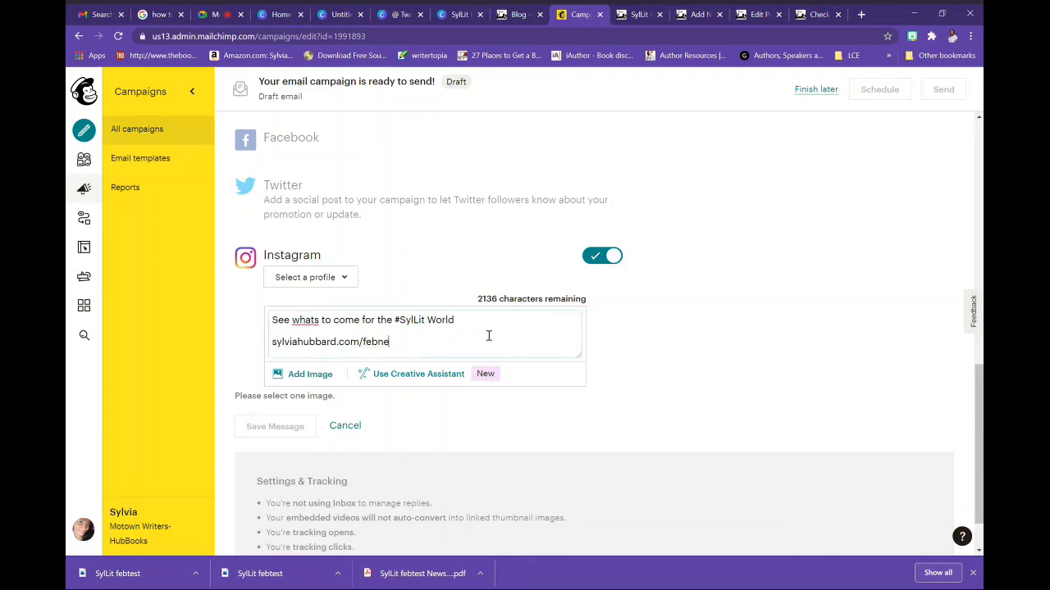
text(2021news)
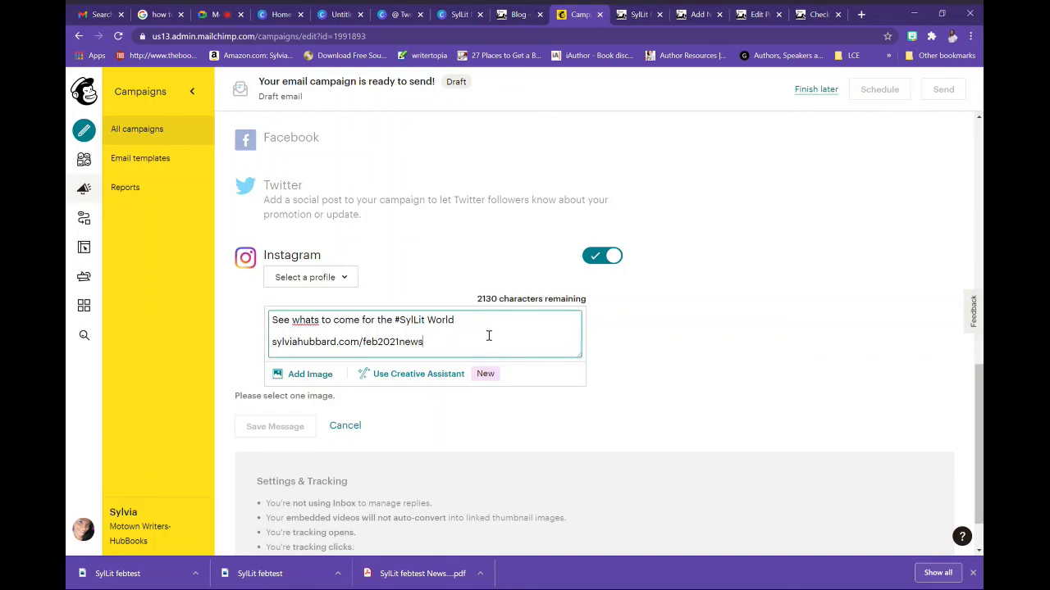
key(Return)
key(Return)
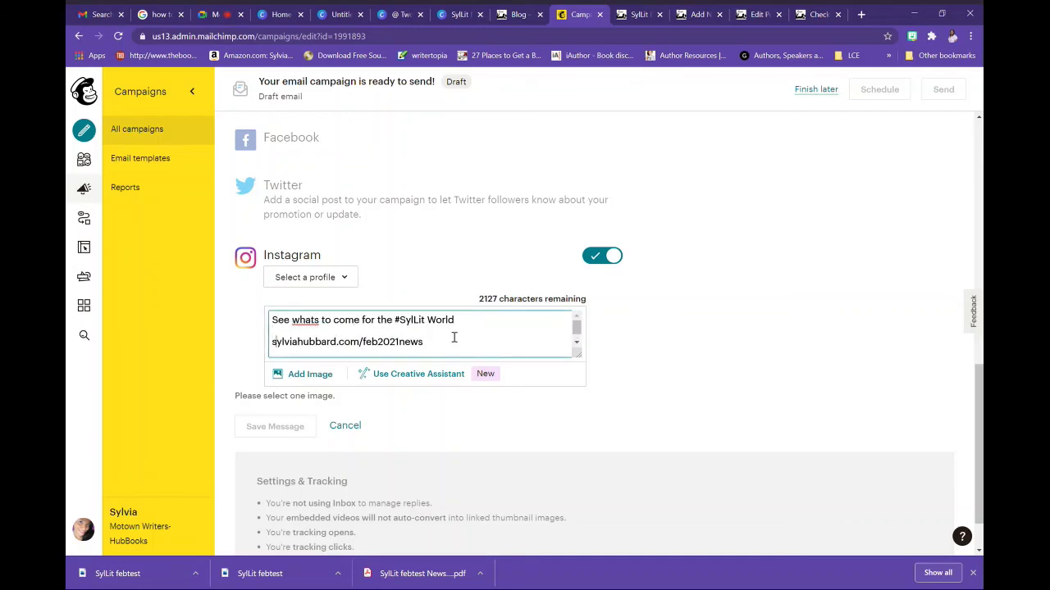
Put 'Go to Literary world blog link in bio or go straight to' before the link
key(Home)
text(Go to )
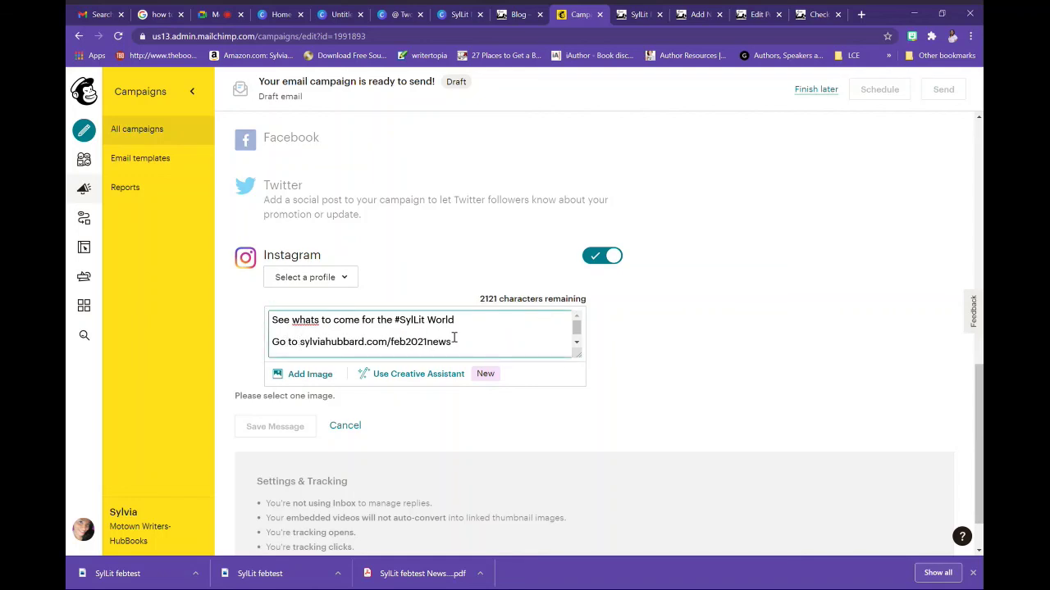
text(blog)
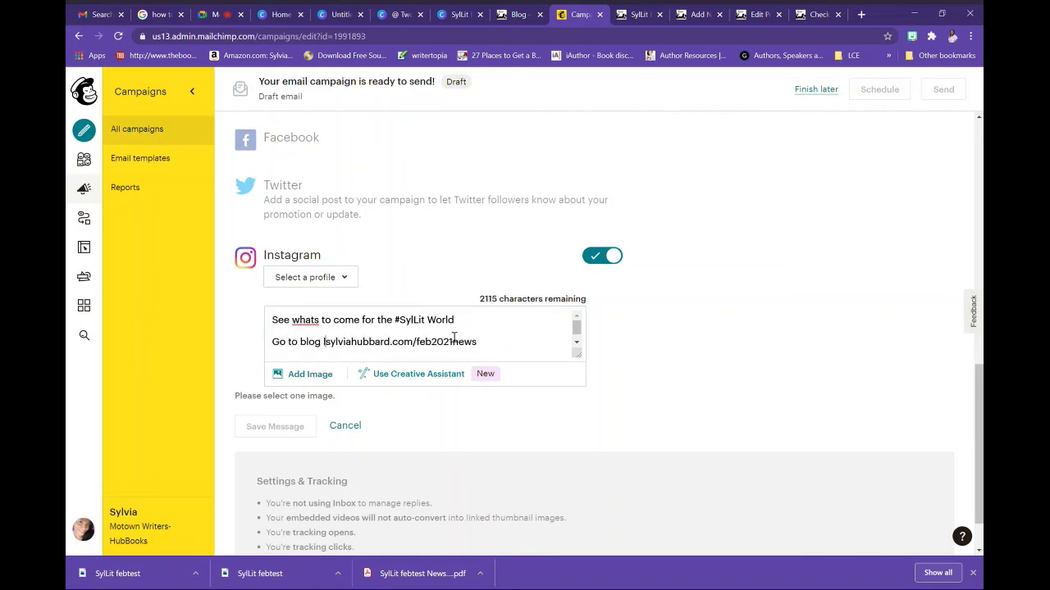
key(BackSpace)
key(BackSpace)
key(BackSpace)
key(BackSpace)
key(BackSpace)
key(BackSpace)
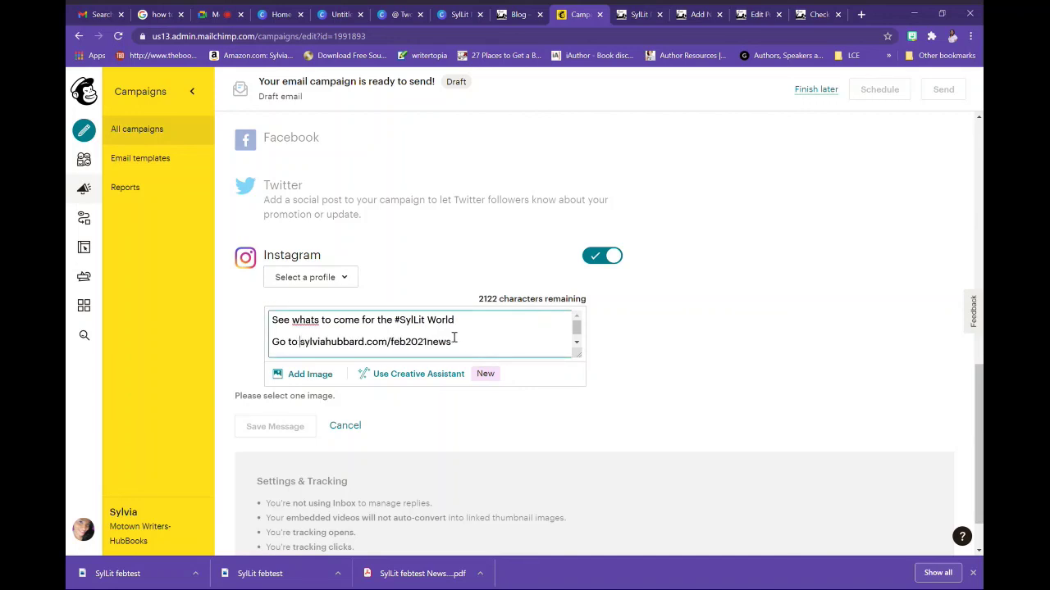
text(Liter)
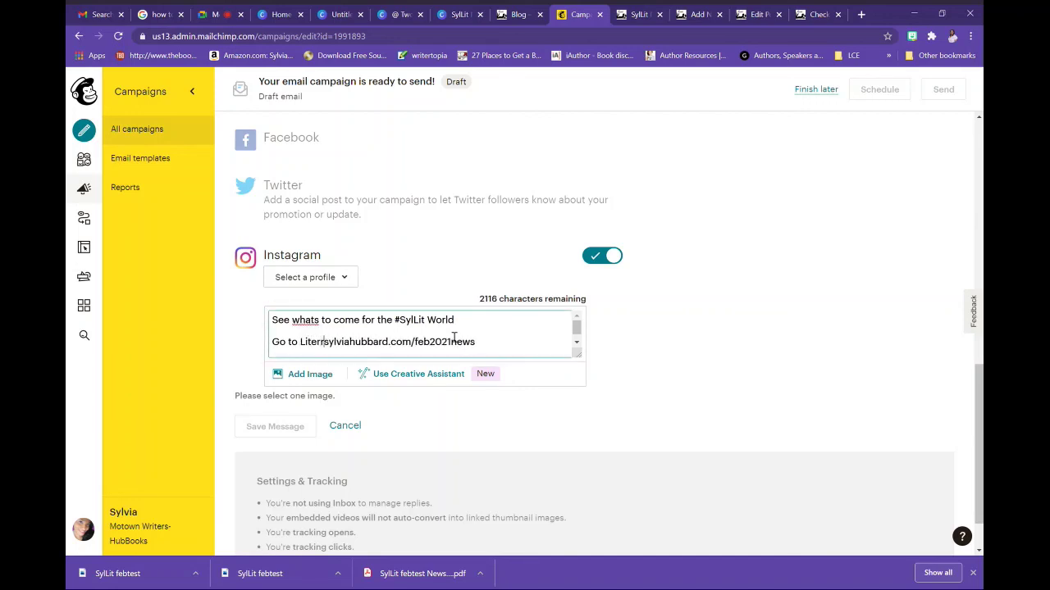
text(ary wol)
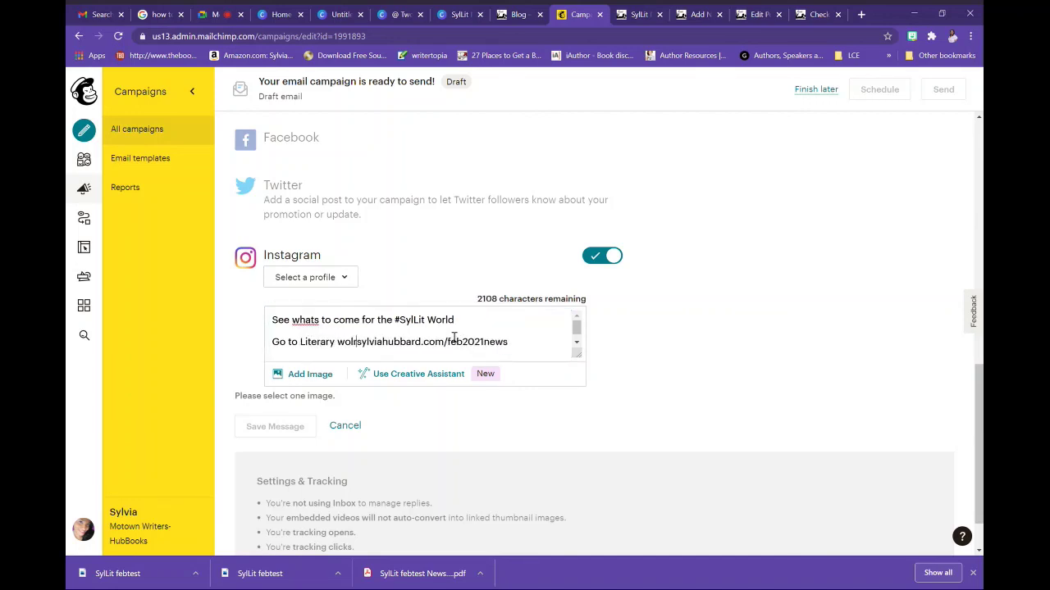
text(rd)
key(BackSpace)
key(BackSpace)
key(BackSpace)
text(ld blog )
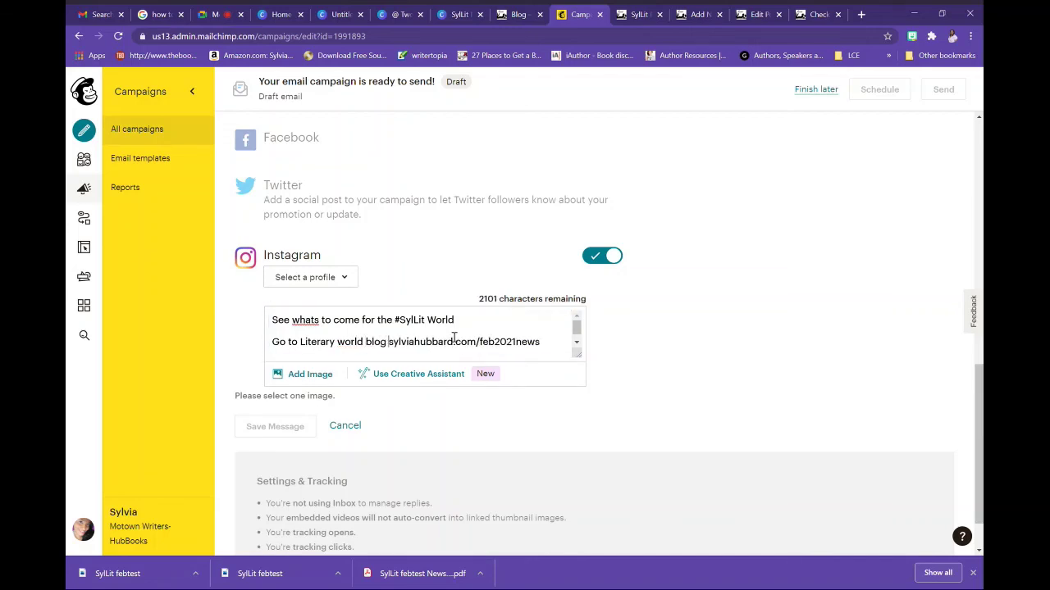
text(link)
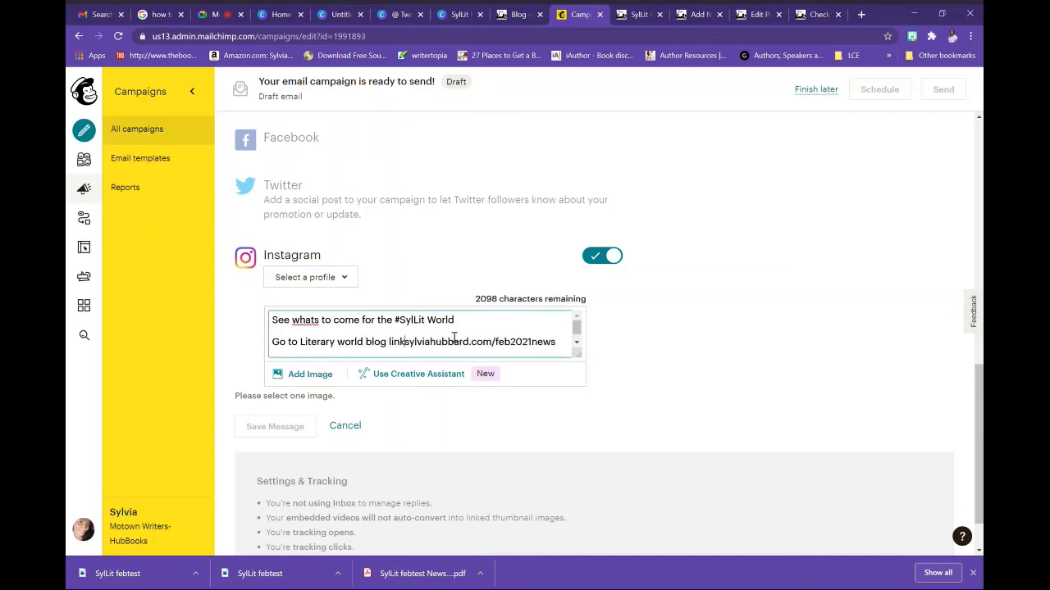
text( in bio)
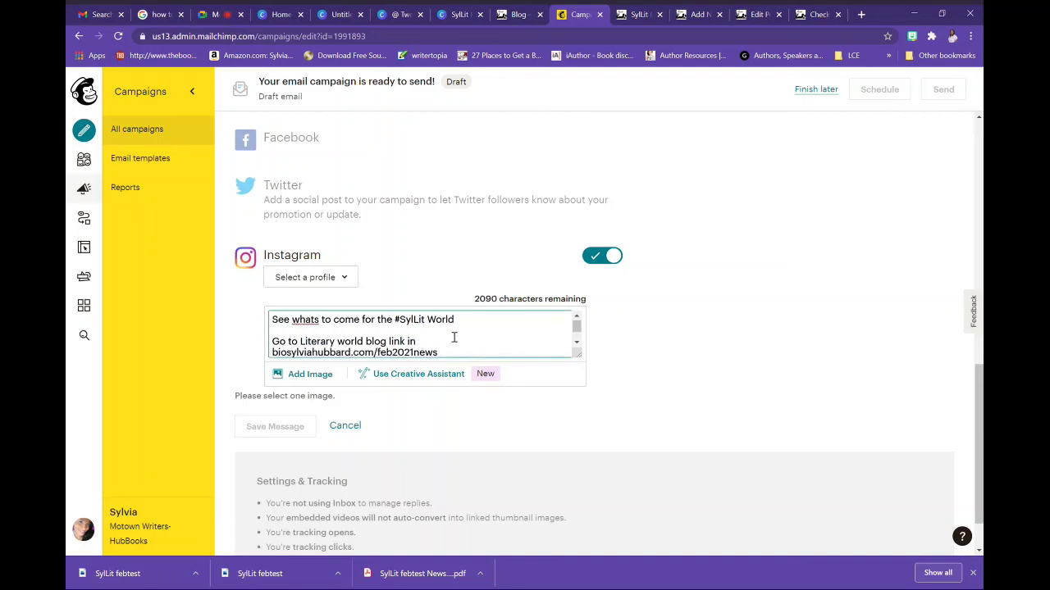
text( or go )
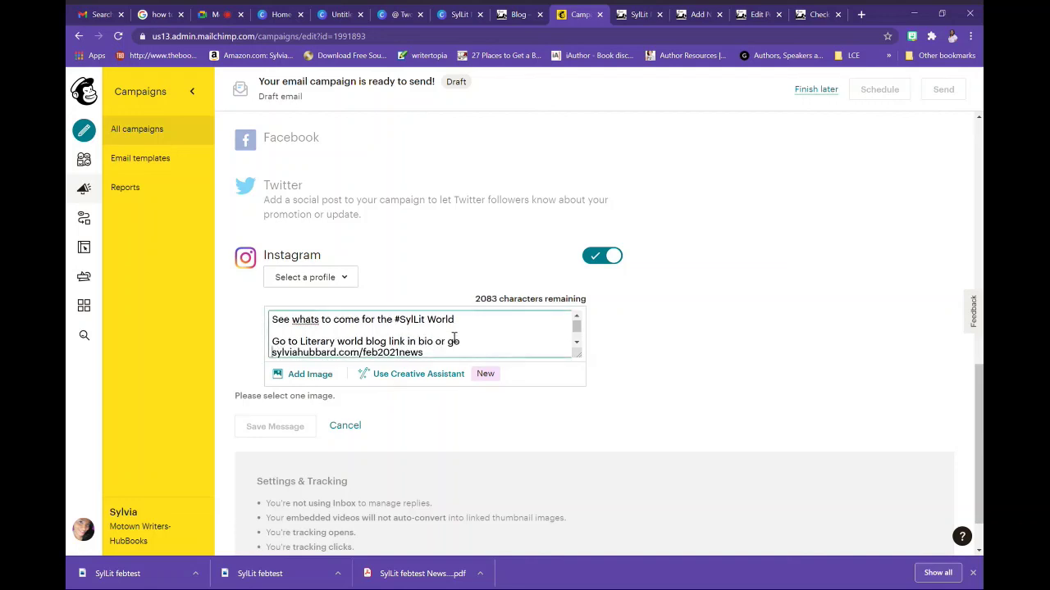
text(straight to)
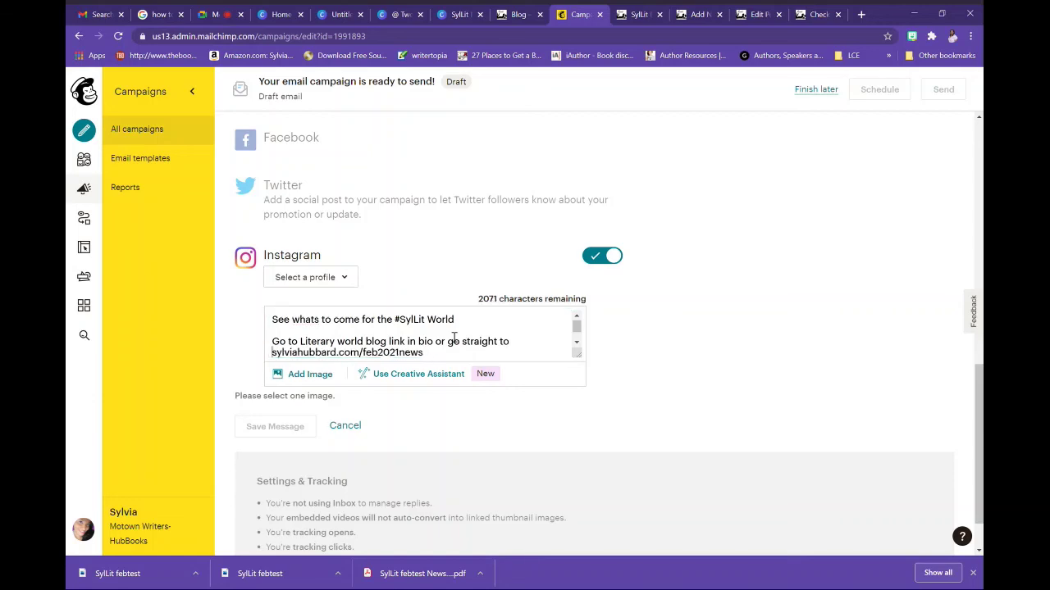